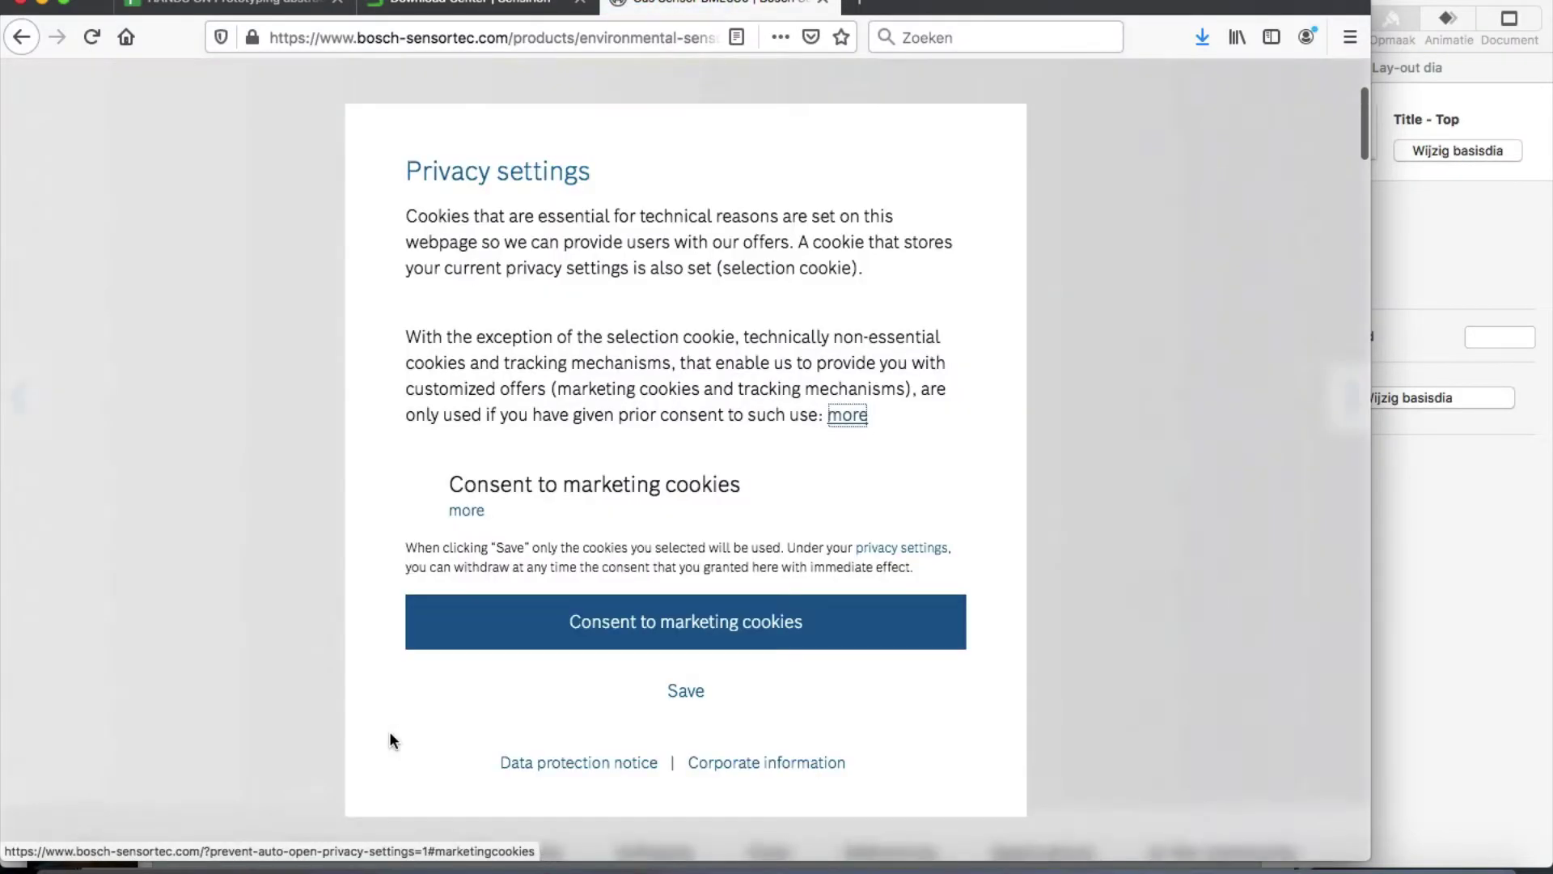
Step: Accept the cookies and open the BME680 datasheet PDF from the product's Documents section
click(668, 645)
scroll(673, 517, down, 3)
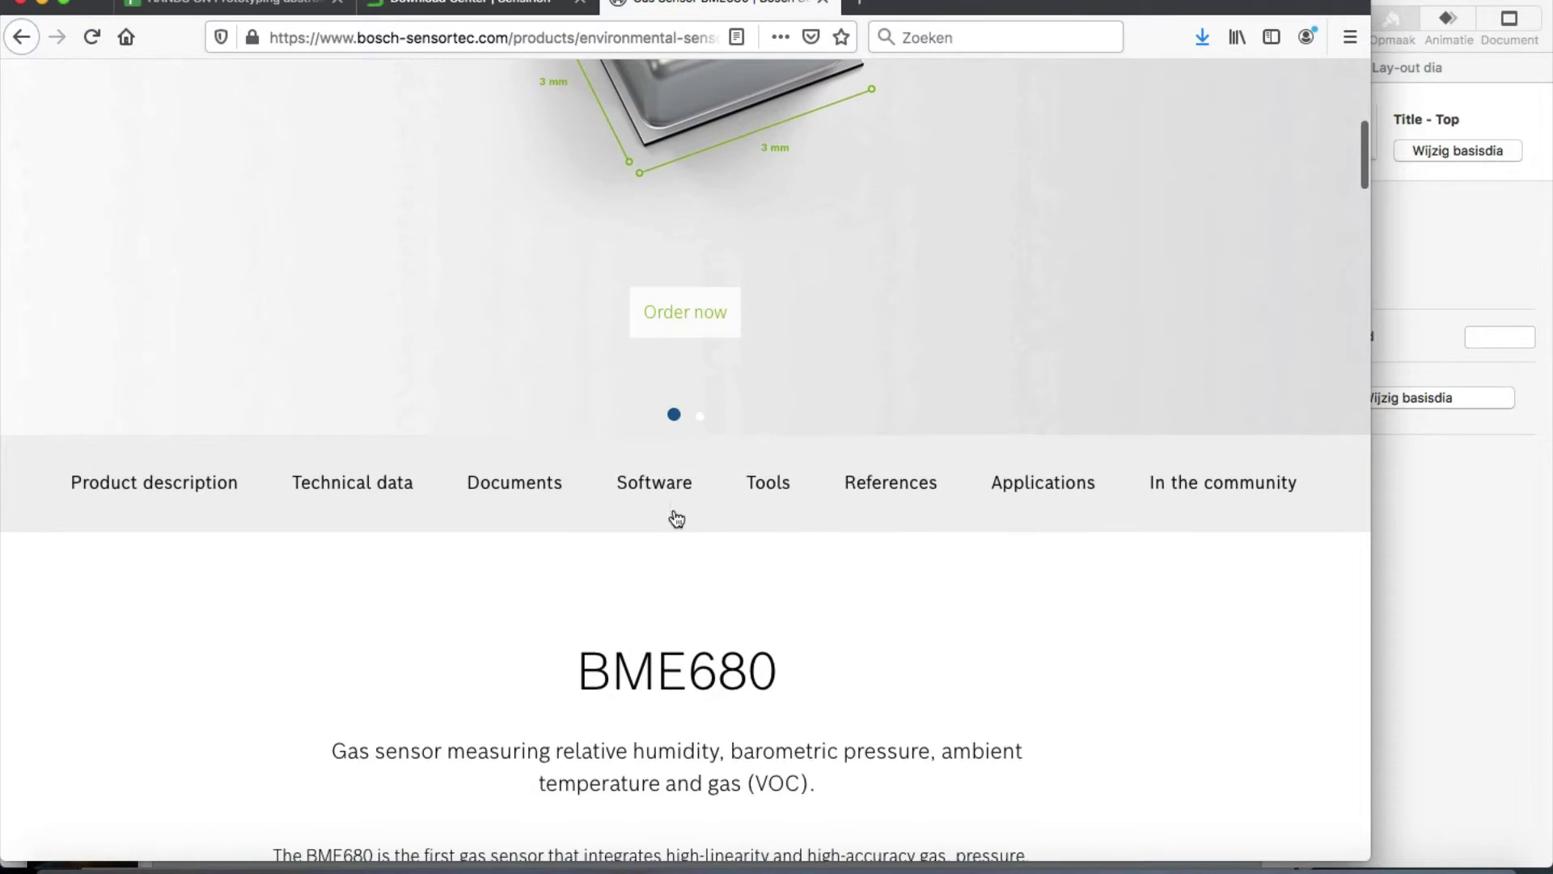
click(520, 486)
click(736, 427)
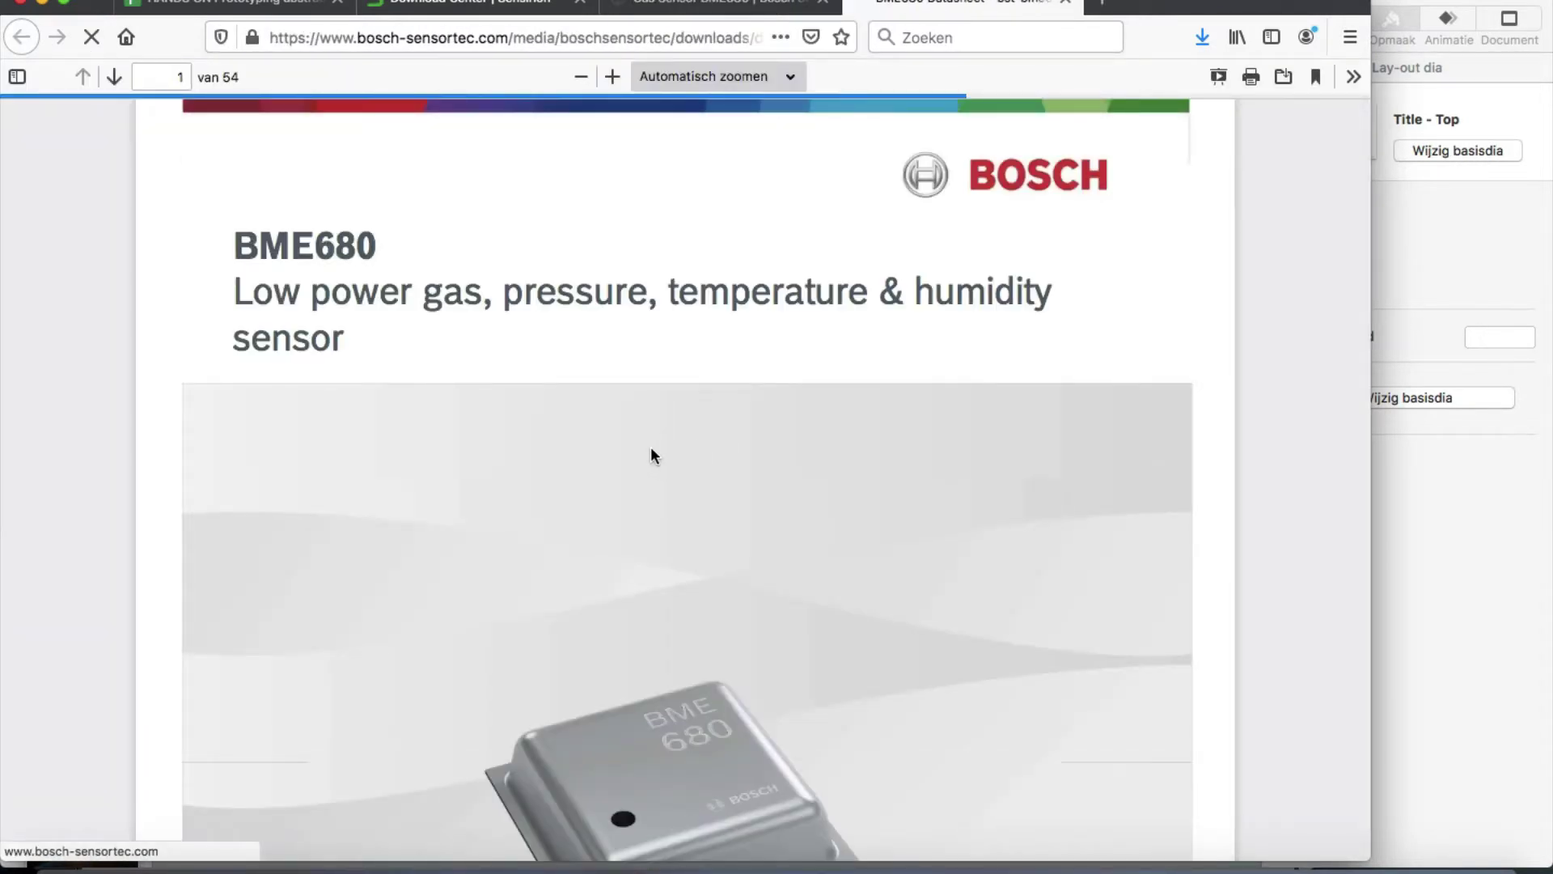
Step: Scroll to the table of contents and highlight entry 7.4 Landing pattern recommendation
scroll(651, 447, down, 5)
scroll(654, 455, down, 15)
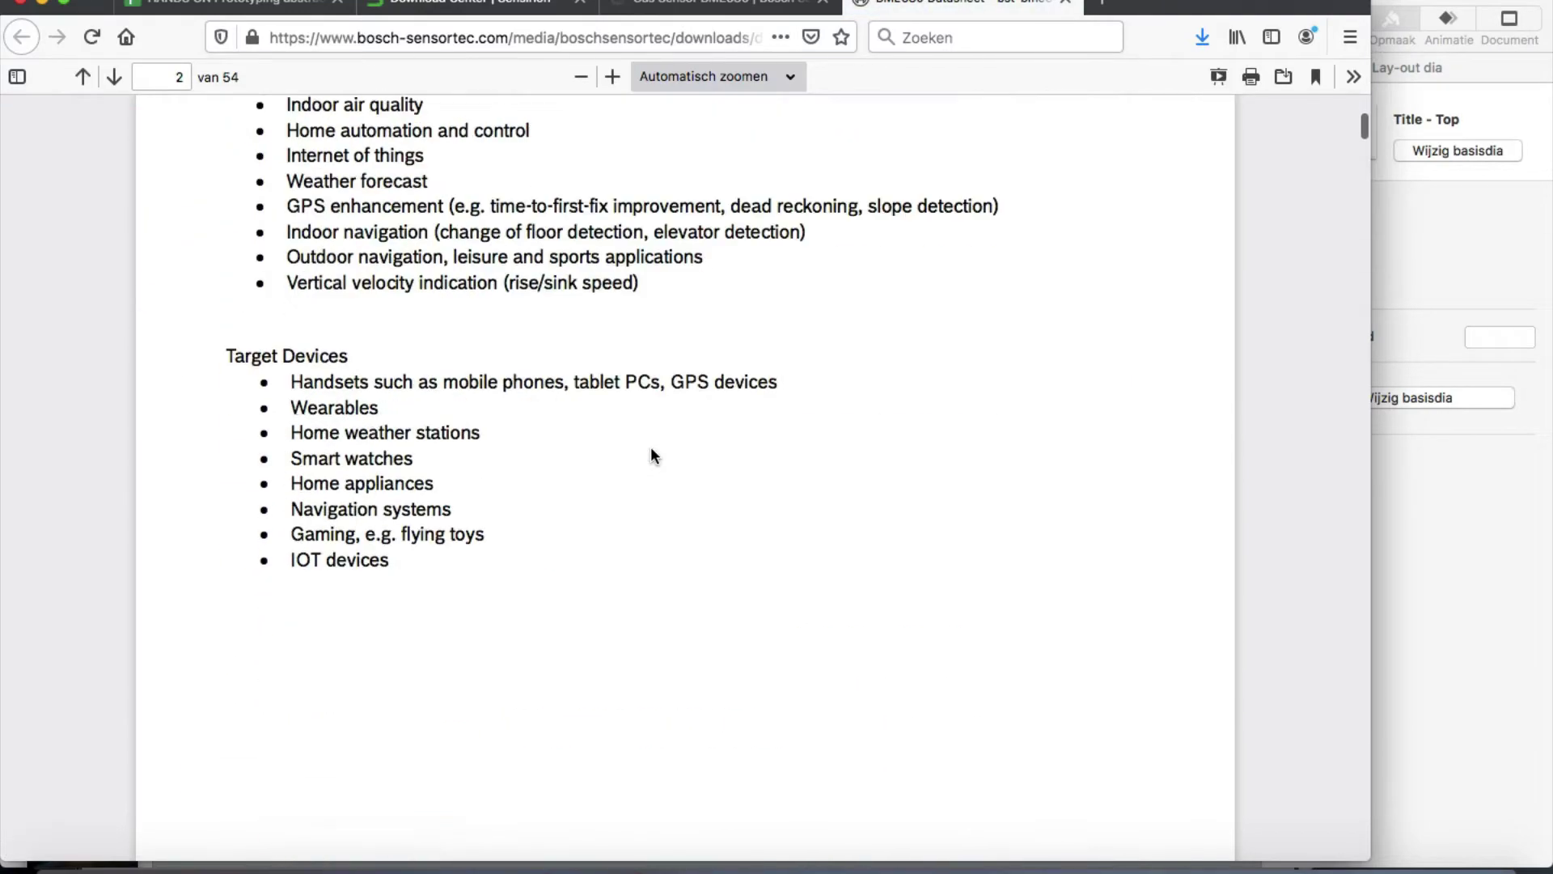
scroll(654, 455, down, 15)
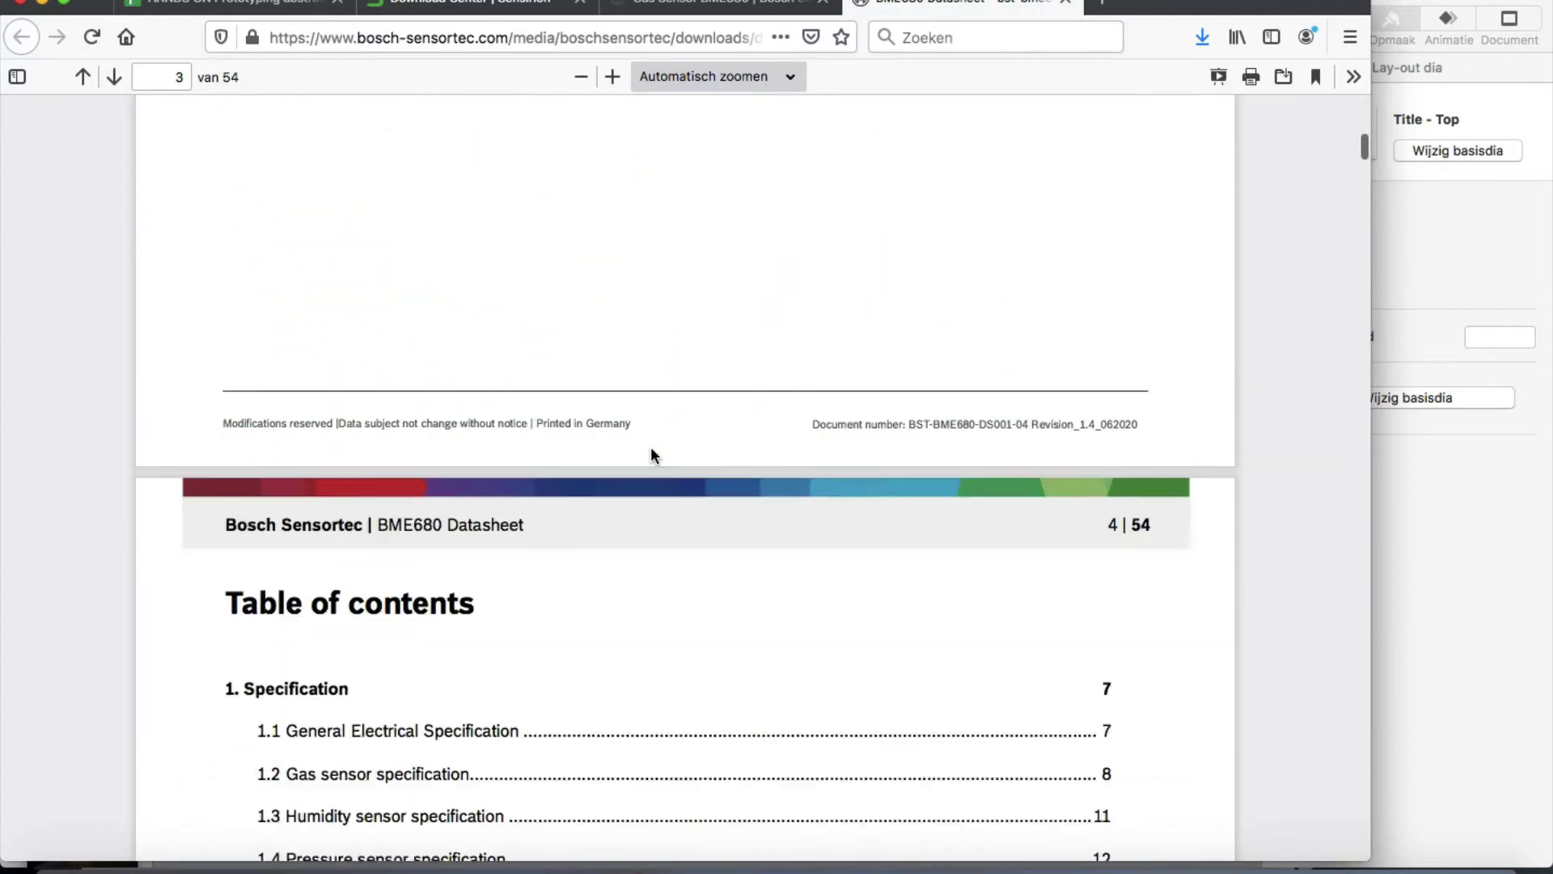
scroll(653, 455, down, 15)
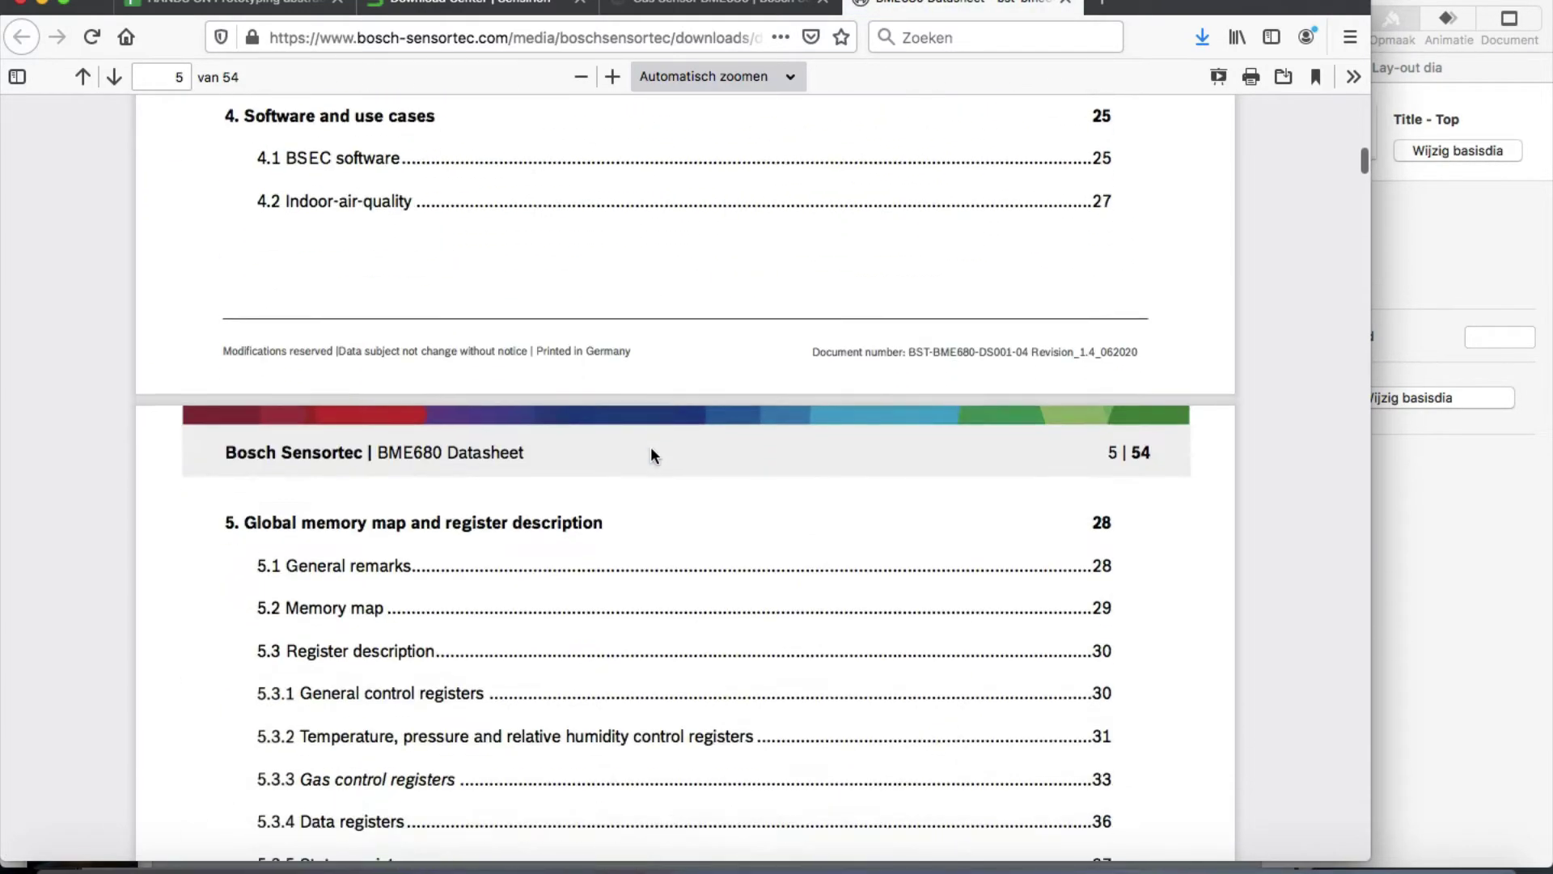
scroll(653, 453, down, 15)
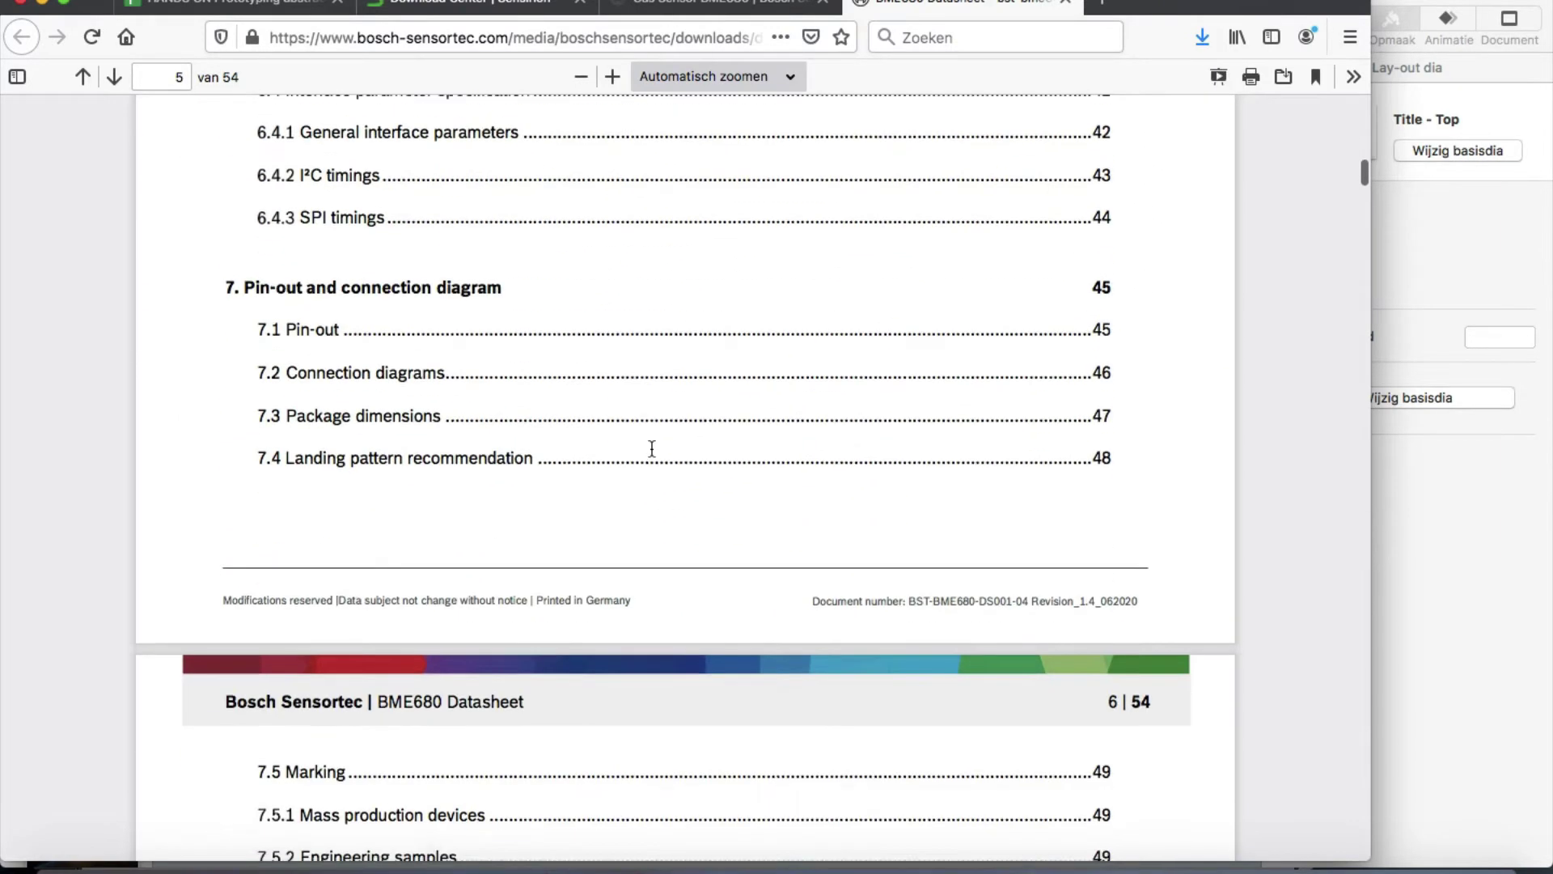
scroll(534, 490, down, 3)
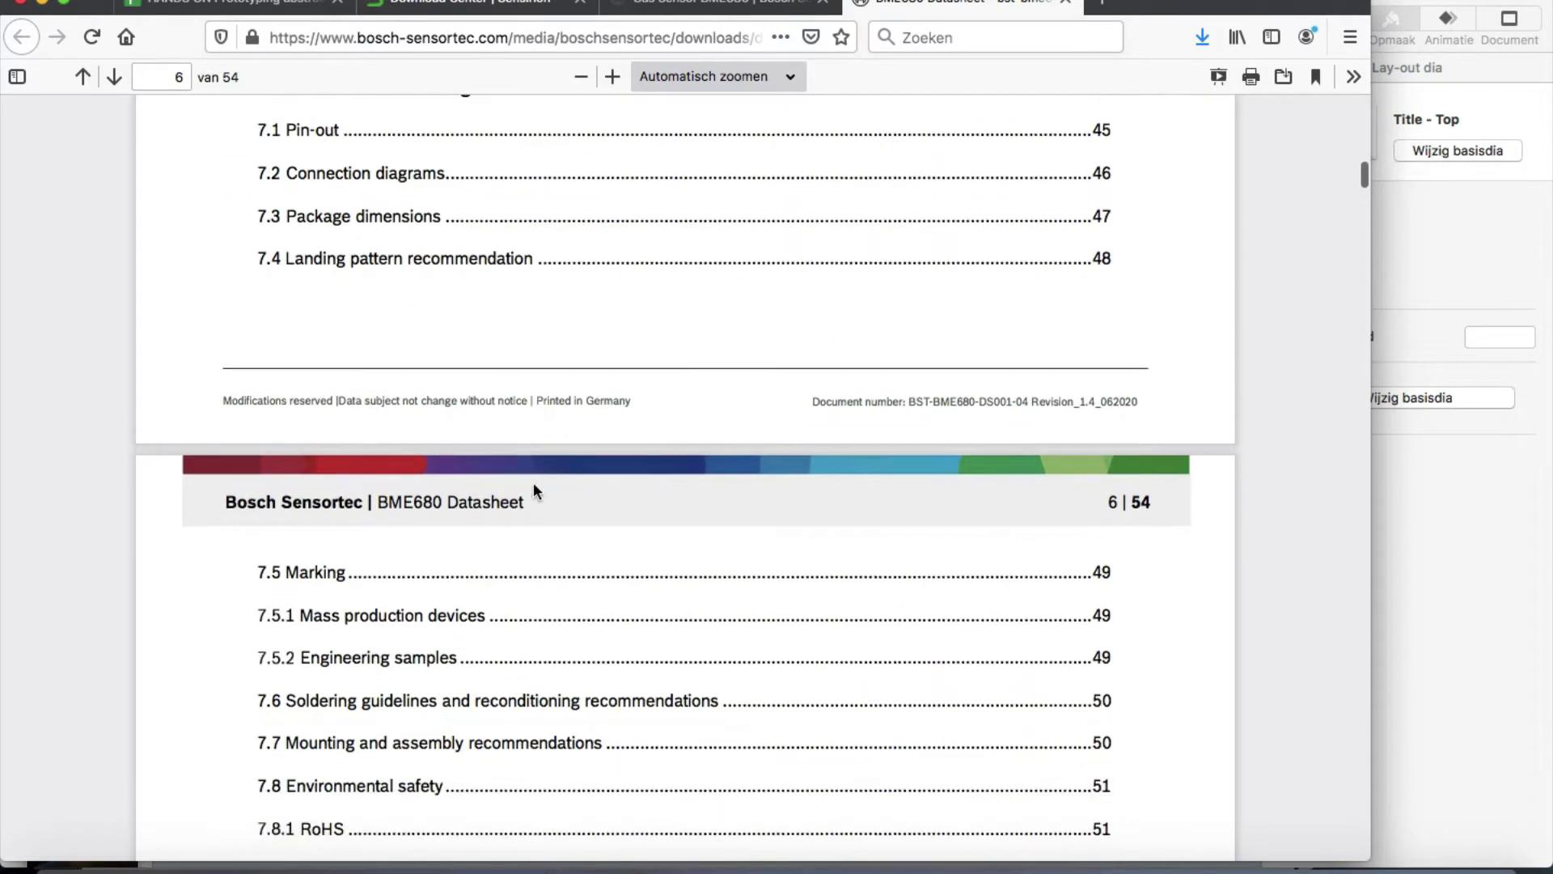
drag(280, 258, 567, 257)
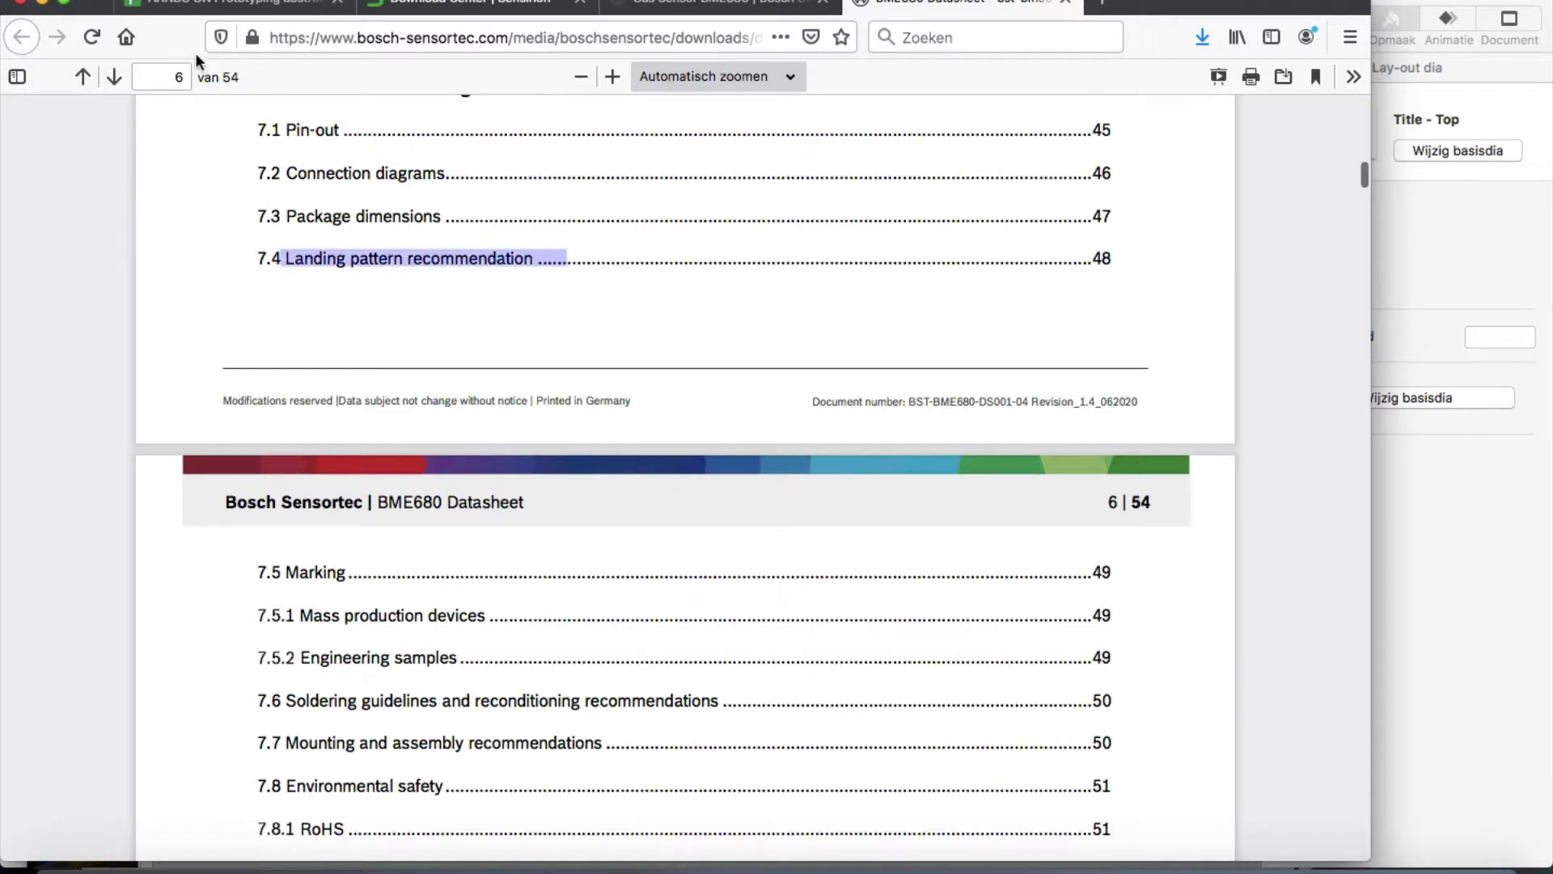
Step: Jump to page 48 of the datasheet
click(177, 77)
text(48)
key(Return)
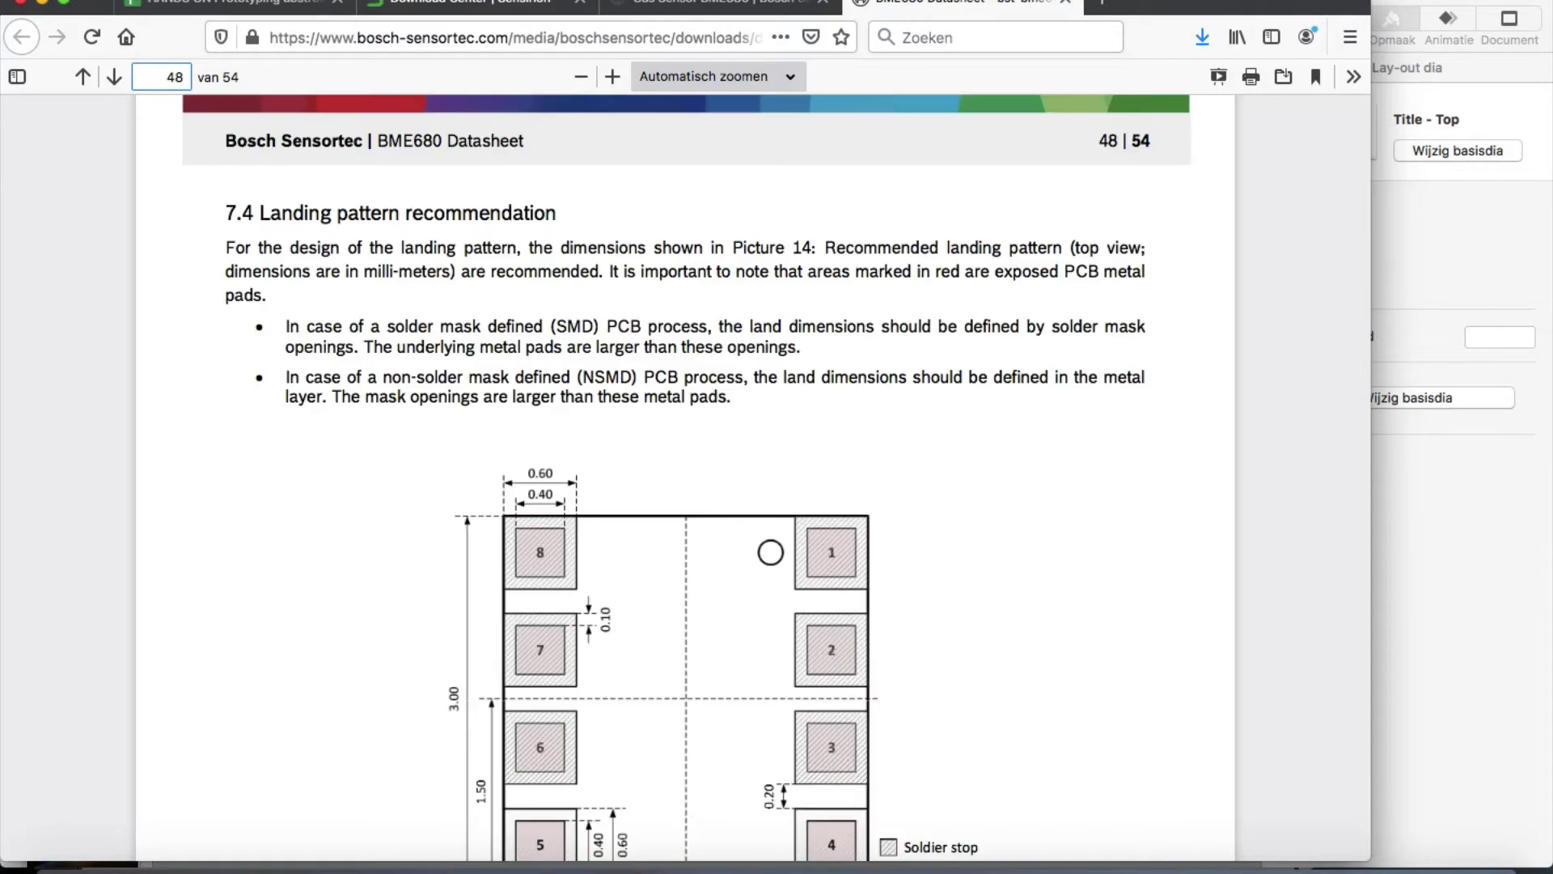
Step: Inspect Picture 14's recommended landing pattern and its millimetre dimensions
scroll(890, 501, down, 3)
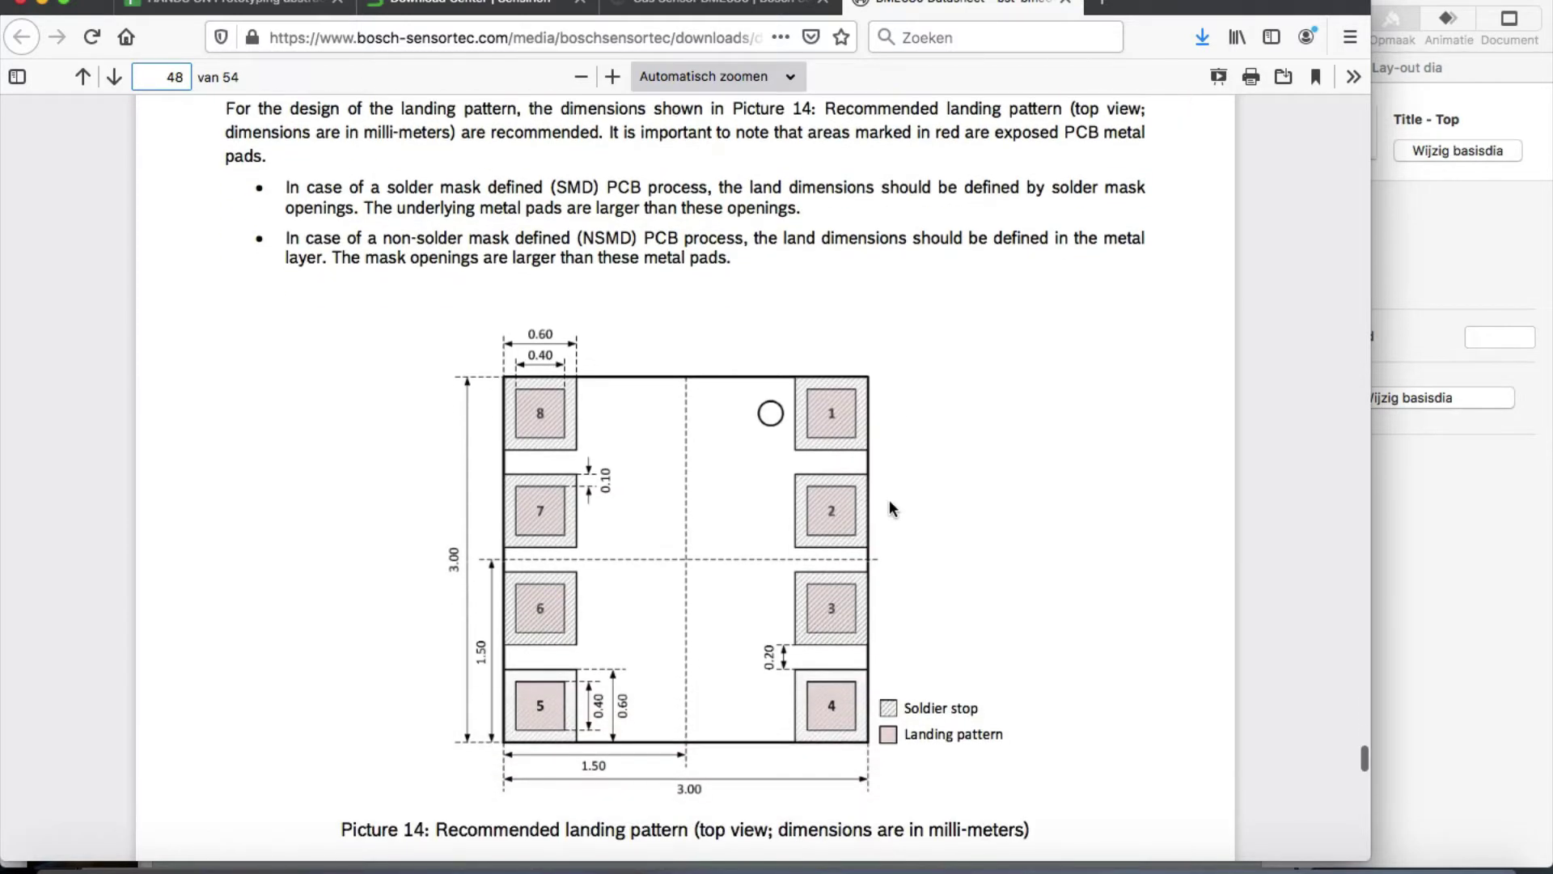
scroll(978, 457, up, 1)
scroll(977, 465, down, 2)
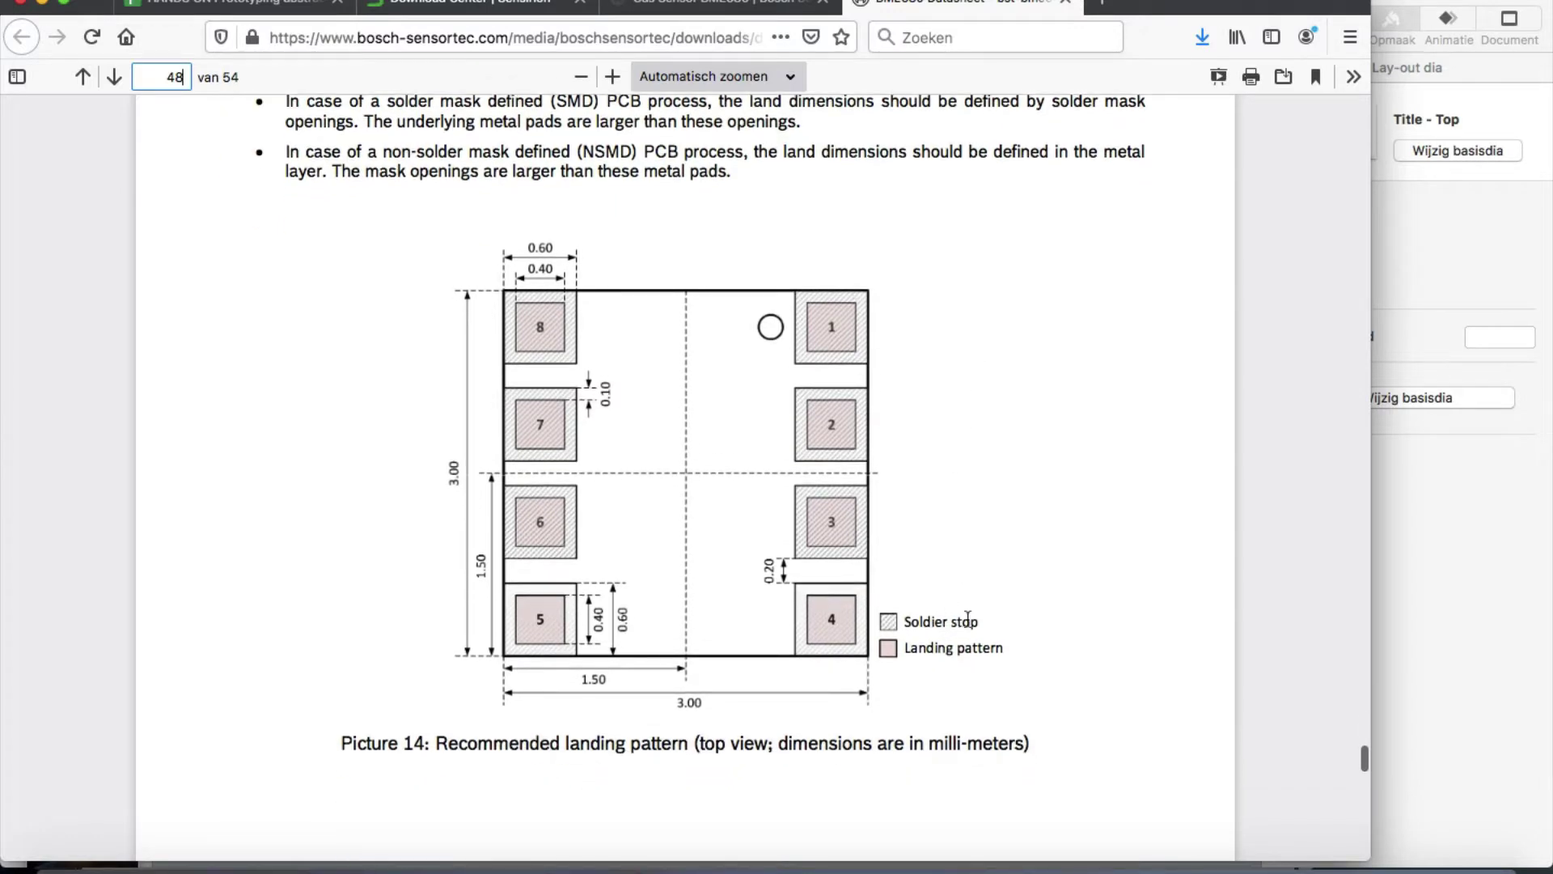
scroll(977, 623, up, 4)
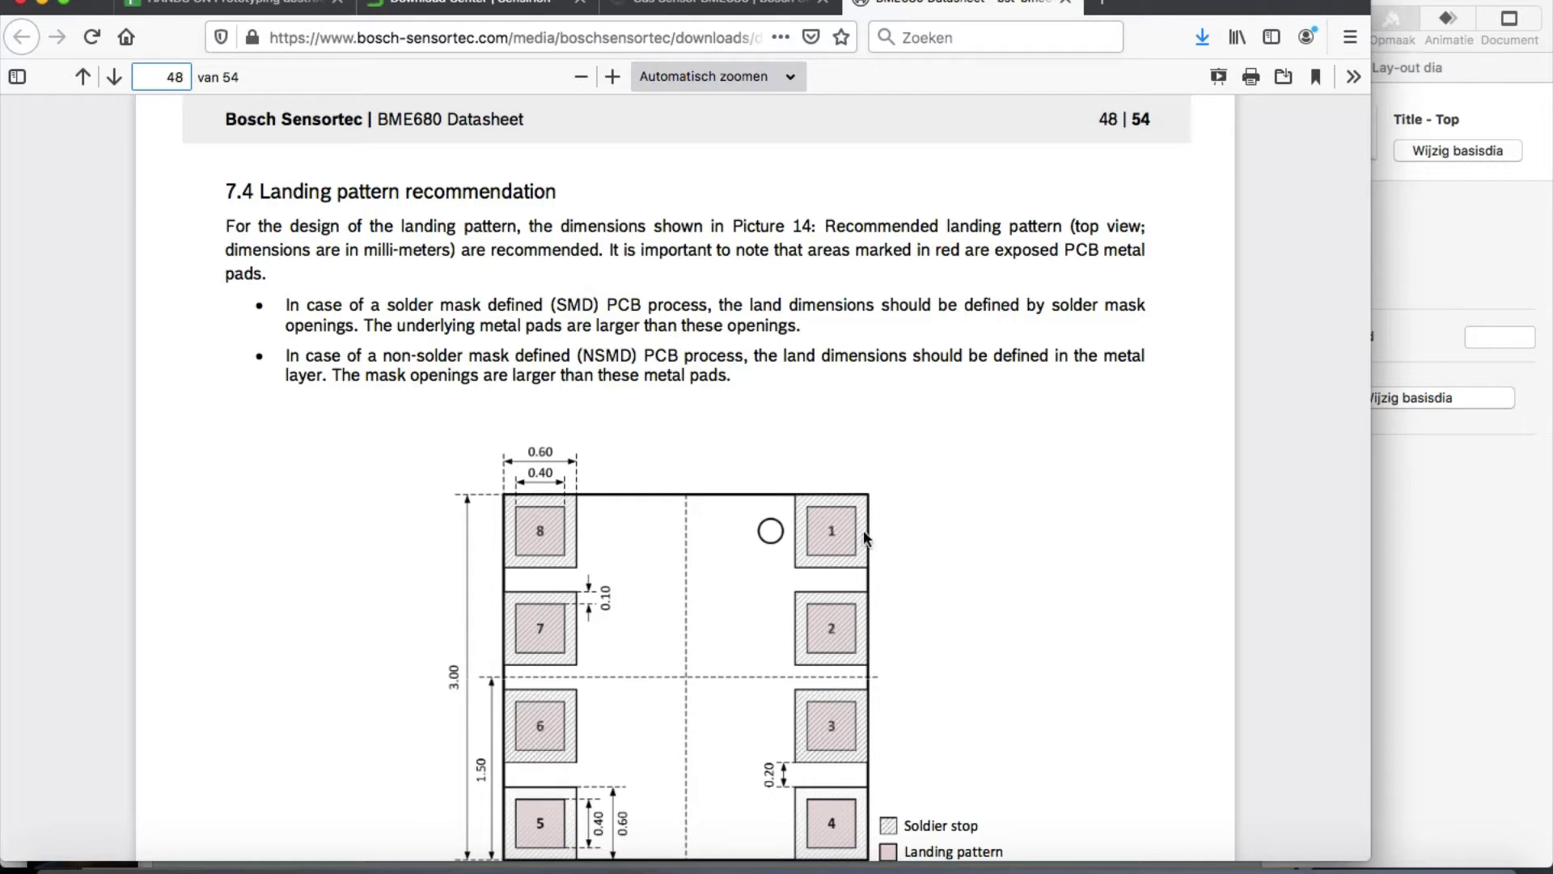
scroll(922, 538, down, 2)
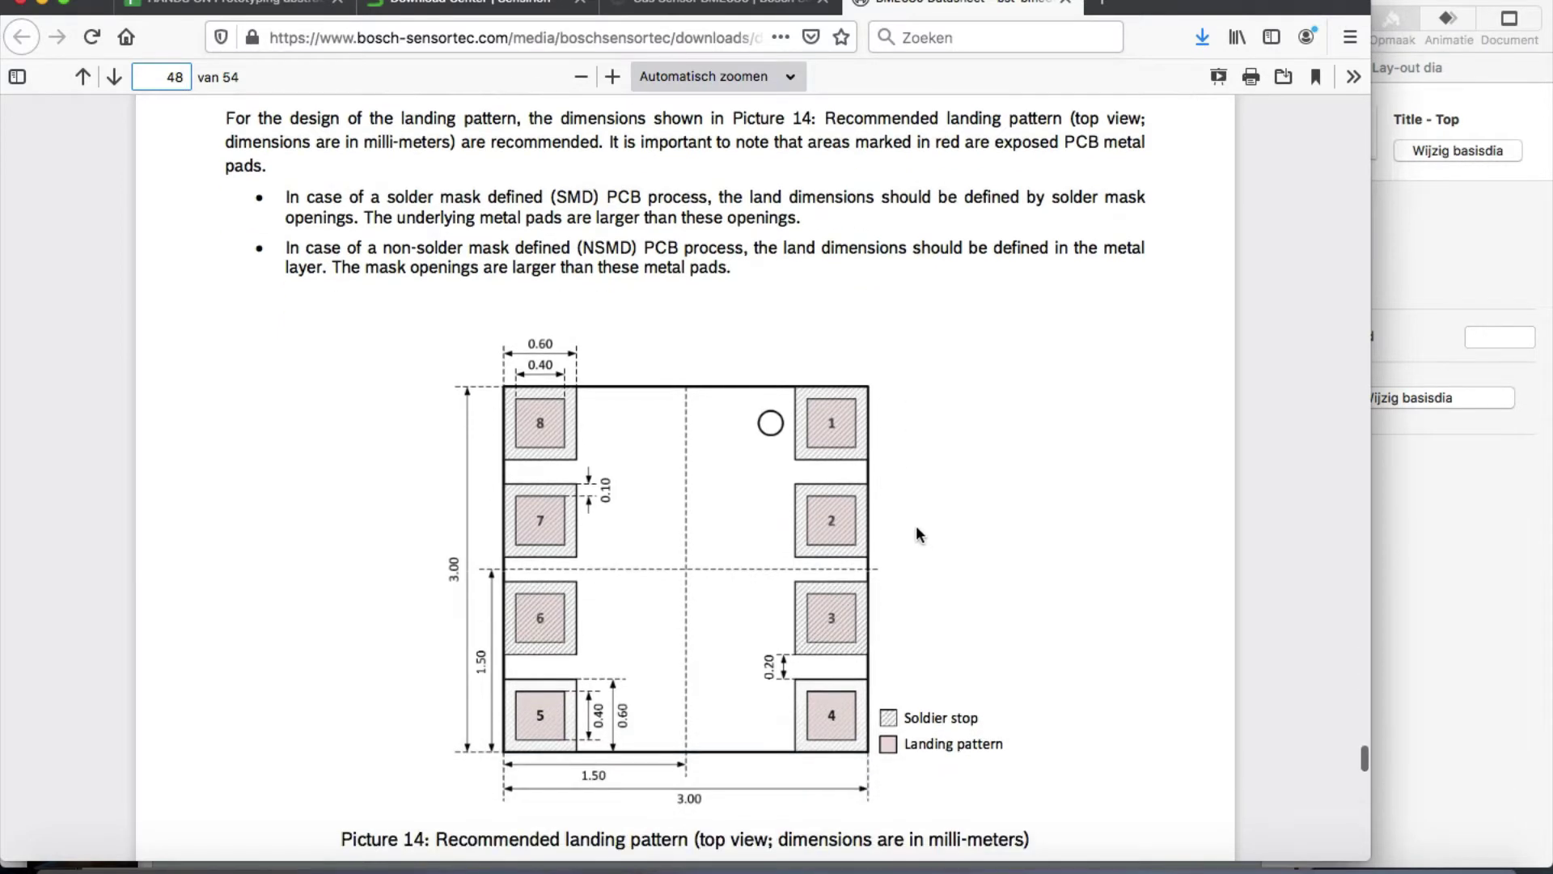
scroll(530, 453, down, 1)
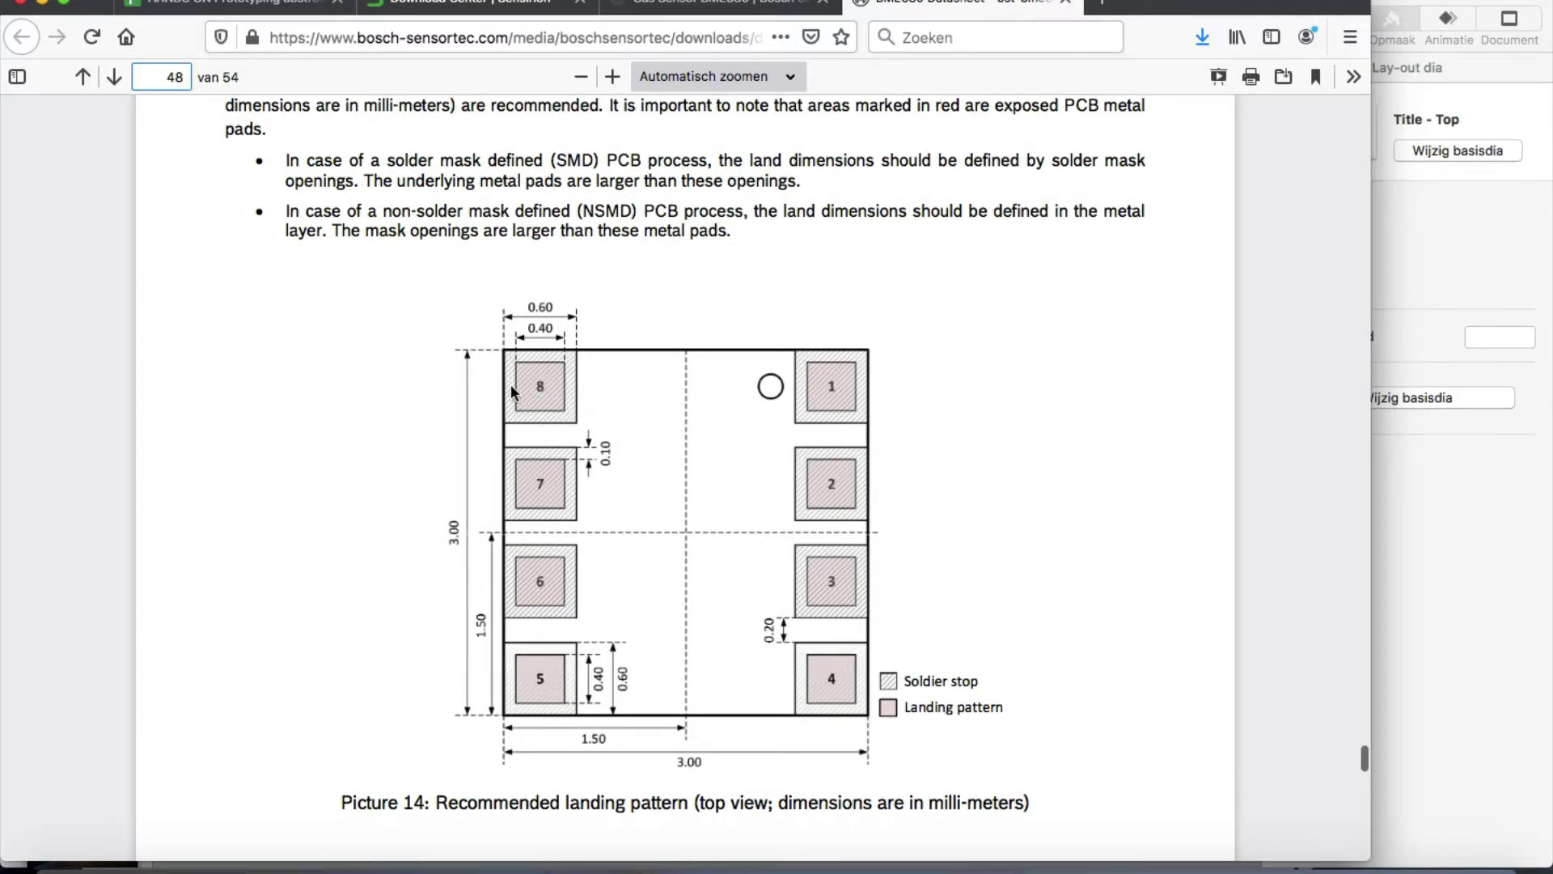
scroll(558, 376, up, 2)
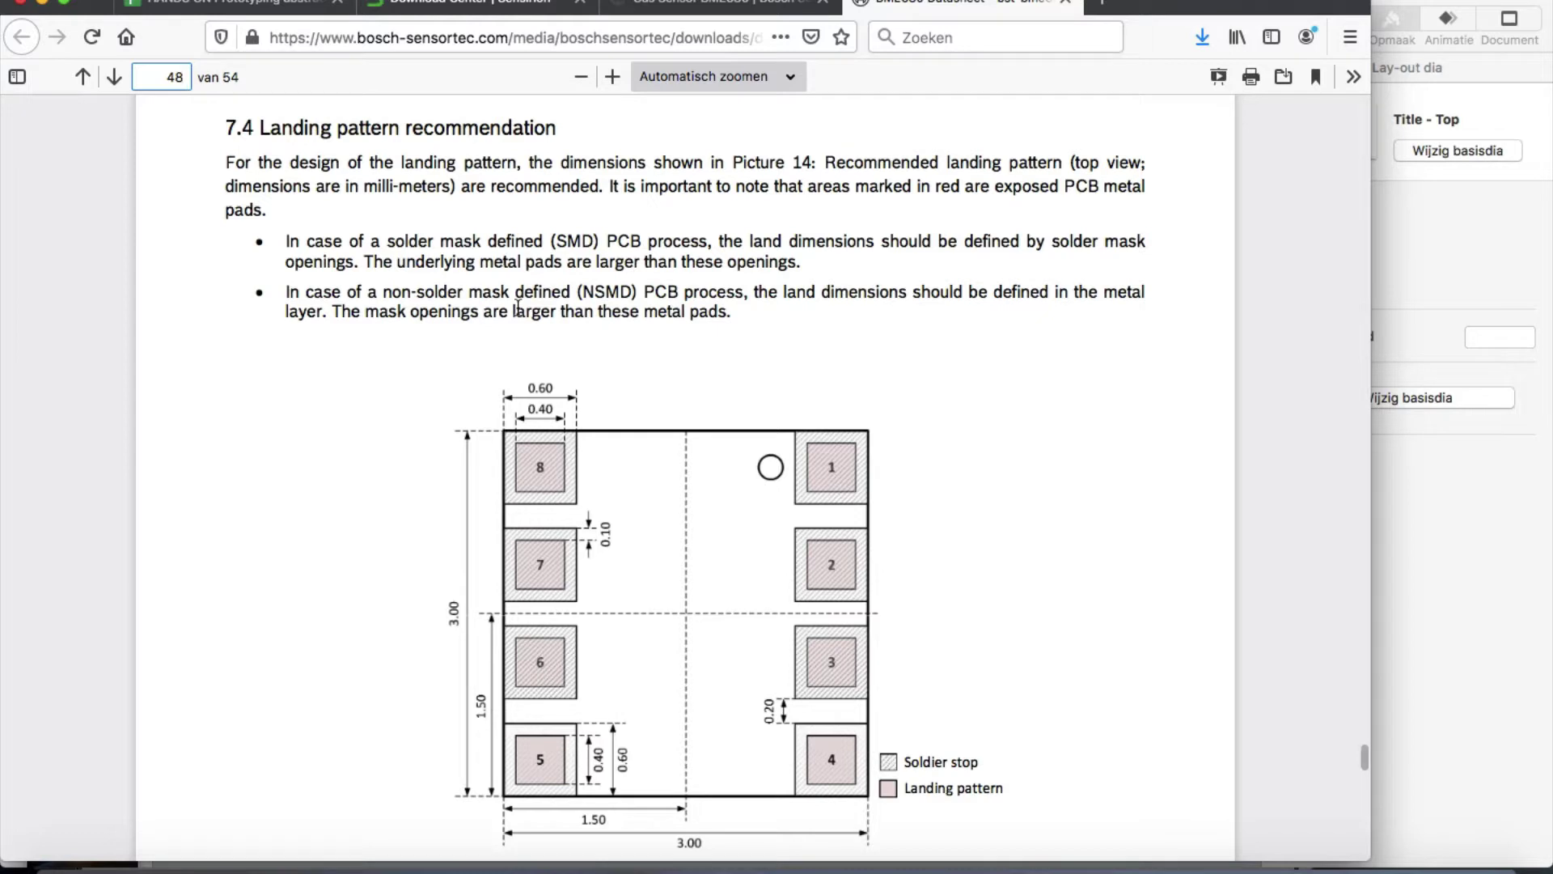
scroll(647, 440, down, 5)
scroll(648, 444, down, 1)
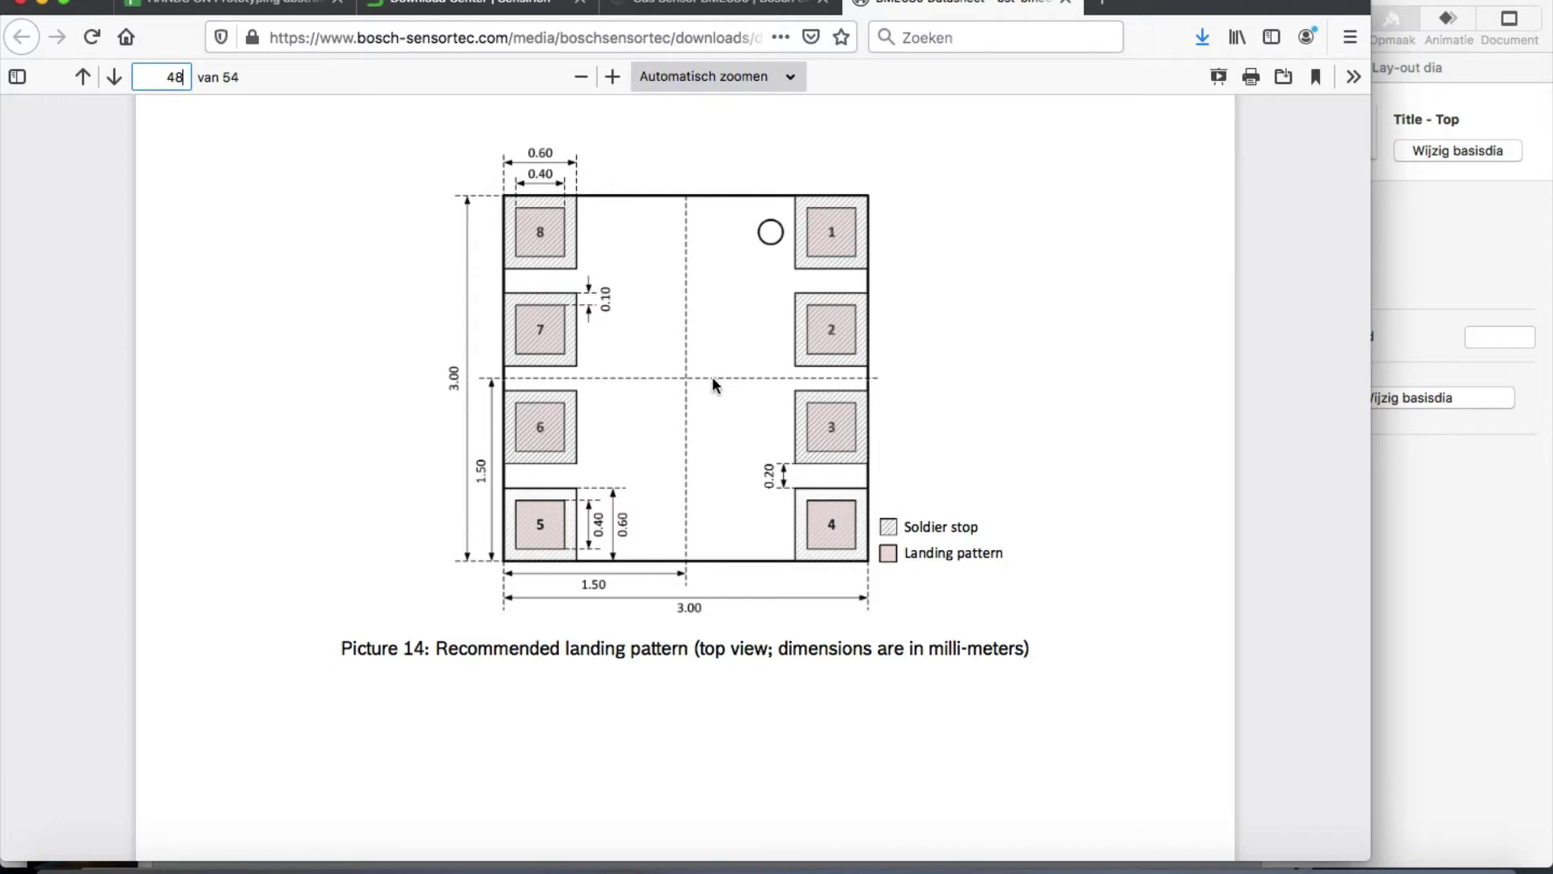
Step: Back in Altium, open SnapEDAsch.SchLib and select the symbol's yellow body rectangle
key(ctrl+Right)
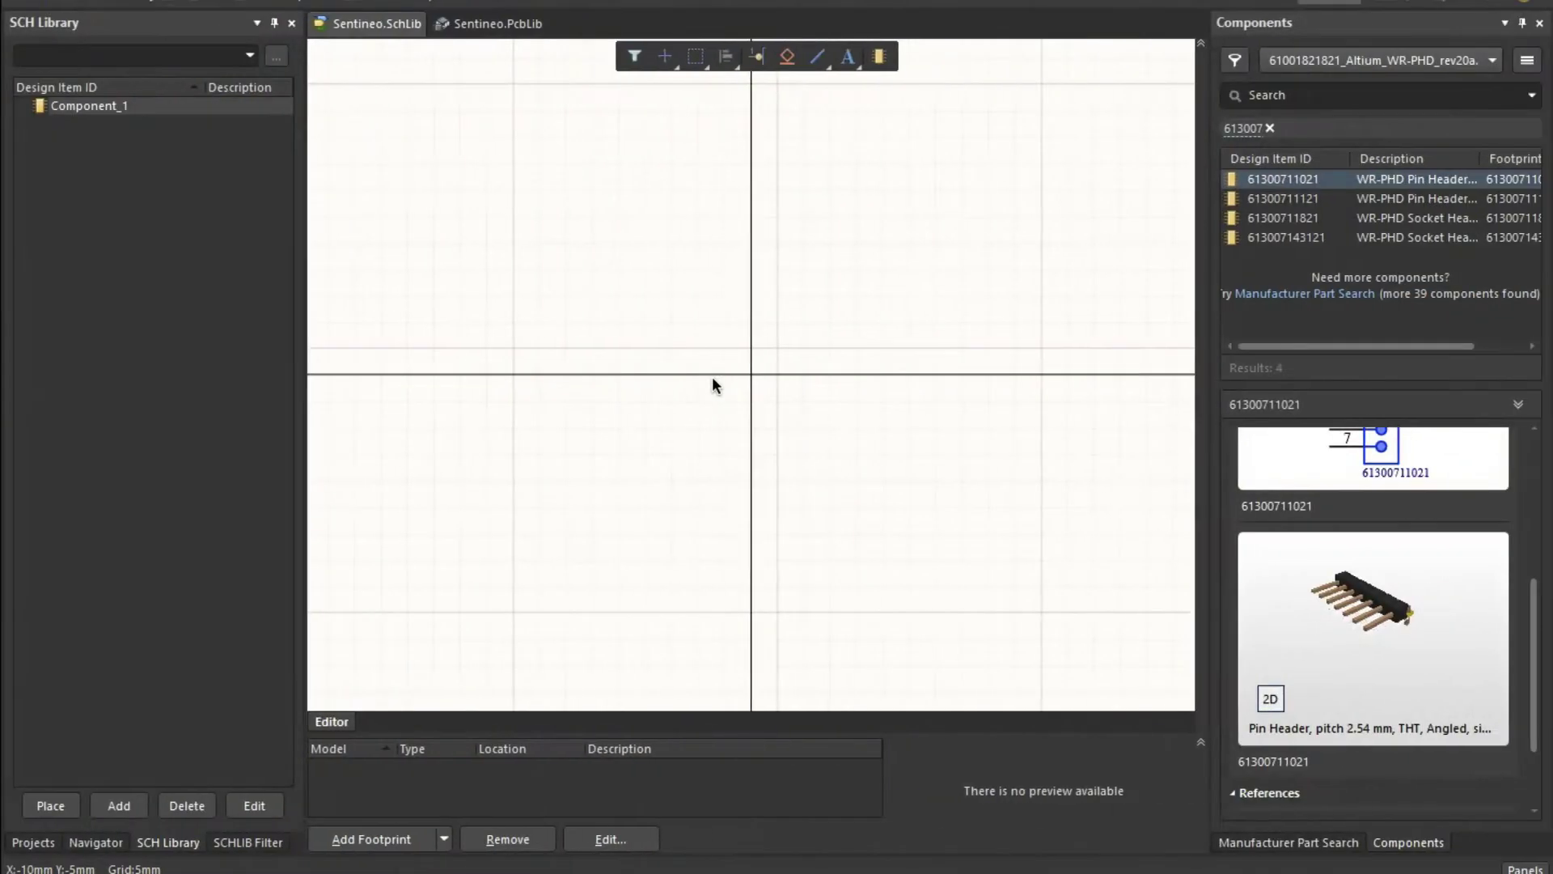
click(80, 106)
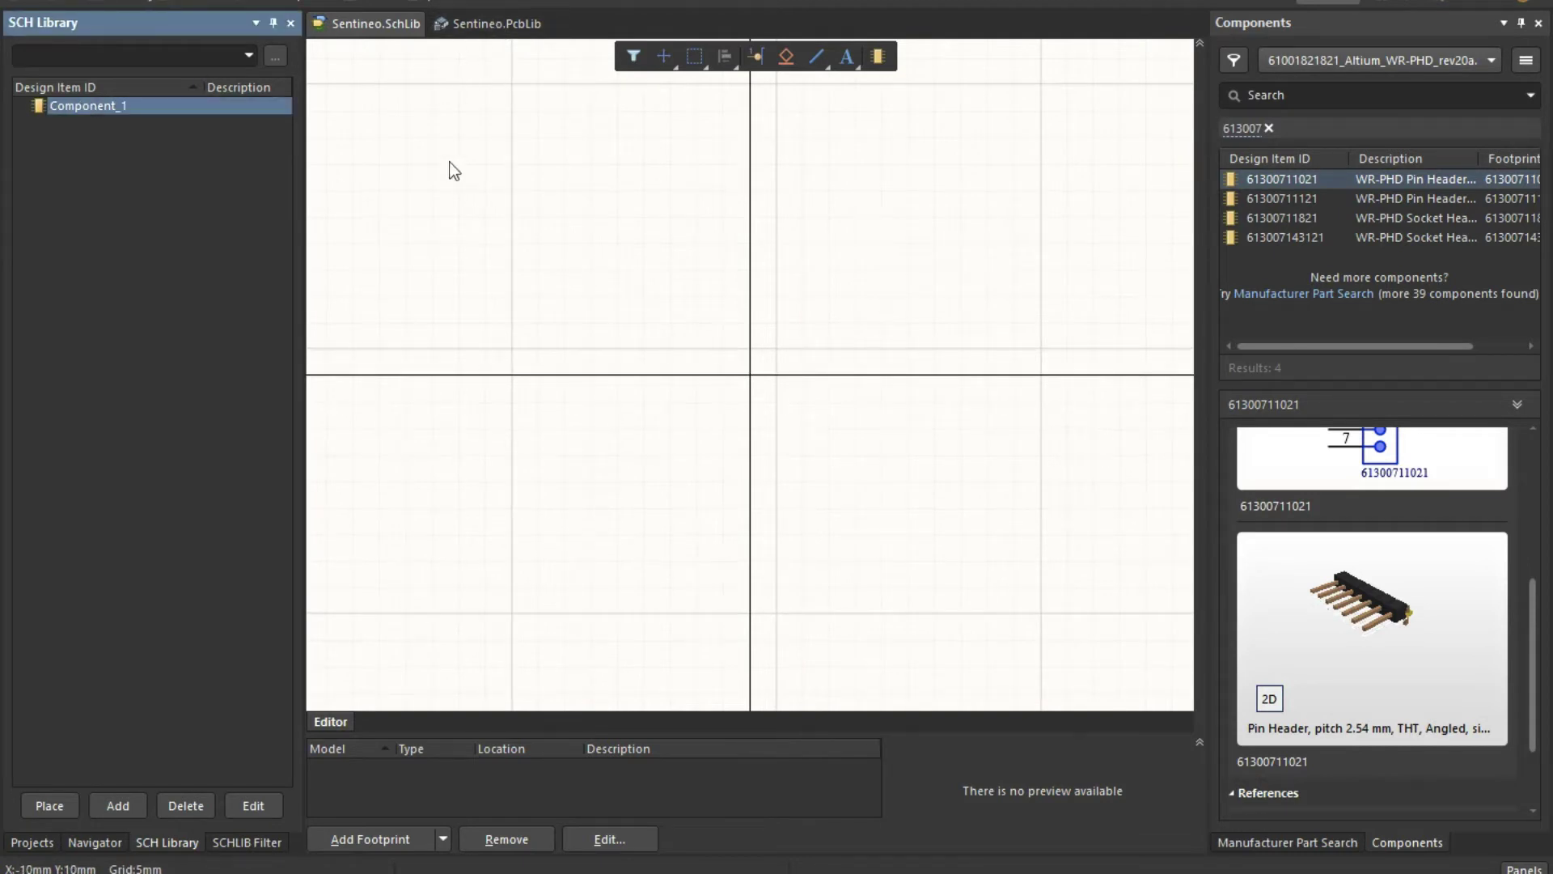
click(678, 308)
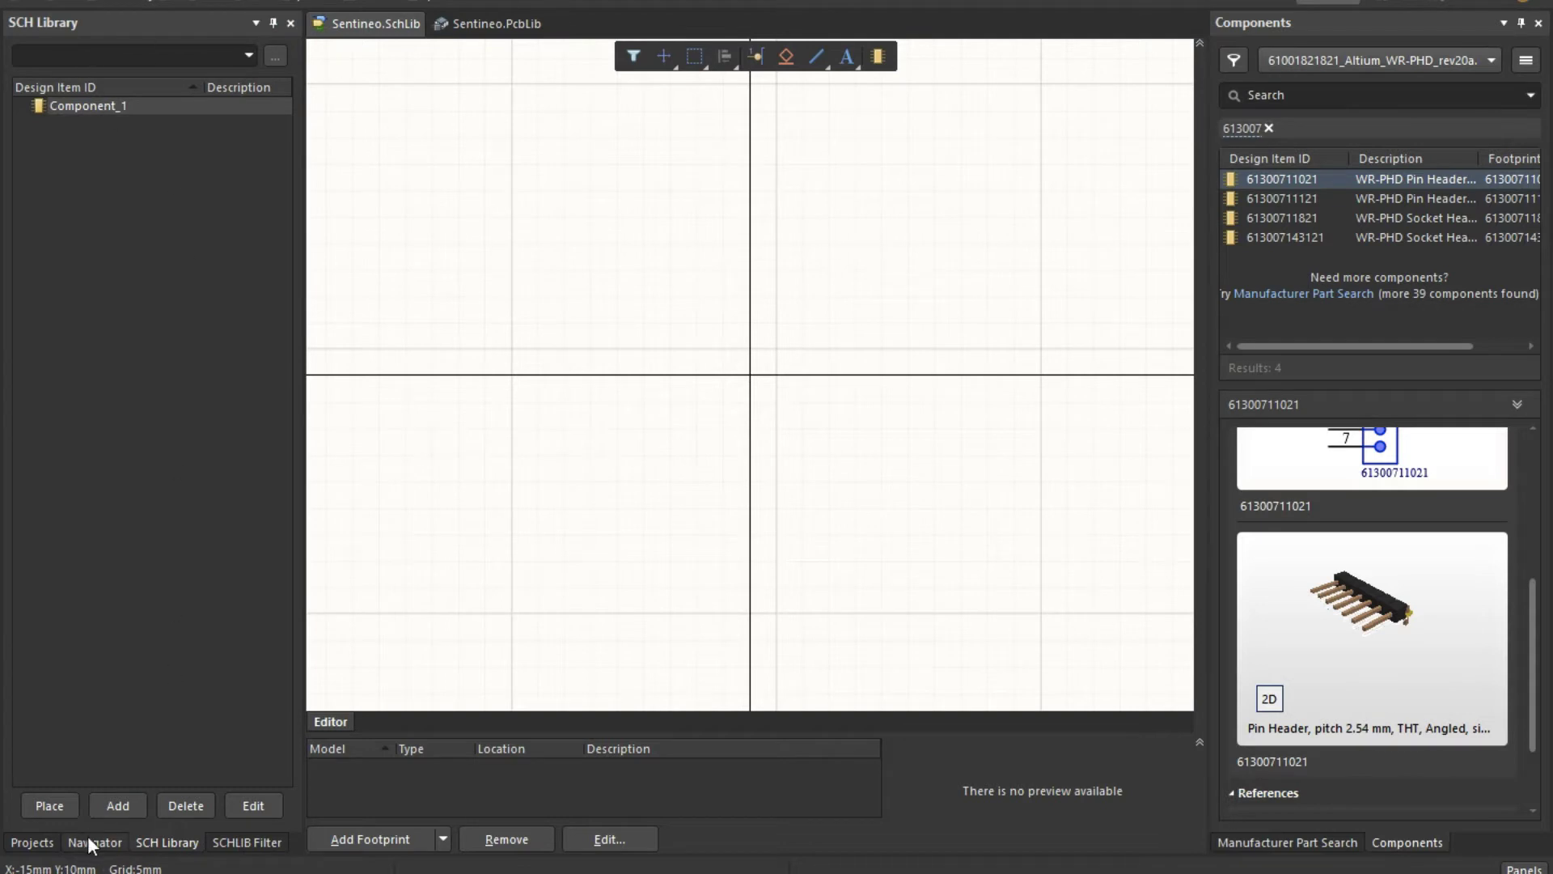
click(33, 842)
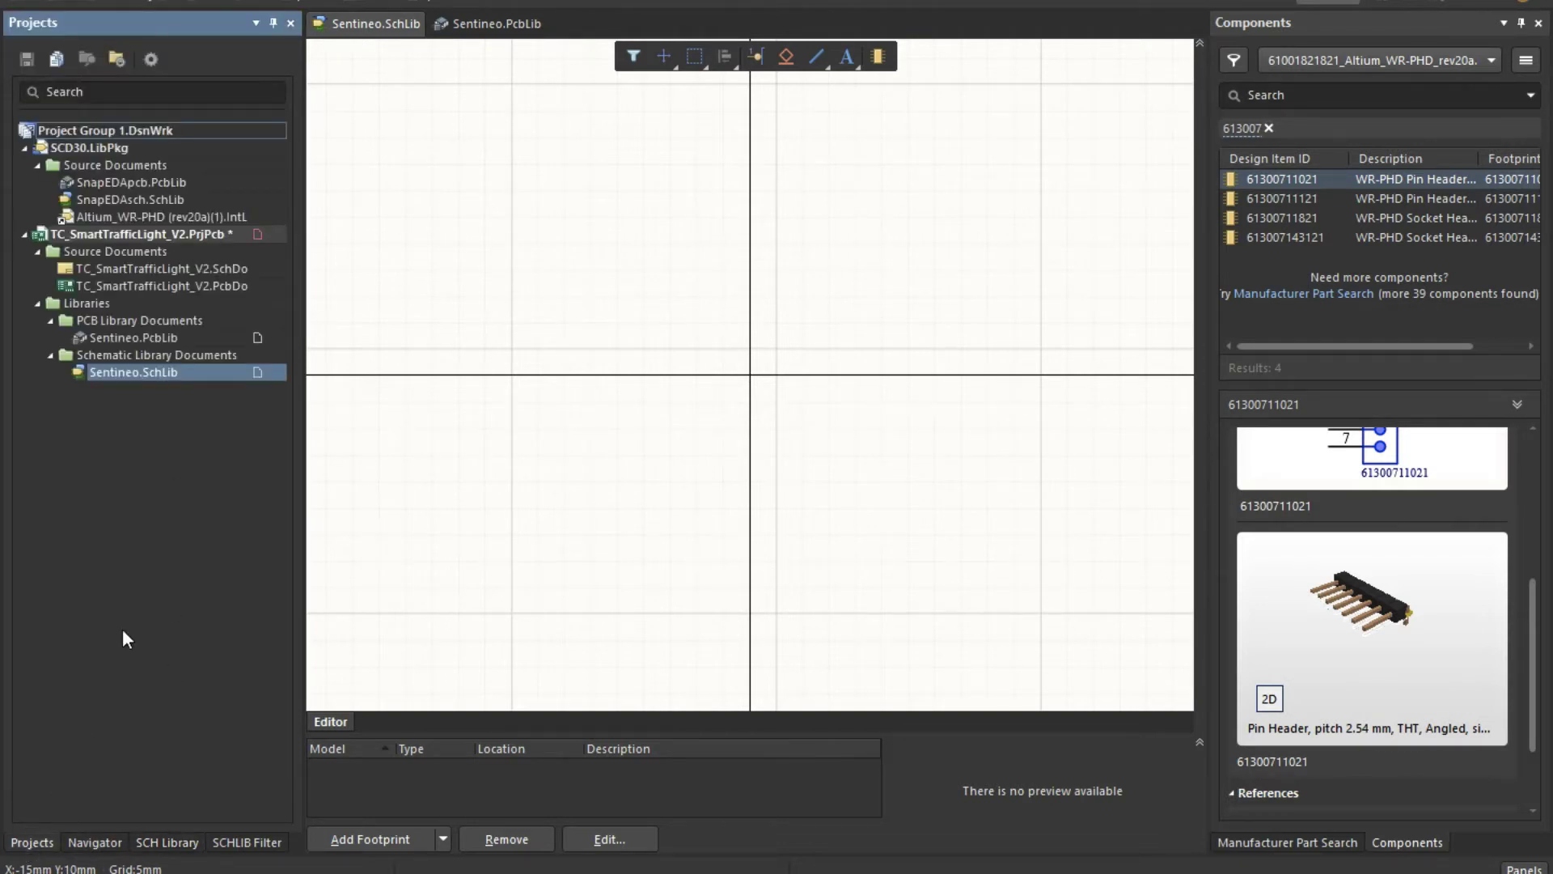
click(124, 200)
double_click(123, 199)
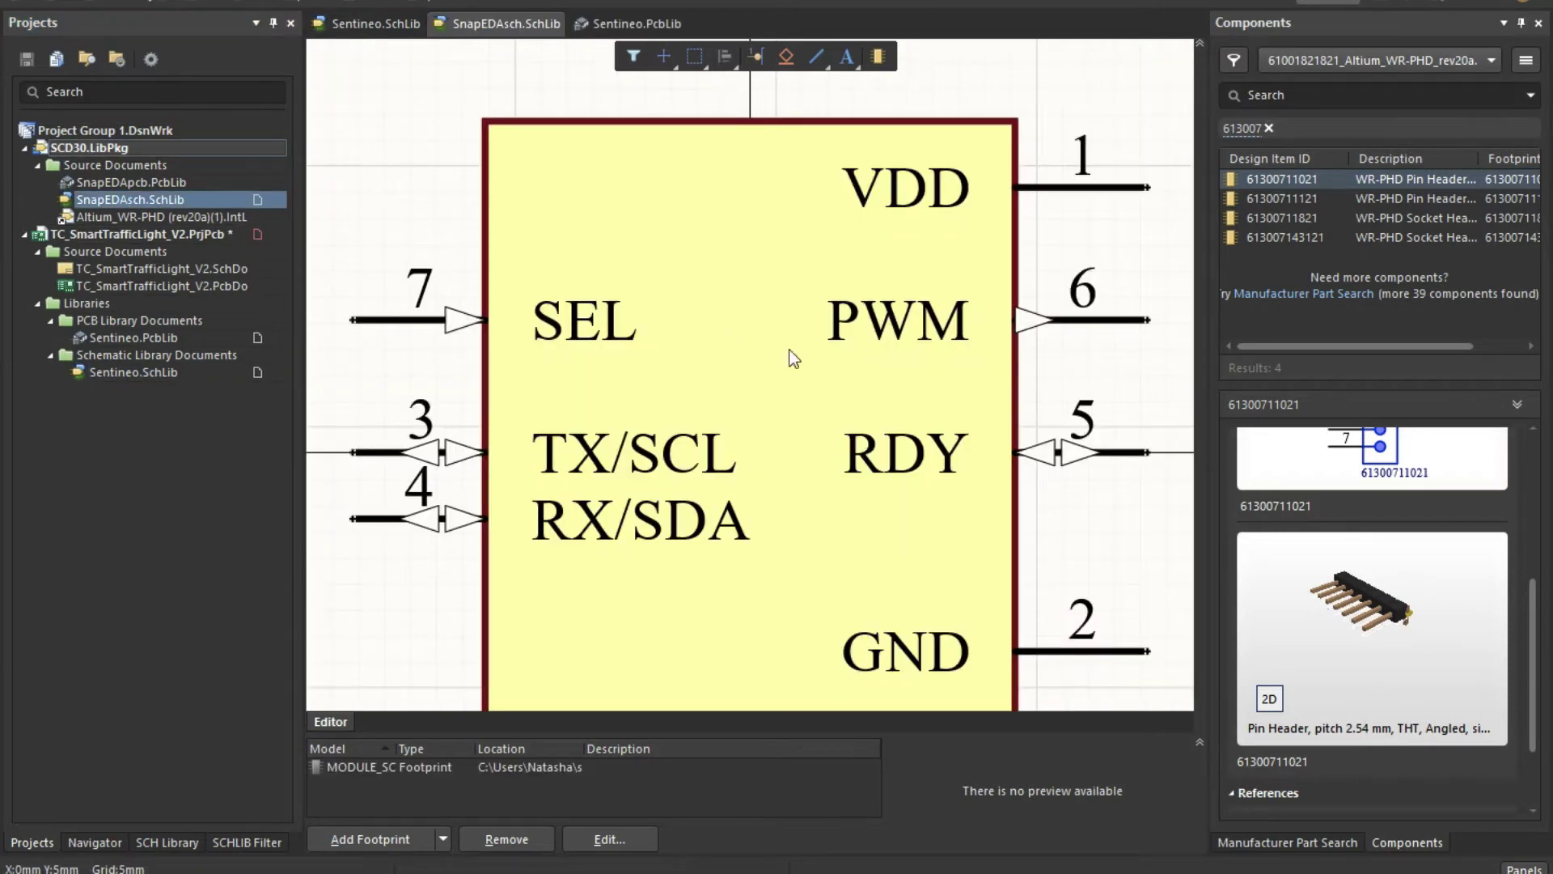
ctrl+scroll(789, 356, down, 1)
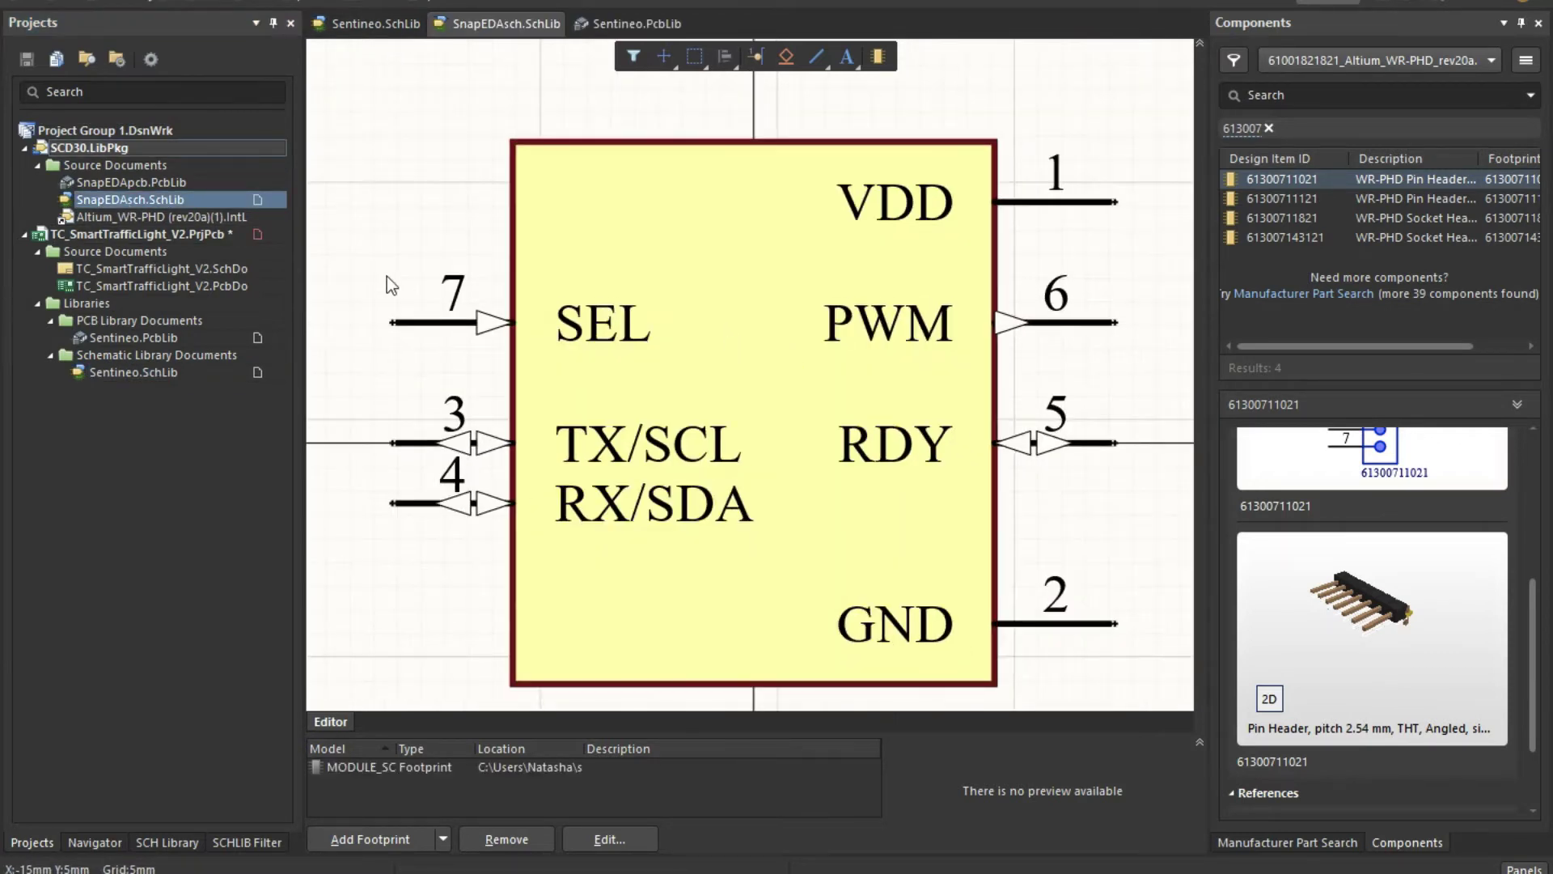
click(666, 221)
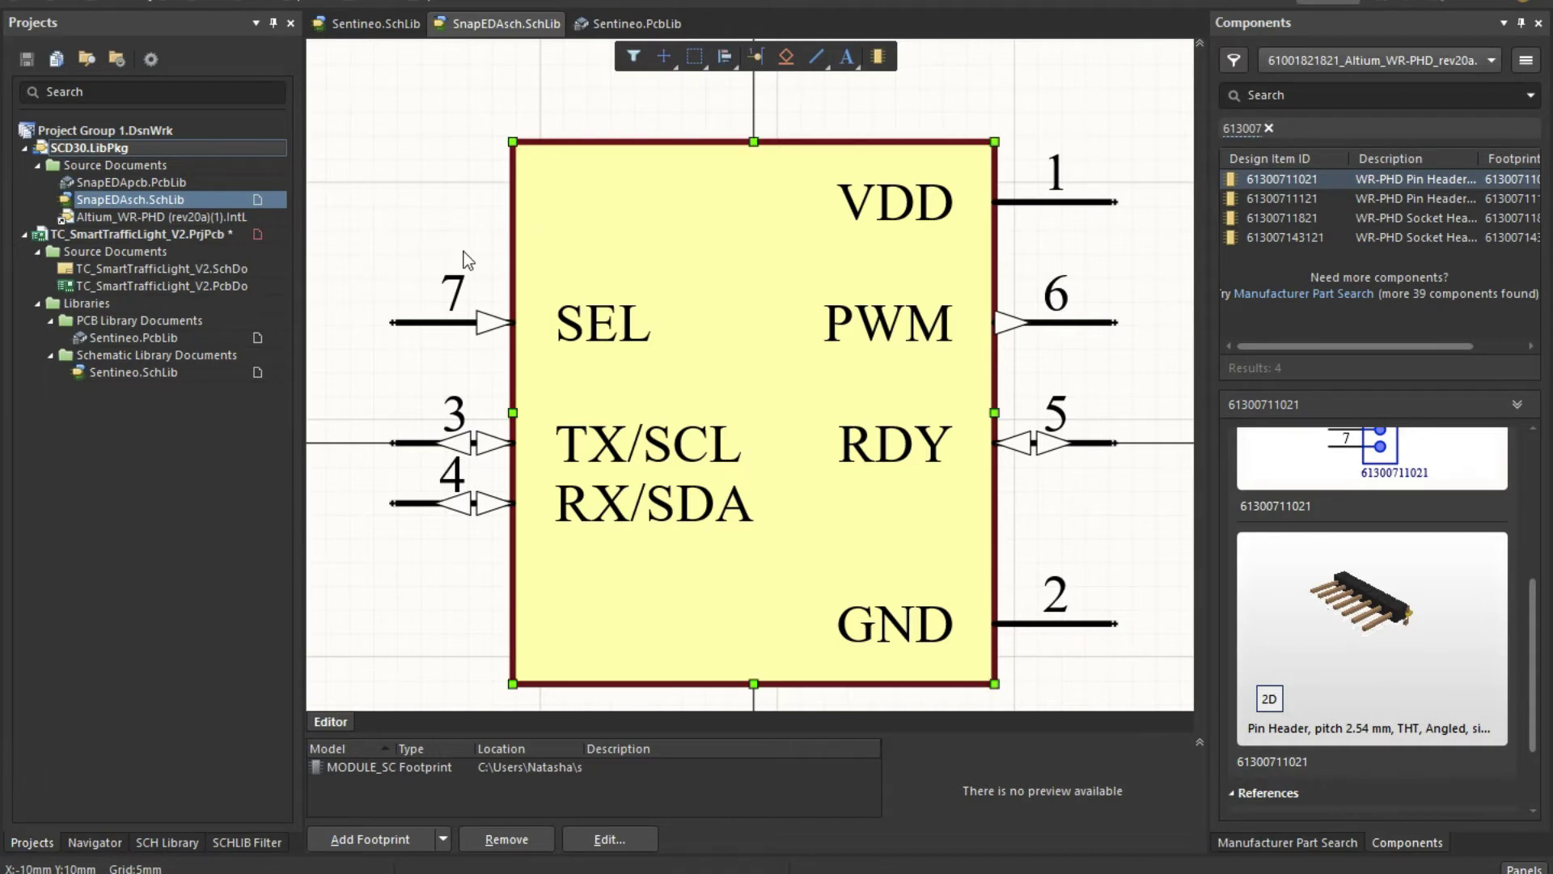
Step: Paste the body rectangle at the centre of Sentineo.SchLib and centre it in view
click(353, 23)
key(ctrl+v)
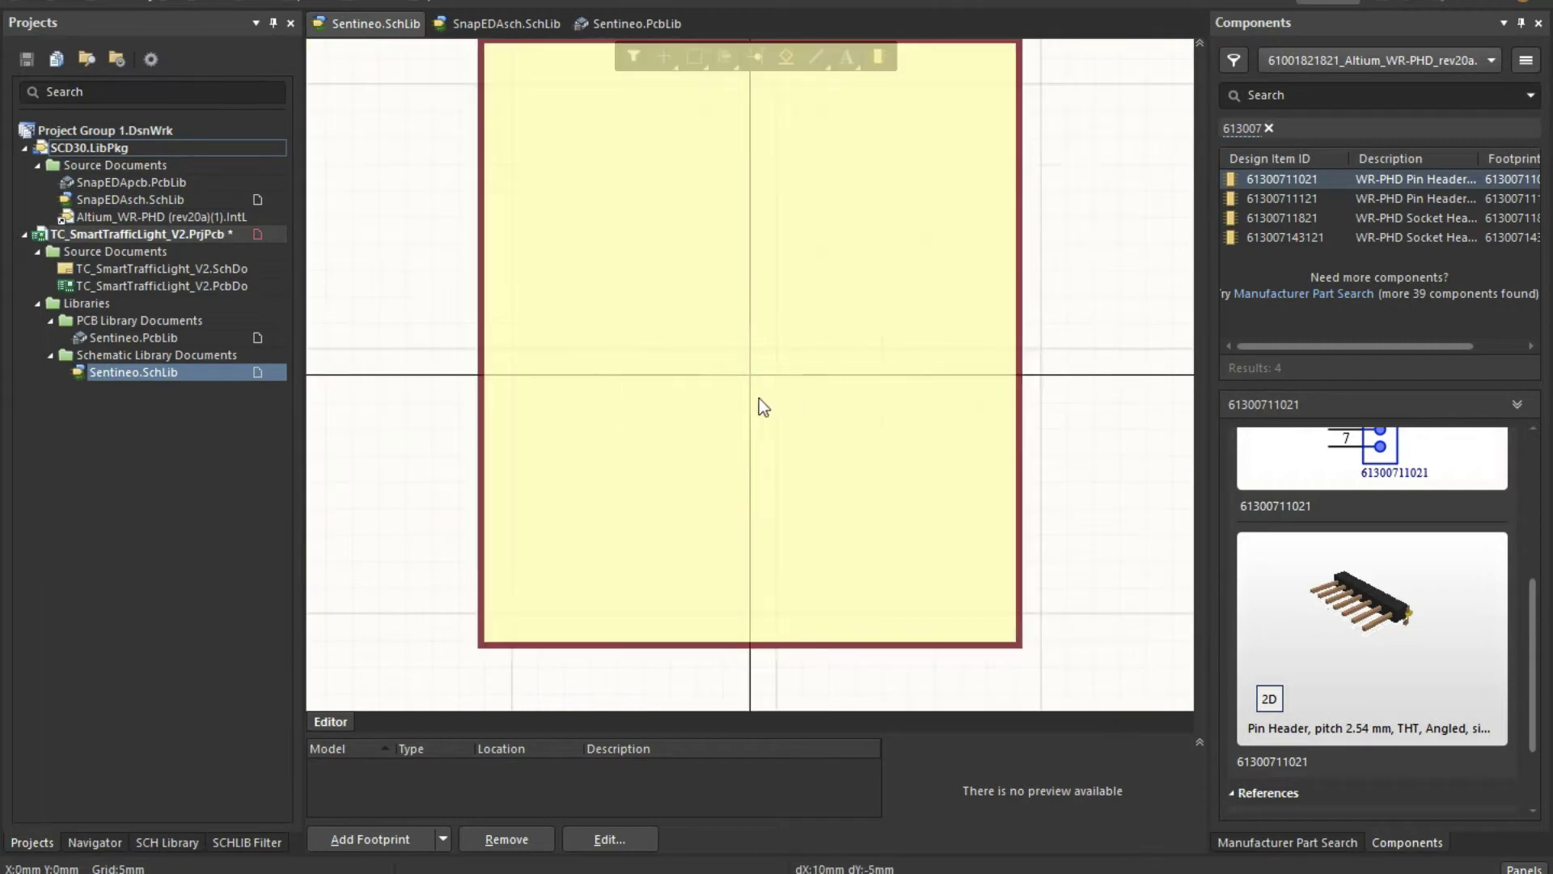
click(756, 406)
scroll(758, 407, down, 4)
ctrl+scroll(758, 407, down, 2)
right_drag(989, 299, 988, 525)
Step: Start placing a new pin, pause to select its designator, then bring up the datasheet
key(p)
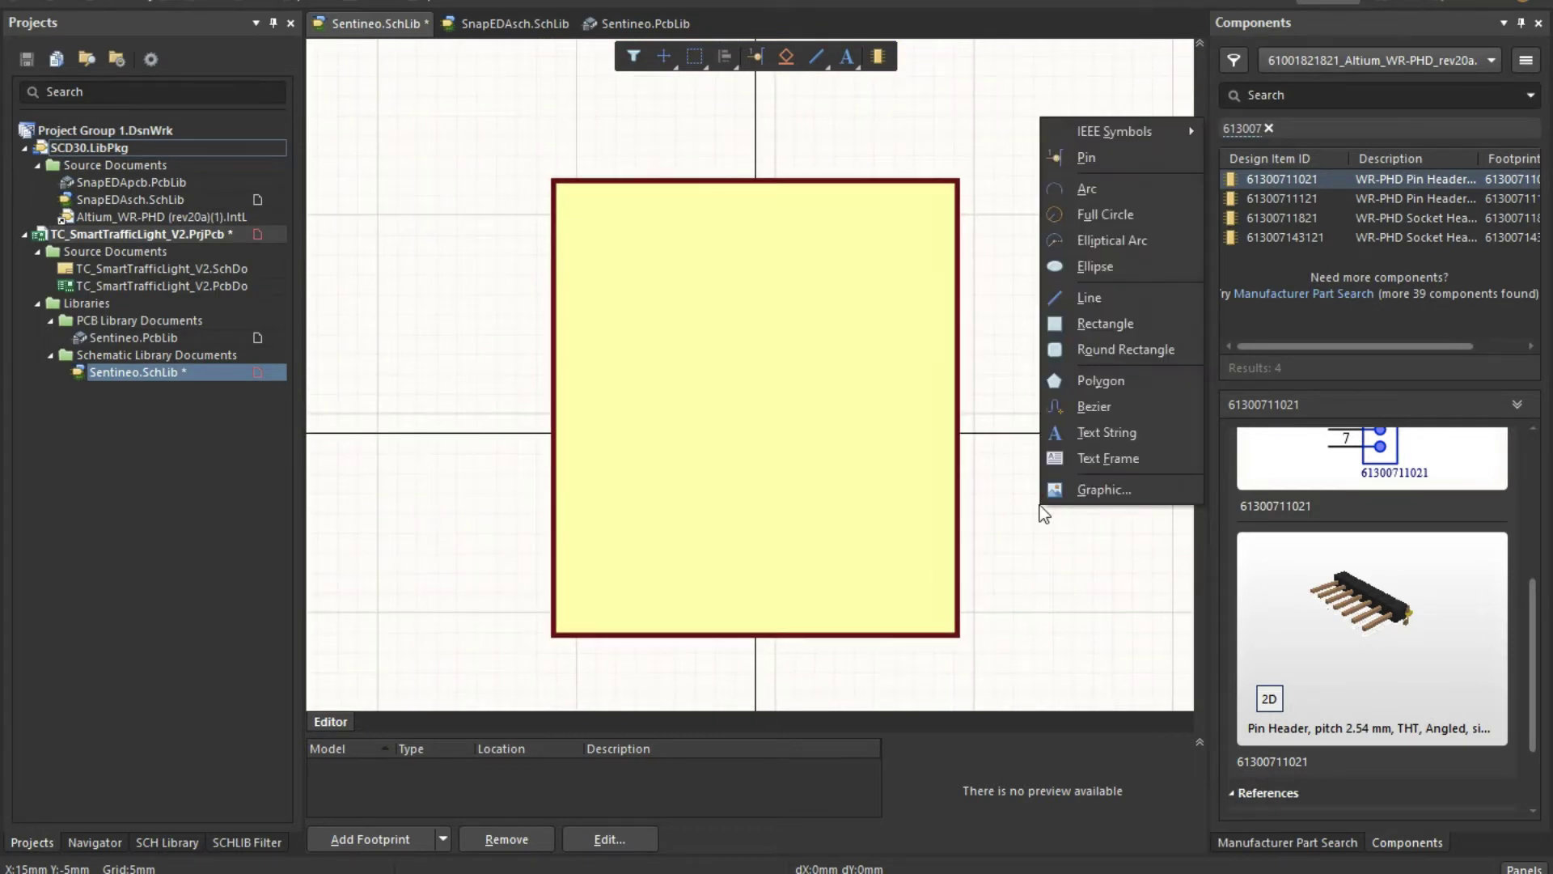
key(p)
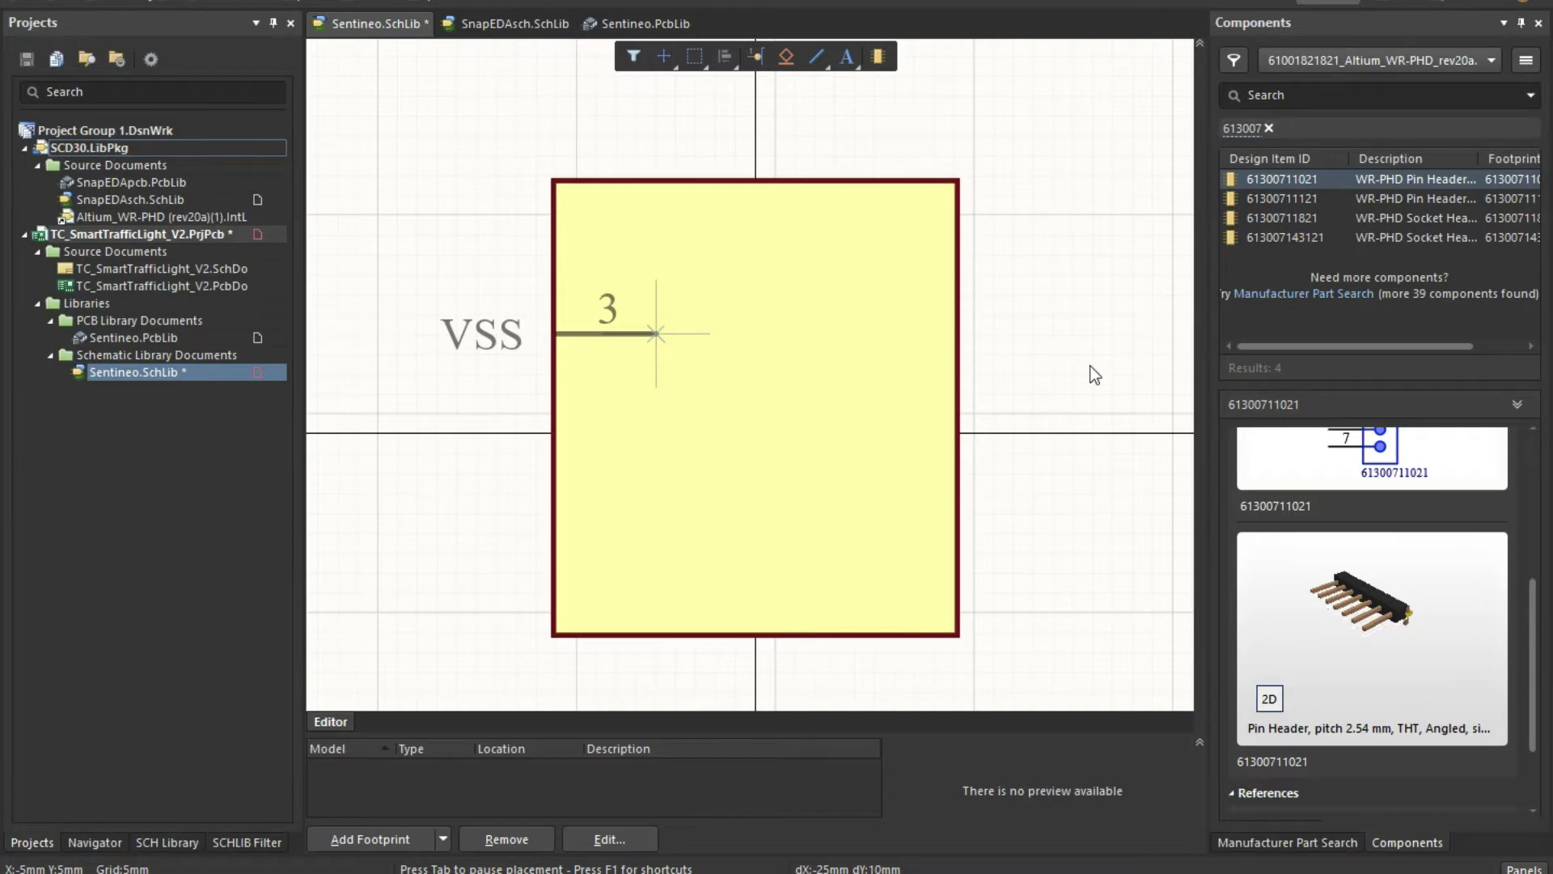
key(Tab)
click(1389, 274)
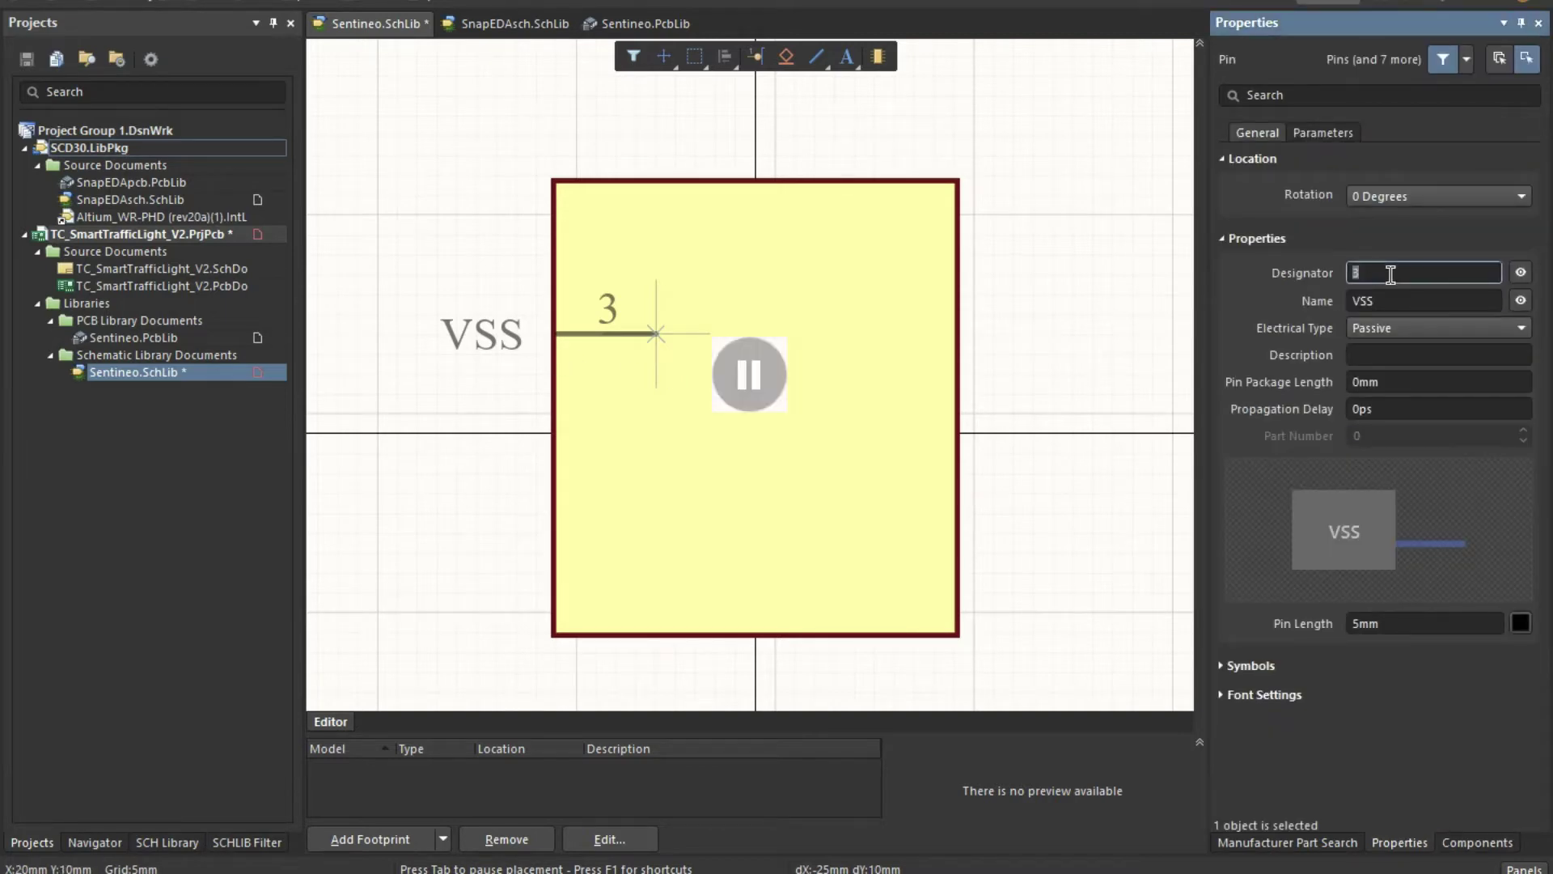
key(ctrl+Left)
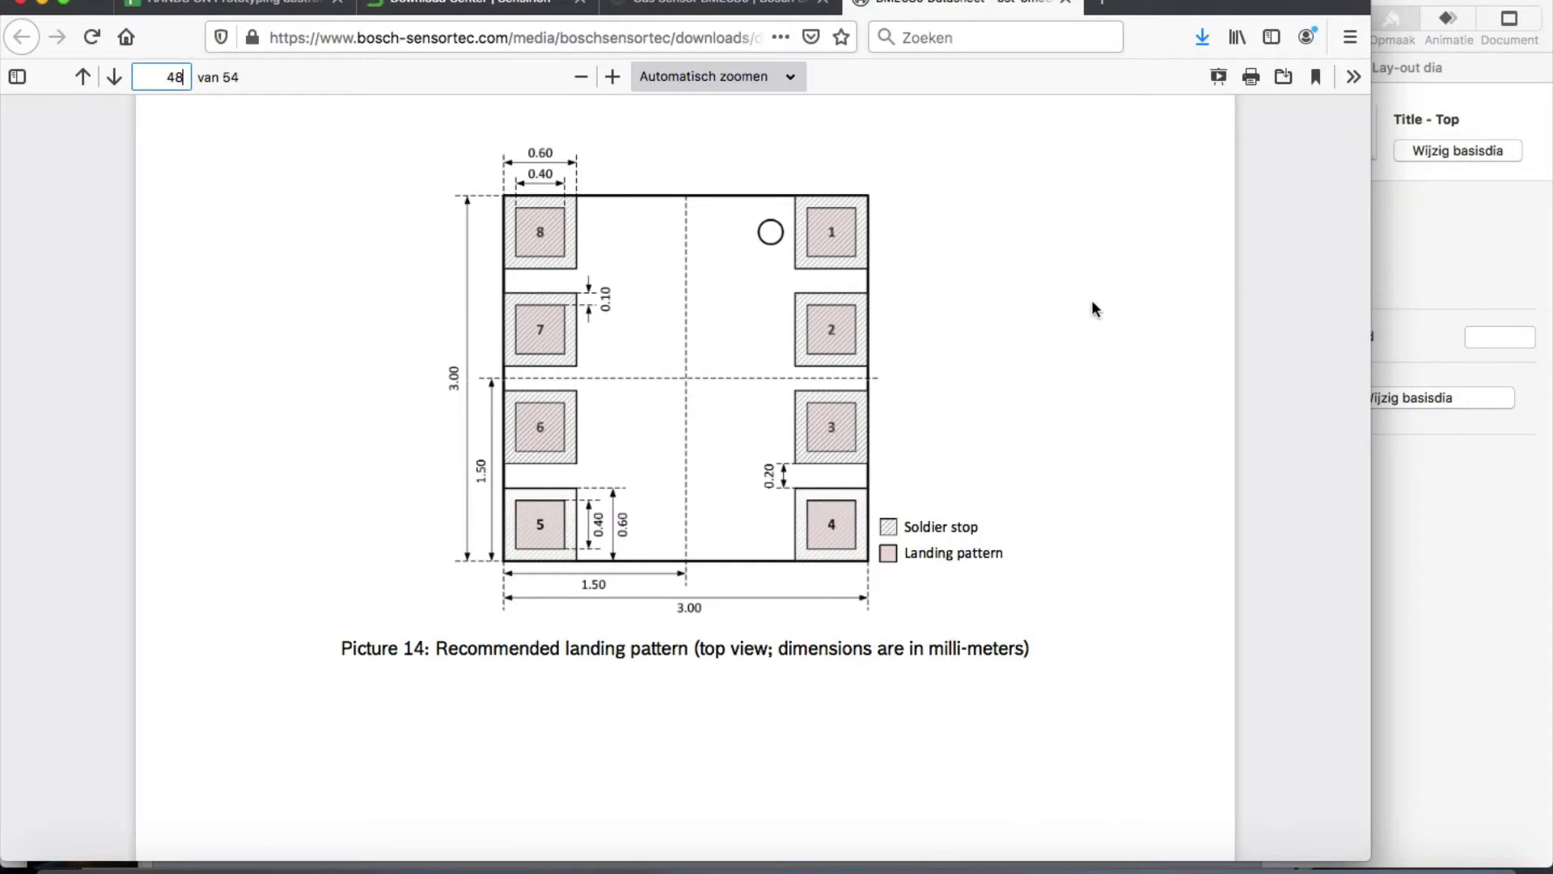
Step: Scroll back from page 48 to the page 45 7.1 Pin-out table
scroll(915, 309, up, 15)
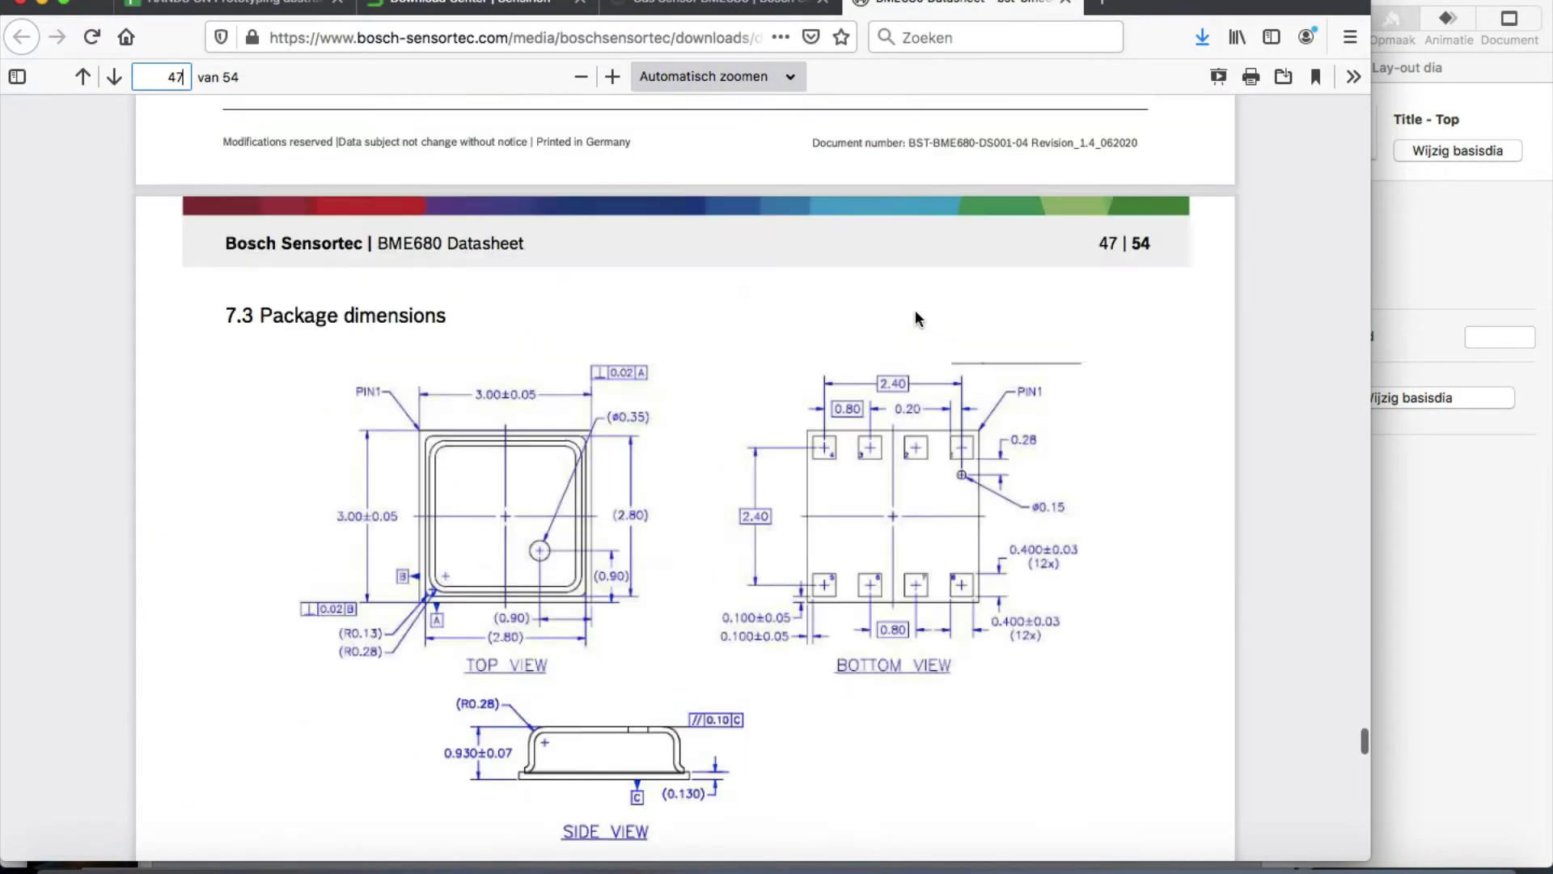
scroll(915, 309, down, 5)
scroll(914, 309, up, 4)
scroll(915, 309, up, 20)
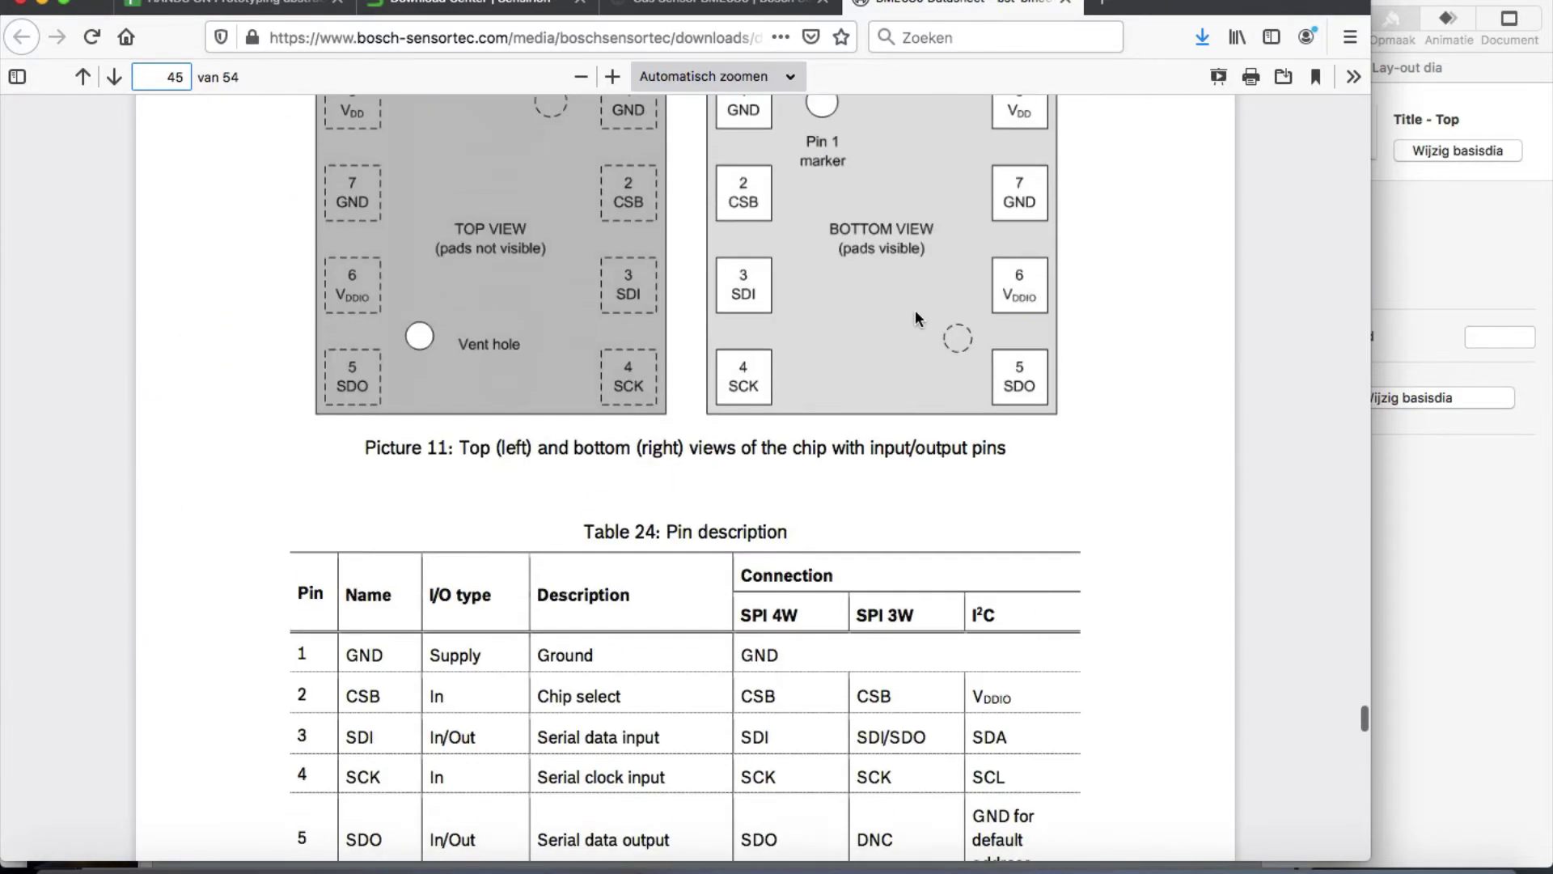
scroll(915, 315, up, 3)
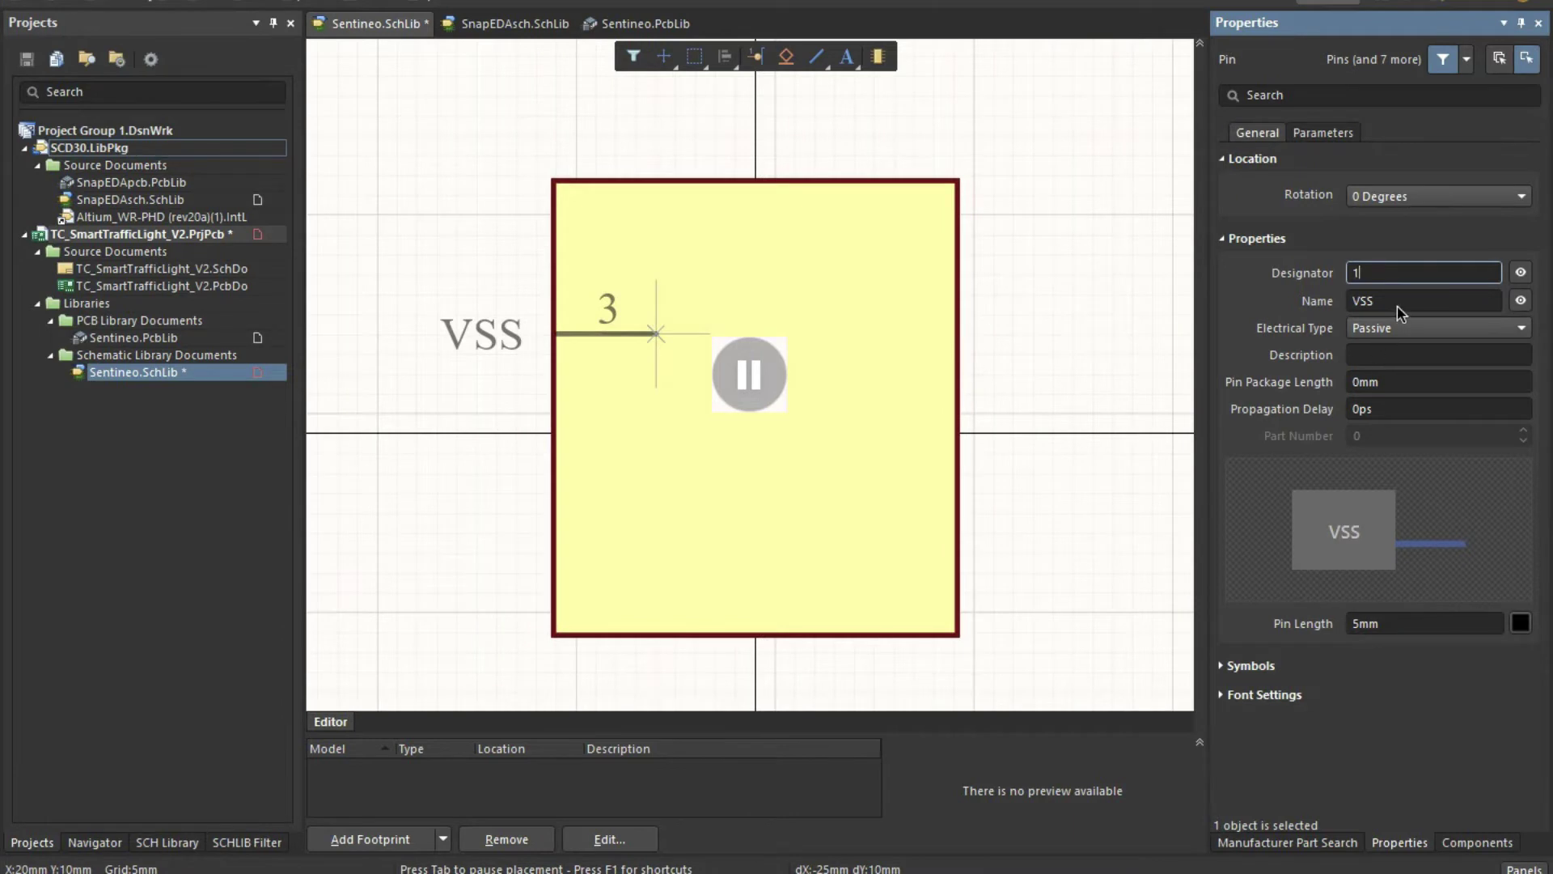
Step: Place pin 1 GND and pin 2 CSB on the body's left edge
click(1362, 300)
double_click(1362, 300)
text(GND)
key(Return)
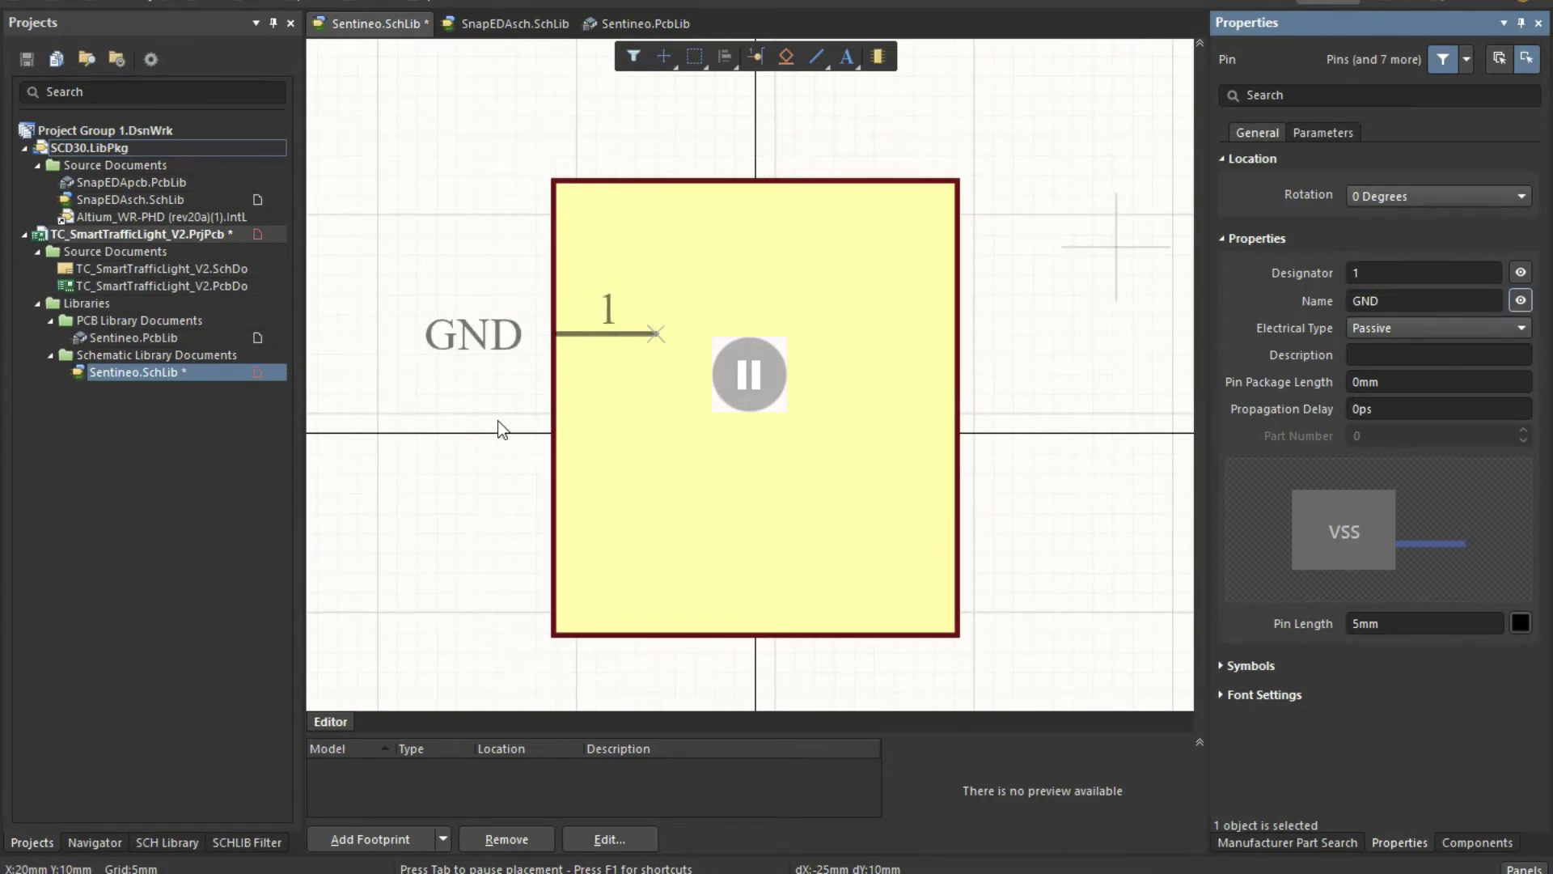
key(space)
key(space)
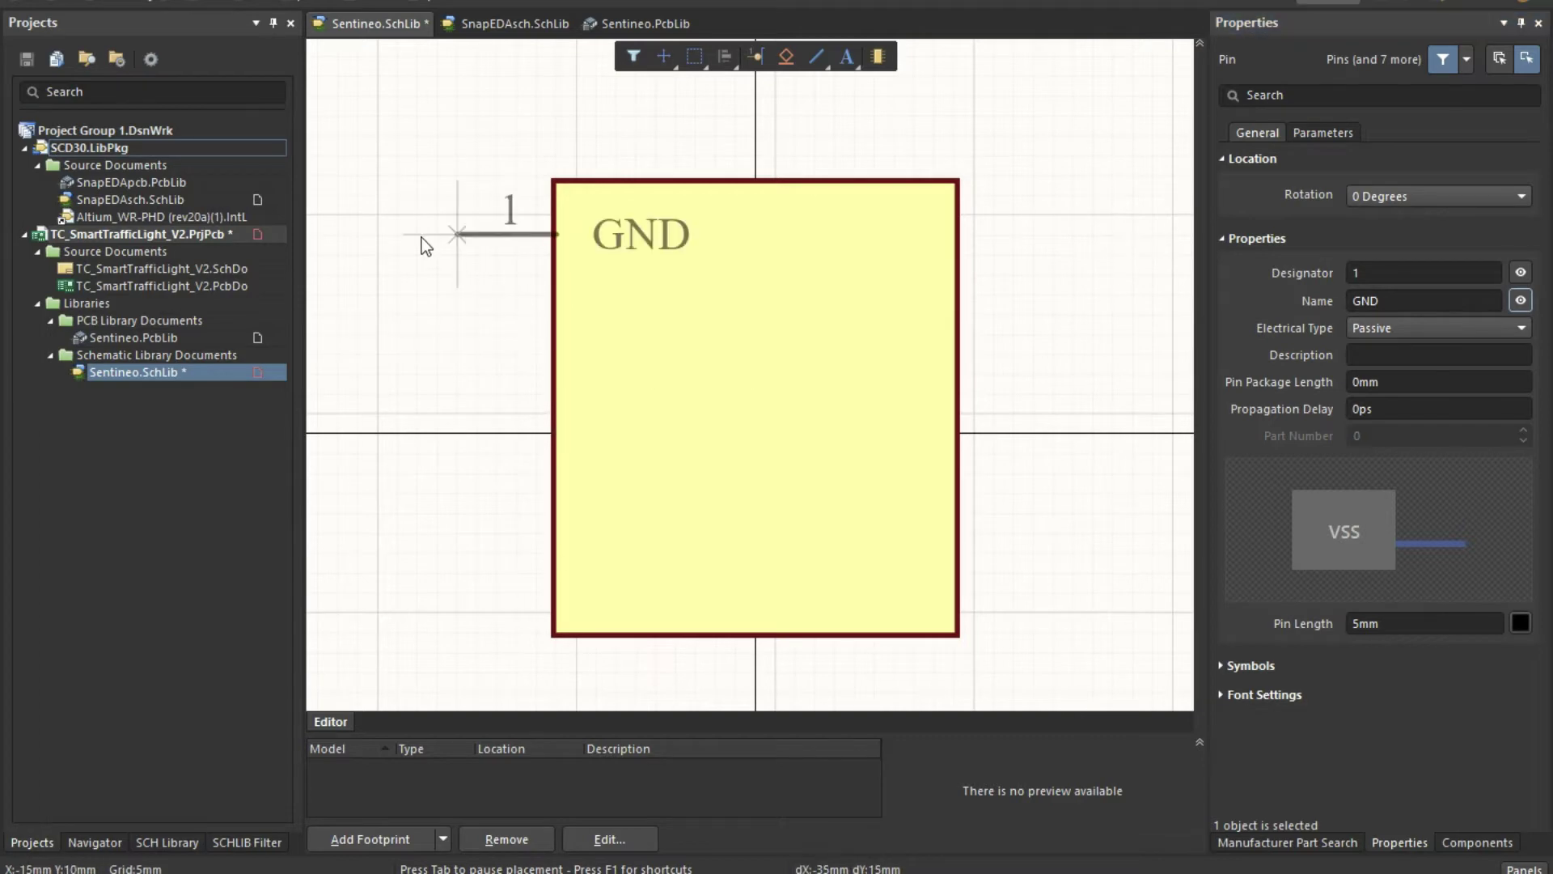
click(423, 236)
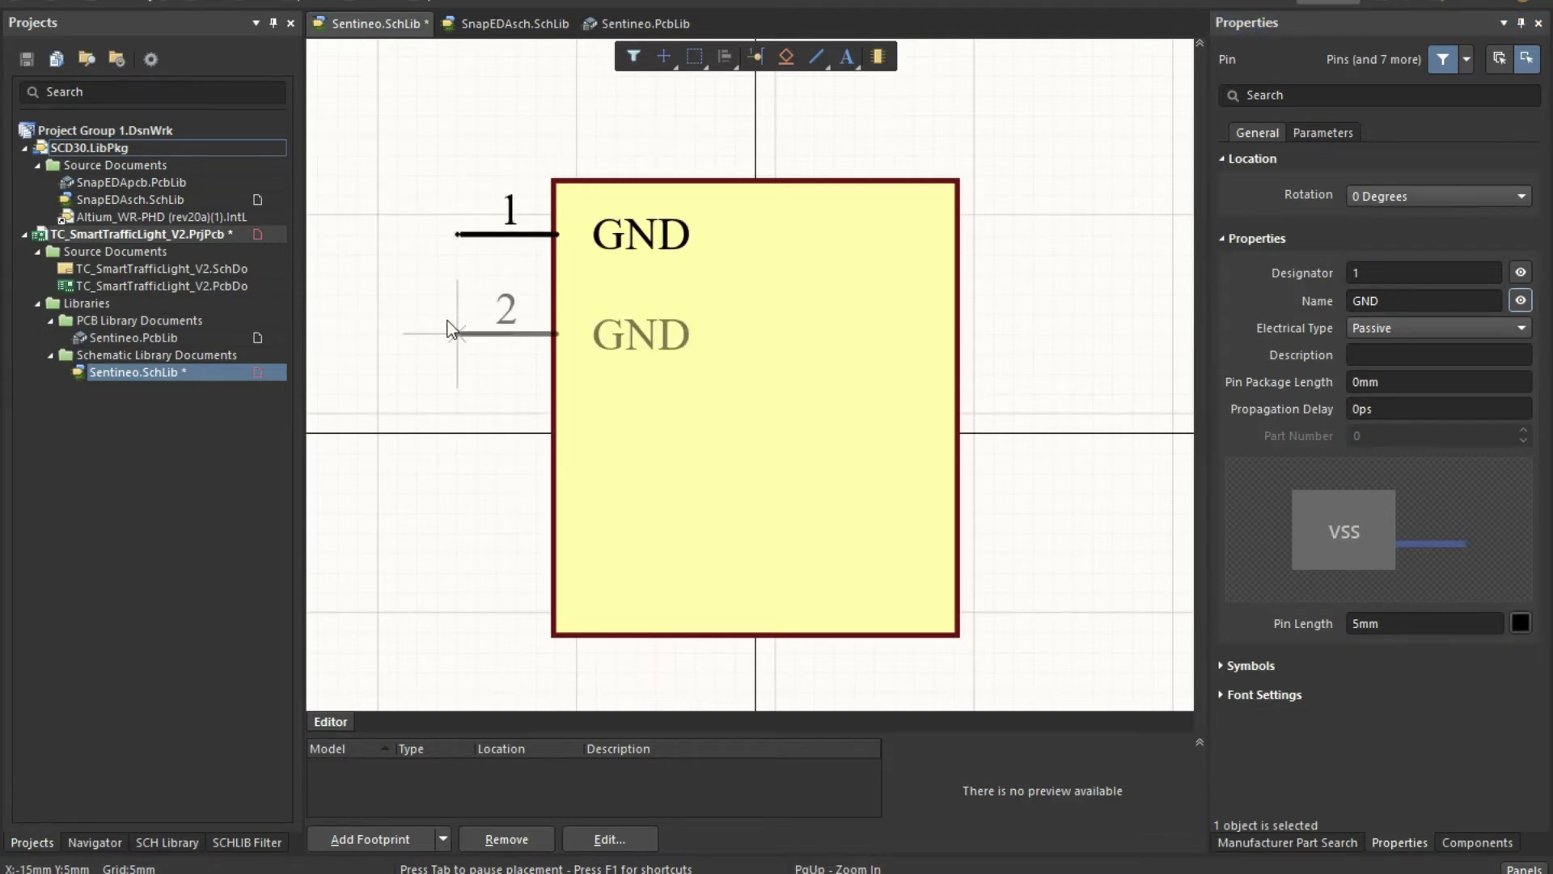
key(ctrl+Left)
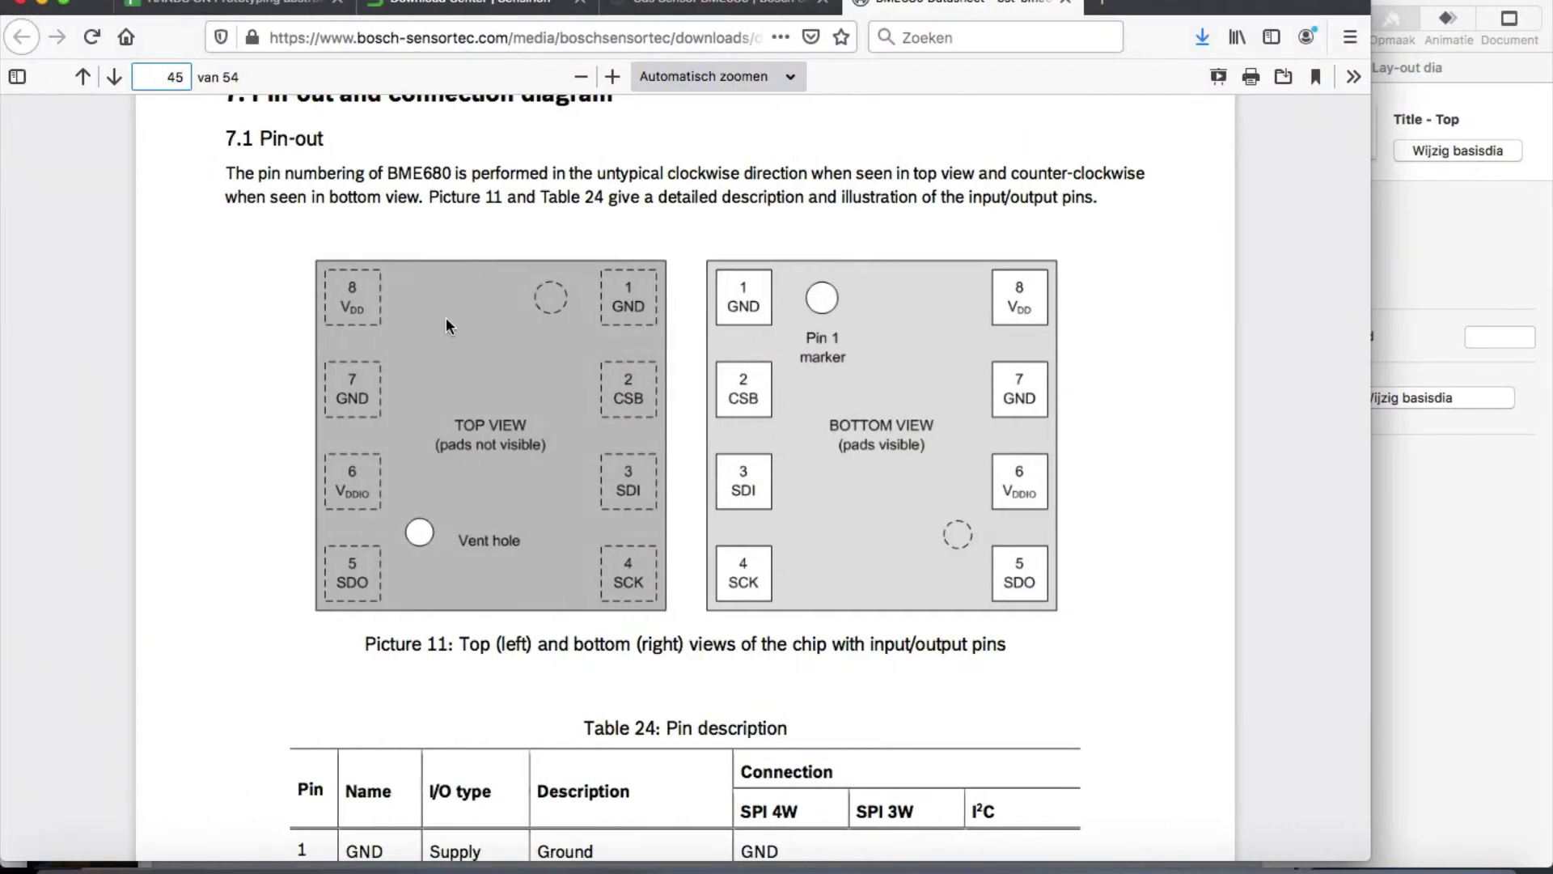
key(ctrl+Right)
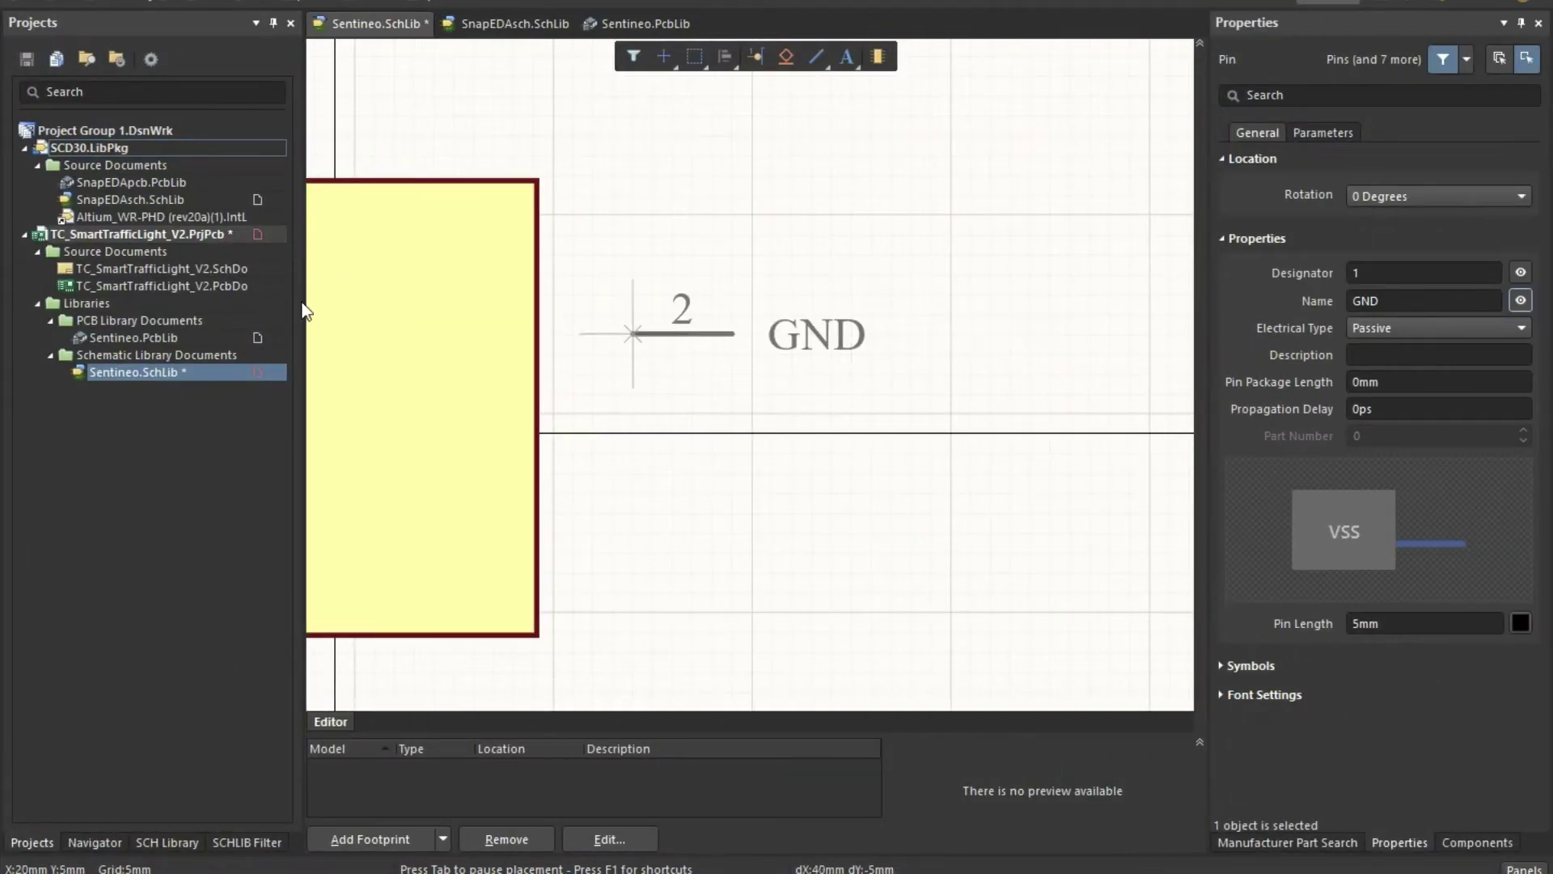
key(Tab)
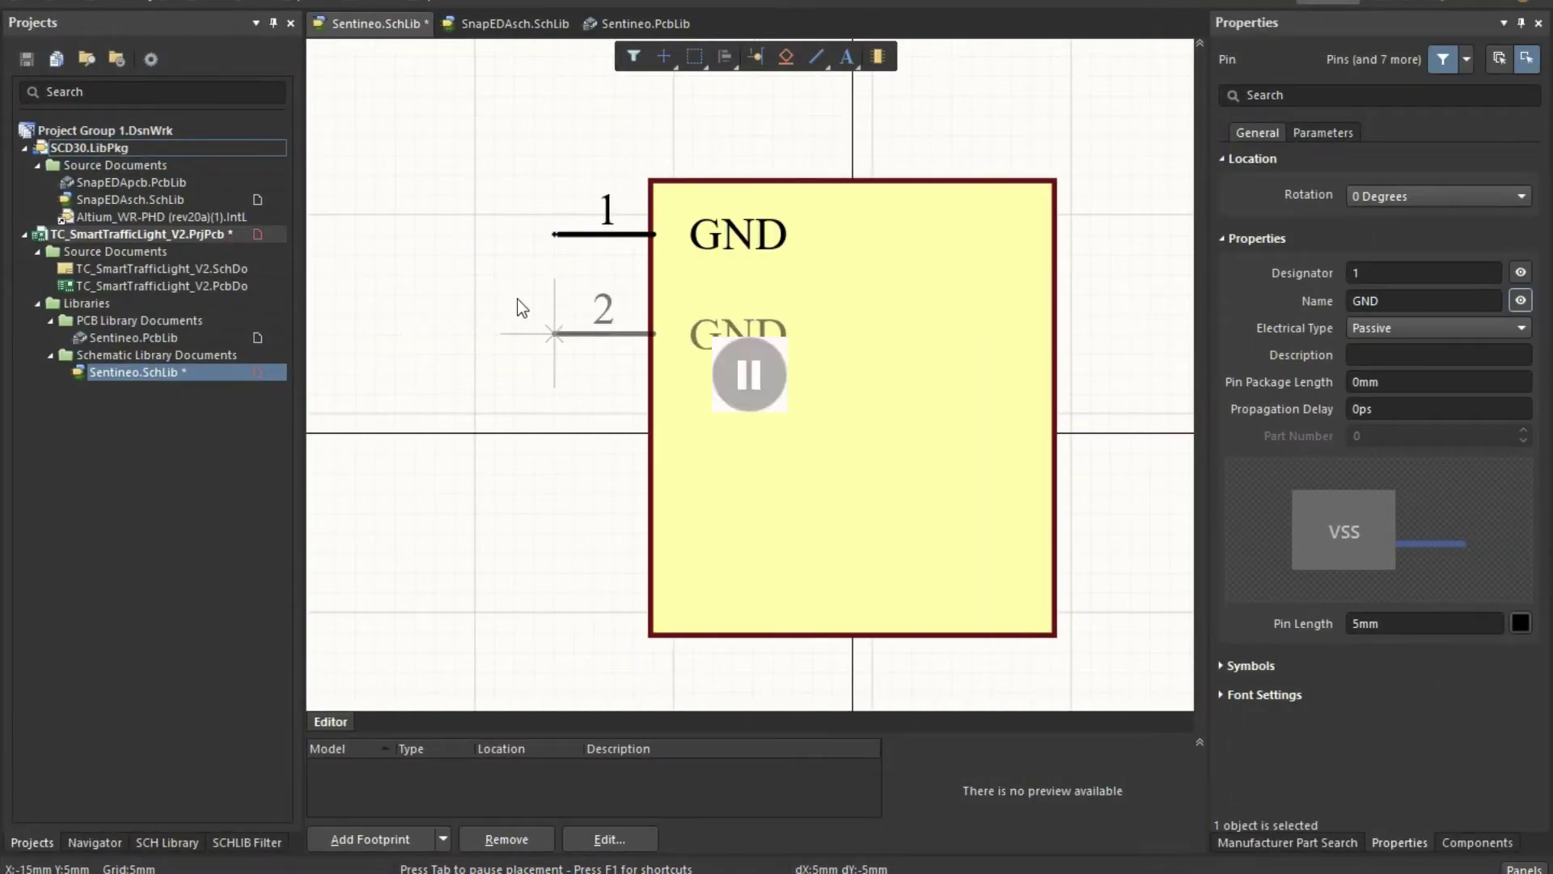
text(CSB)
click(745, 386)
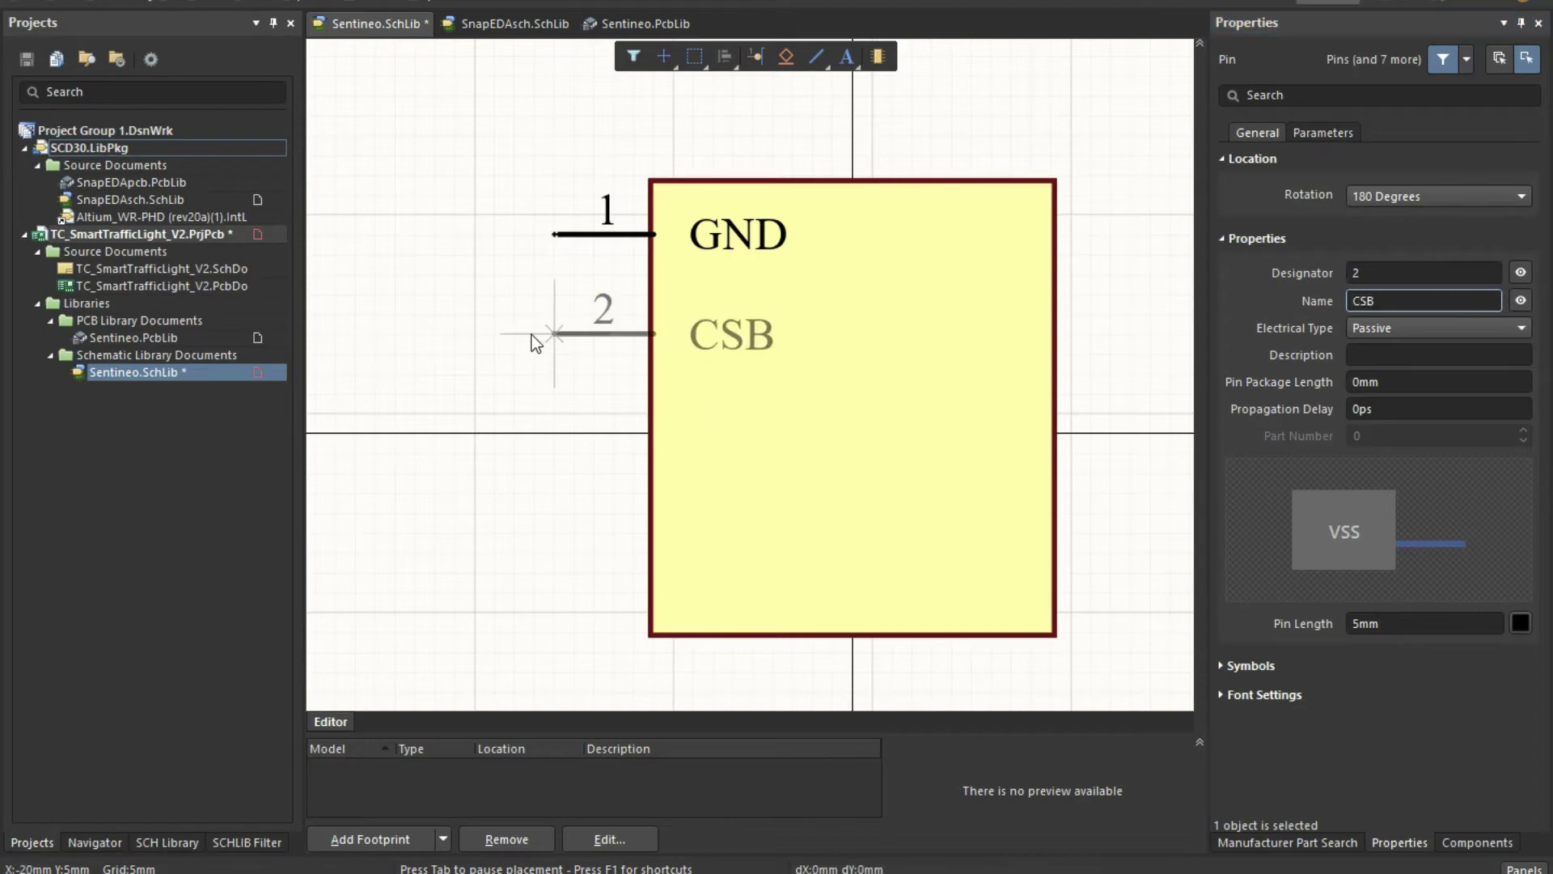
click(555, 332)
Step: Place pin 3 SDI and pin 4 SCK on the body's left edge
key(Tab)
key(ctrl+Left)
key(ctrl+Right)
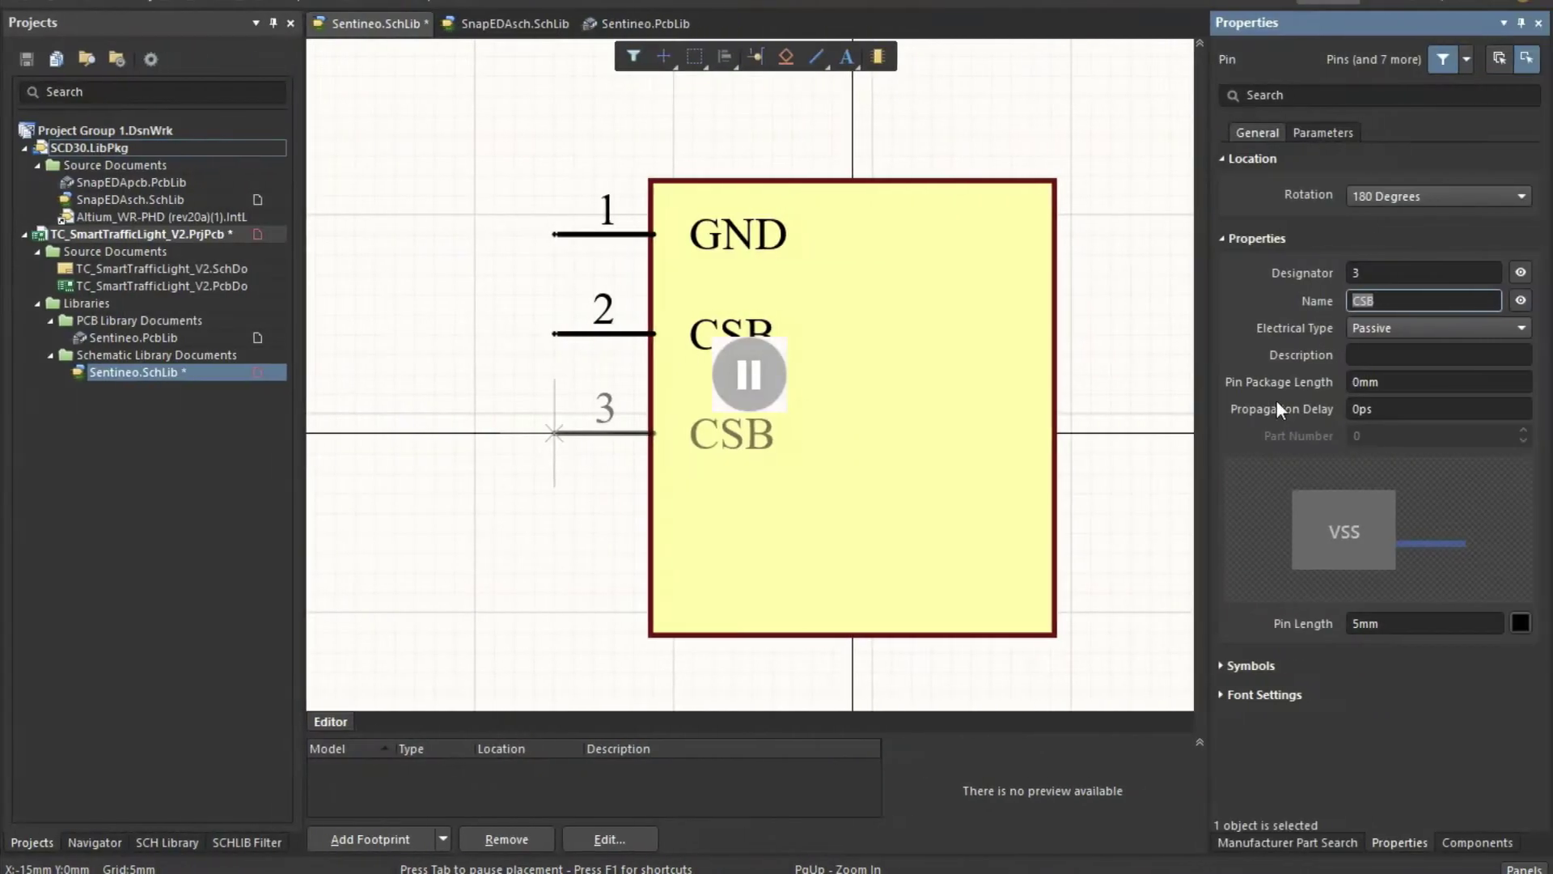
text(SDI)
click(745, 373)
click(582, 437)
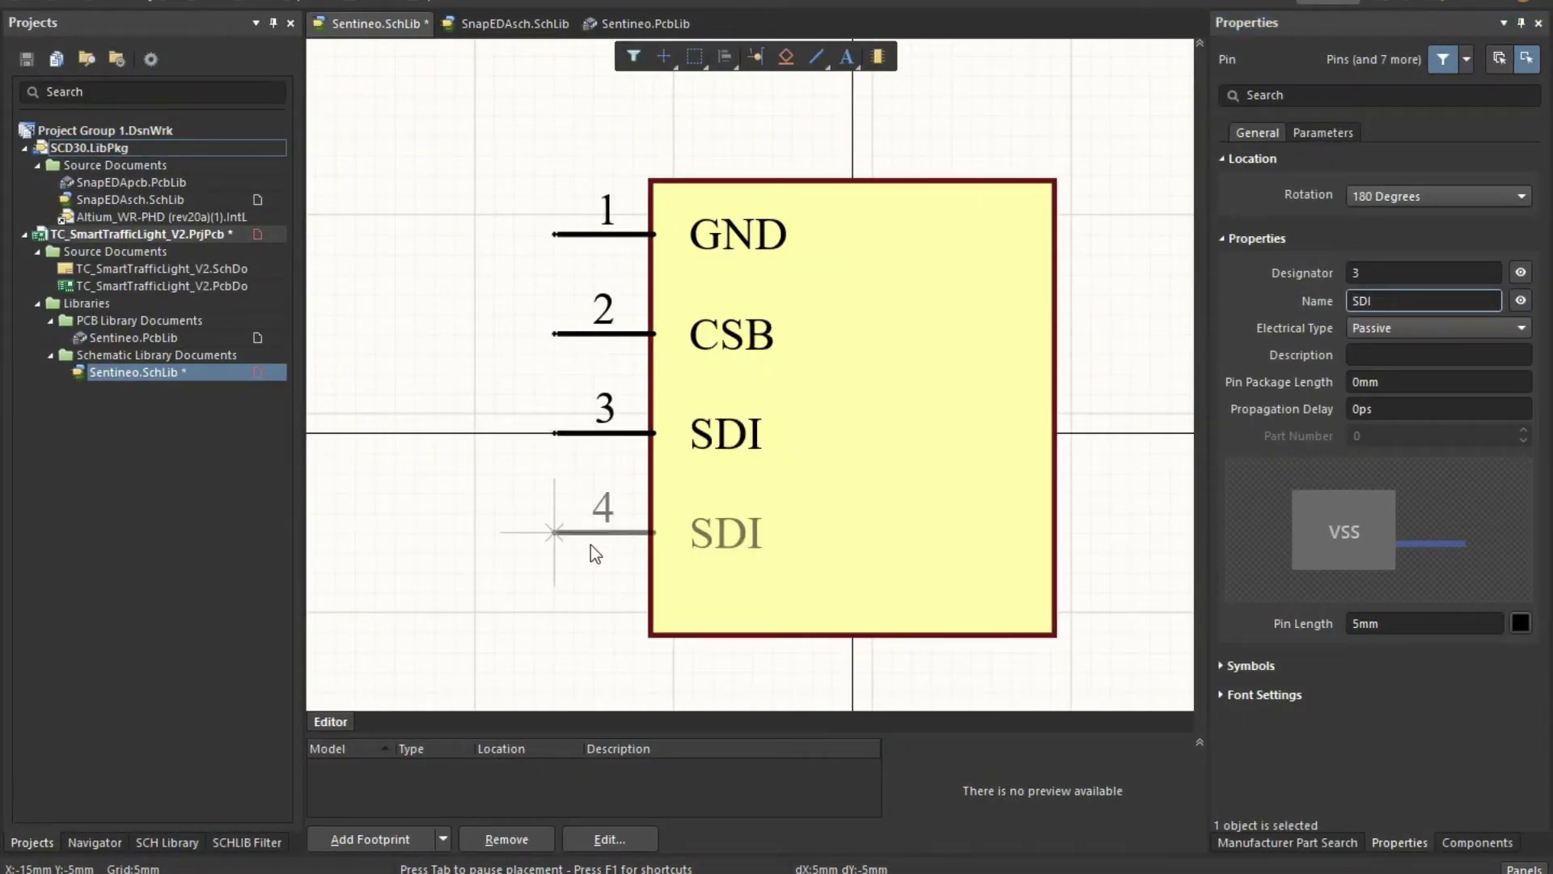
key(ctrl+Left)
key(ctrl+Right)
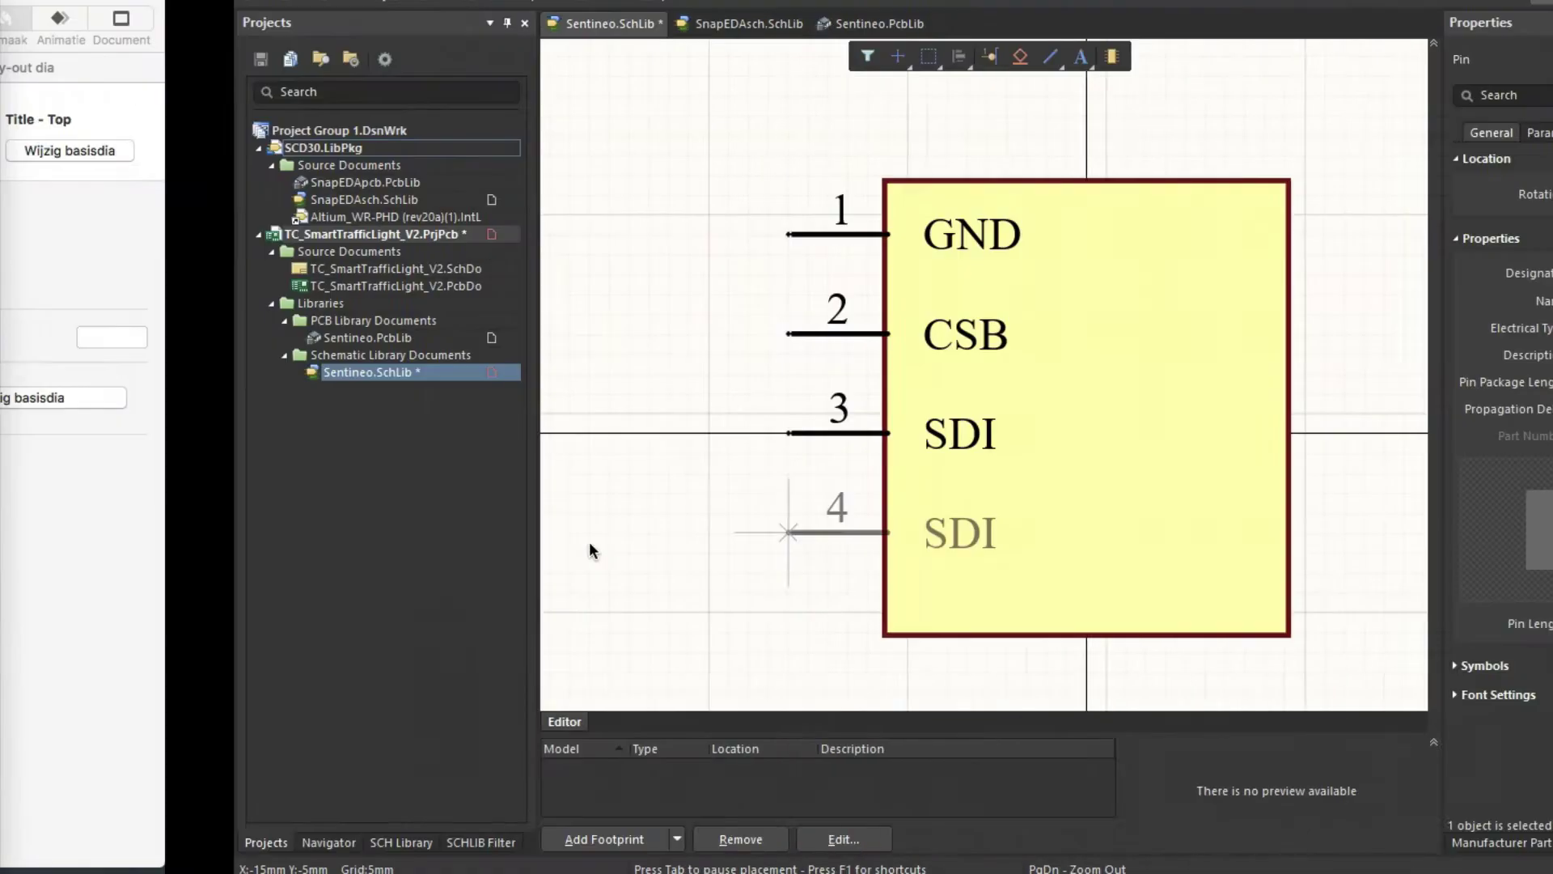
key(Tab)
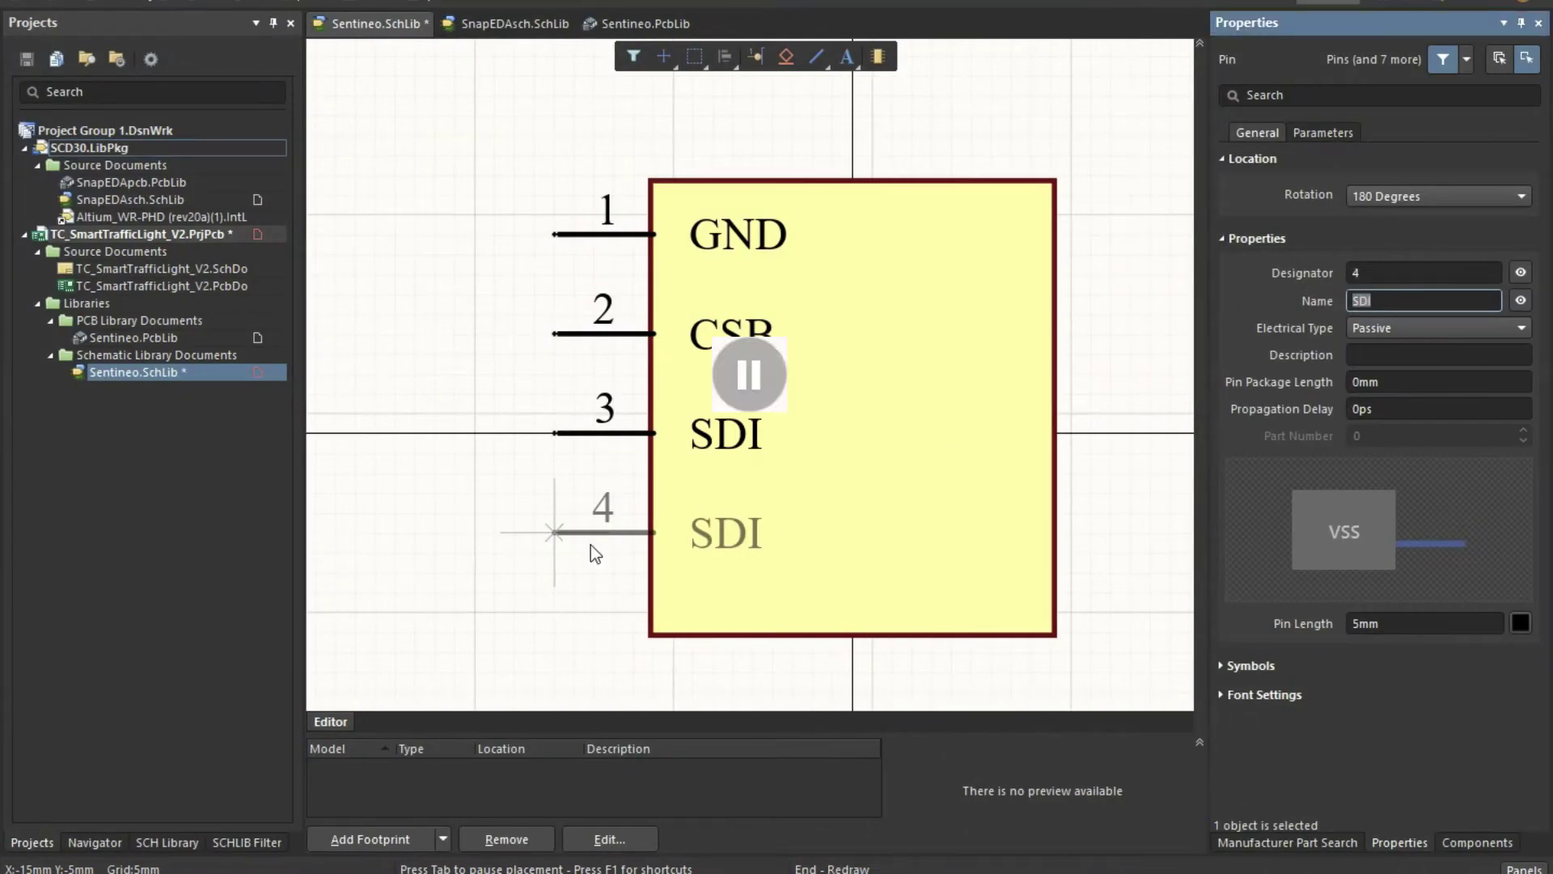
text(SCK)
key(Return)
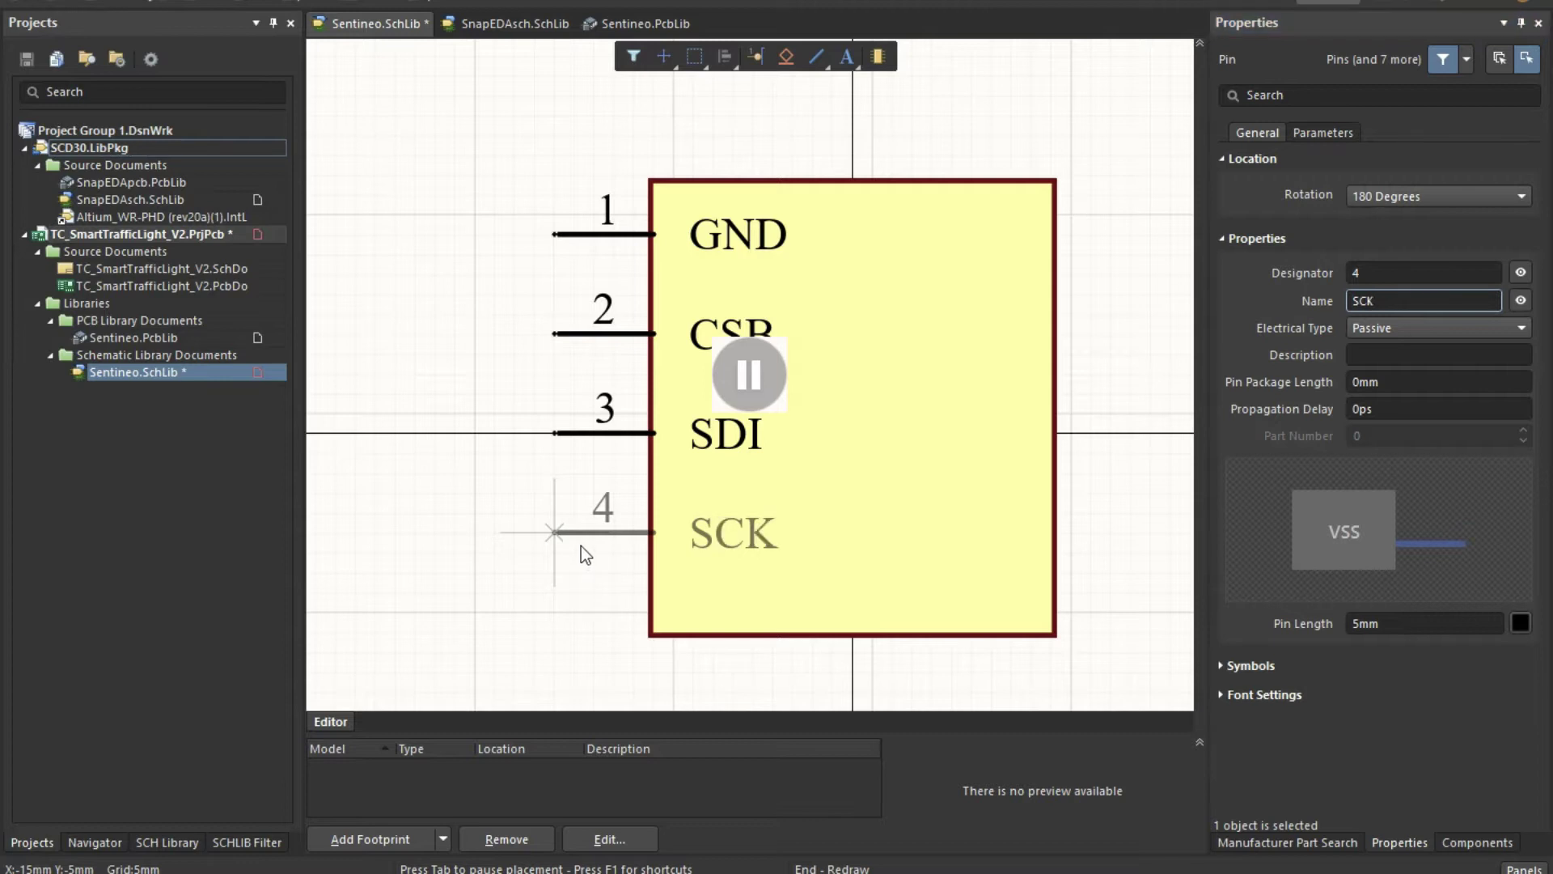
click(751, 370)
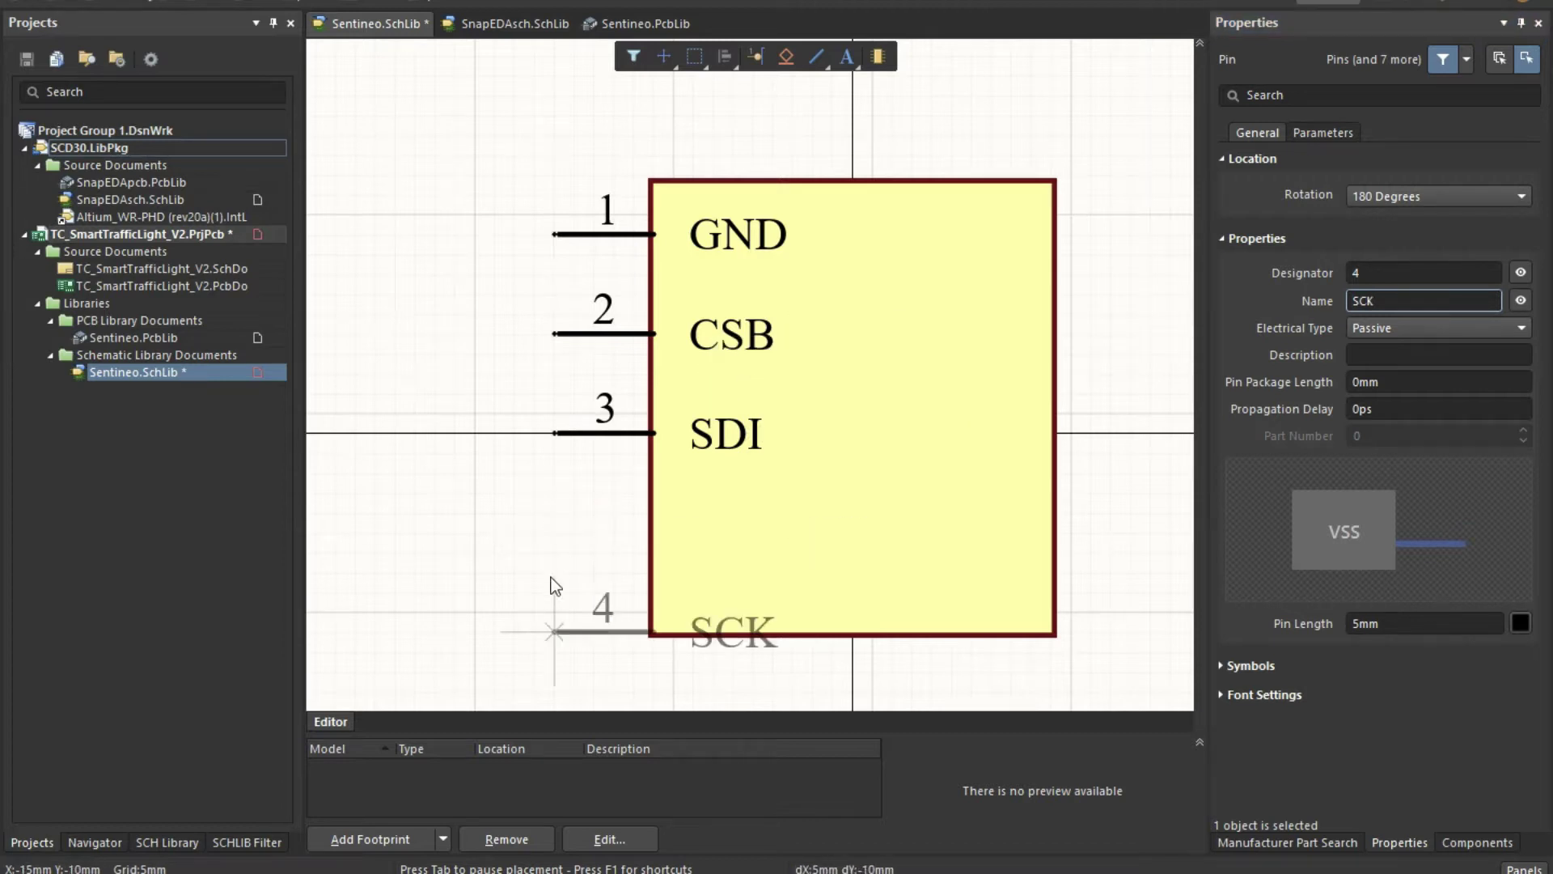
click(550, 530)
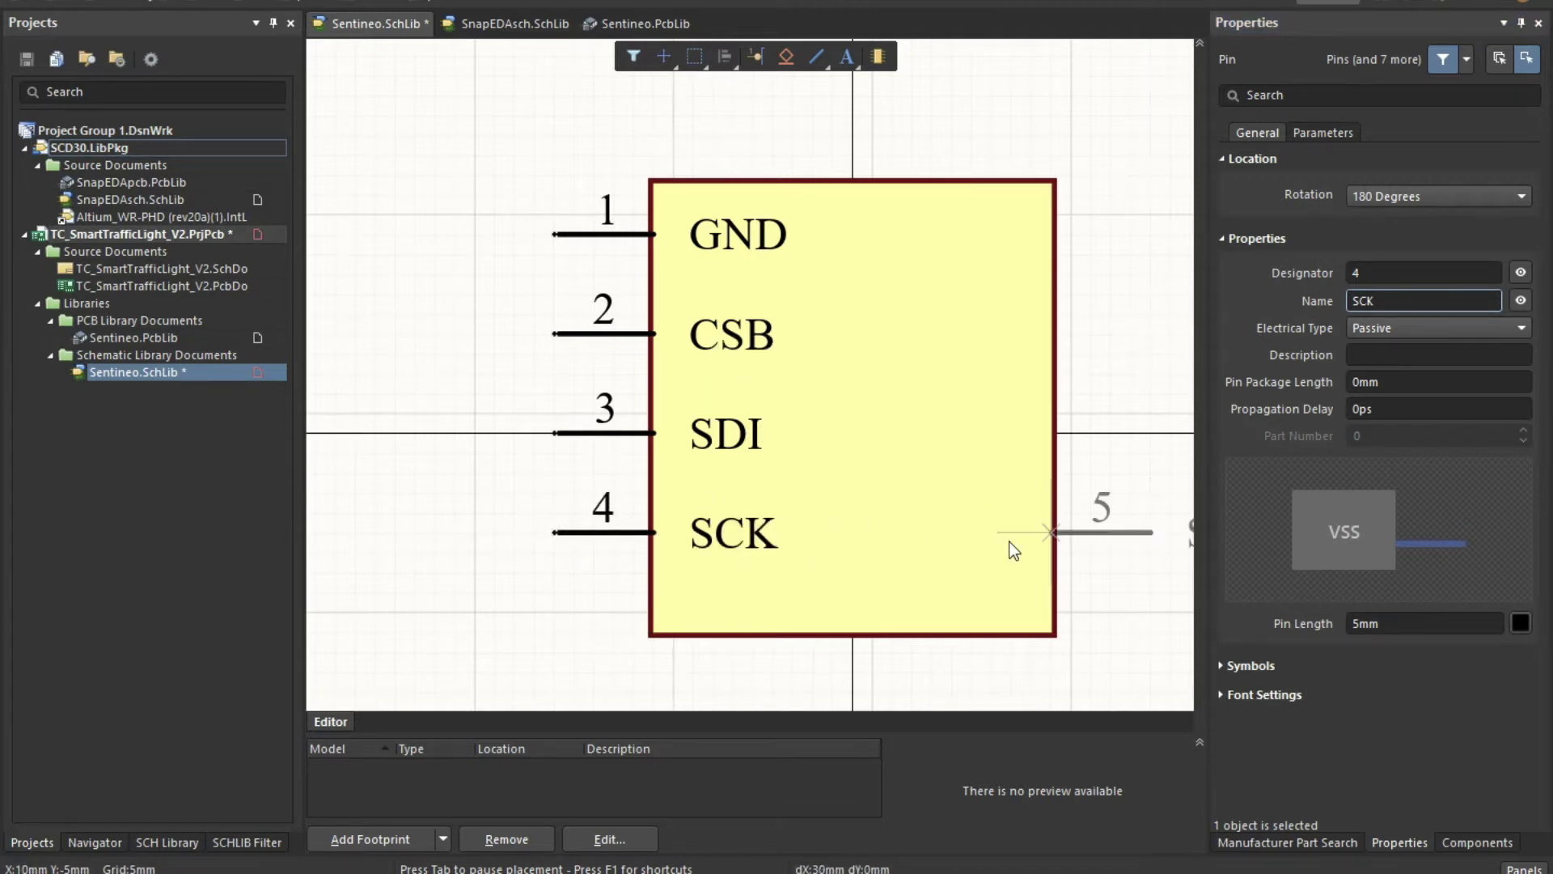
Step: Place pin 5 SDO and pin 6 VDDIO on the body's right edge
key(space)
key(space)
key(Tab)
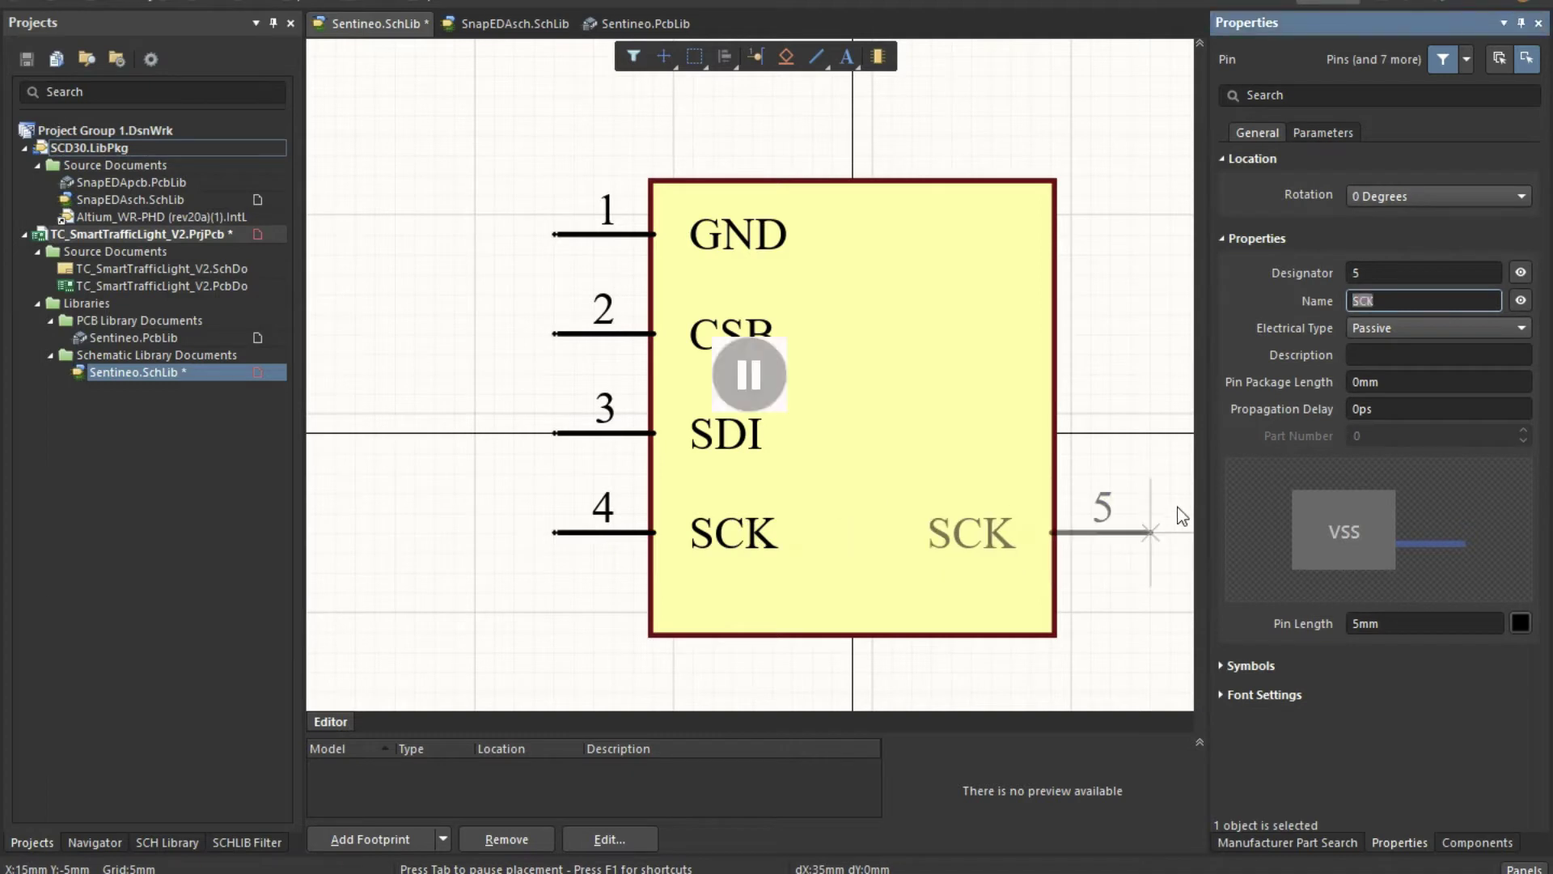
text(SDO)
click(749, 373)
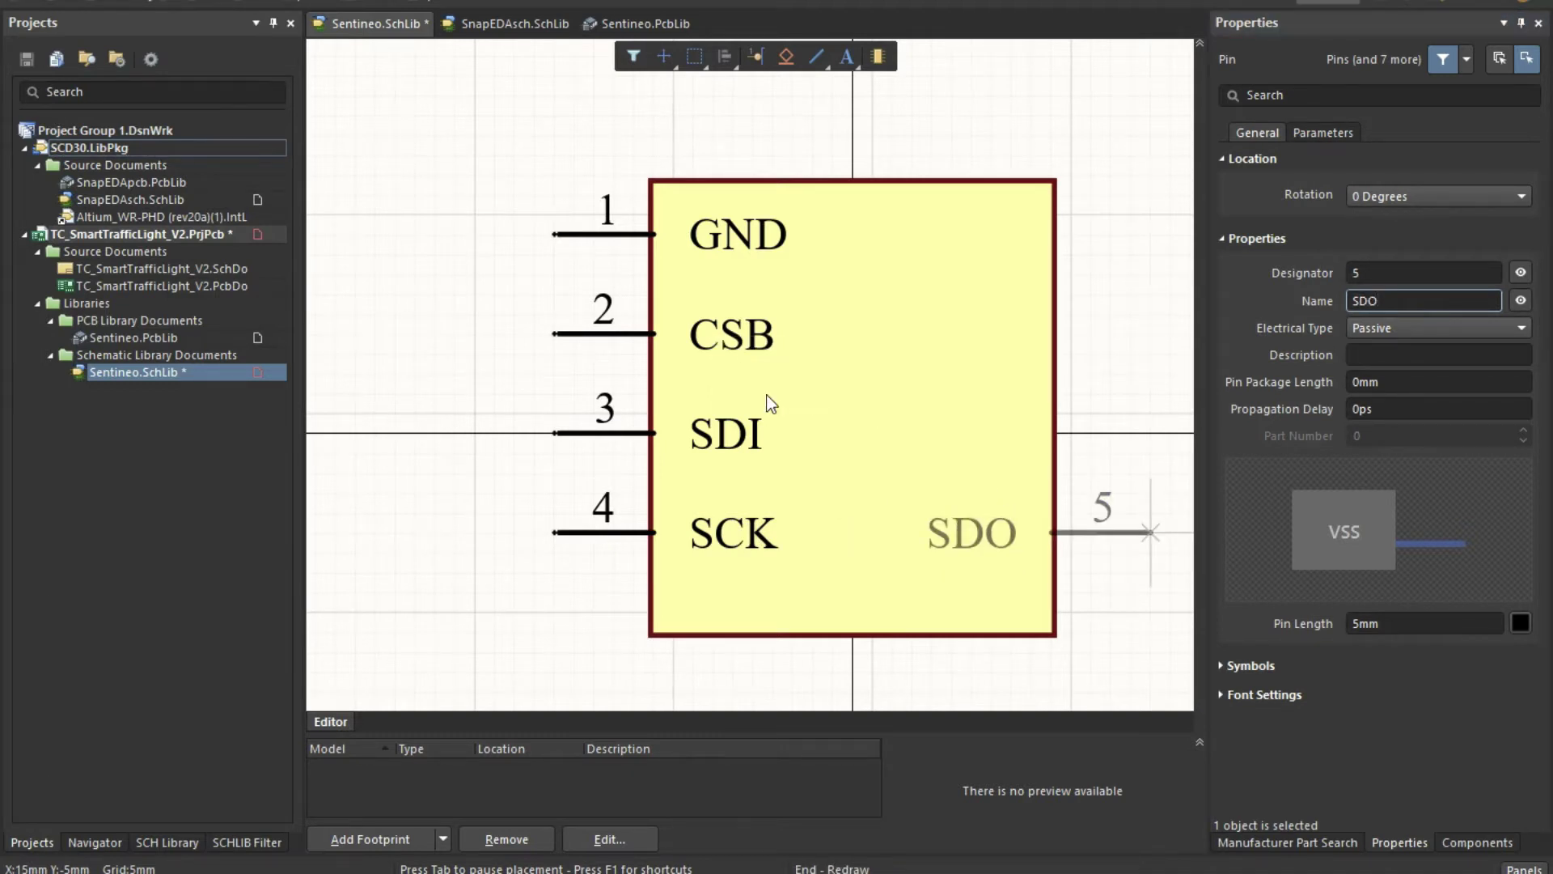
click(1115, 538)
key(Tab)
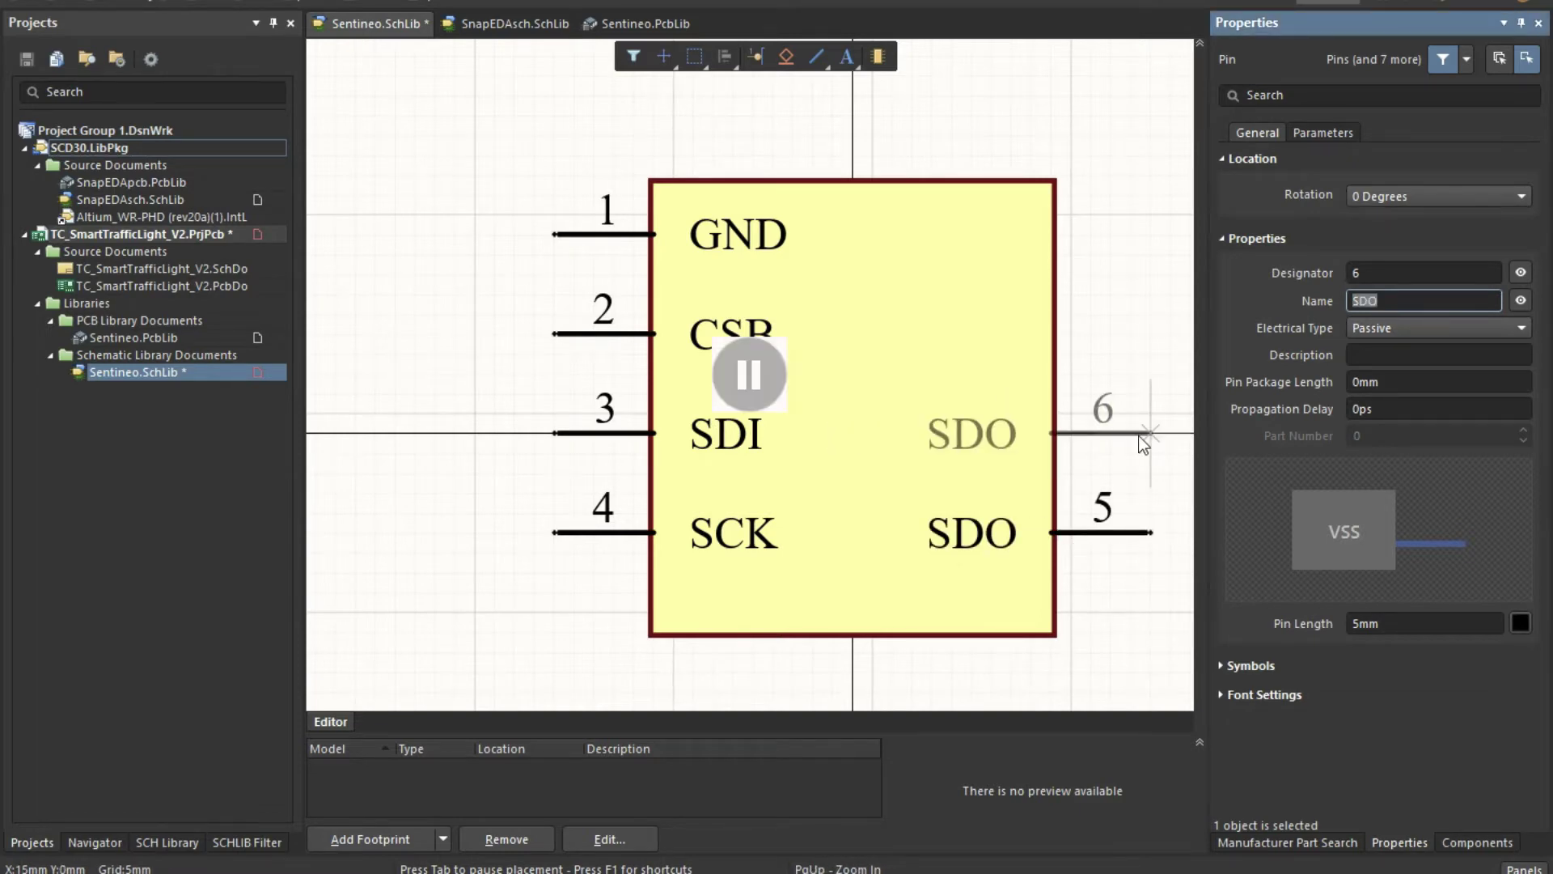
key(super+Tab)
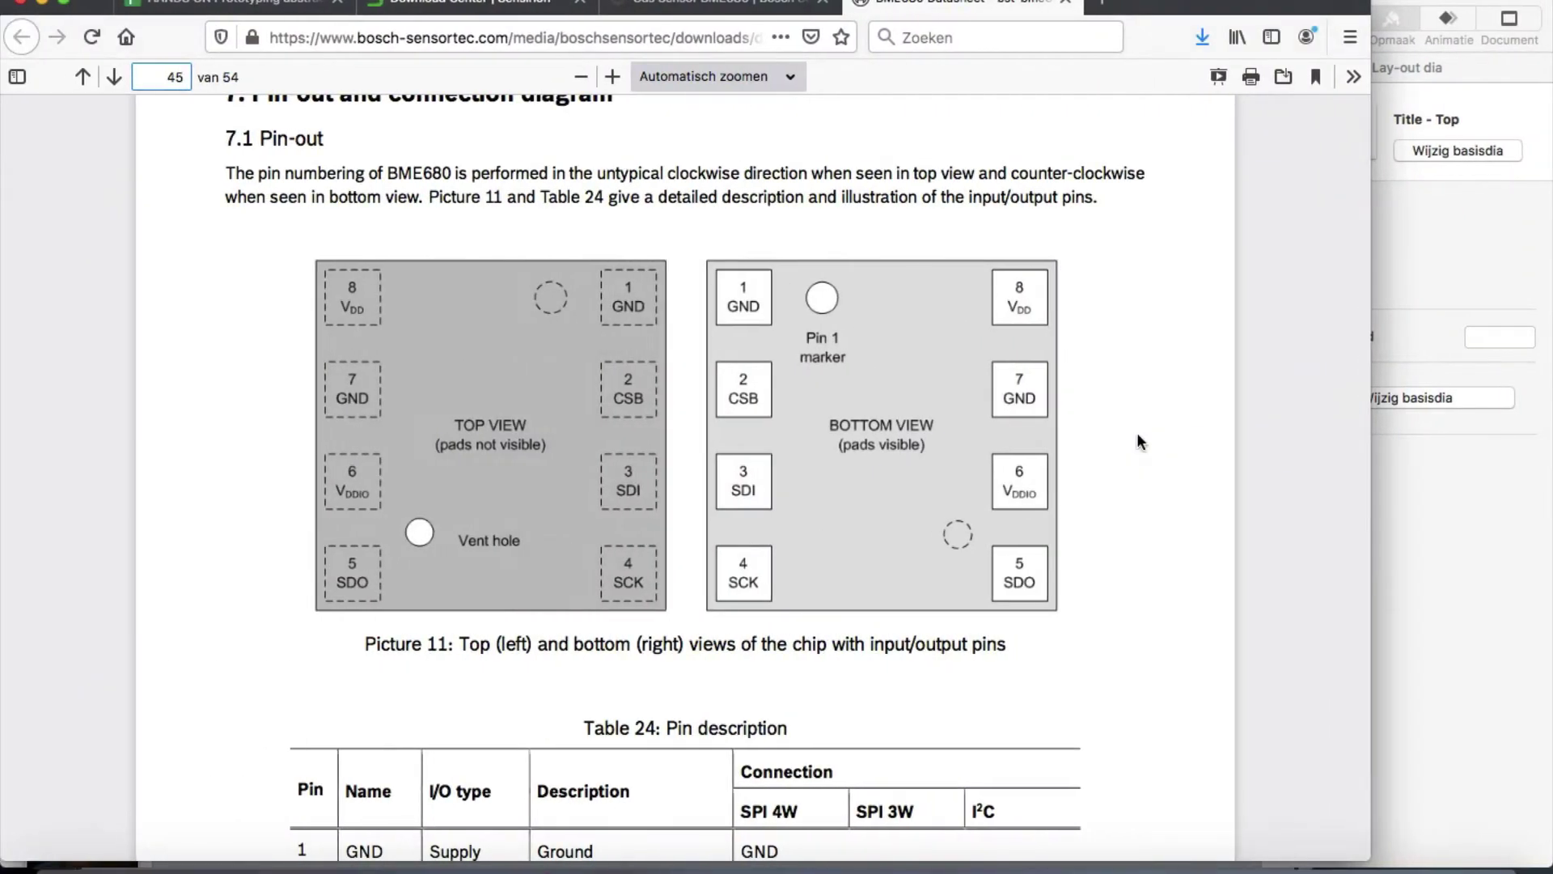
key(super+Tab)
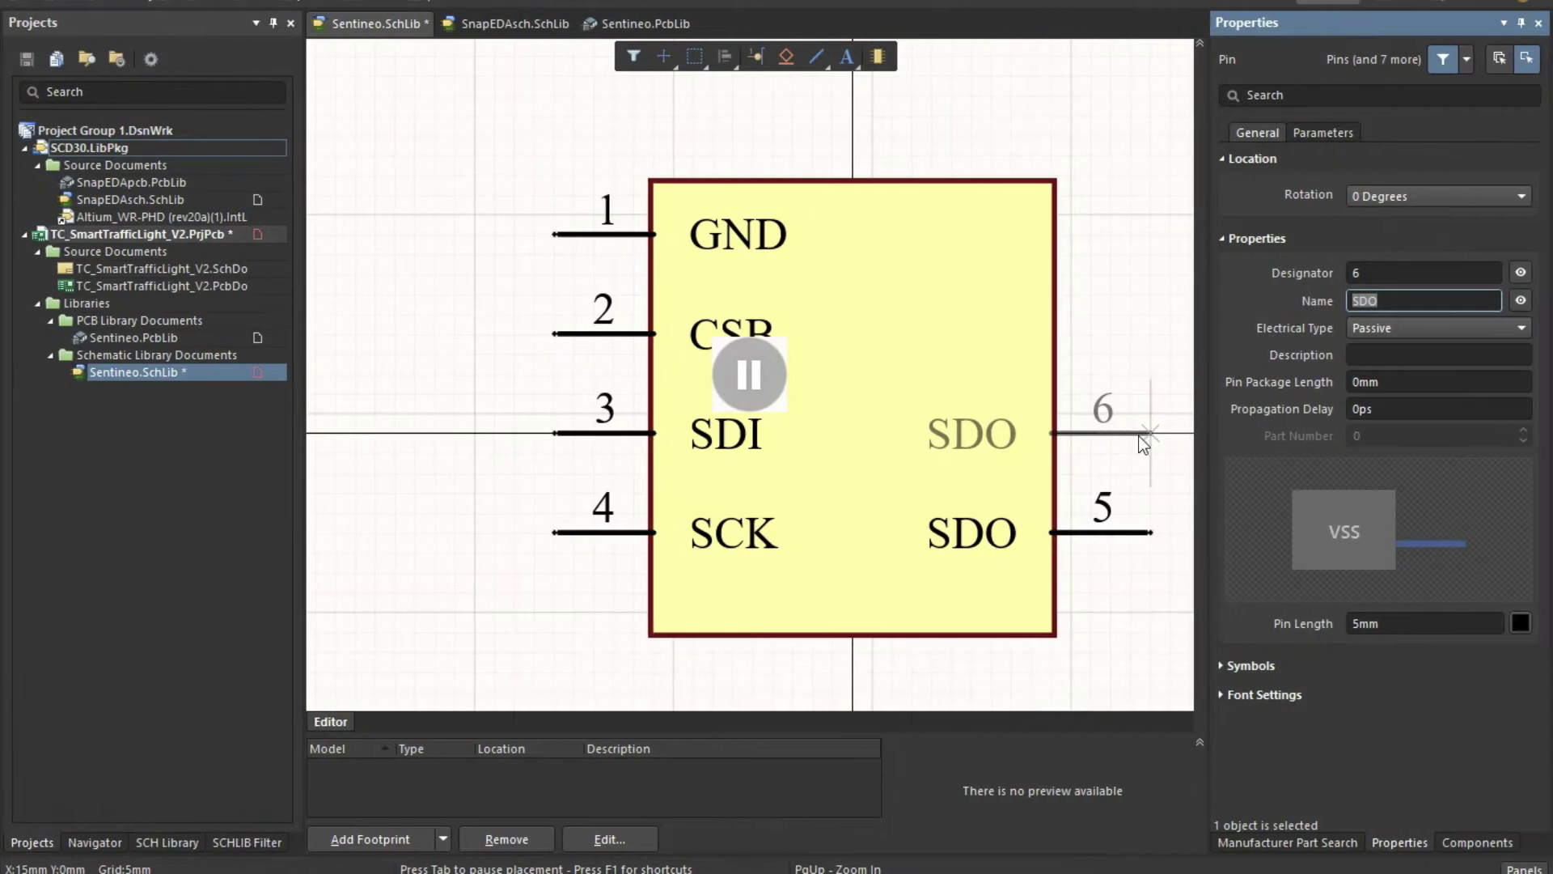
text(VDDIO)
click(761, 374)
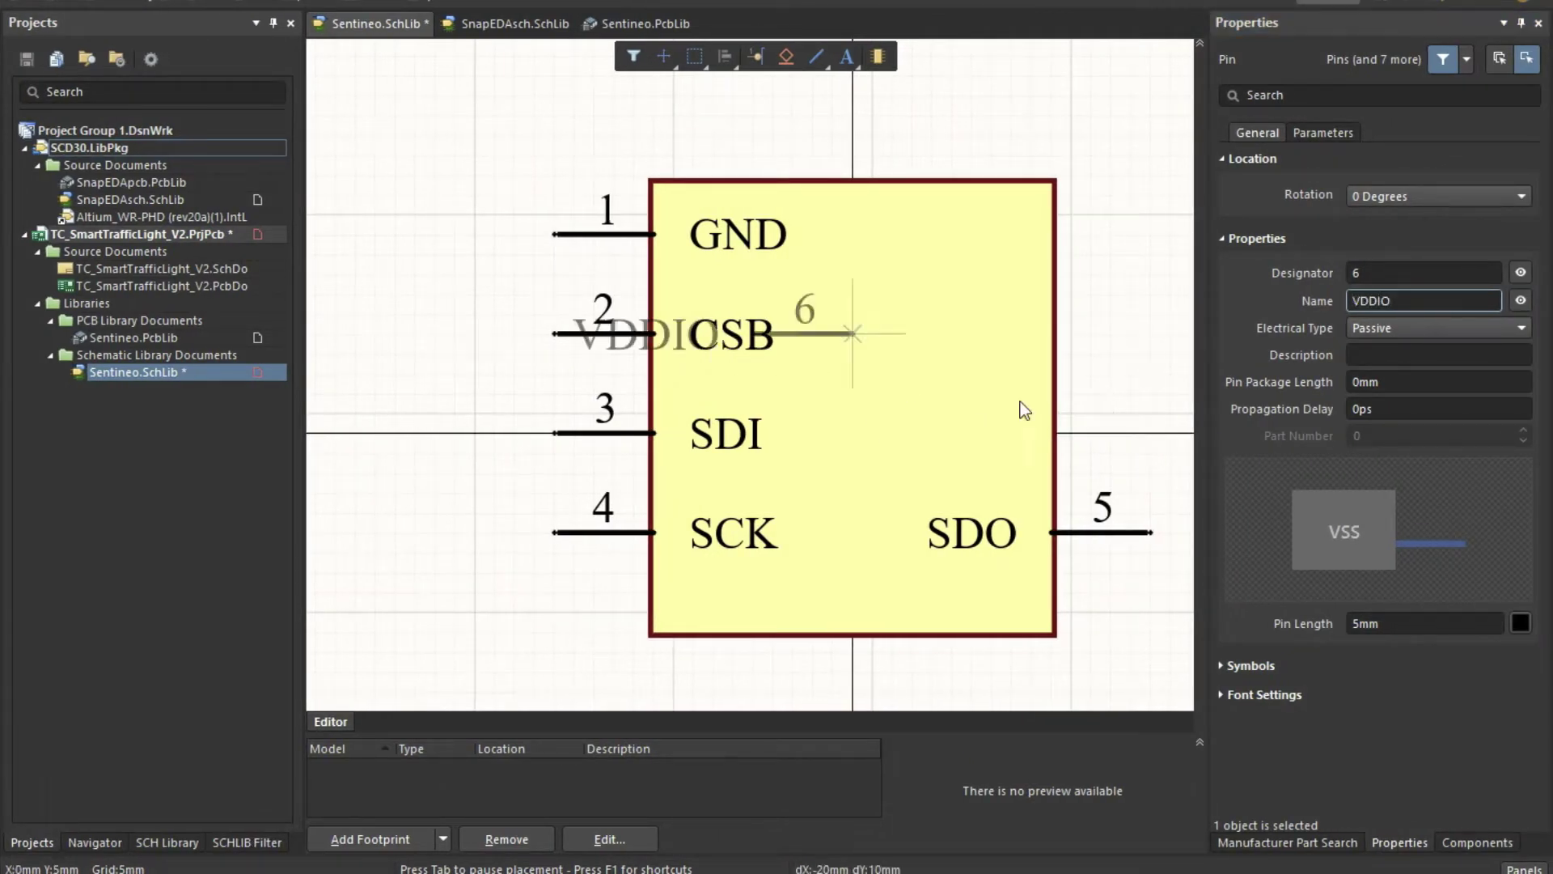
click(1143, 440)
Step: Place pin 7 GND and pin 8 VDD on the right side, then stop placing pins
key(super+Tab)
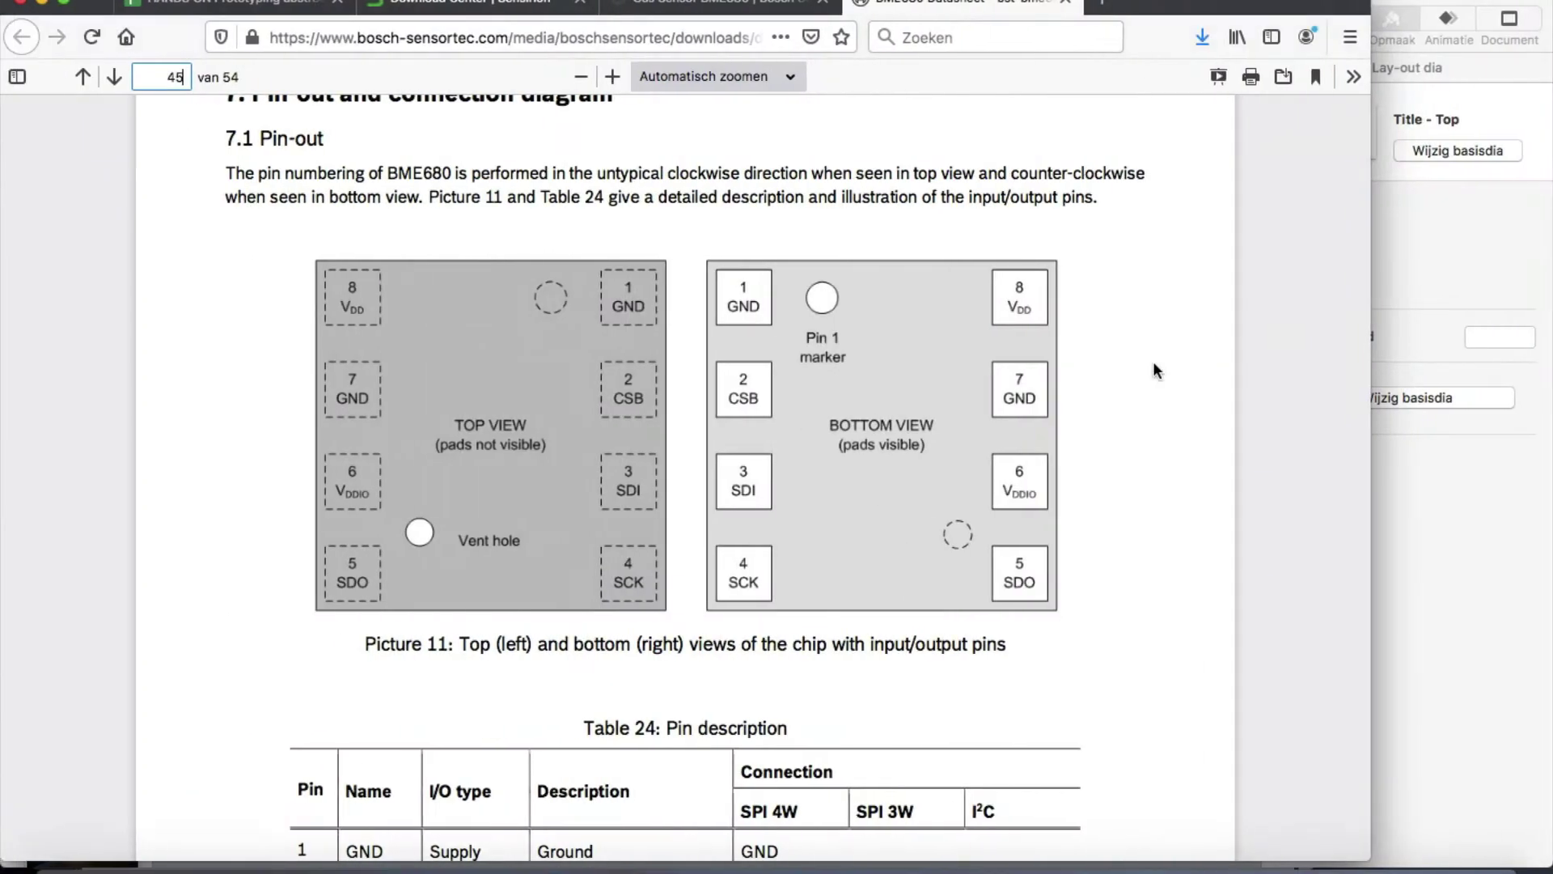
key(super+Tab)
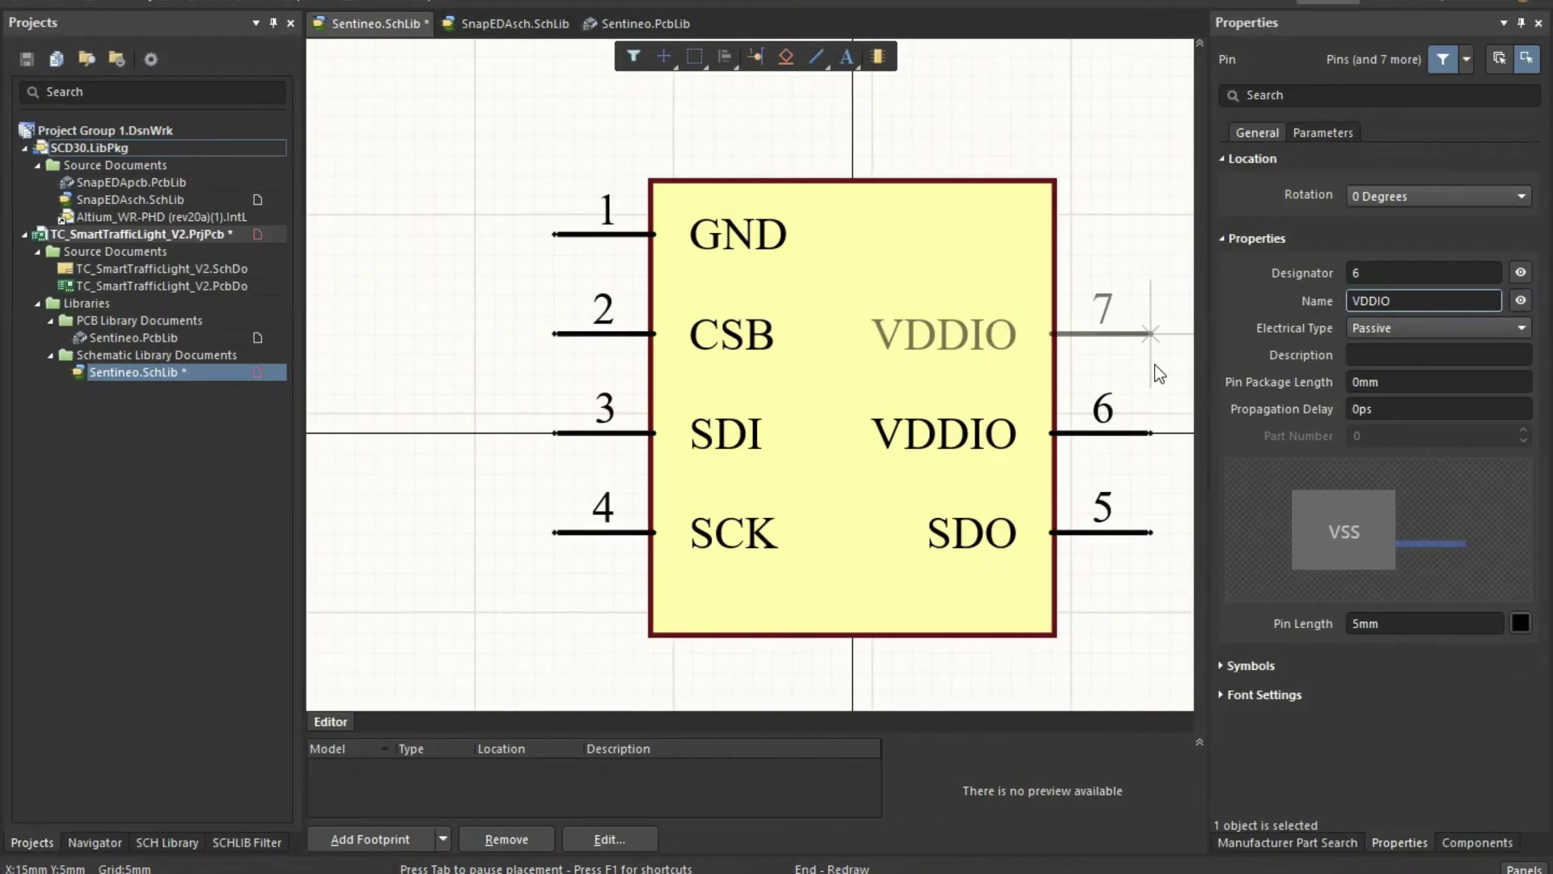
key(Tab)
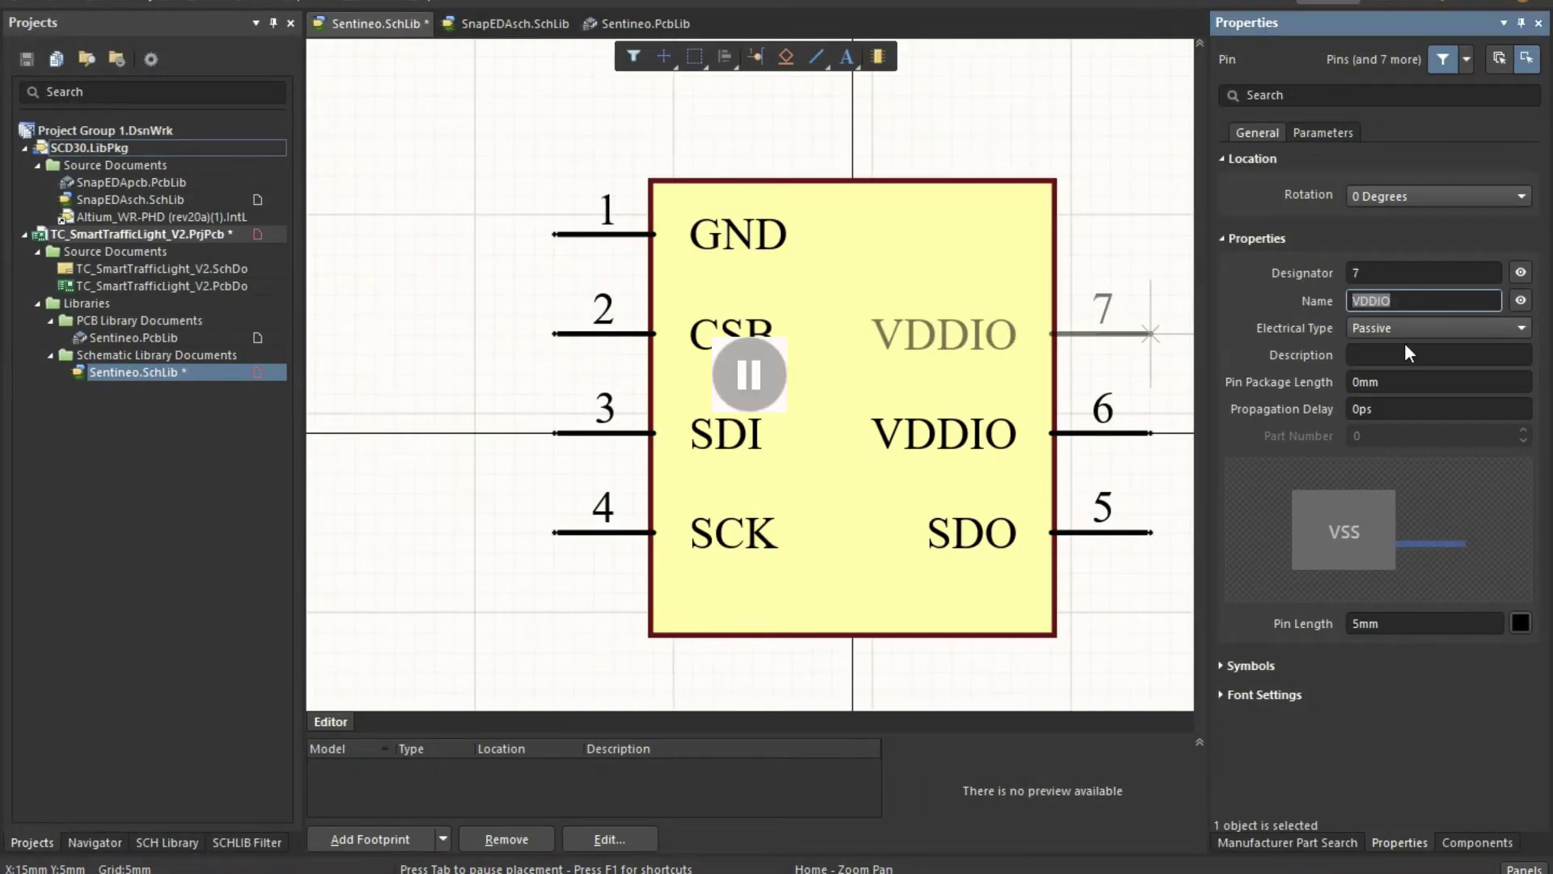
click(756, 377)
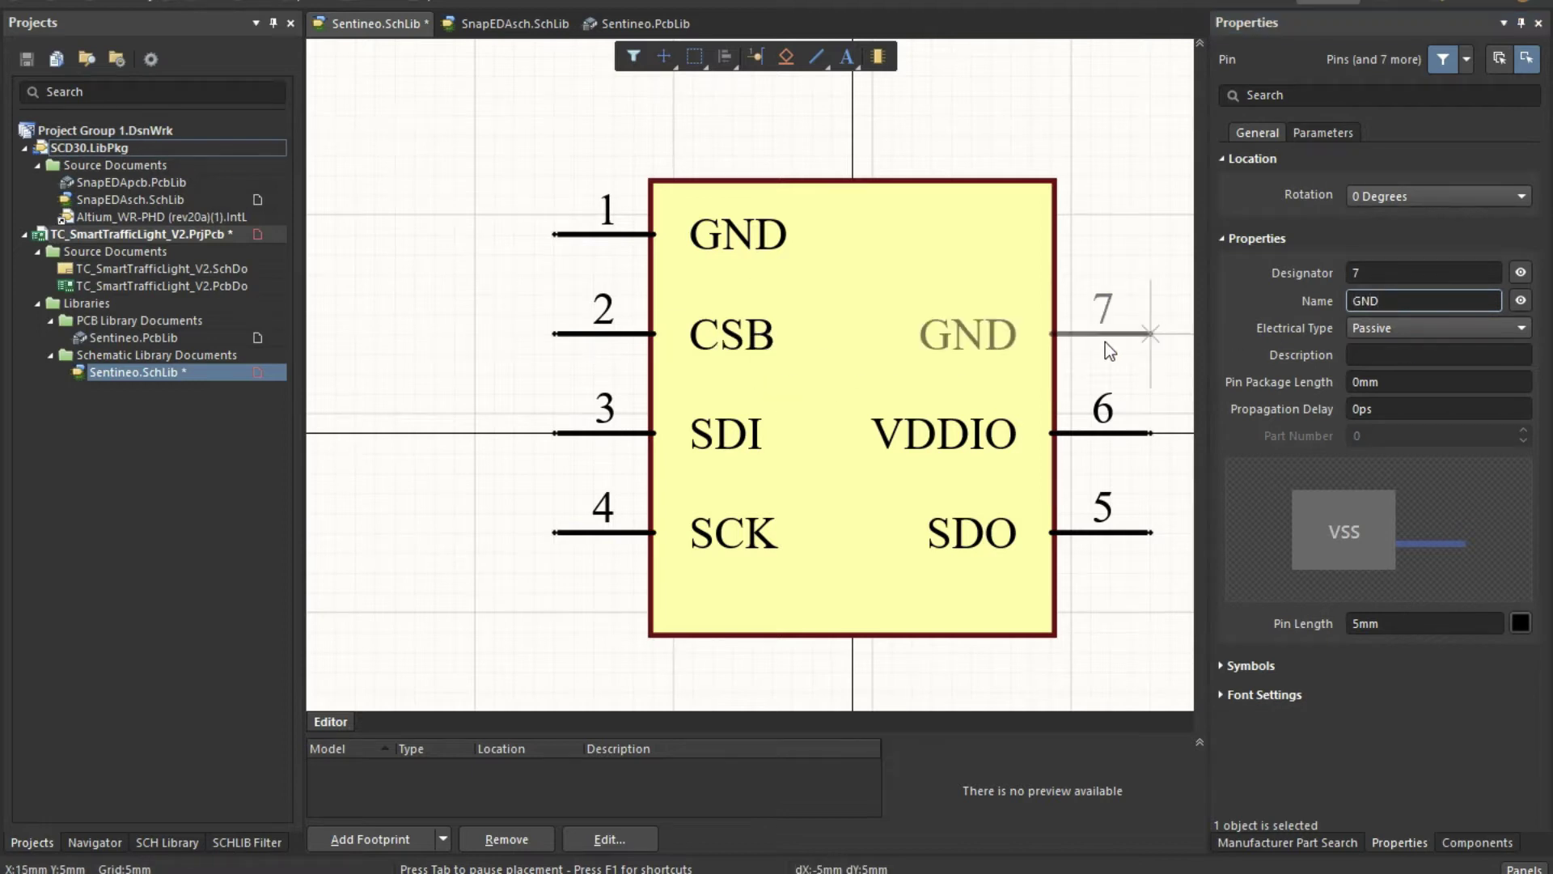
click(1122, 339)
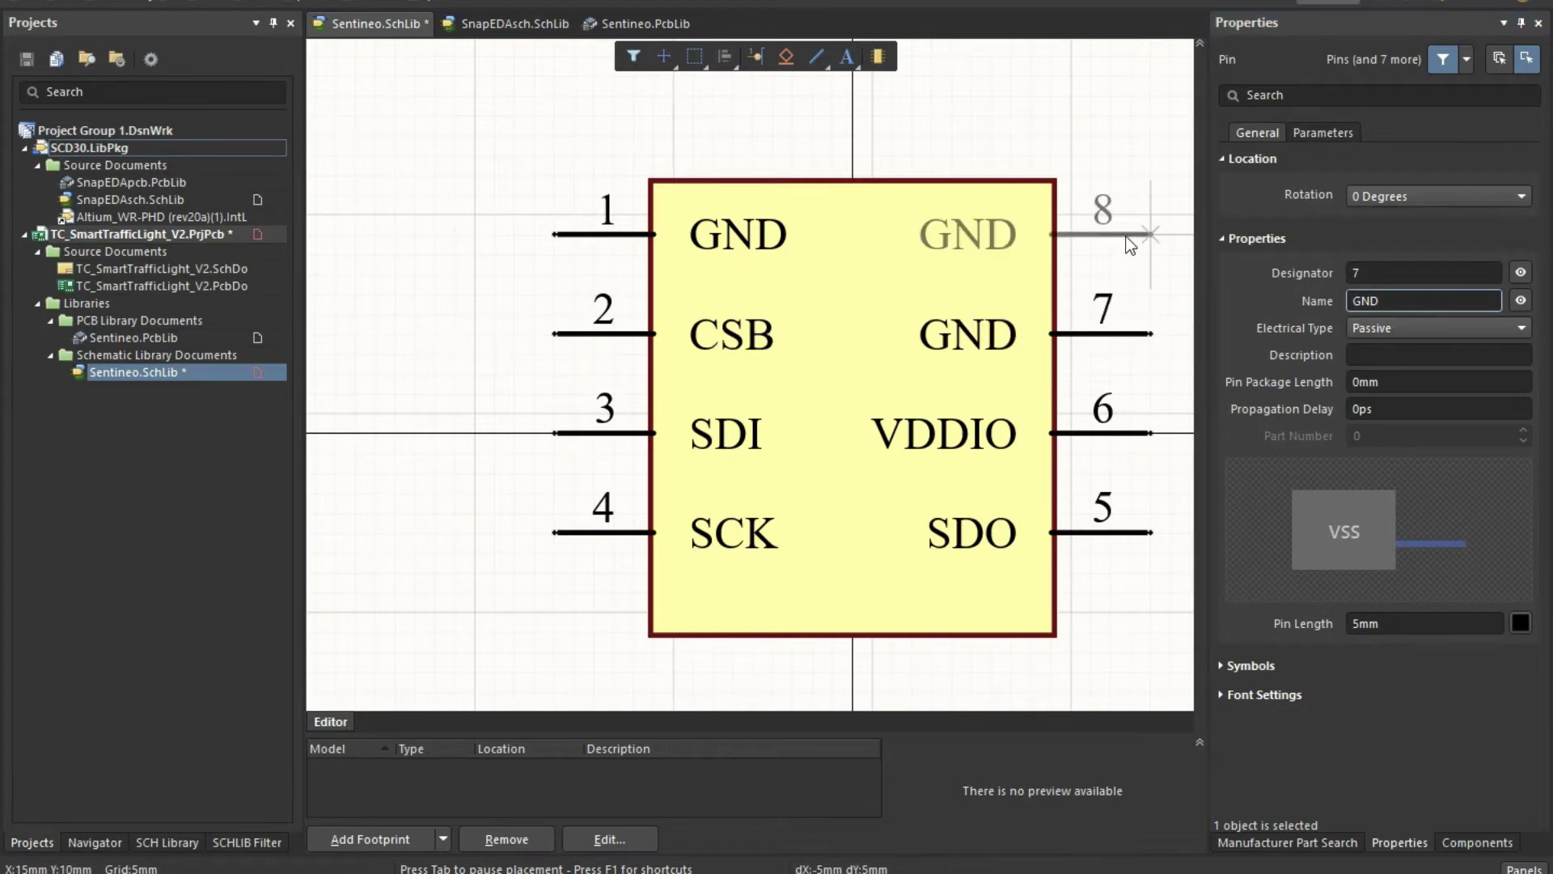
key(Tab)
text(VDD)
key(Tab)
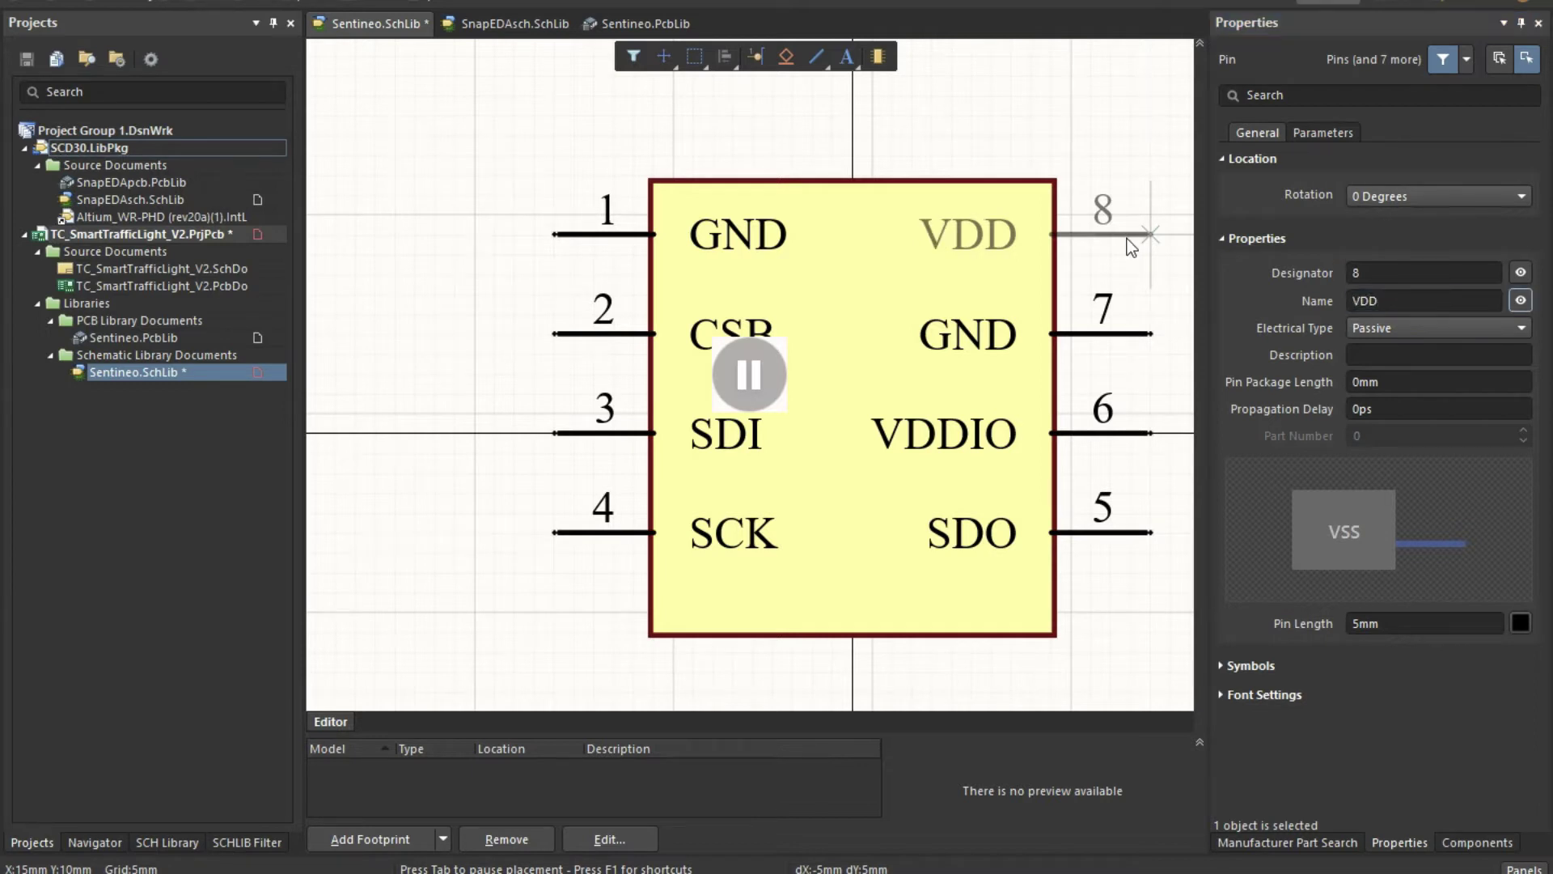
click(724, 396)
click(1128, 204)
key(Escape)
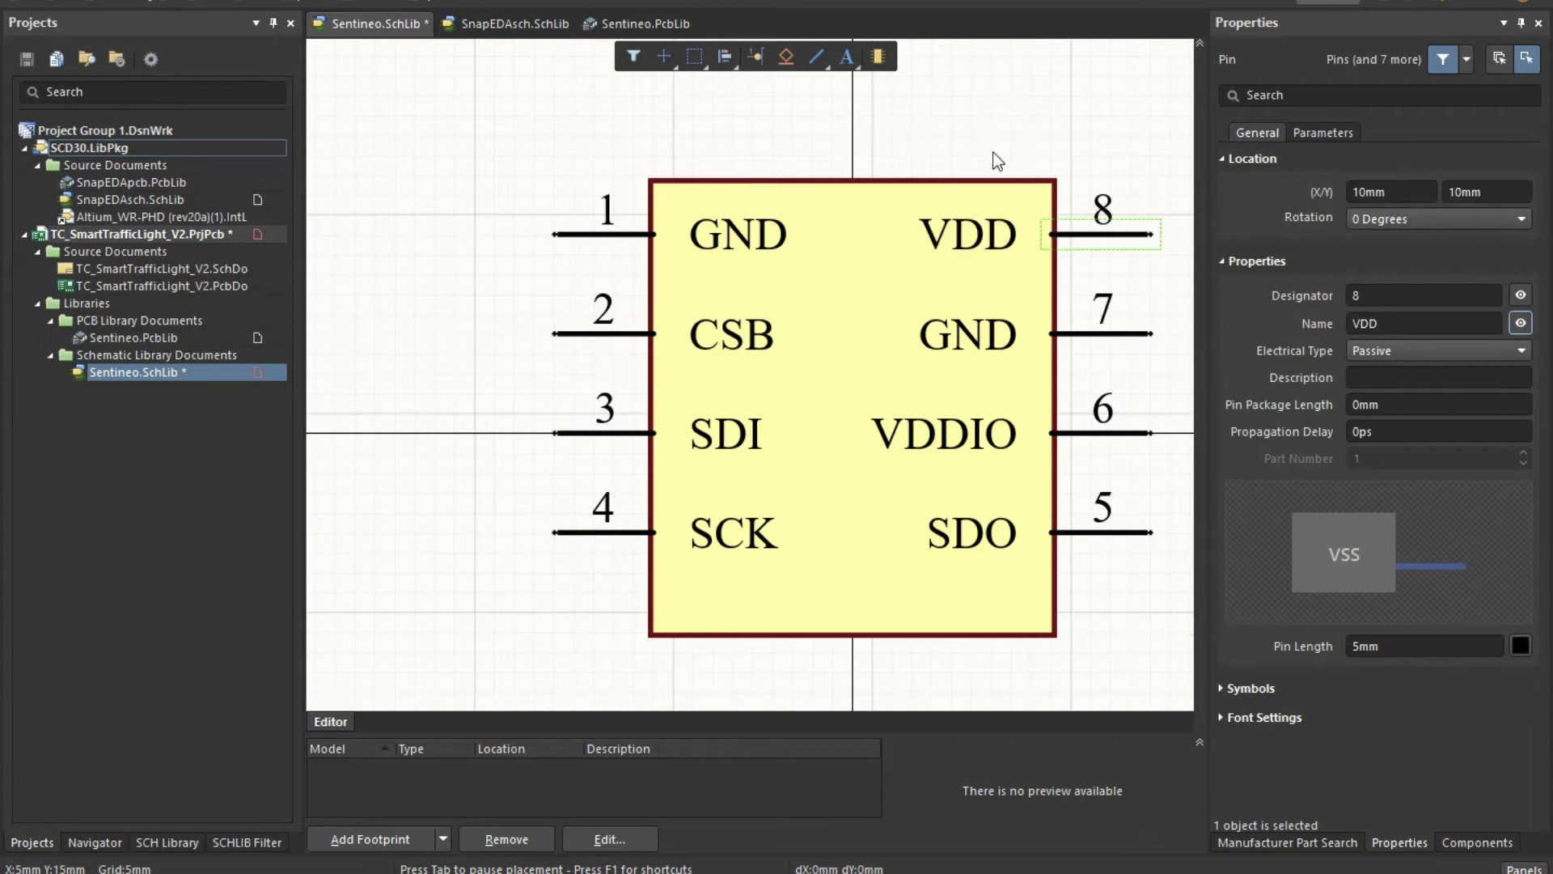
Step: Re-centre the eight-pin symbol, clear the pin selection, and save Sentineo.SchLib
ctrl+scroll(827, 349, down, 1)
ctrl+scroll(827, 350, down, 1)
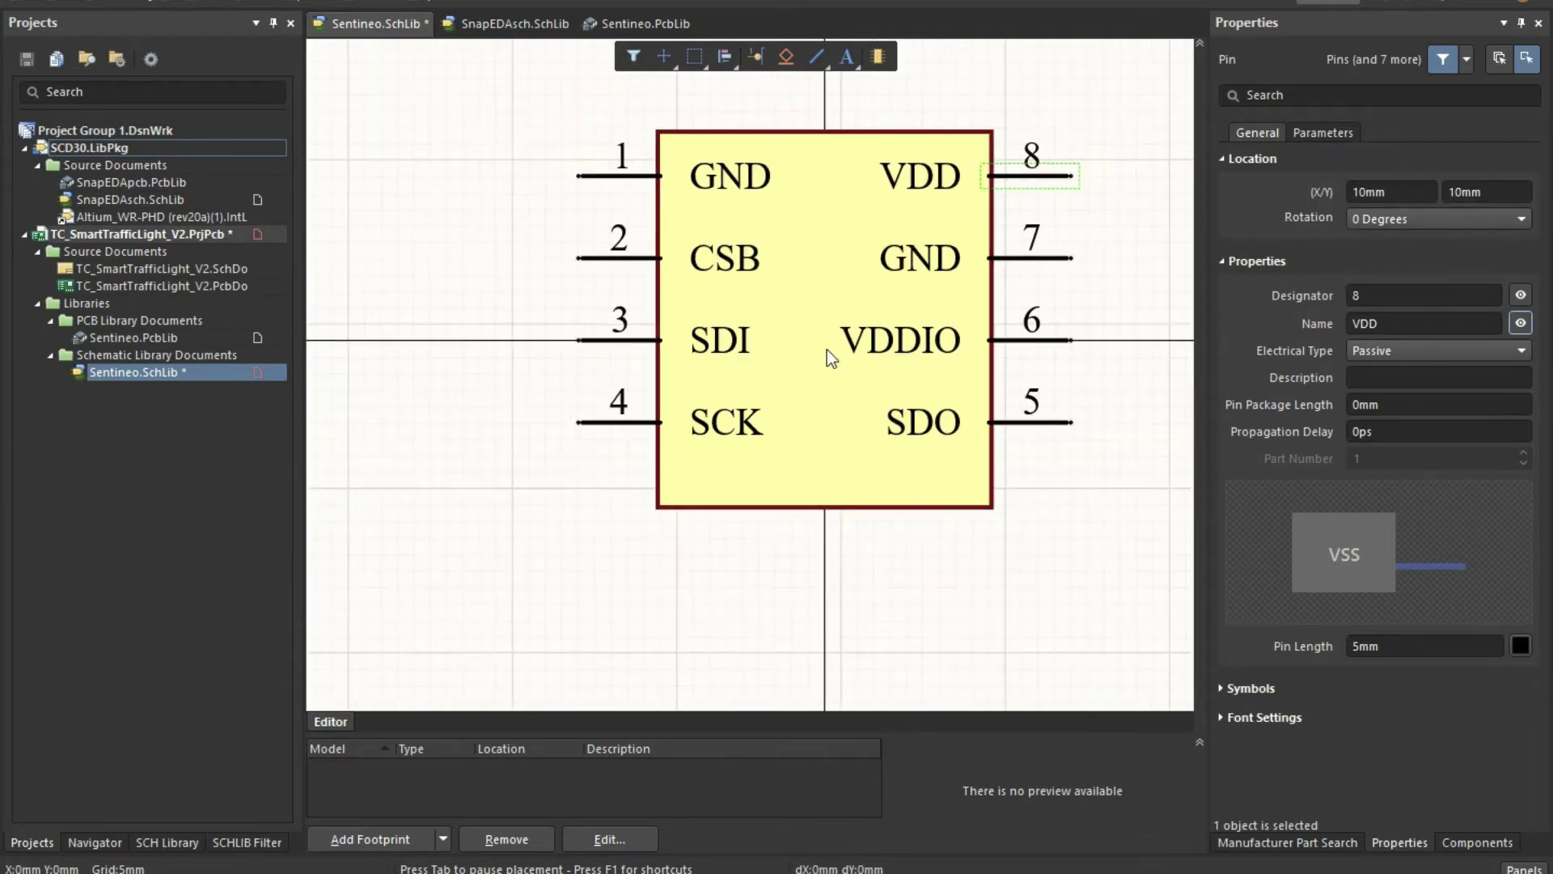
scroll(778, 398, down, 1)
right_drag(798, 312, 705, 491)
click(1053, 549)
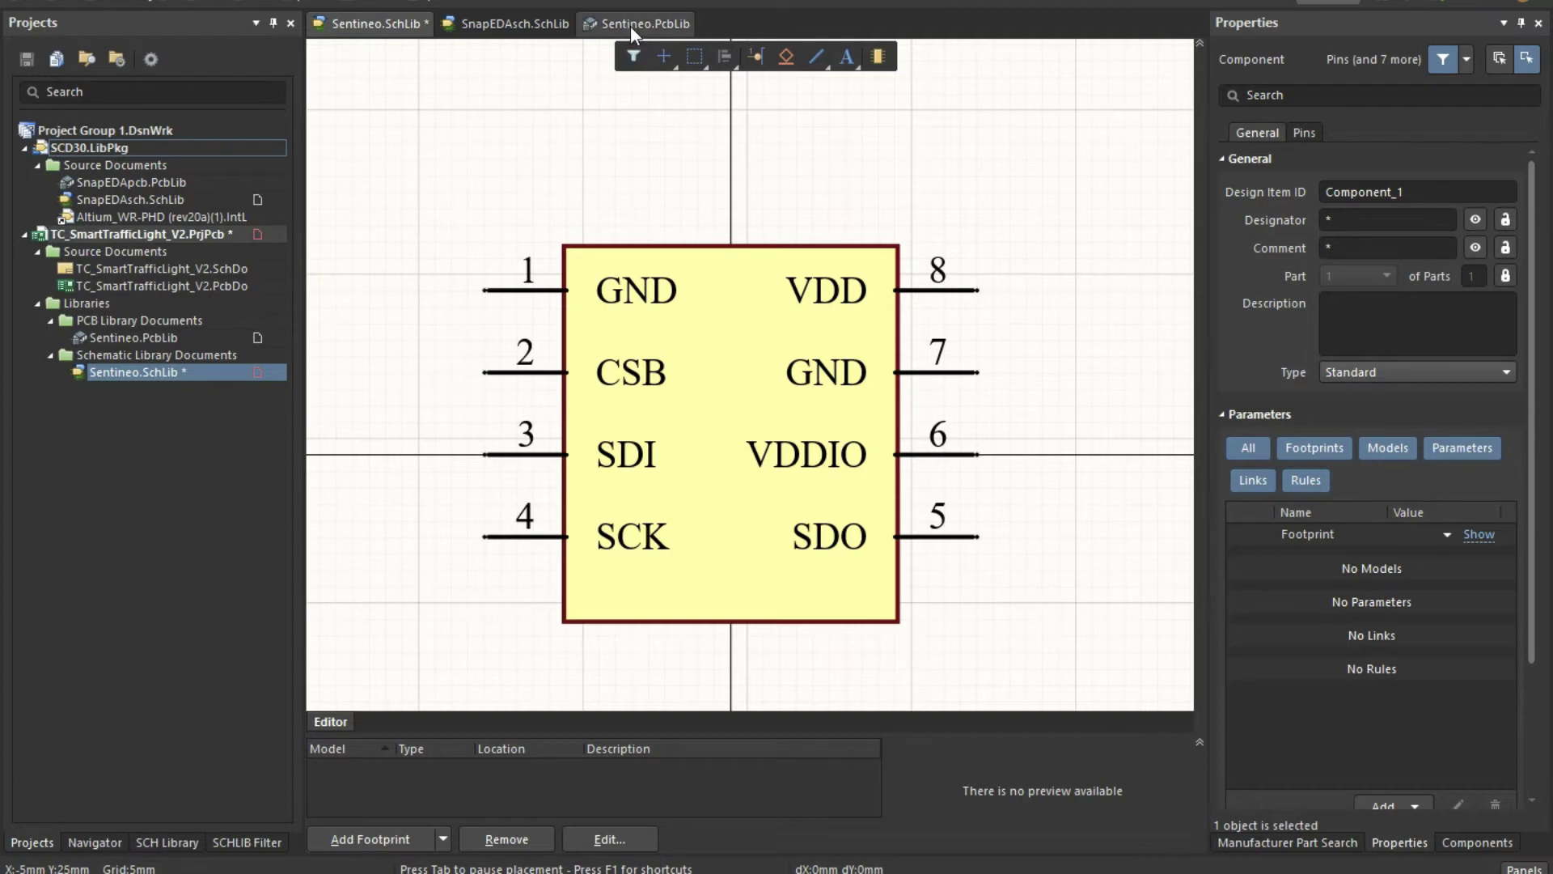
key(ctrl+s)
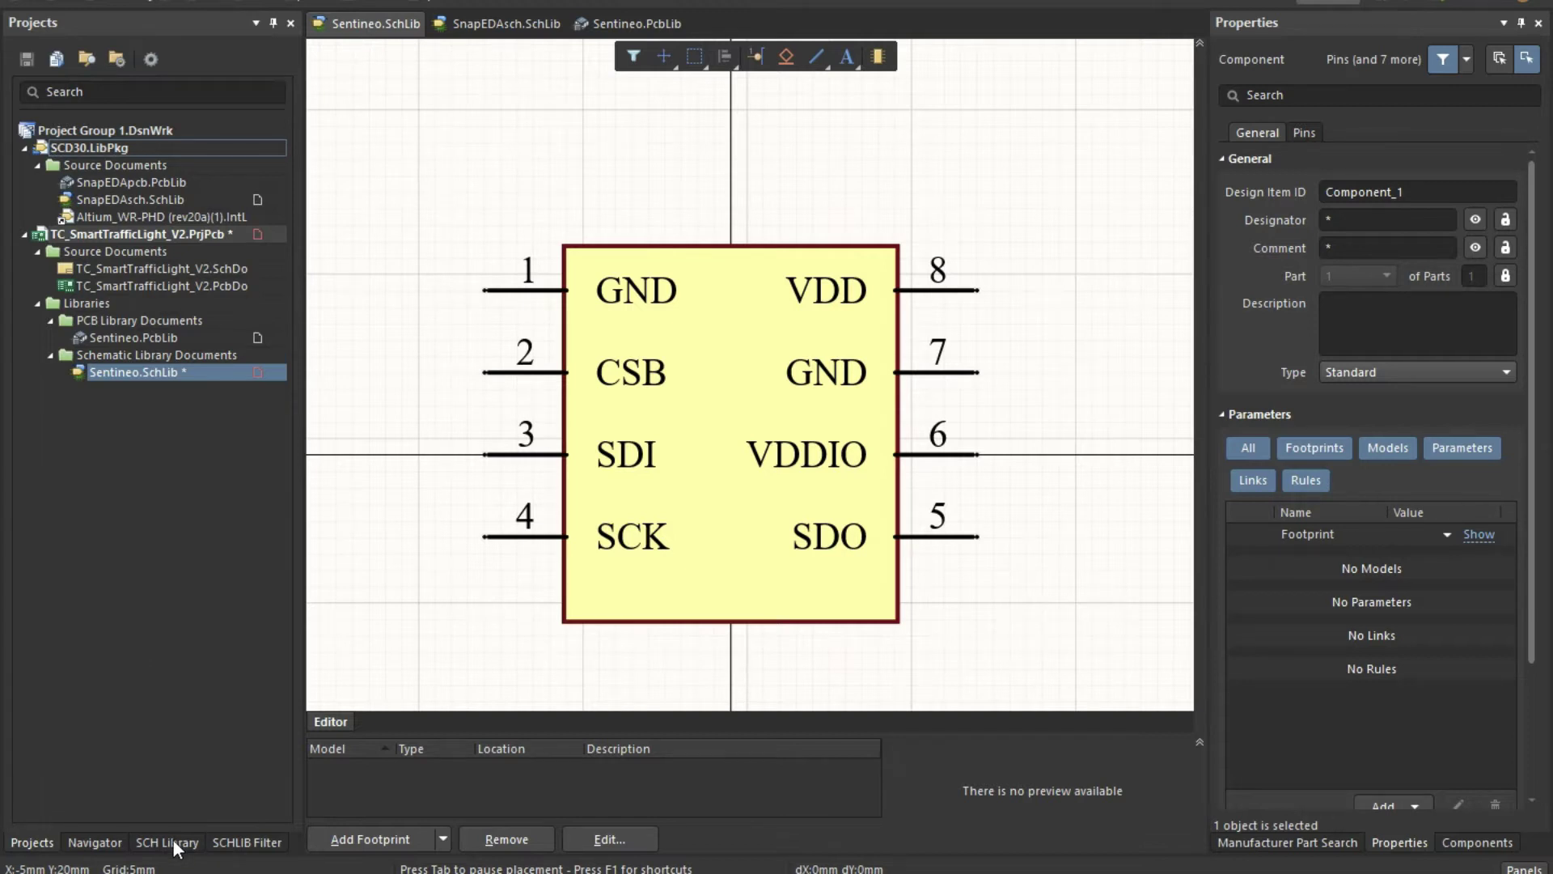
Step: Set Component_1's Design Item ID to BME680 and designator to IC?, then save
click(494, 27)
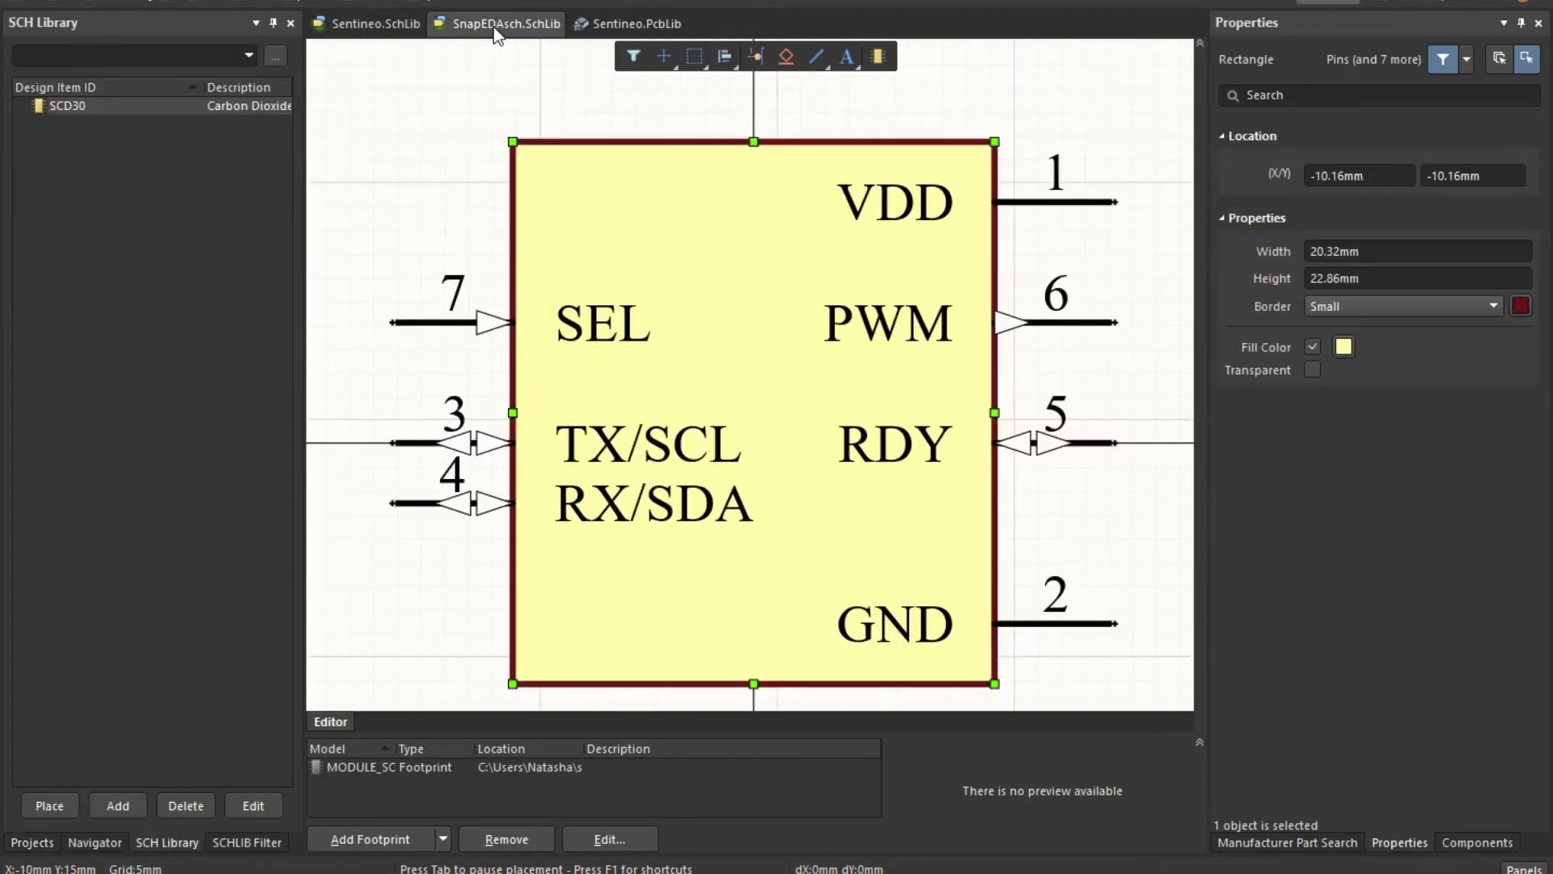
click(378, 27)
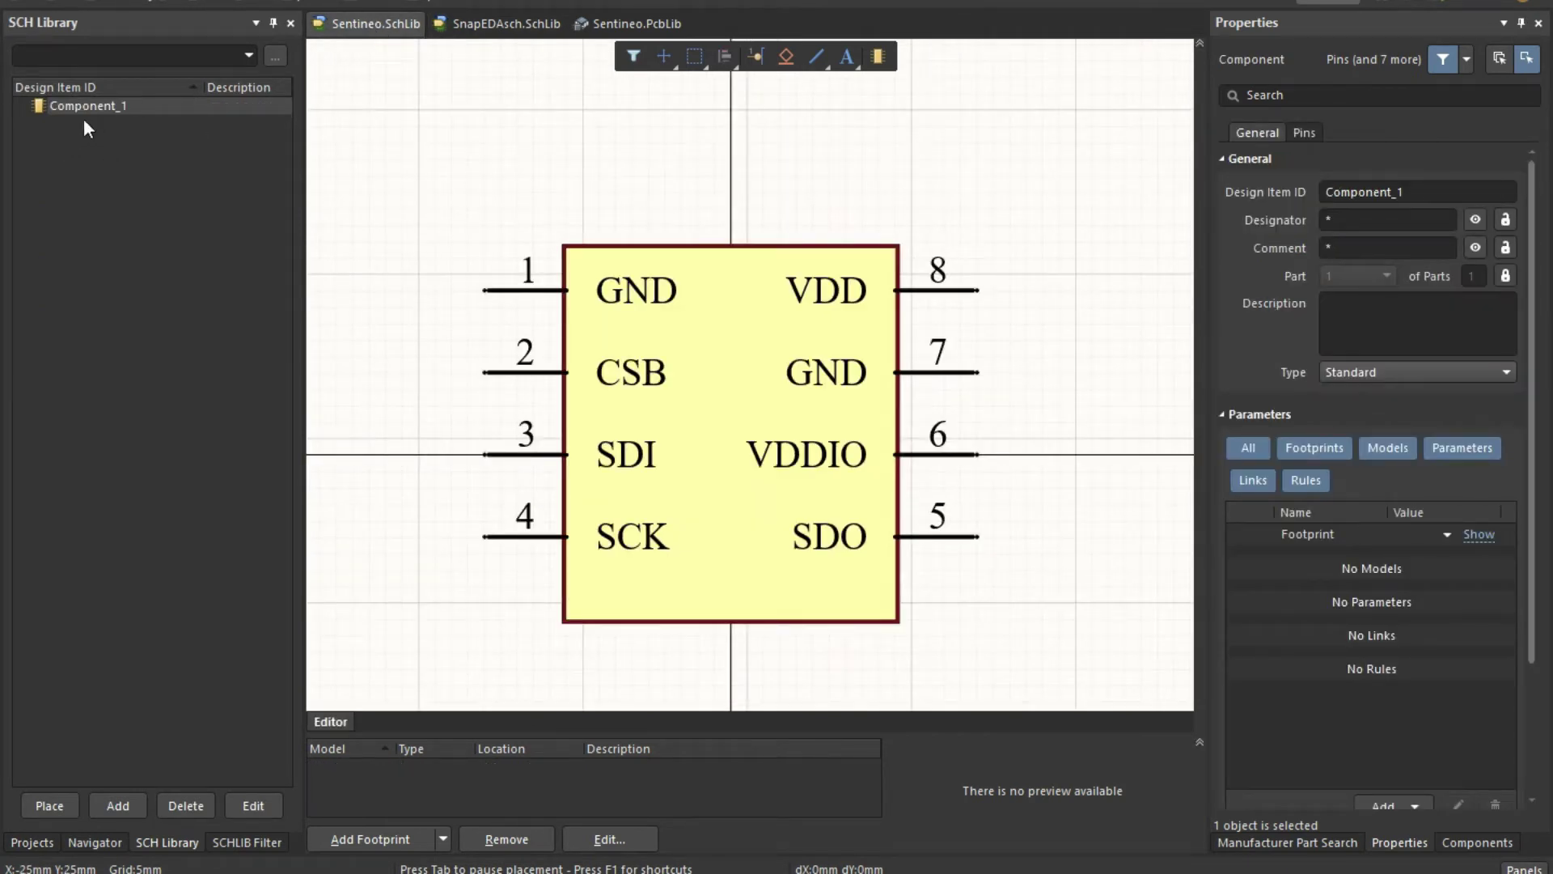
click(104, 106)
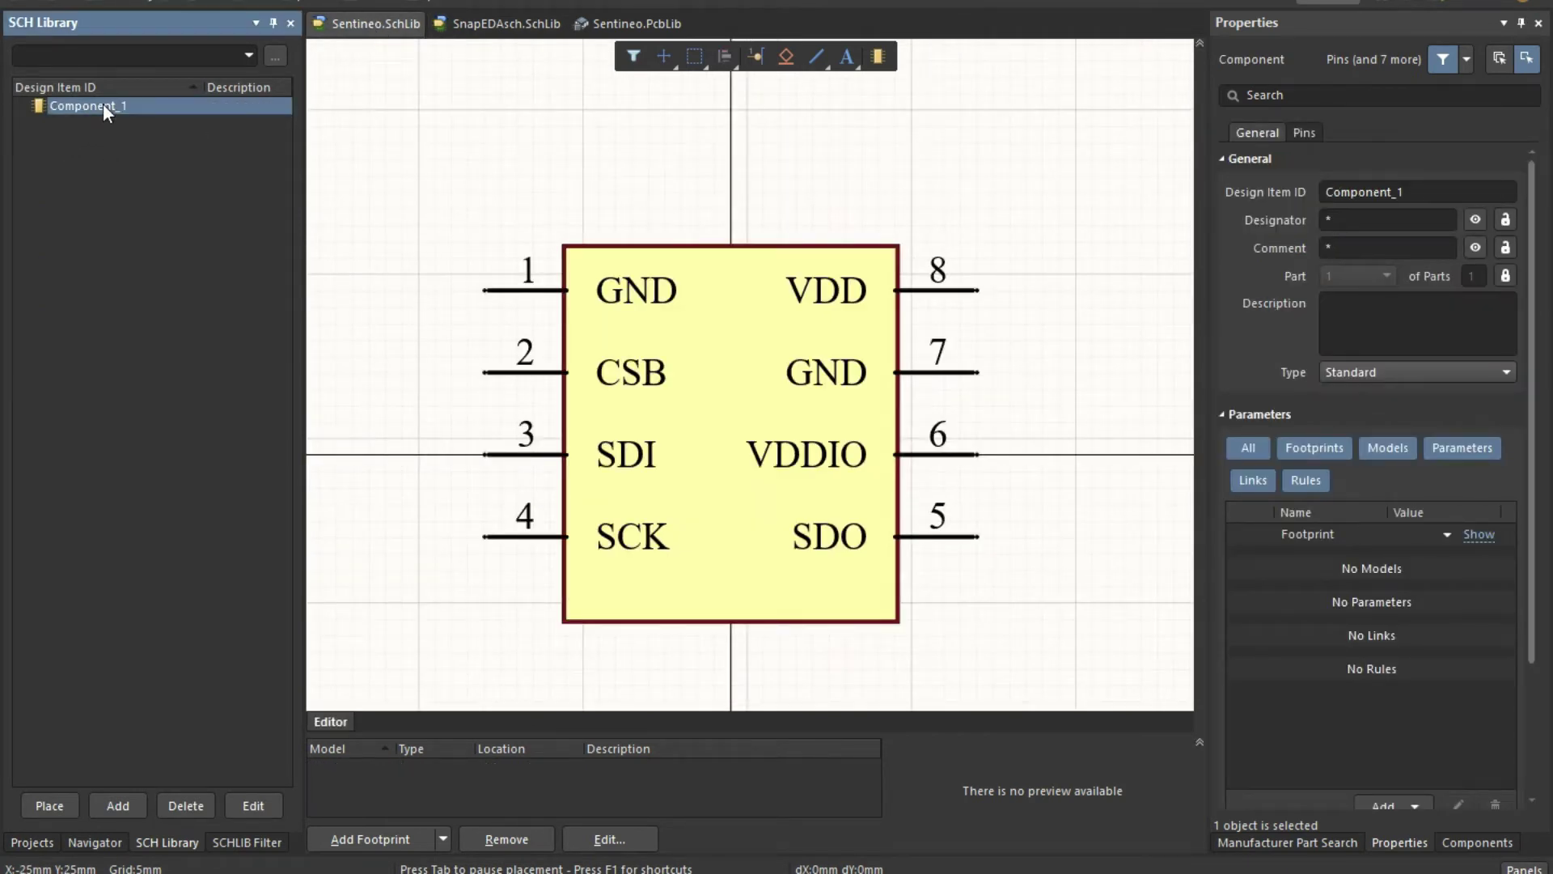
click(1411, 188)
text(BME680)
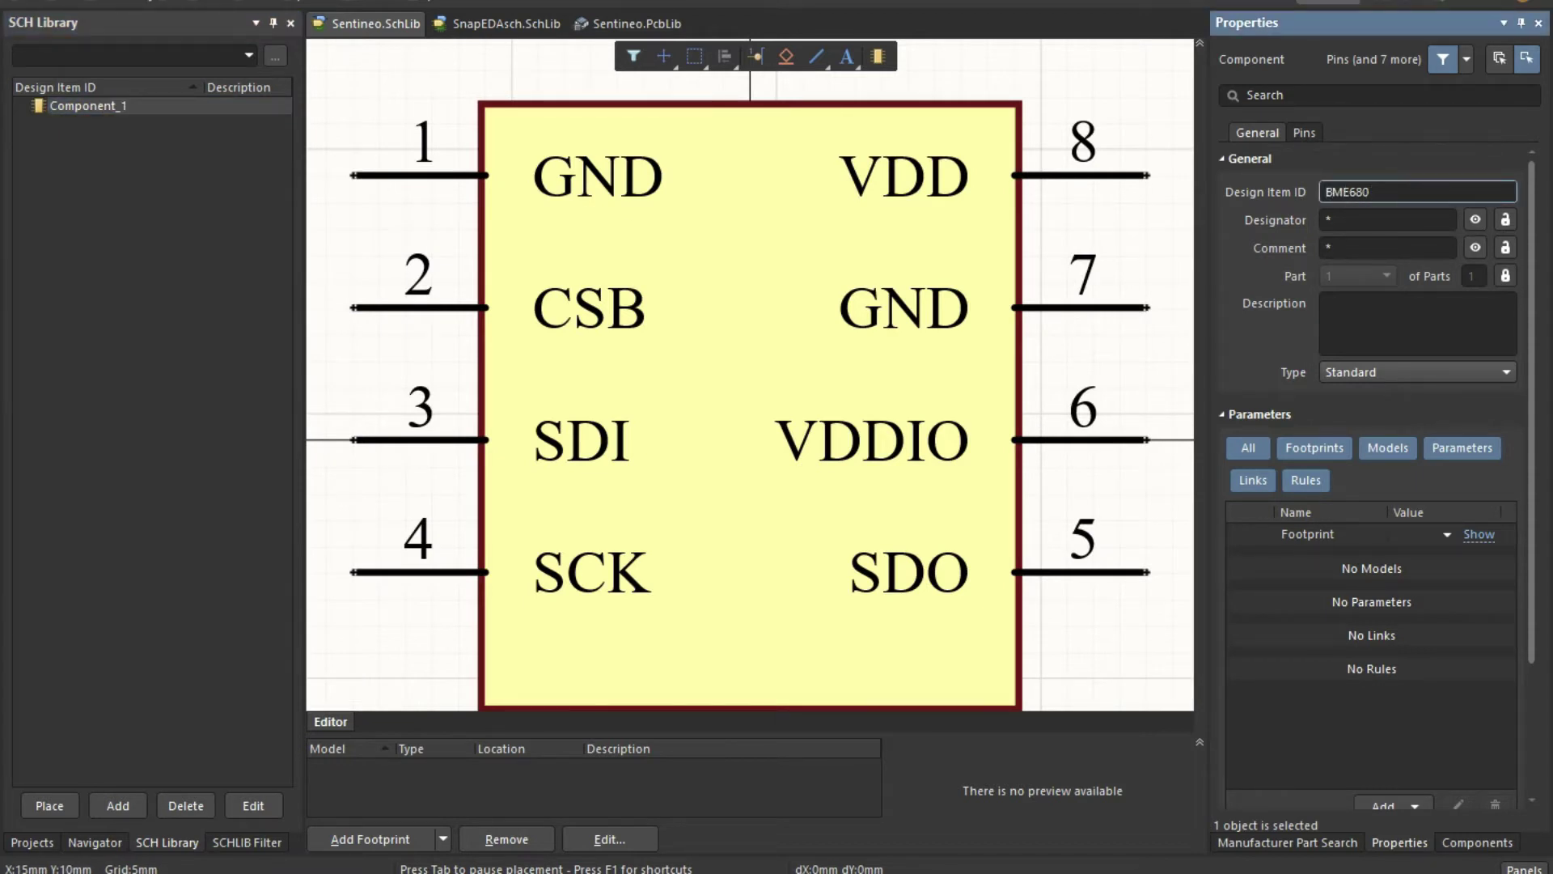
key(Return)
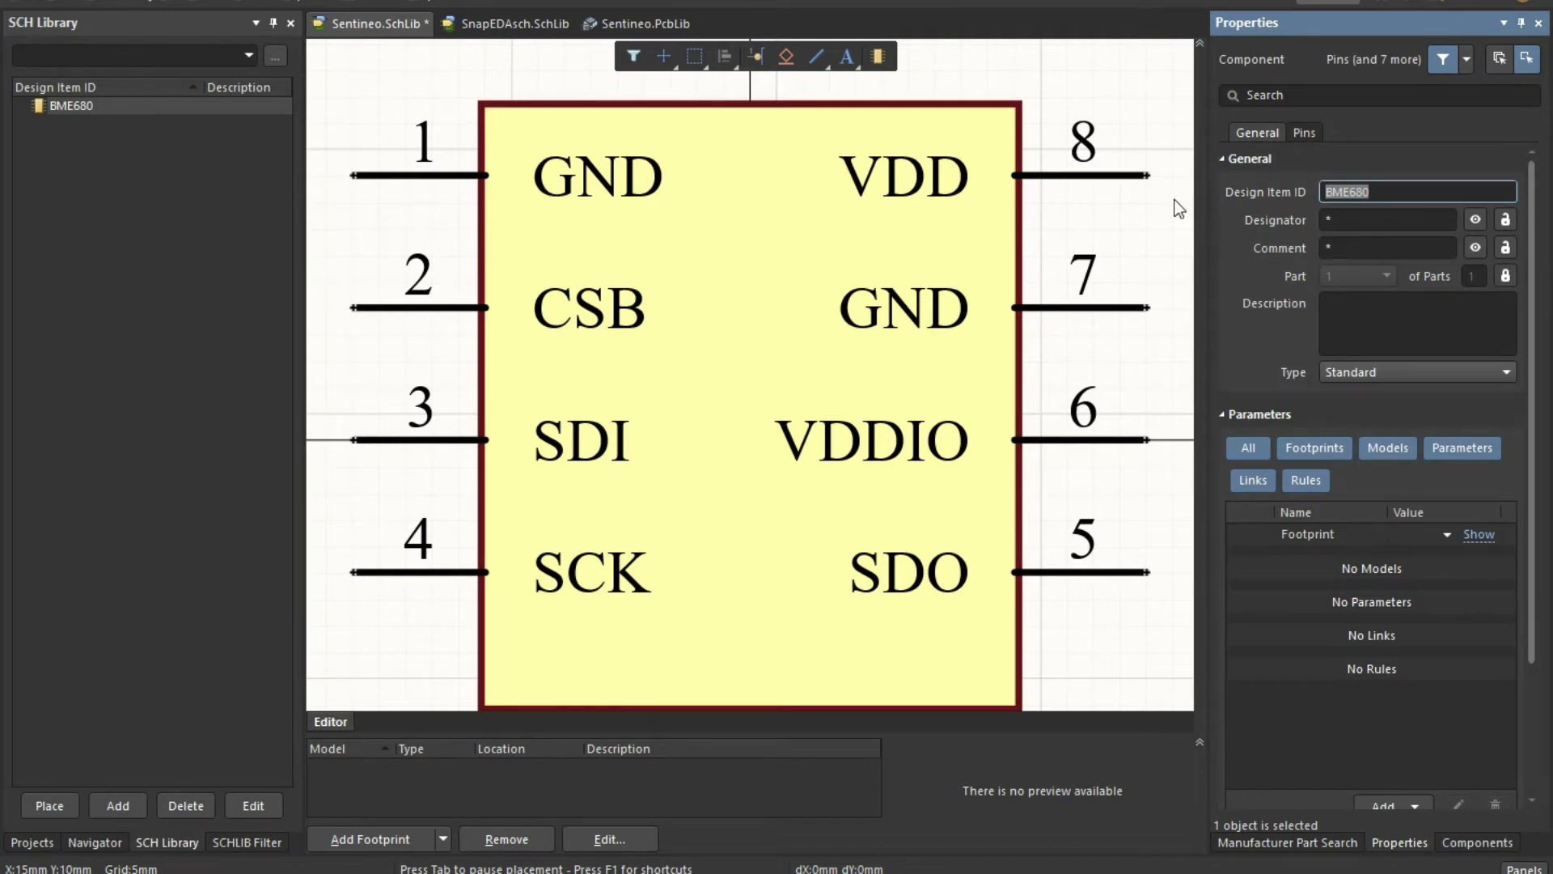
click(1338, 217)
text(IC)
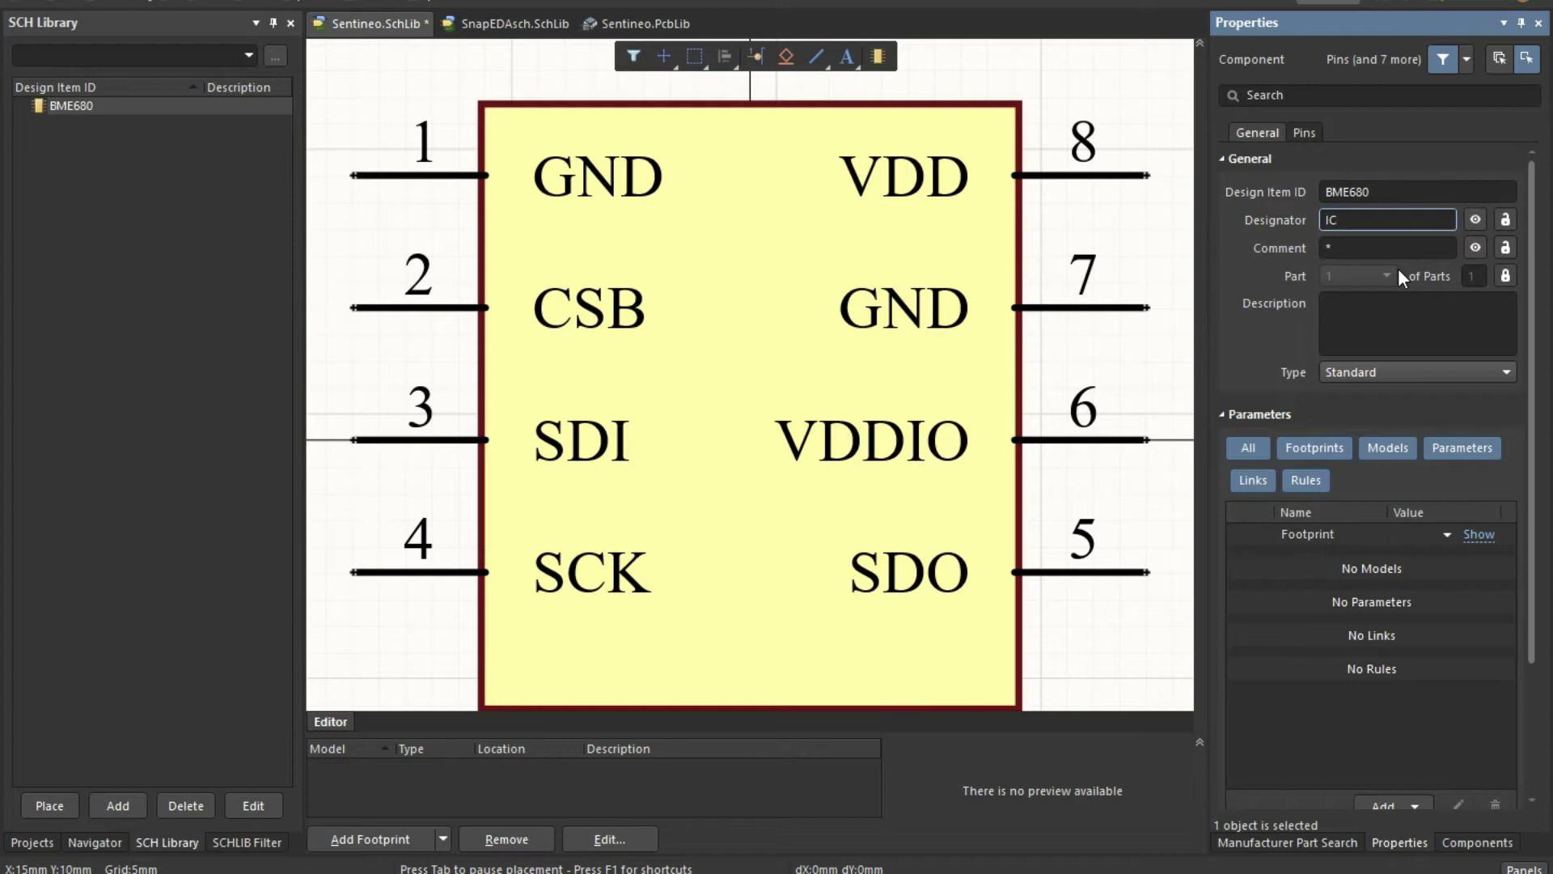
text(?)
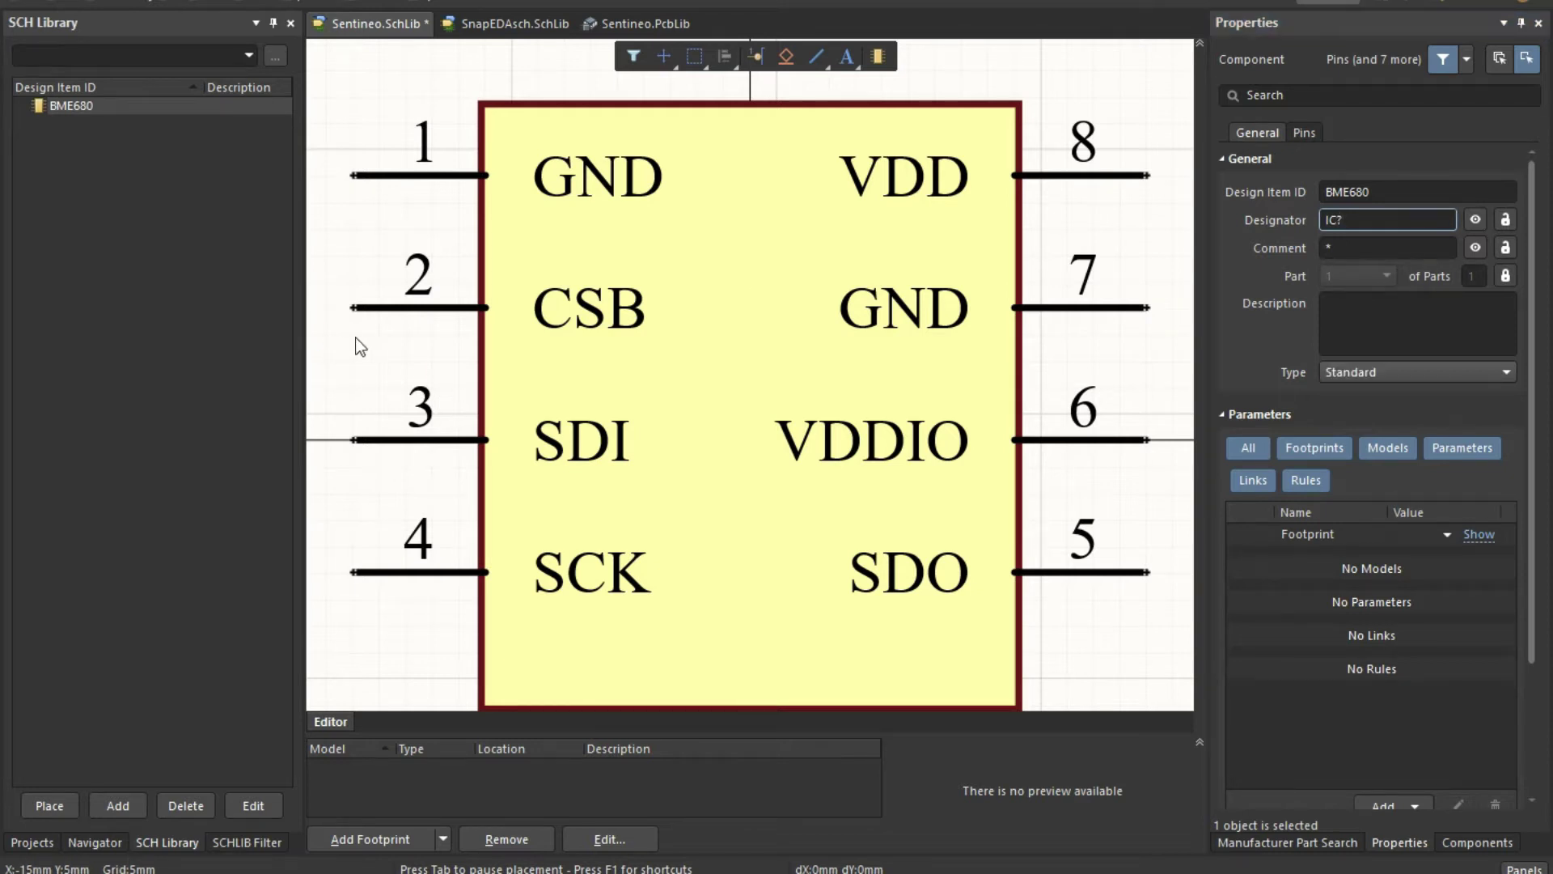
ctrl+scroll(362, 337, down, 2)
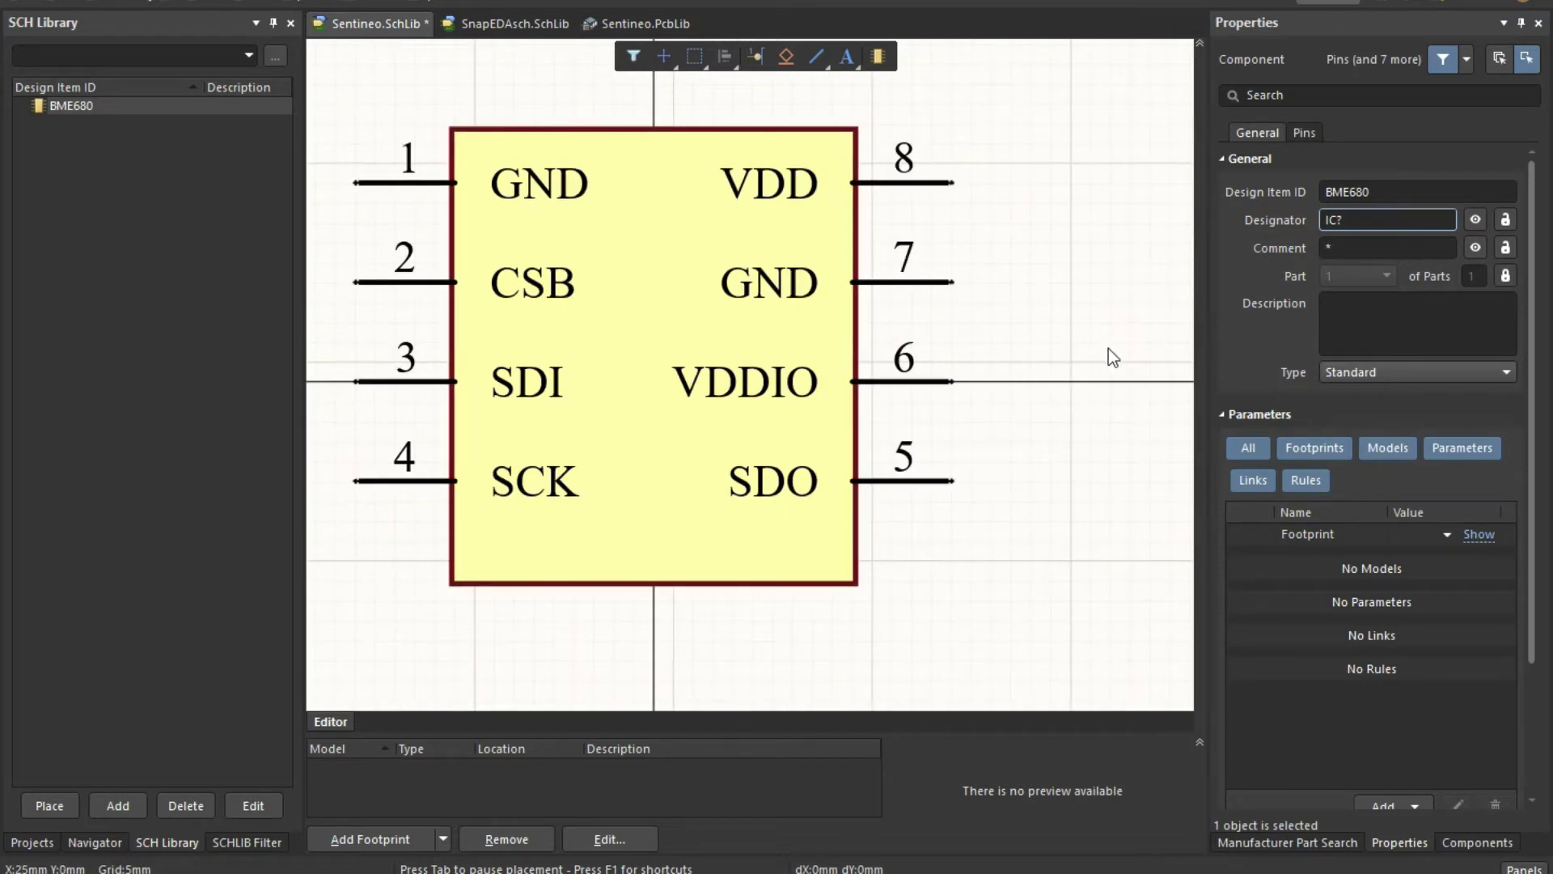
key(ctrl+s)
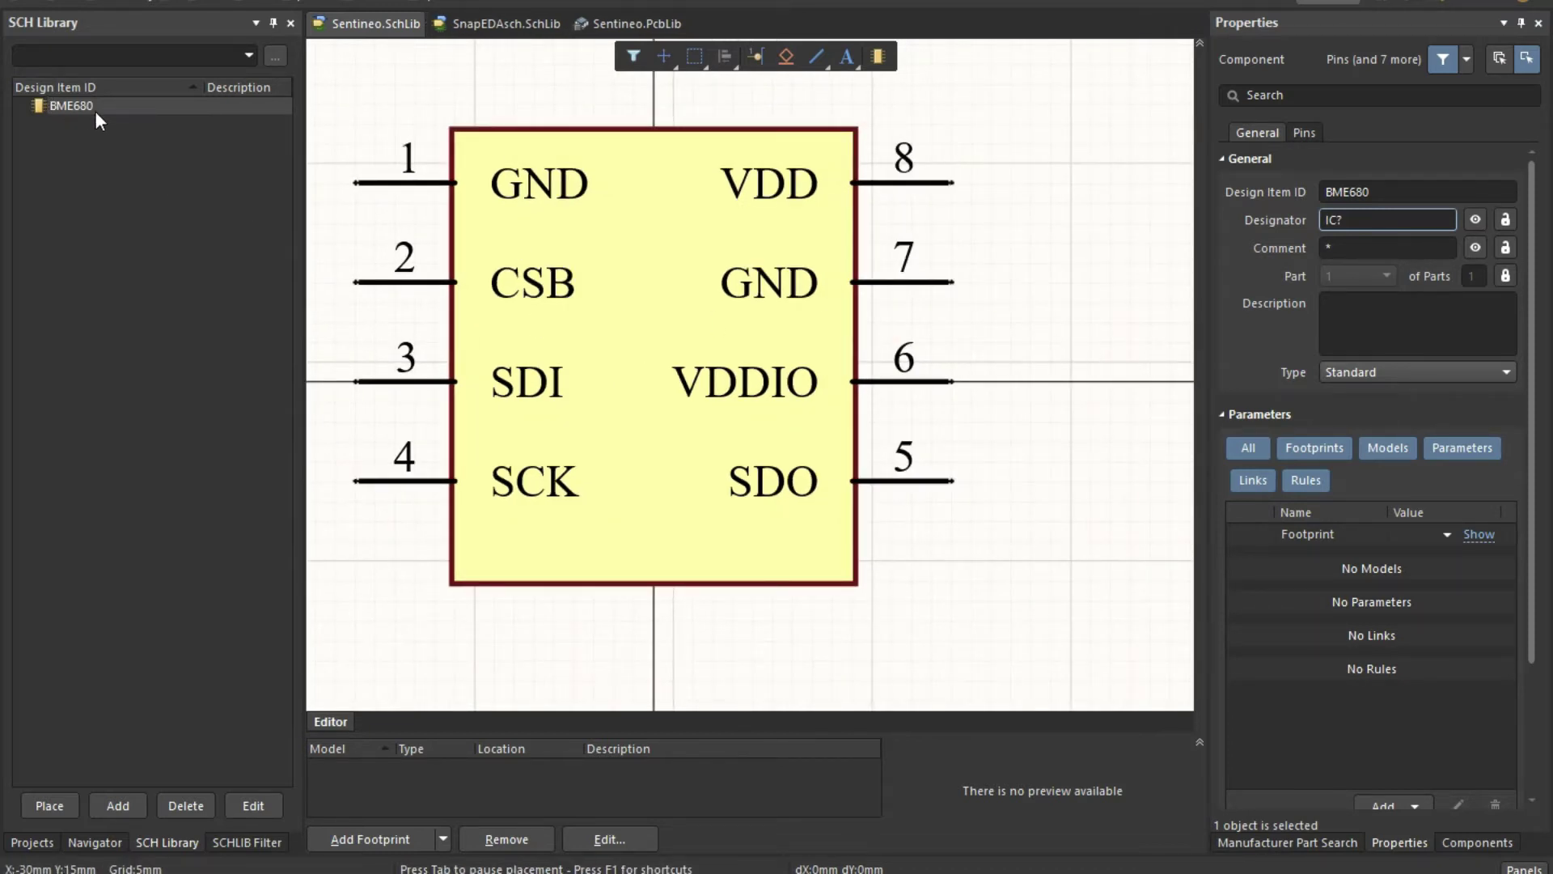
Step: Open Sentineo.PcbLib, launch the IPC Compliant Footprint Wizard, and pick the QFN package type
click(607, 25)
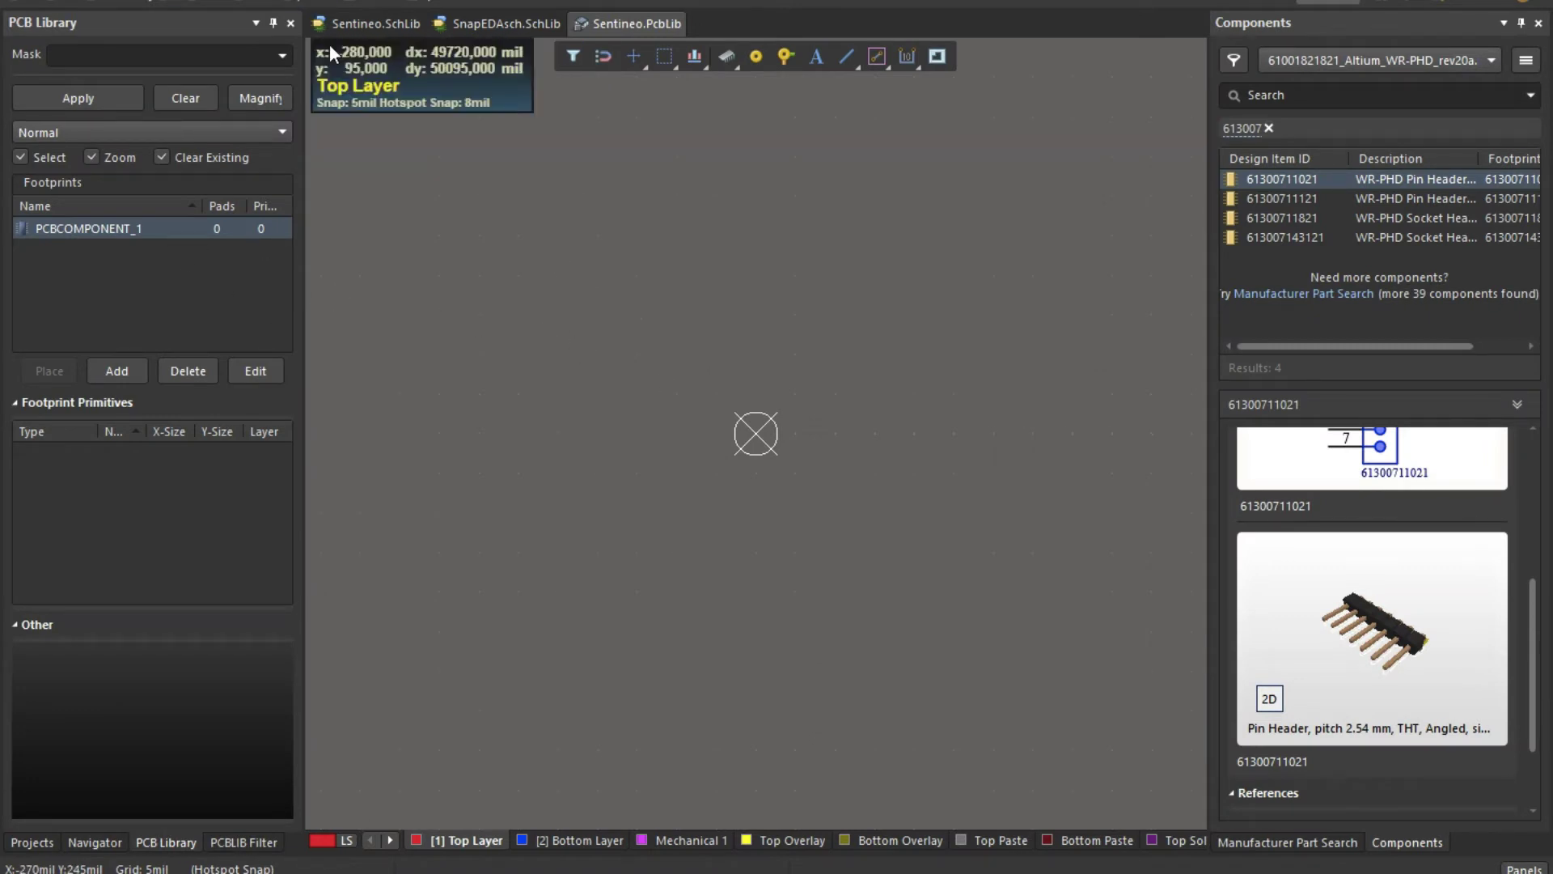
click(254, 3)
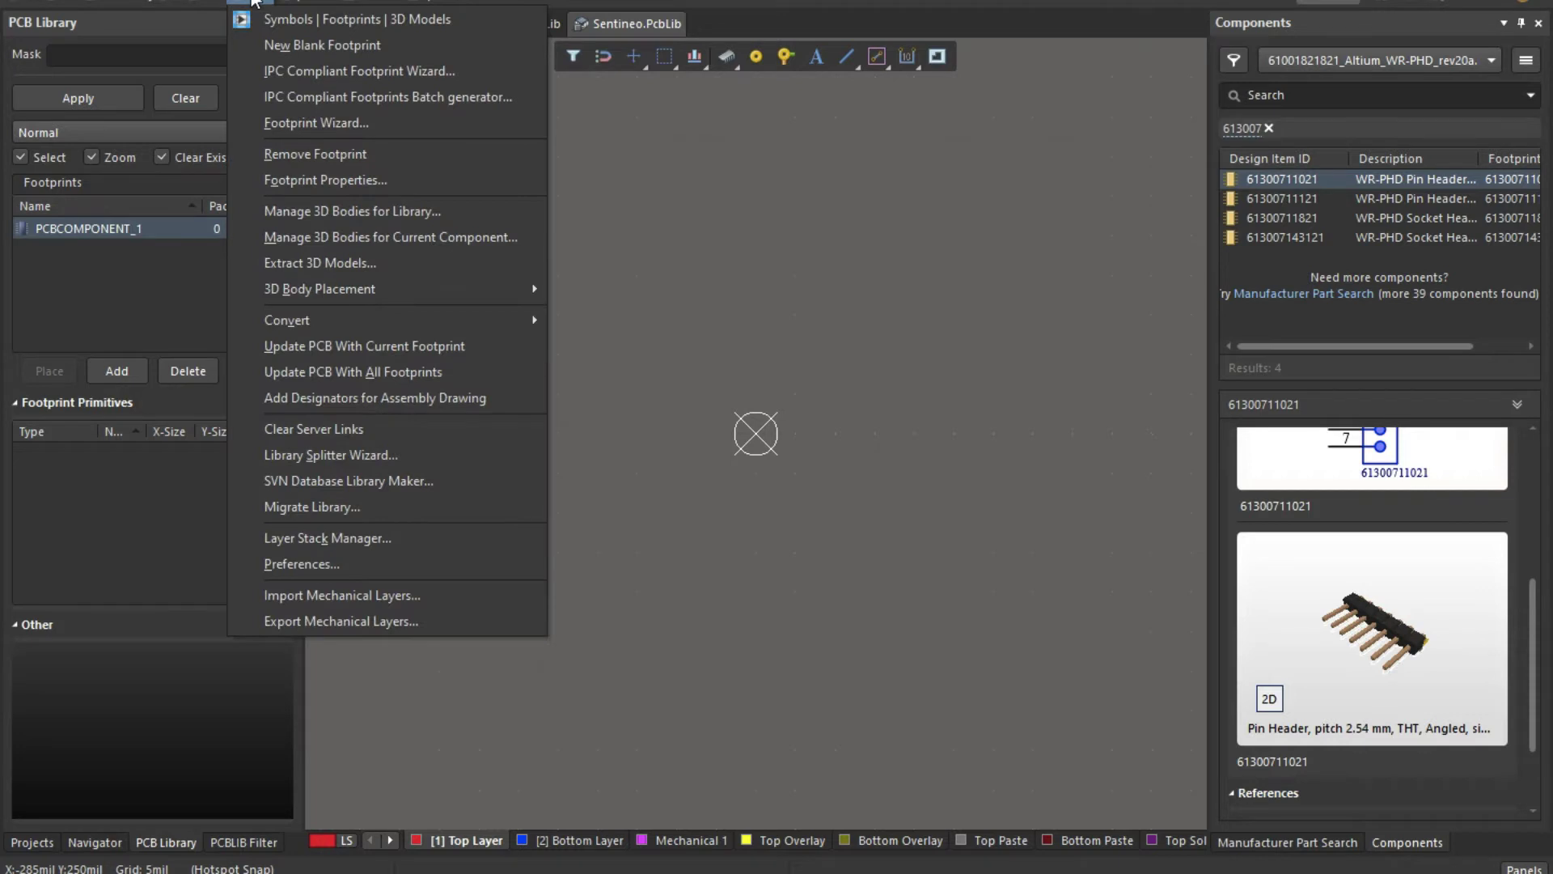
click(269, 72)
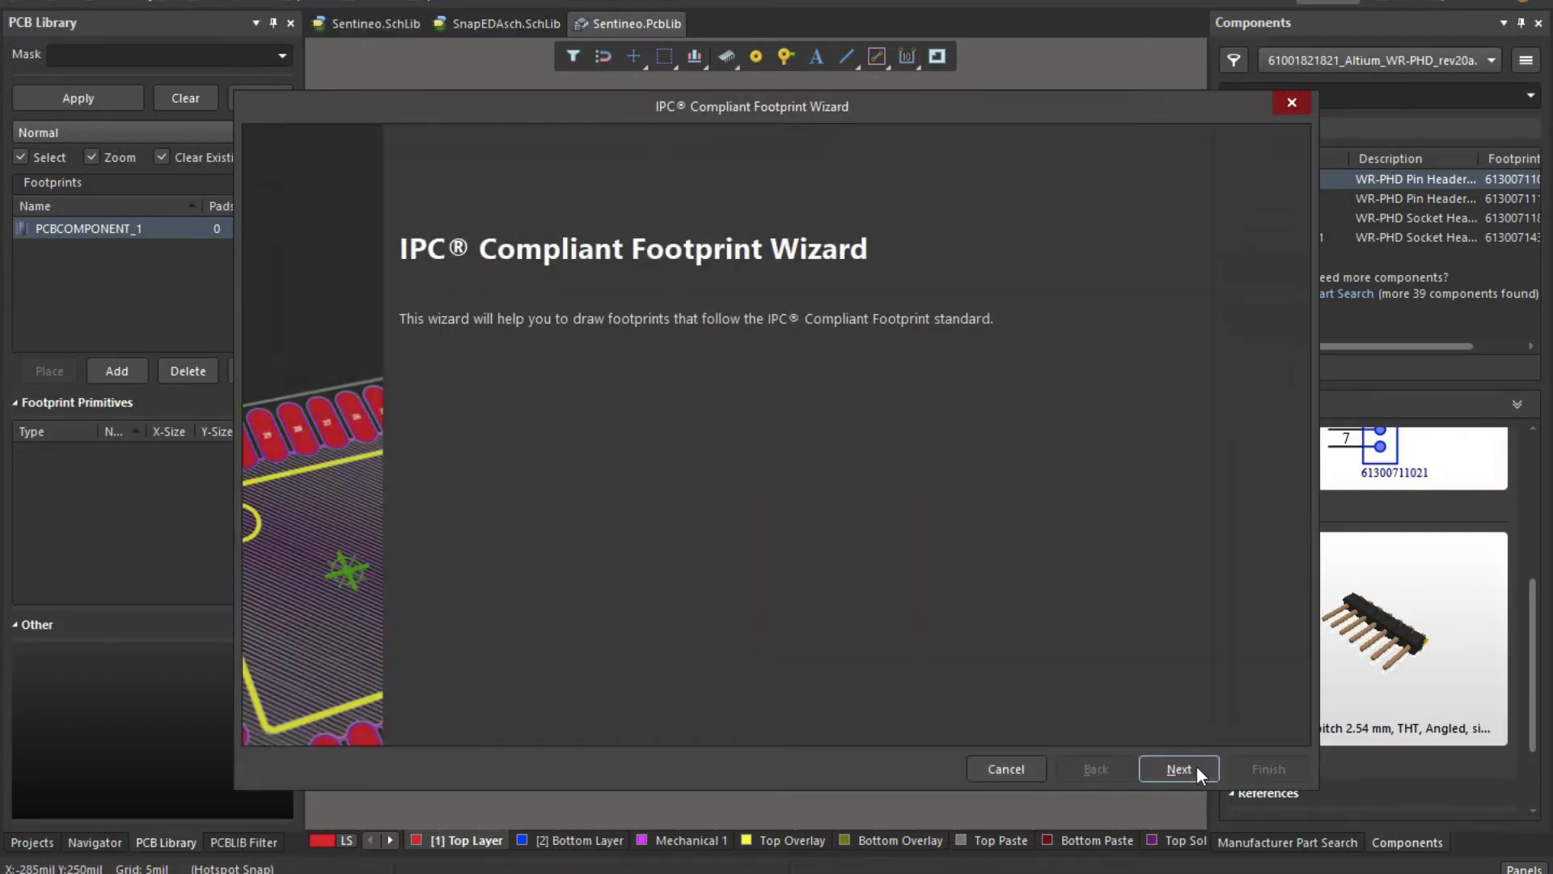
click(1197, 767)
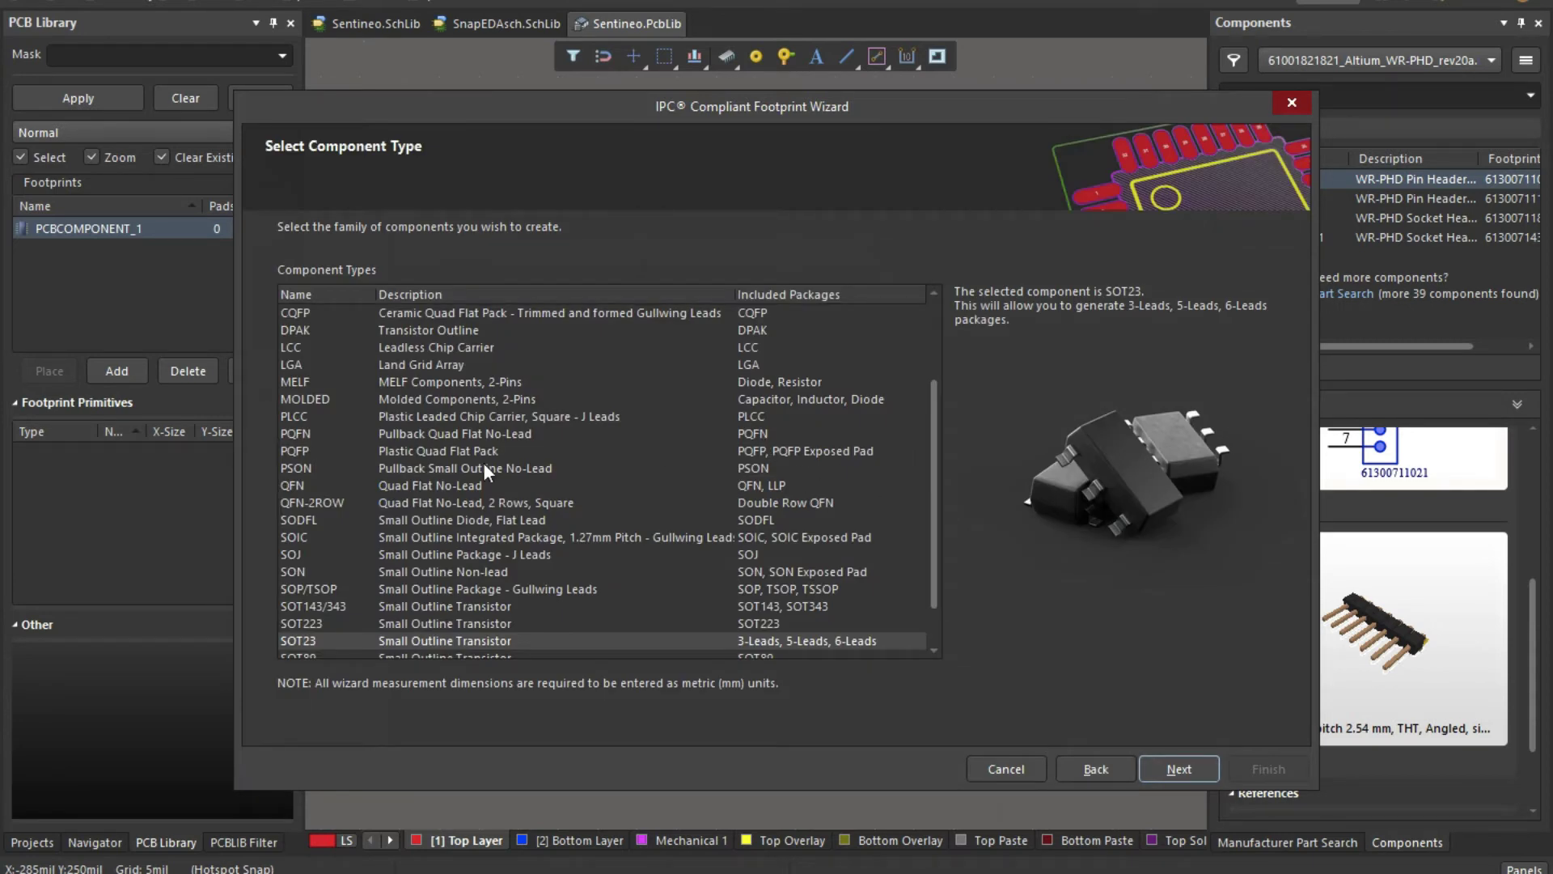
click(322, 485)
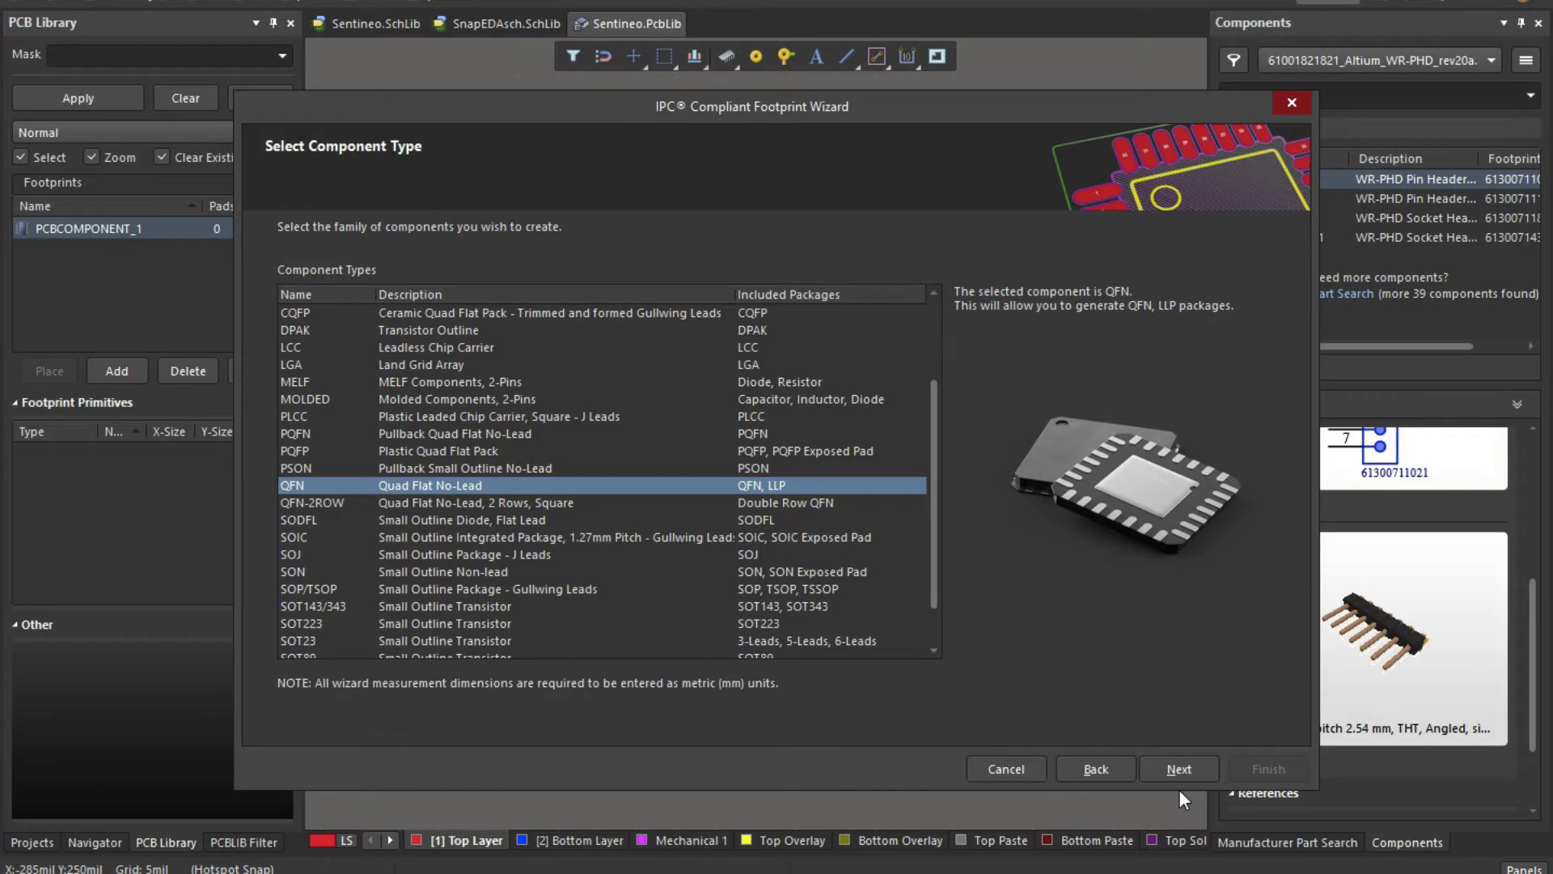
Step: Advance to the QFN package dimensions and compare them with the datasheet's package outline
click(1177, 767)
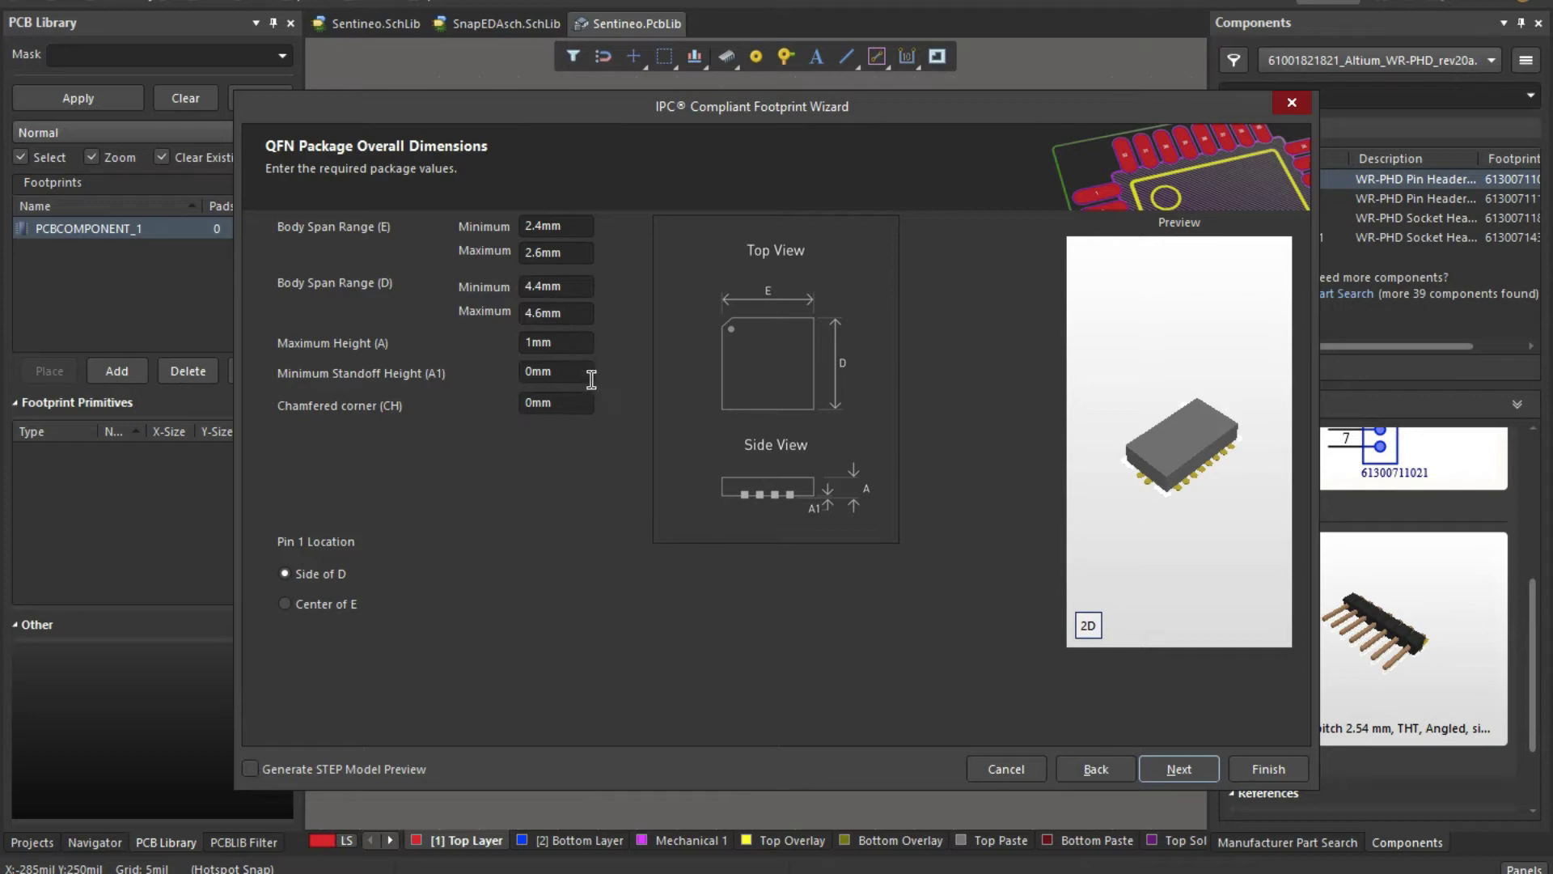
key(ctrl+Left)
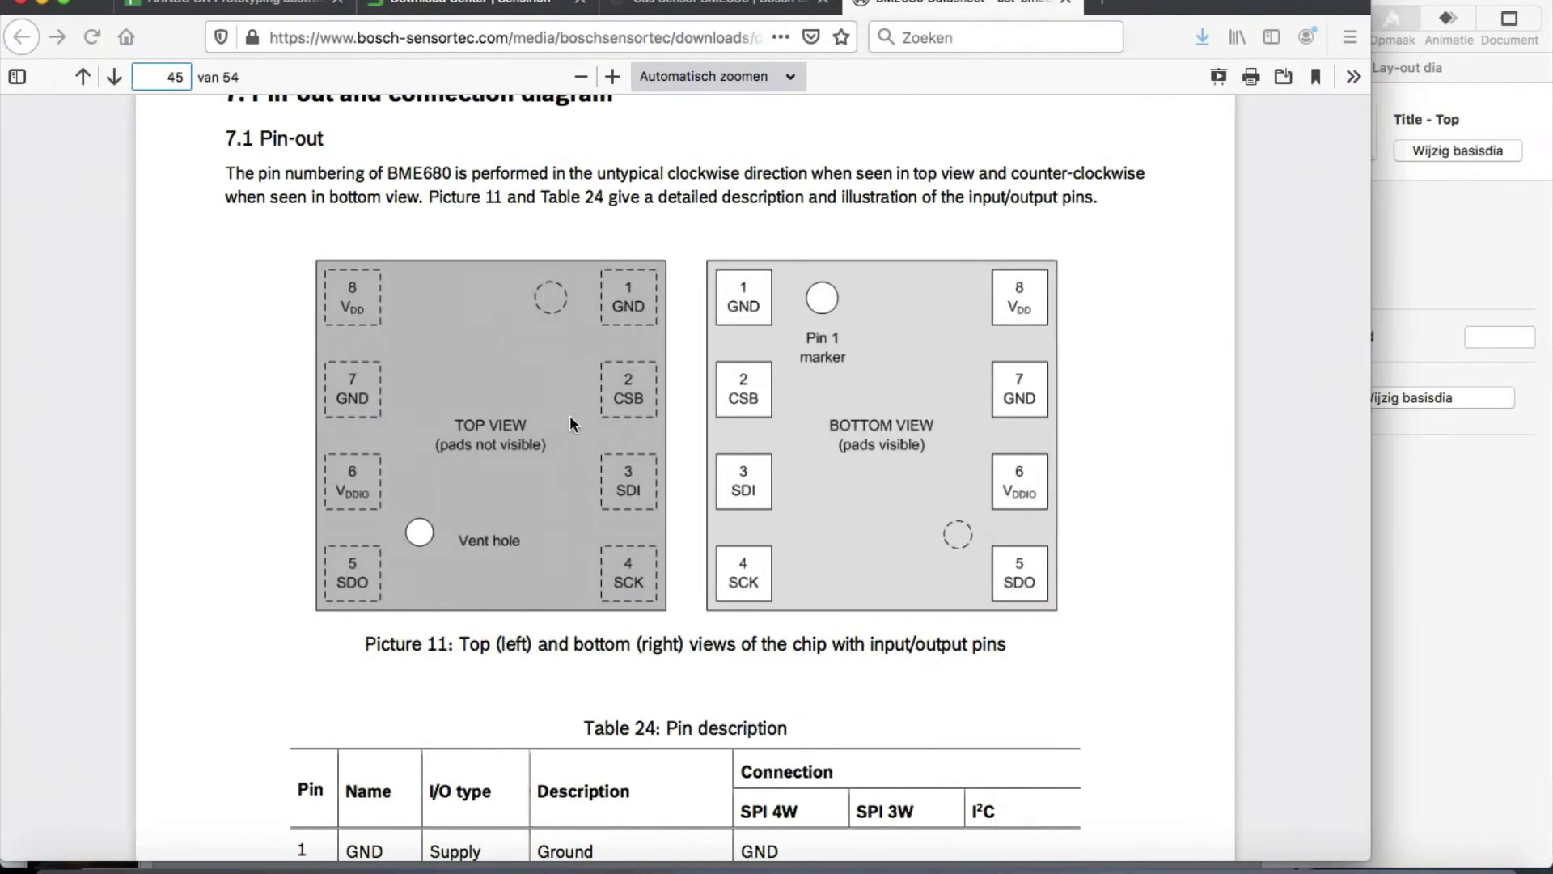
scroll(788, 431, down, 10)
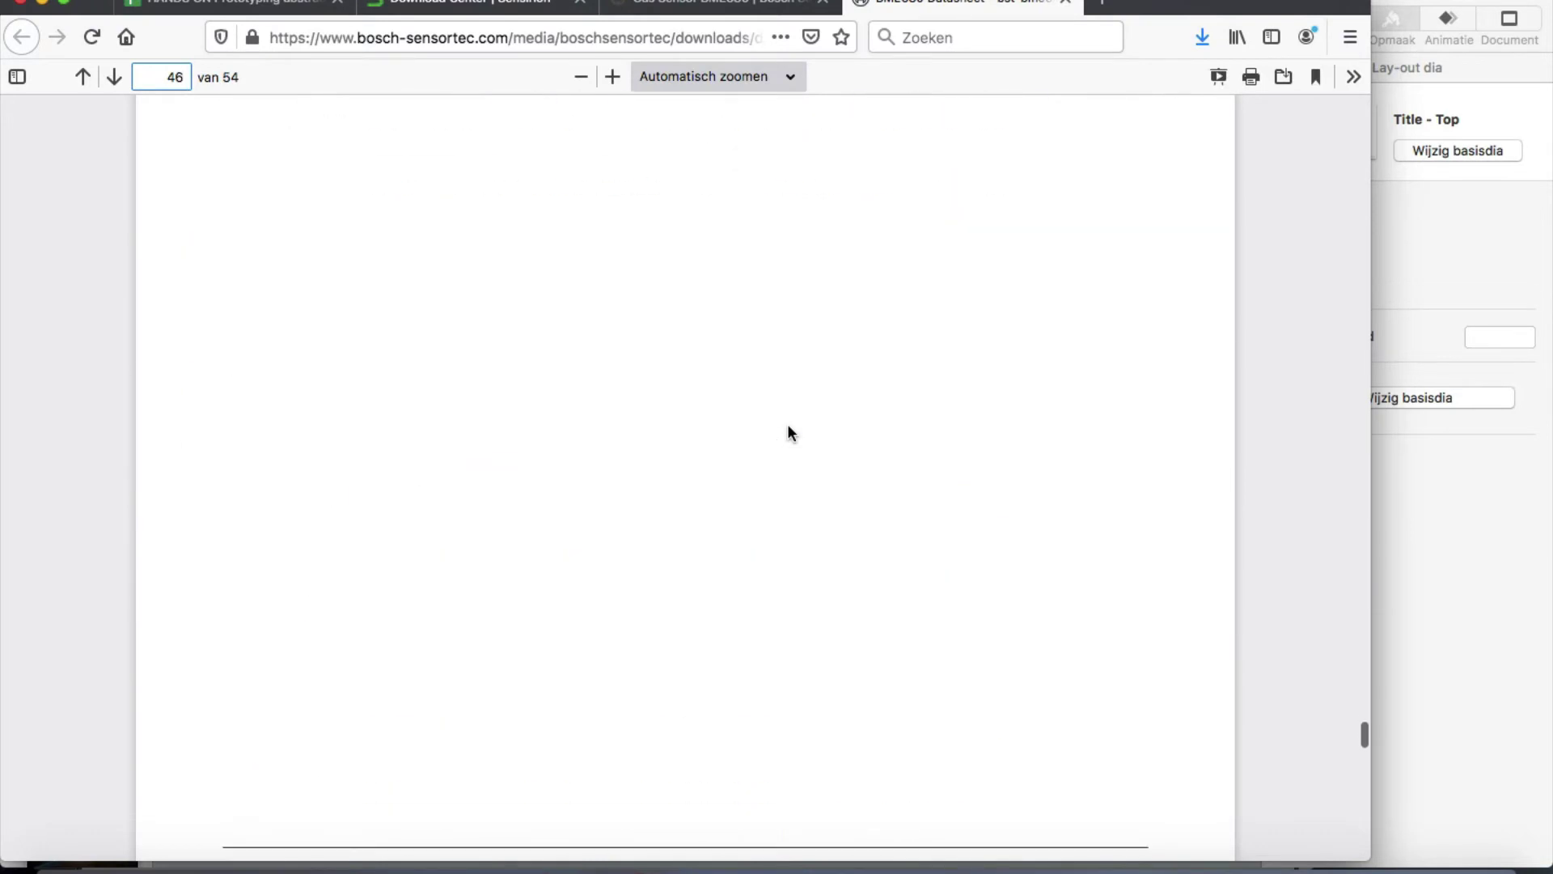
scroll(788, 425, down, 10)
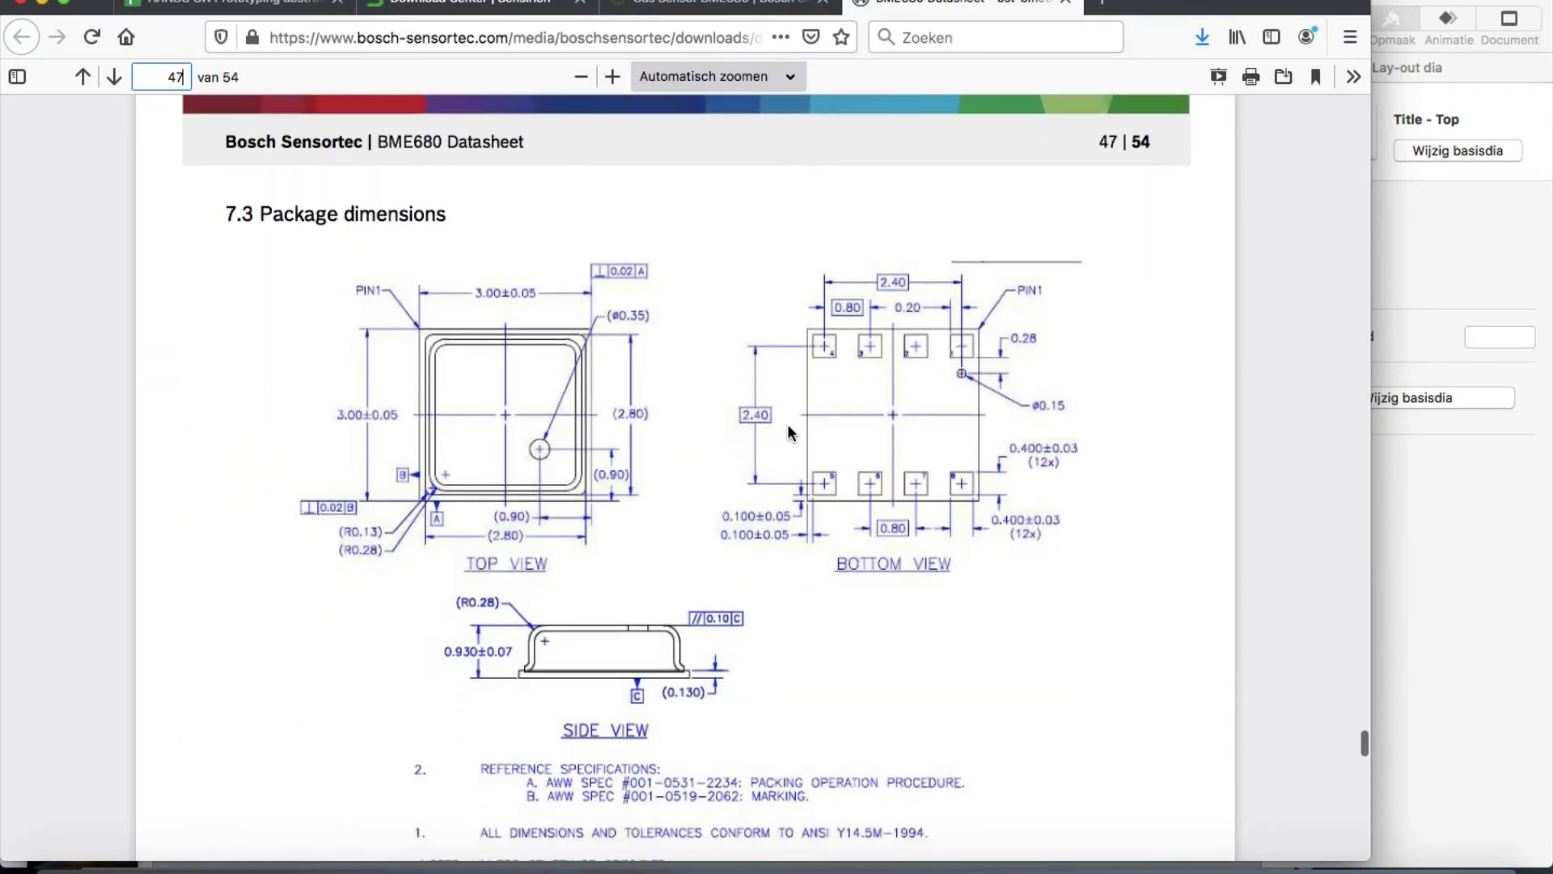
key(ctrl+Right)
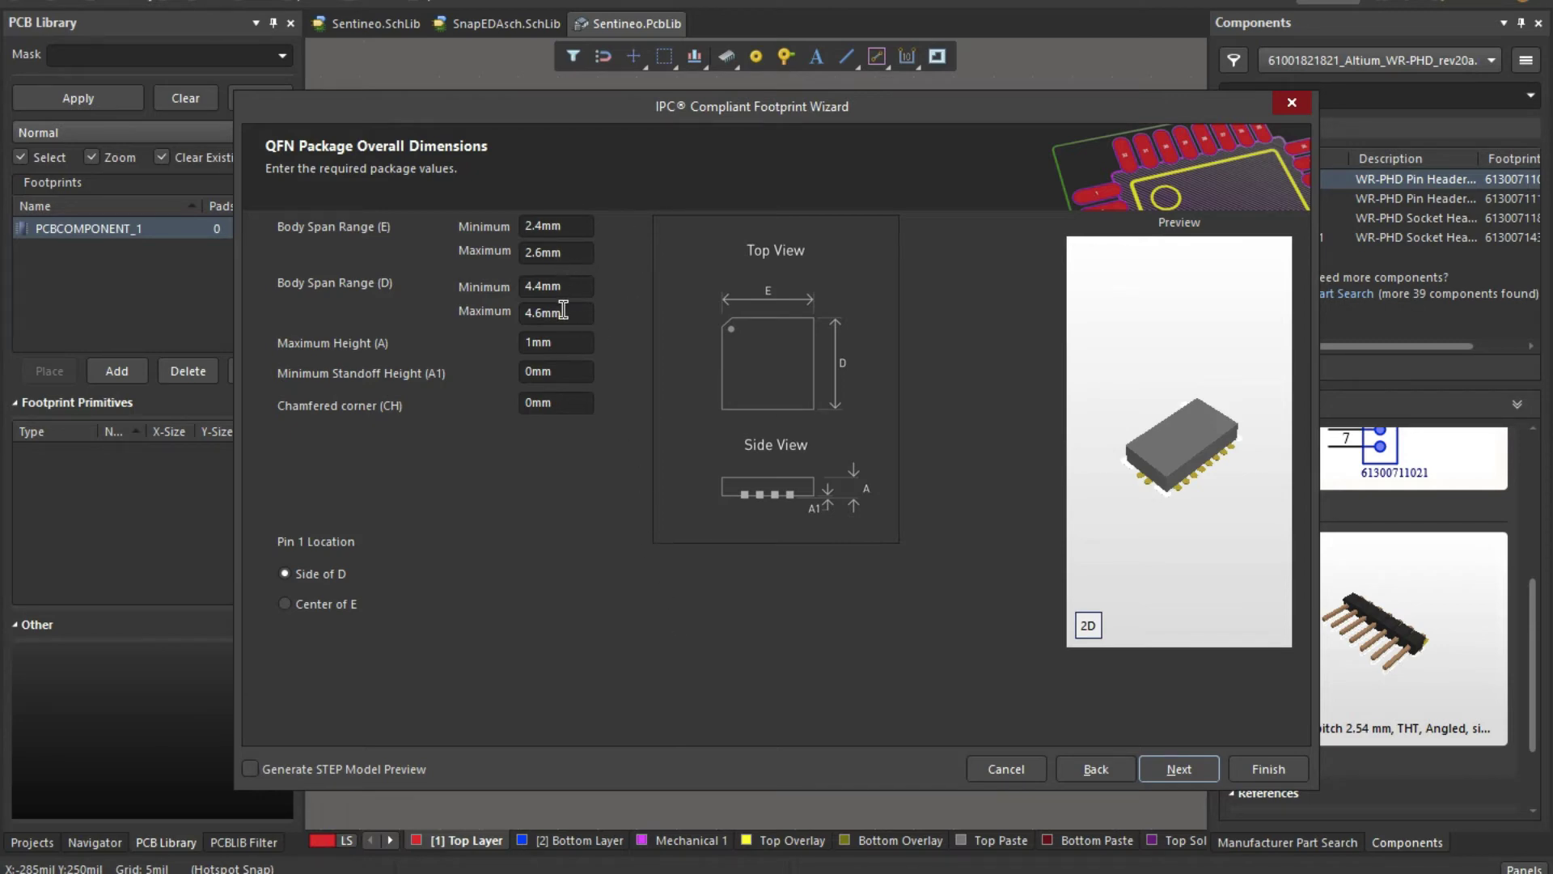
key(ctrl+Left)
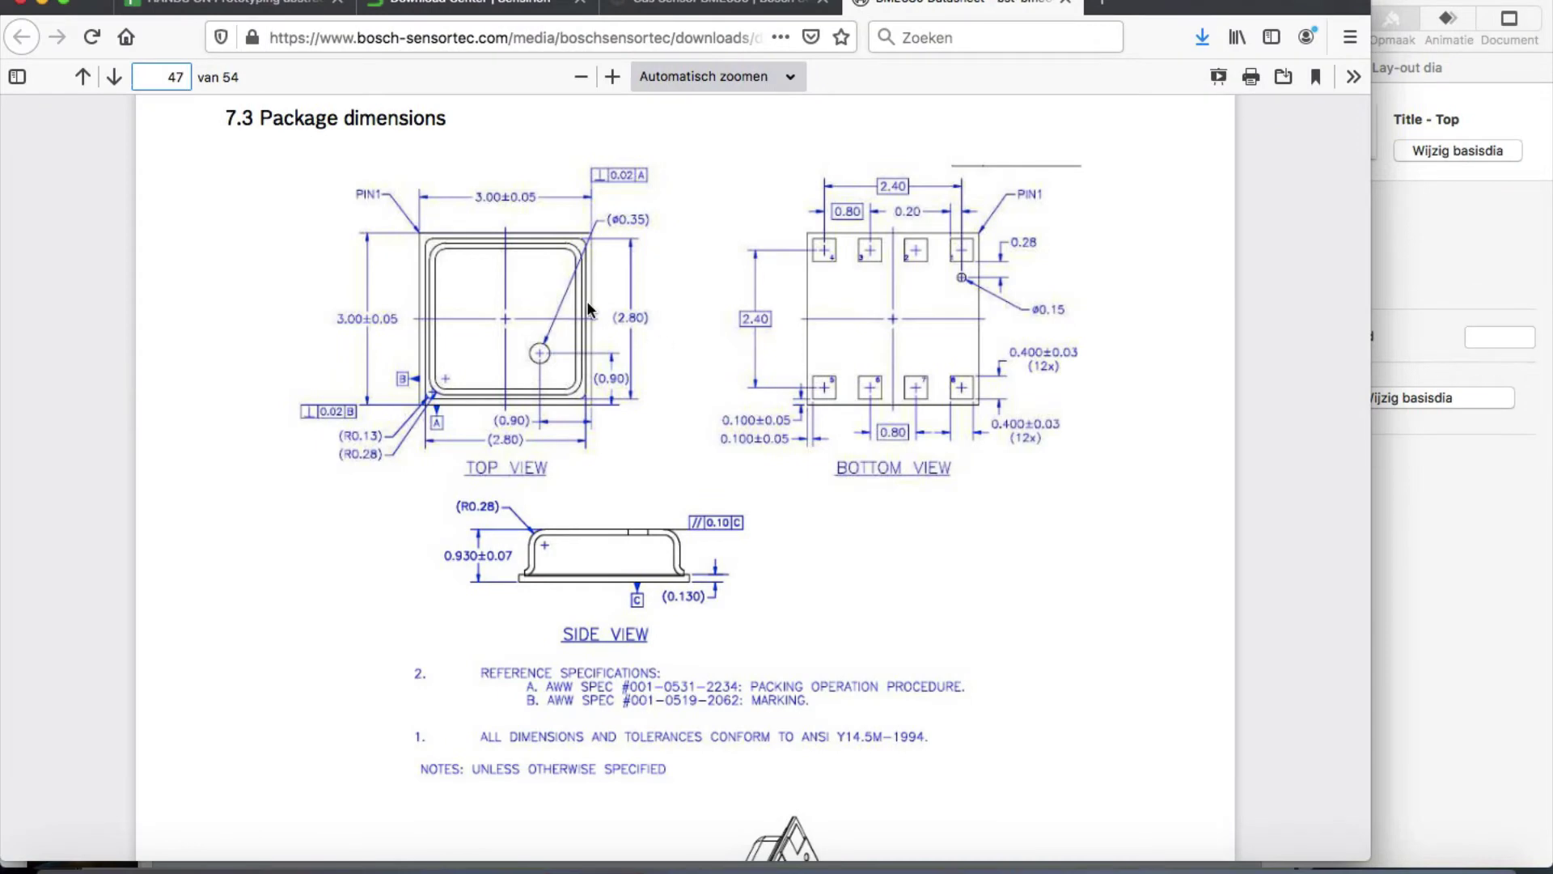
key(ctrl+Right)
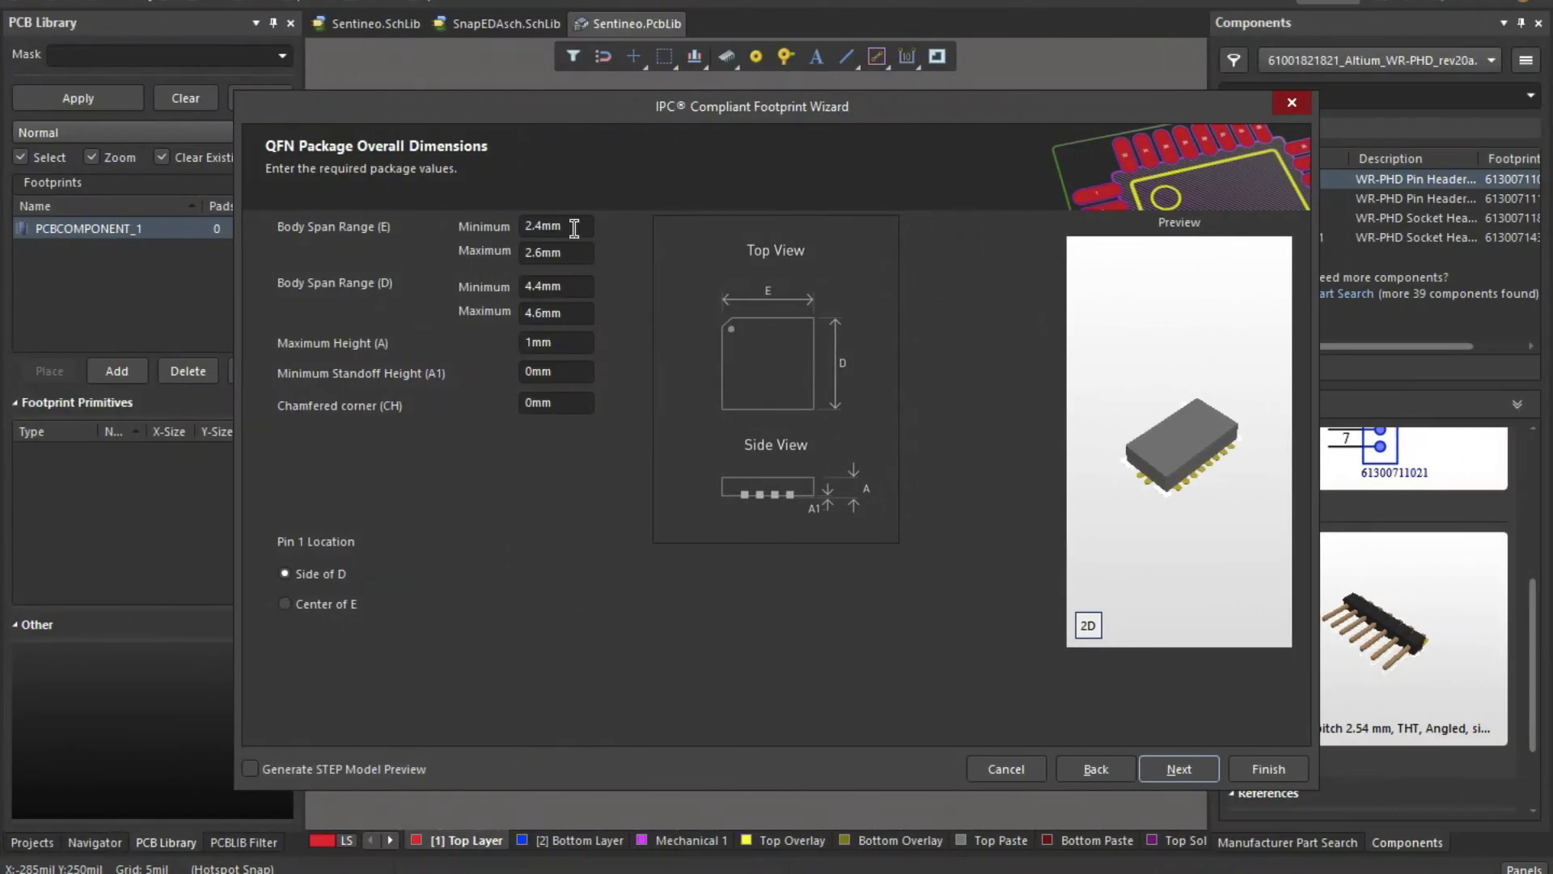
Step: Enter 3mm as minimum and maximum for both body spans E and D
click(574, 228)
text(3)
key(Tab)
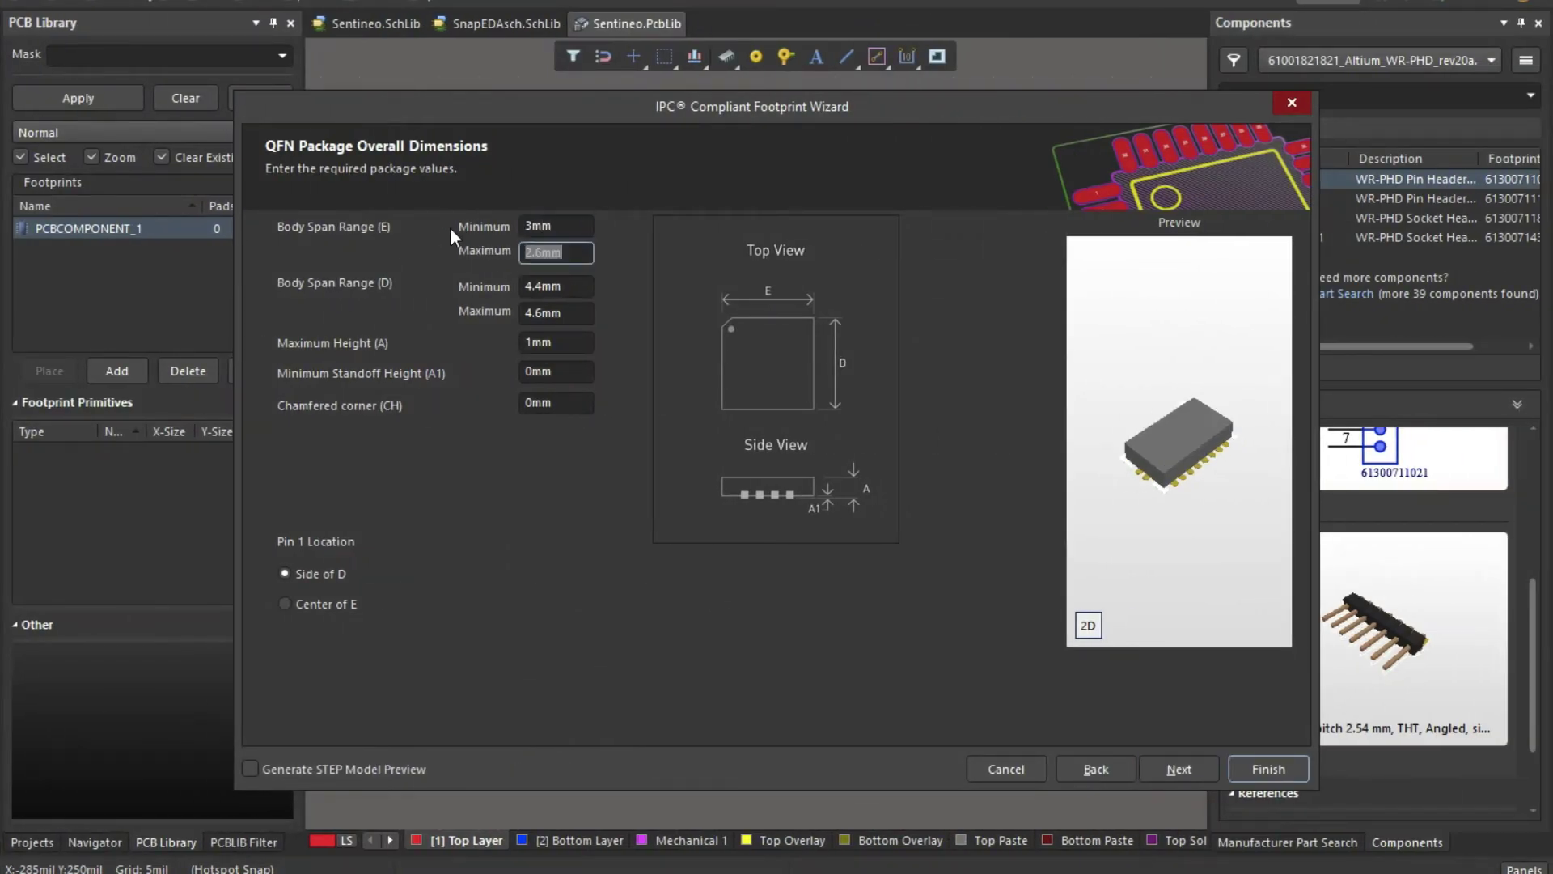
text(3mm)
key(Tab)
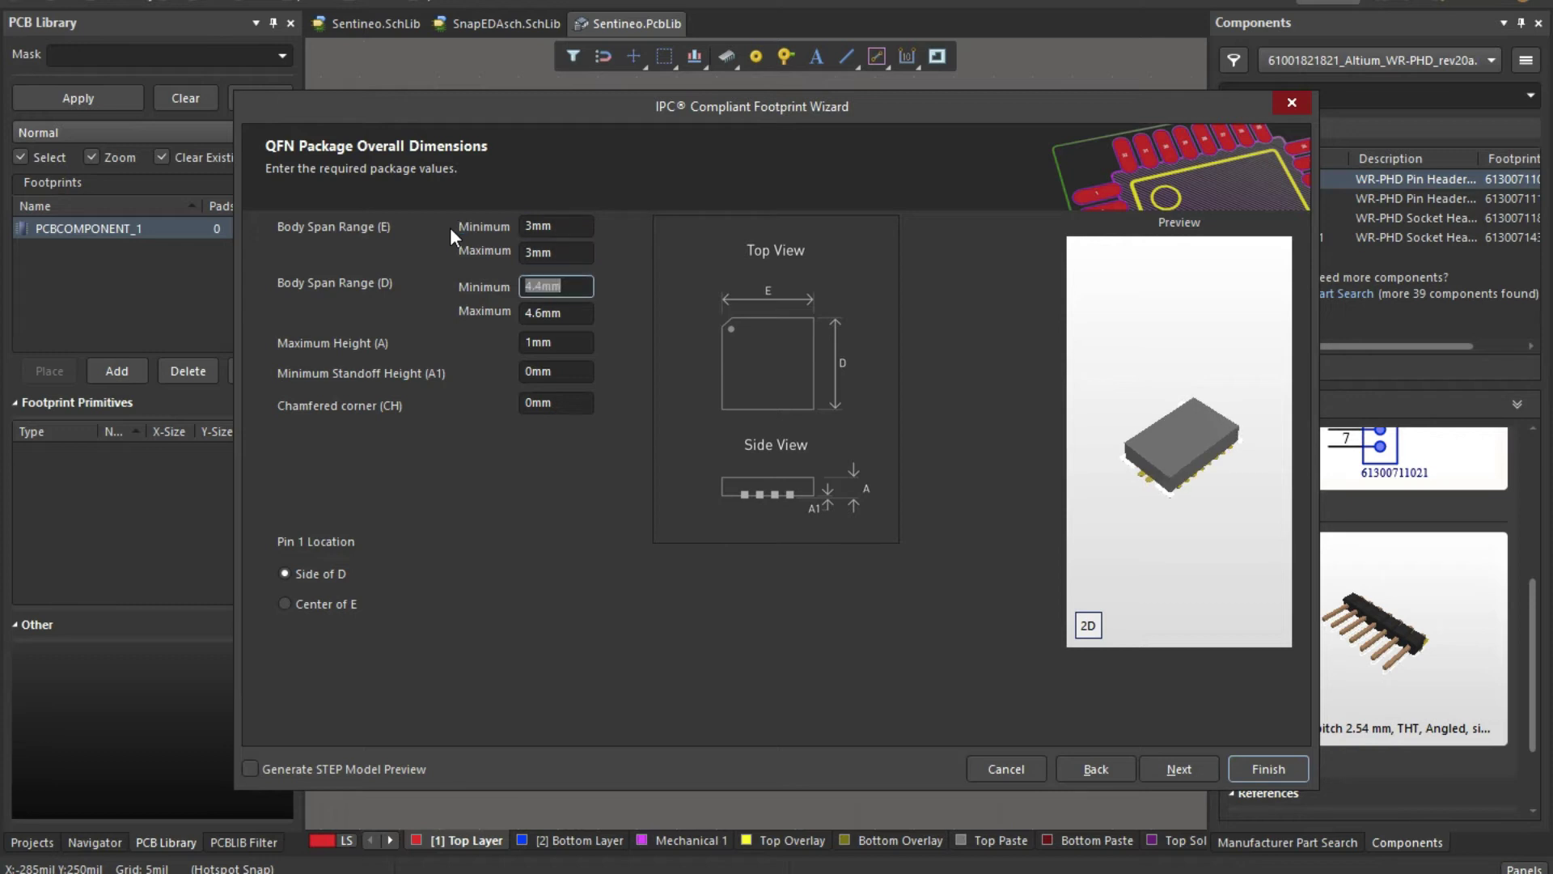
text(3mm)
key(Tab)
text(3mm)
key(Tab)
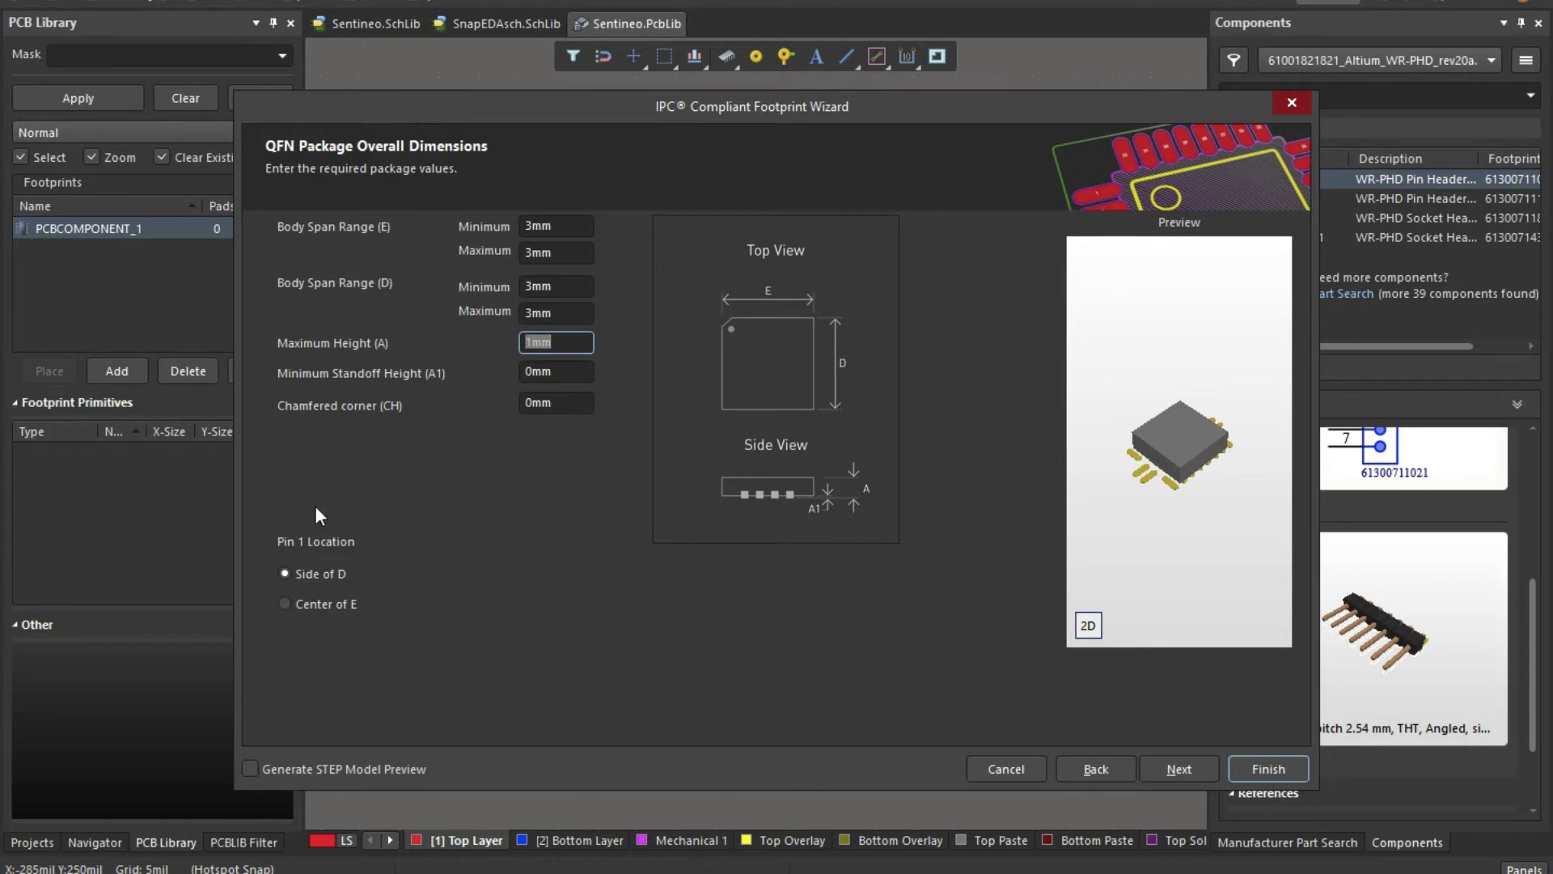
Step: Set the minimum and maximum lead width to 0.3mm
click(1180, 769)
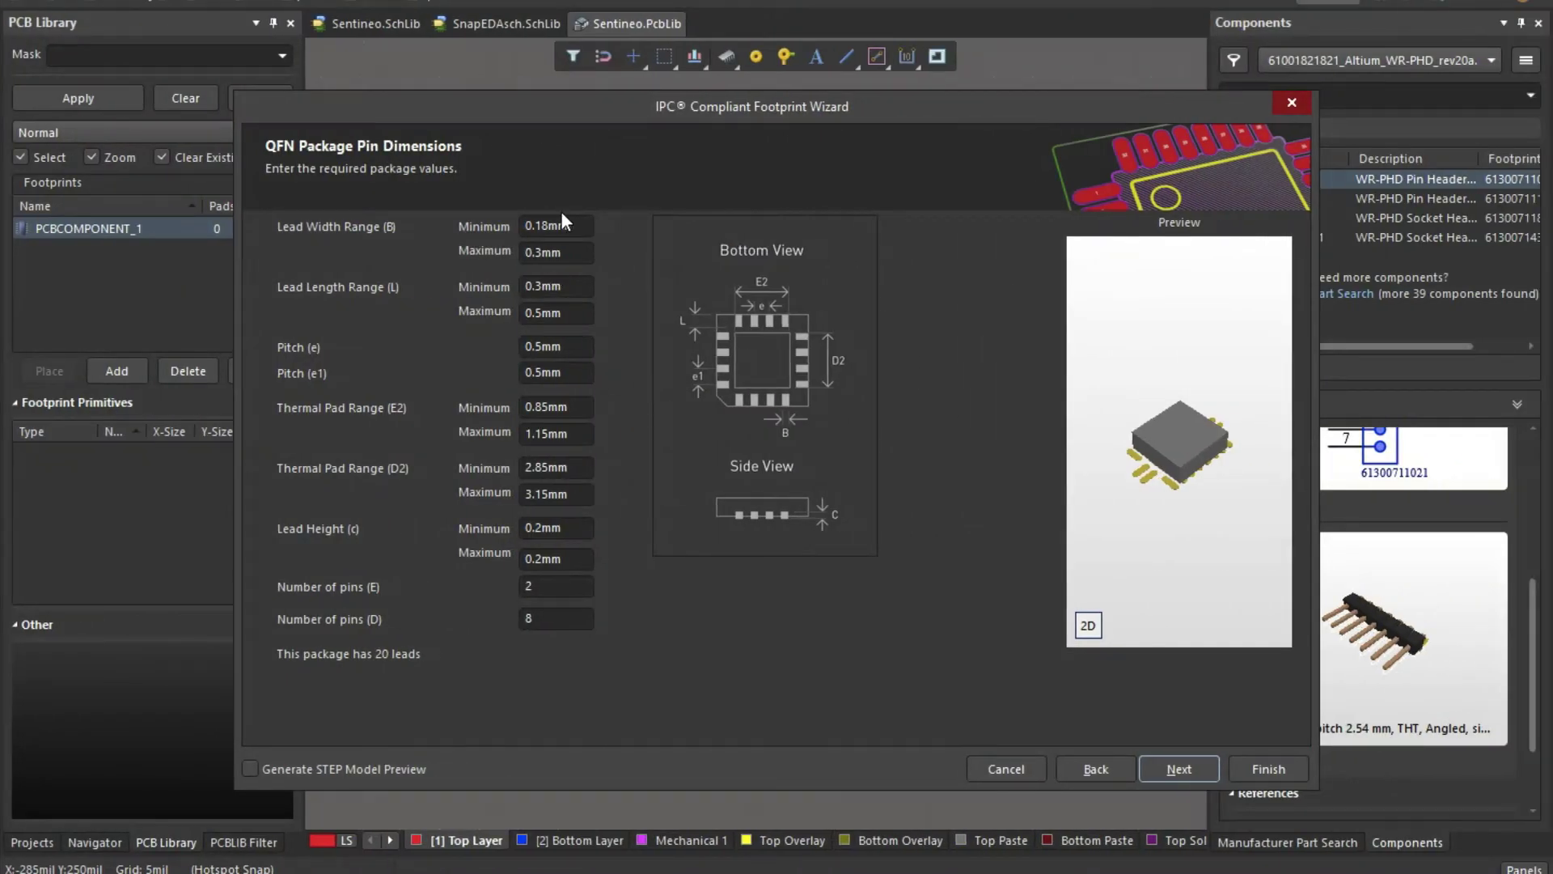
double_click(580, 224)
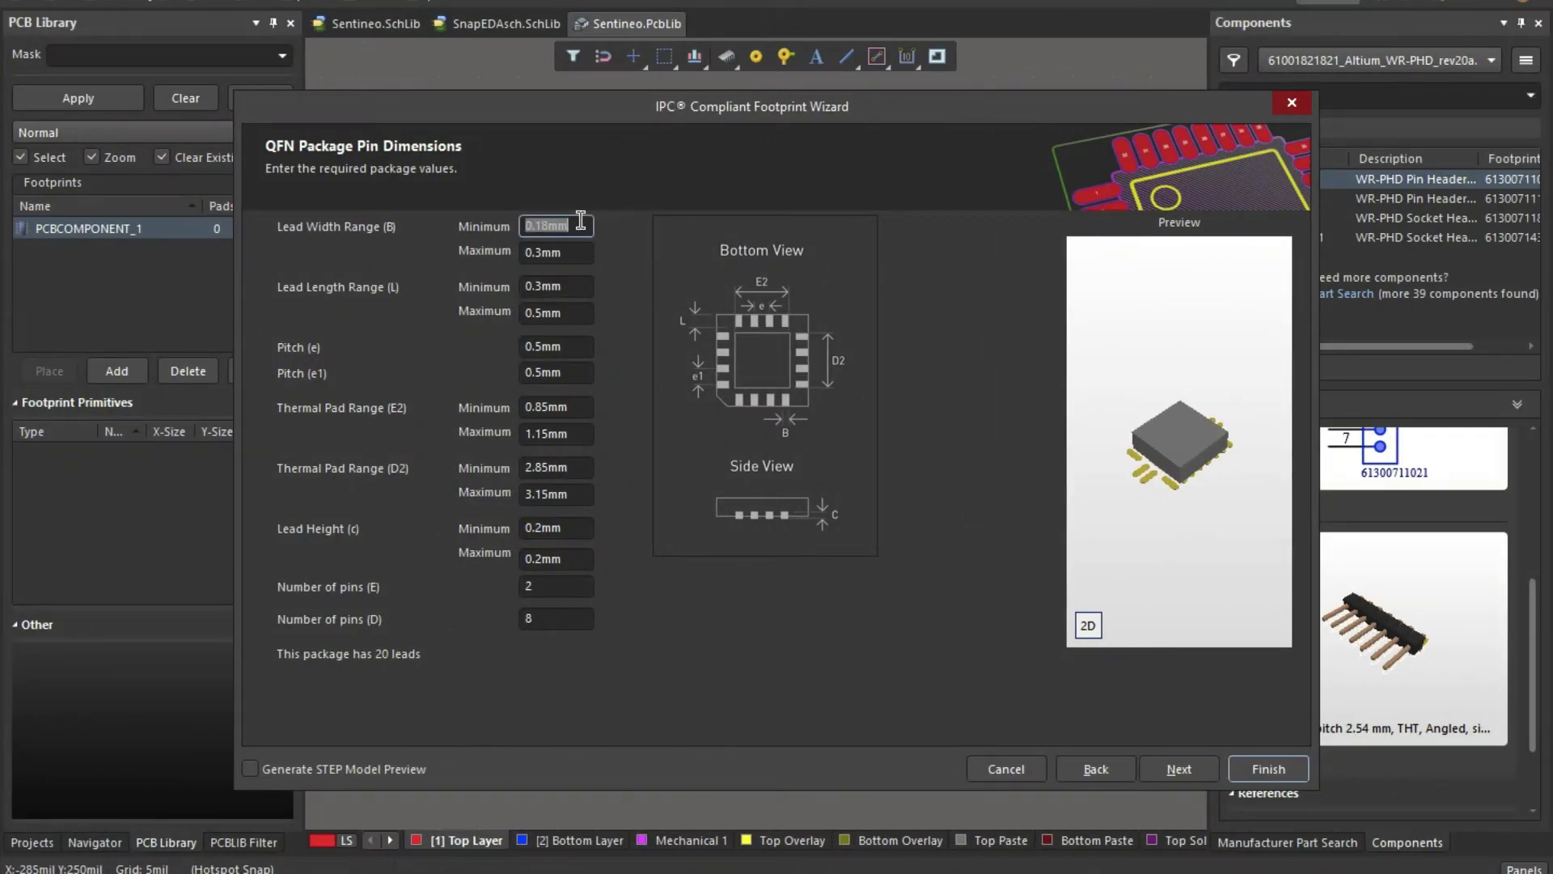
text(0.3mm)
key(Tab)
text(0.3mm)
key(Tab)
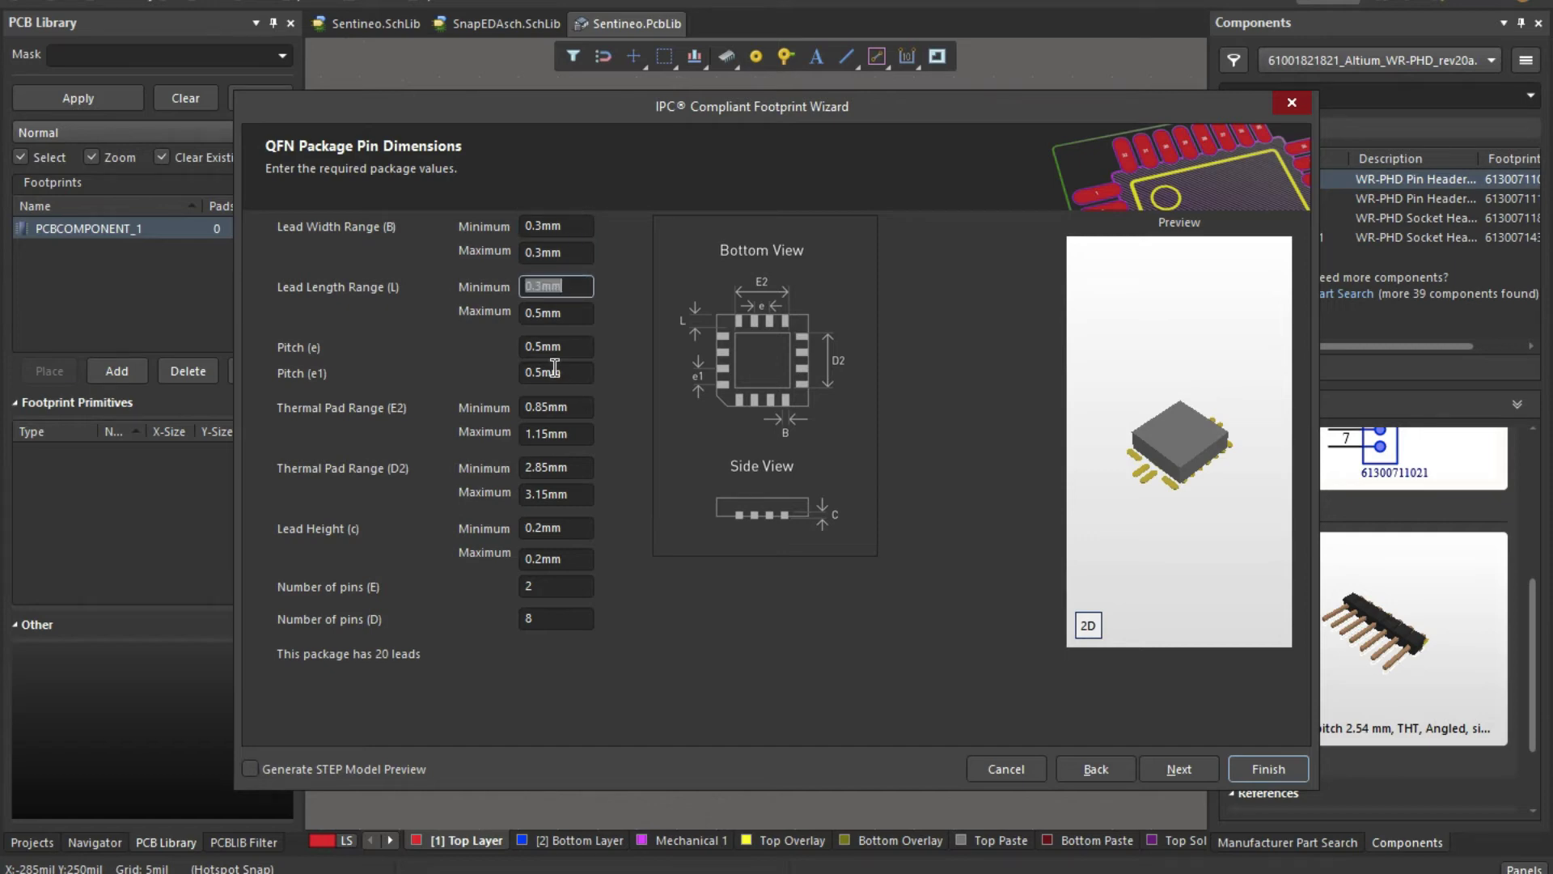
Step: Set pitch (e) and (e1) to 0.8mm after checking the datasheet
click(578, 348)
key(ctrl+Left)
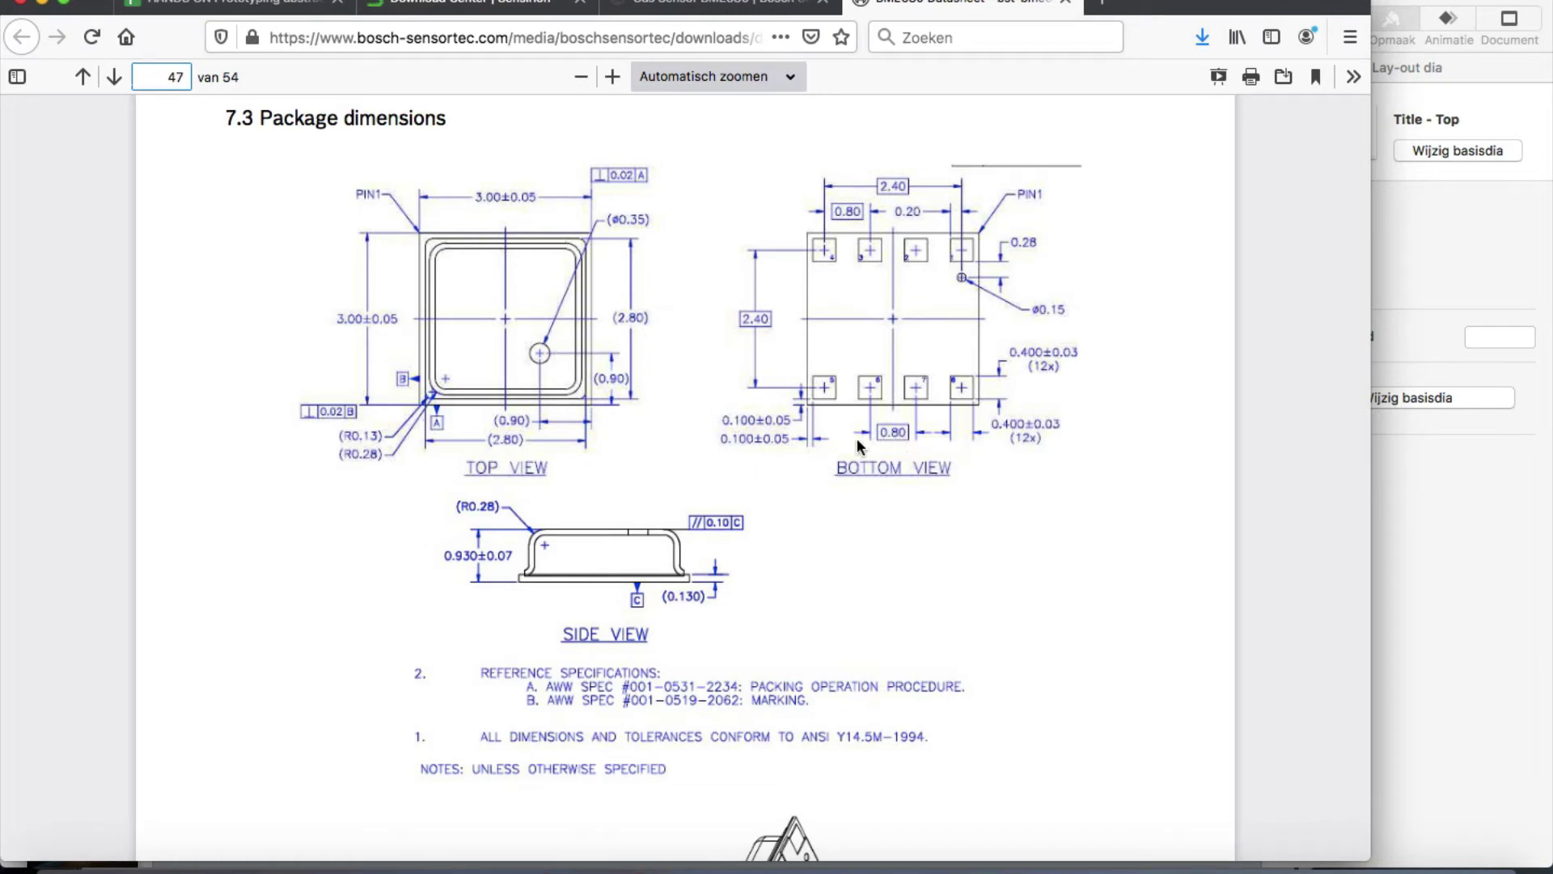
key(ctrl+Right)
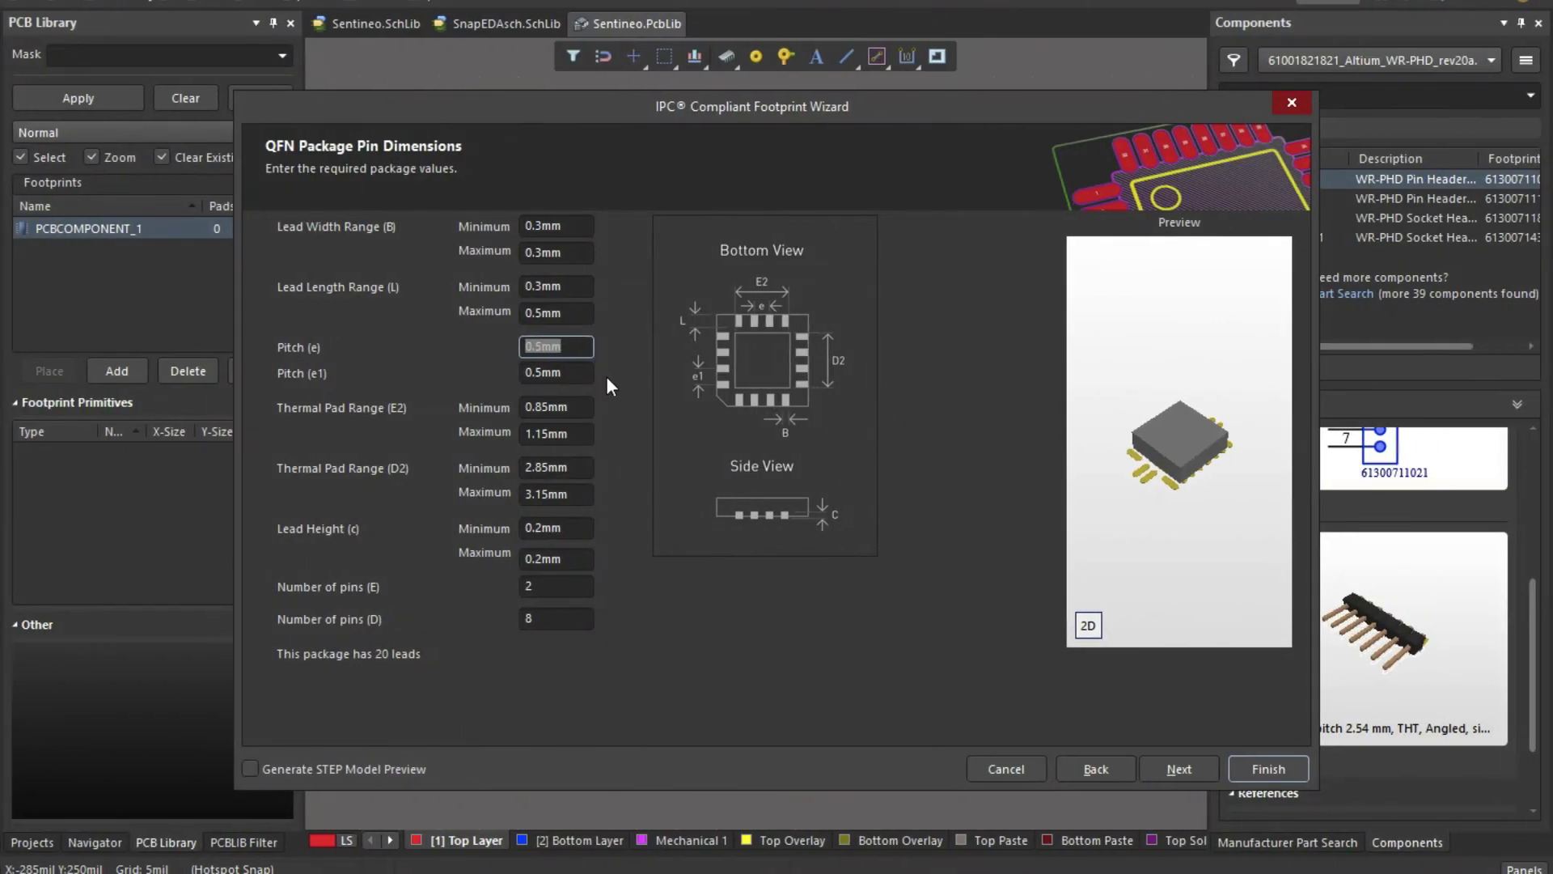
text(0.8mm)
key(Tab)
text(0.8mm)
key(Tab)
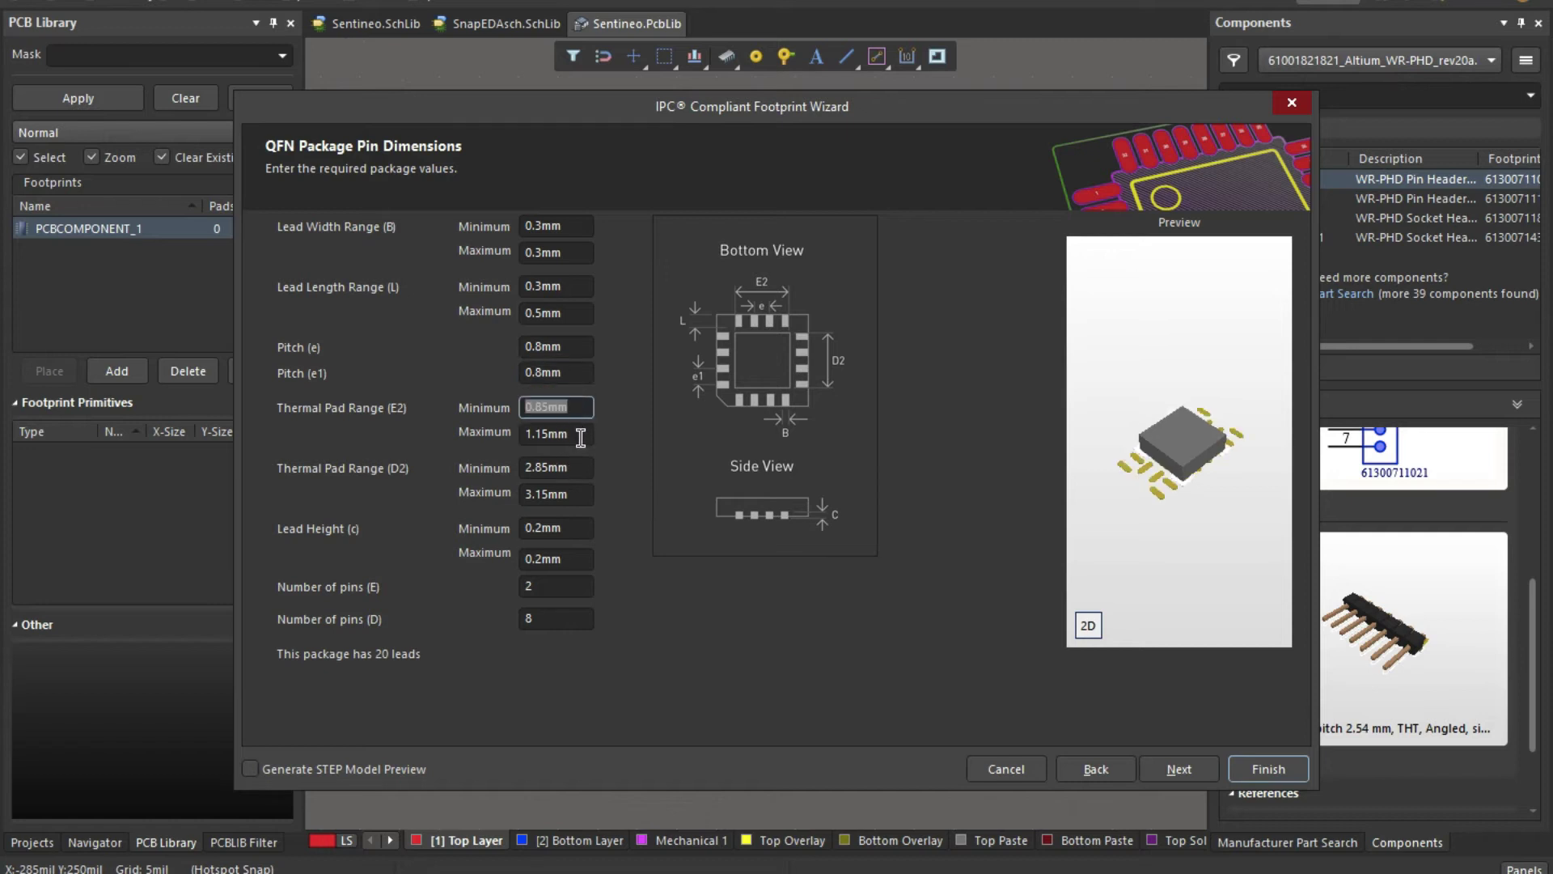
Step: Set 4 pins on side D and 0 pins on side E, giving 8 leads
double_click(550, 587)
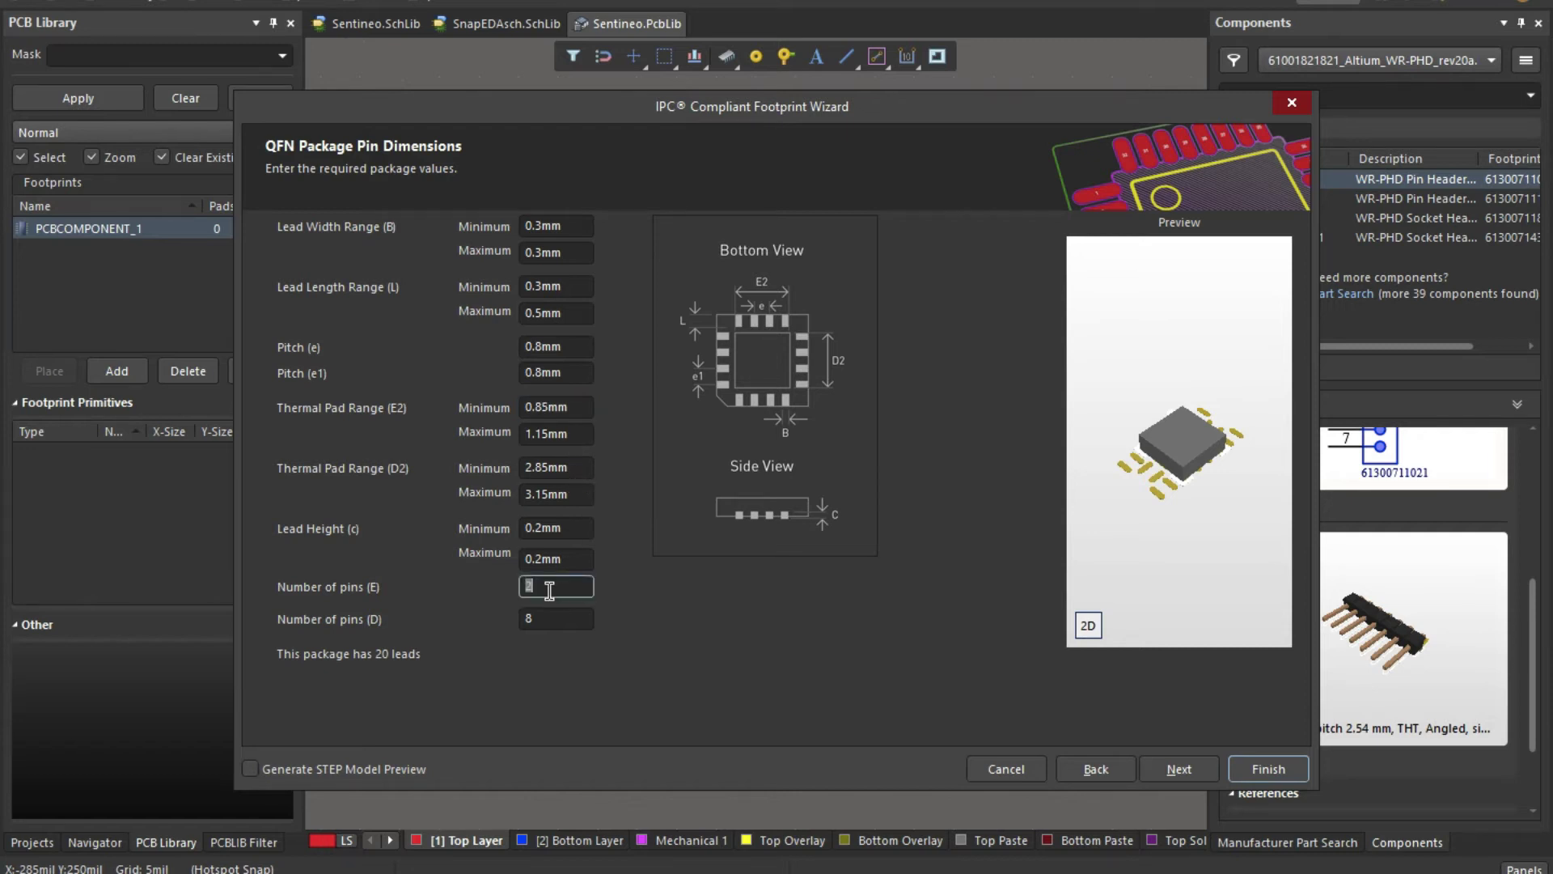
key(Tab)
text(4)
key(shift+Tab)
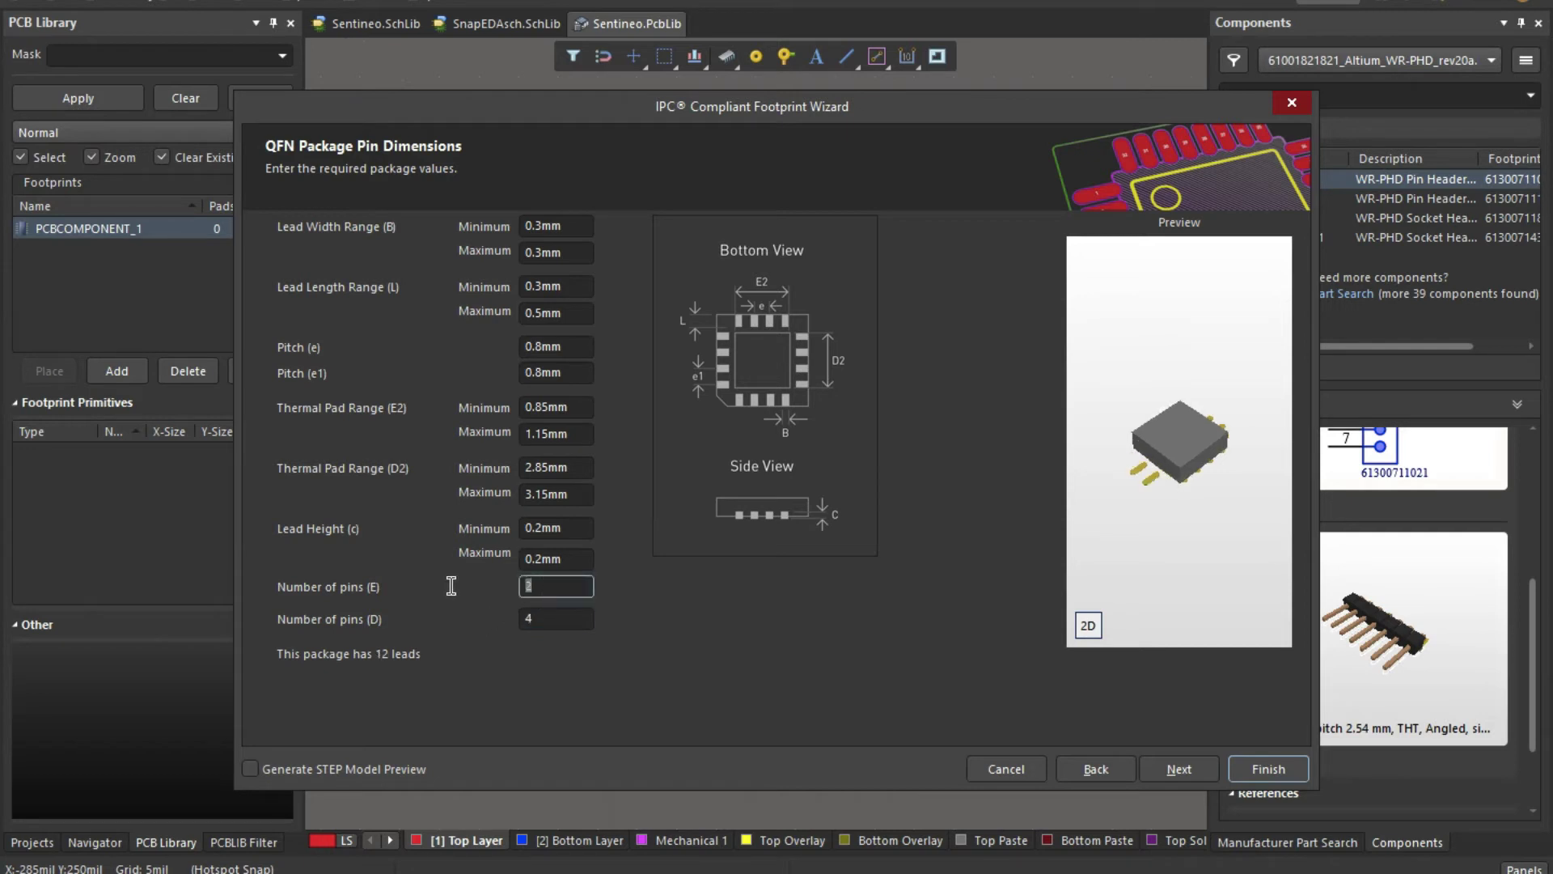
text(0)
key(Tab)
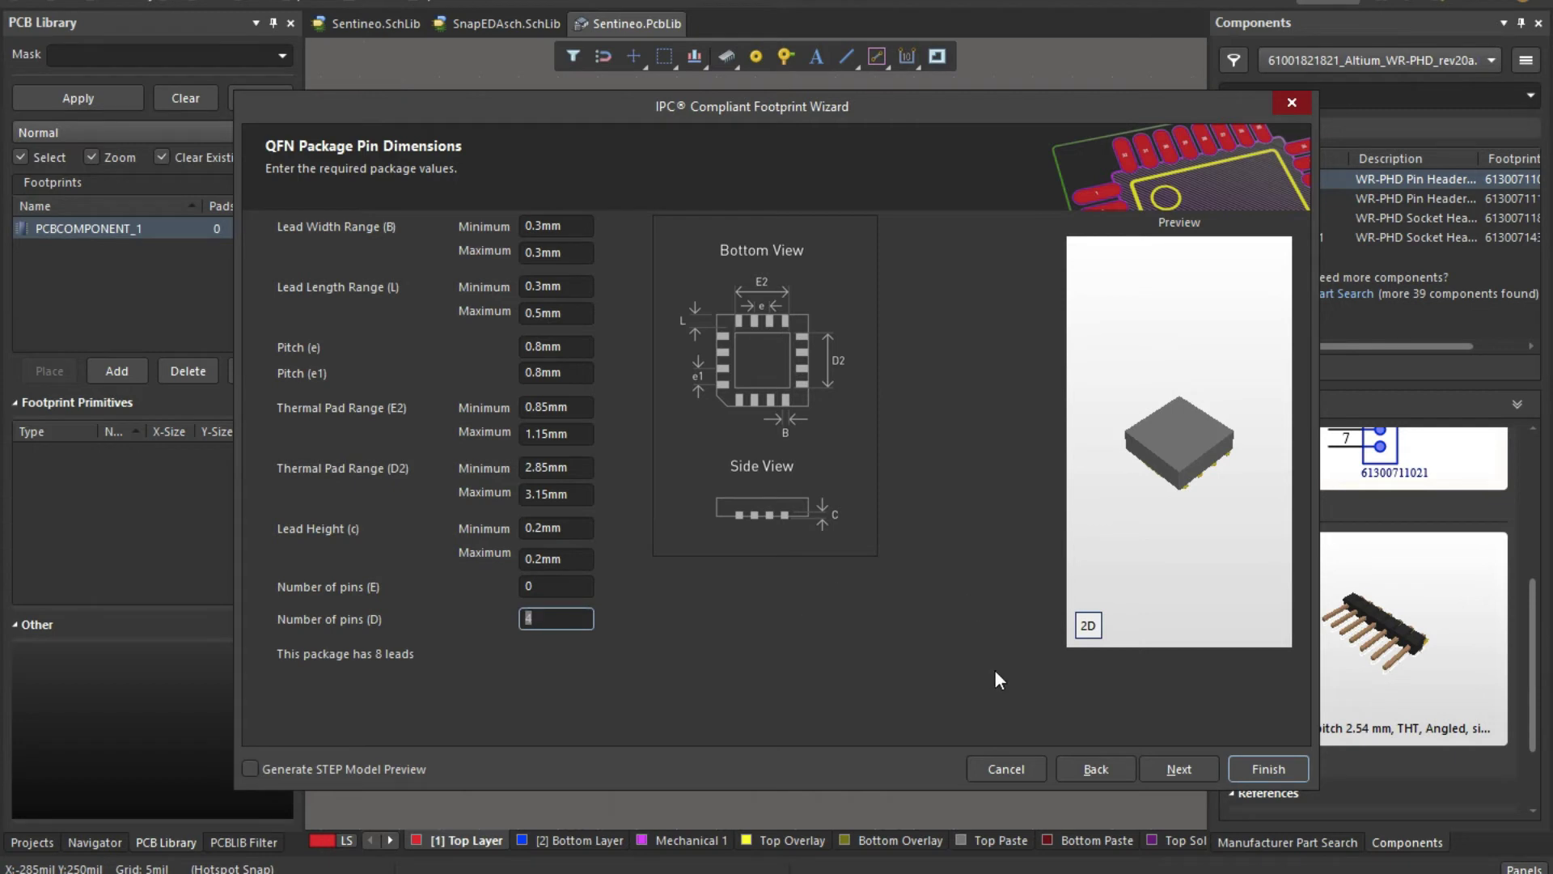
Step: Skip ahead to the footprint dimensions page, preview in 2D, and choose rectangular pads
click(1168, 762)
click(1170, 763)
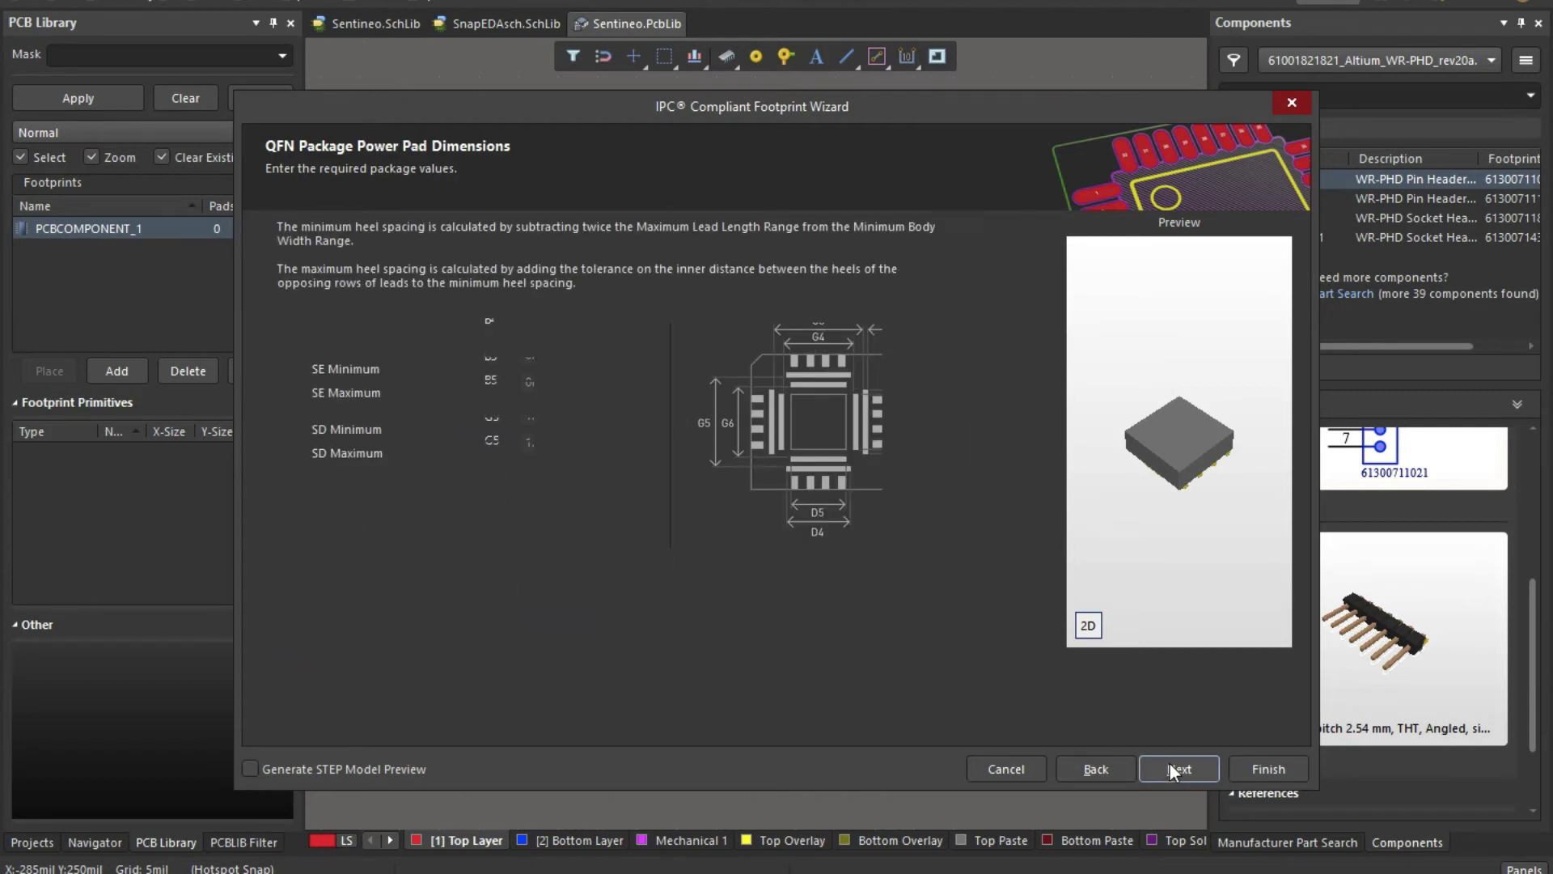
click(1170, 764)
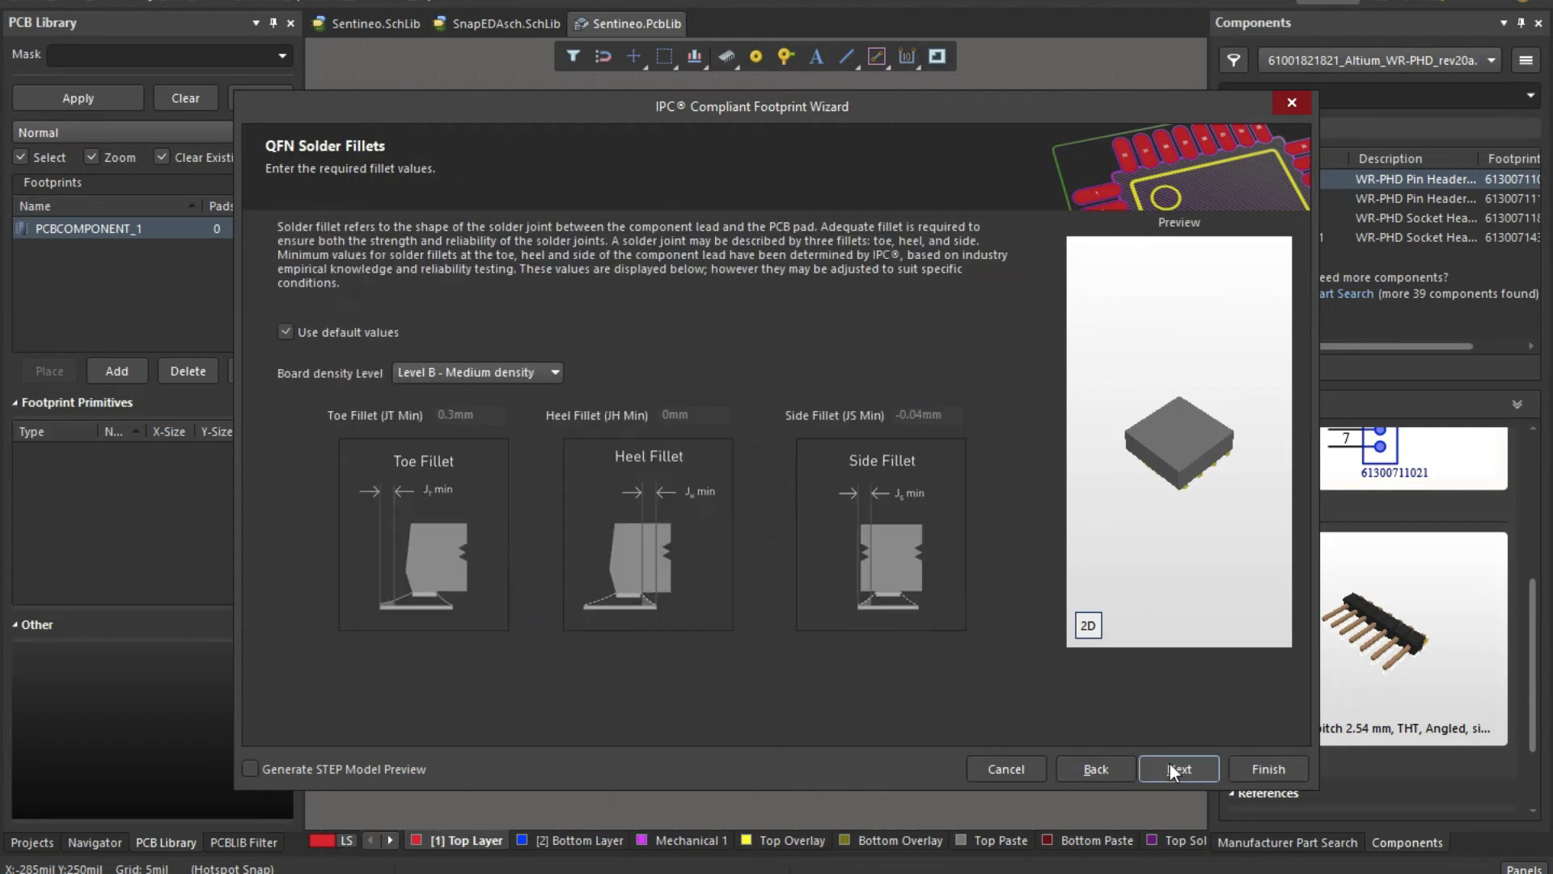
click(1170, 765)
click(1172, 767)
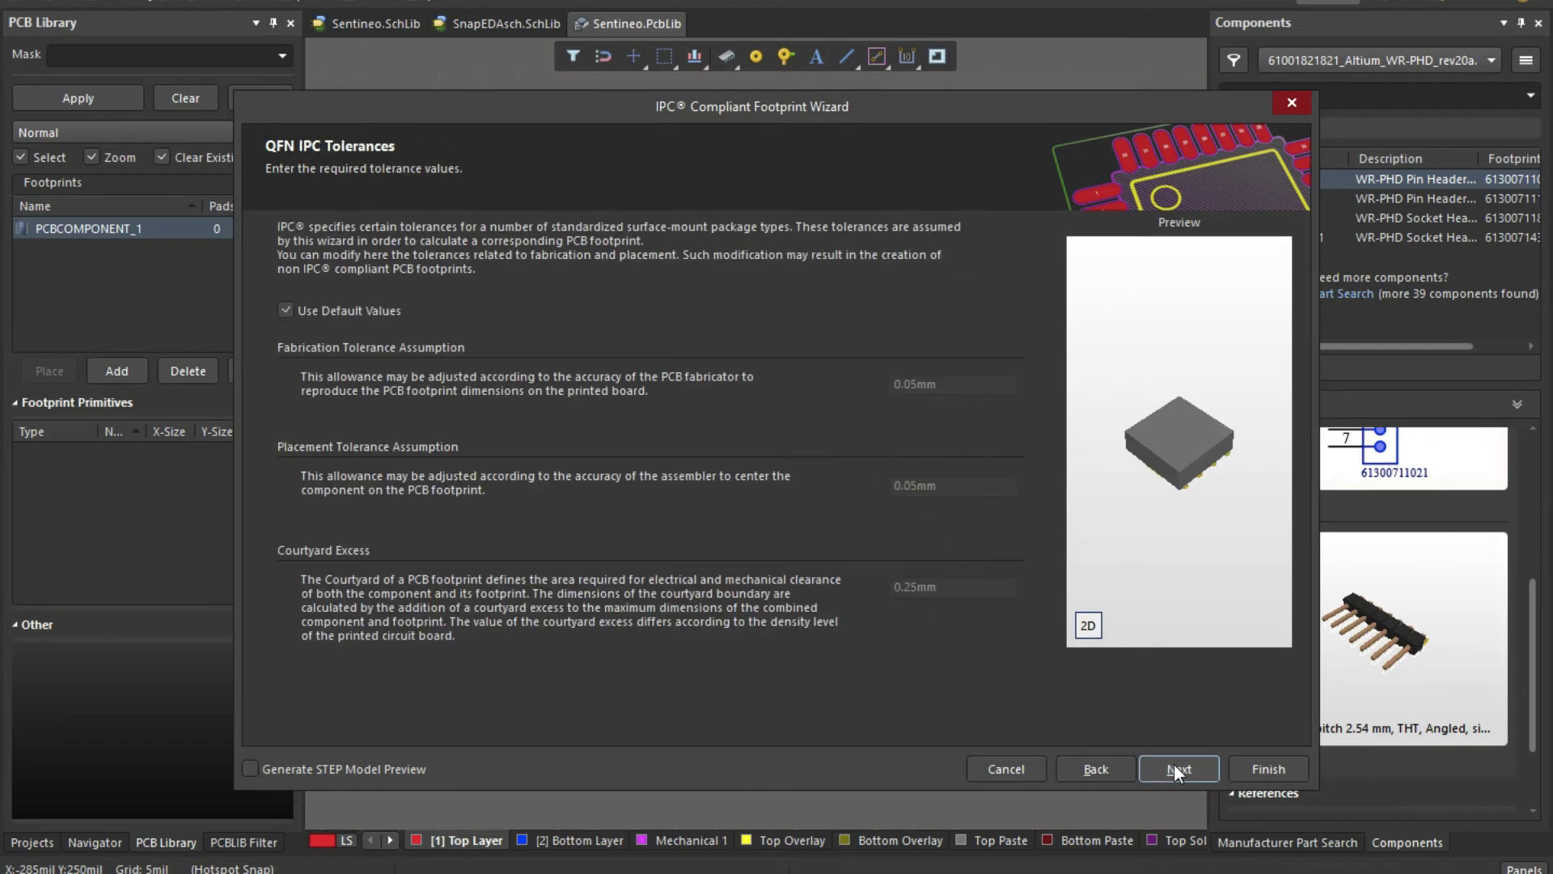
click(1173, 766)
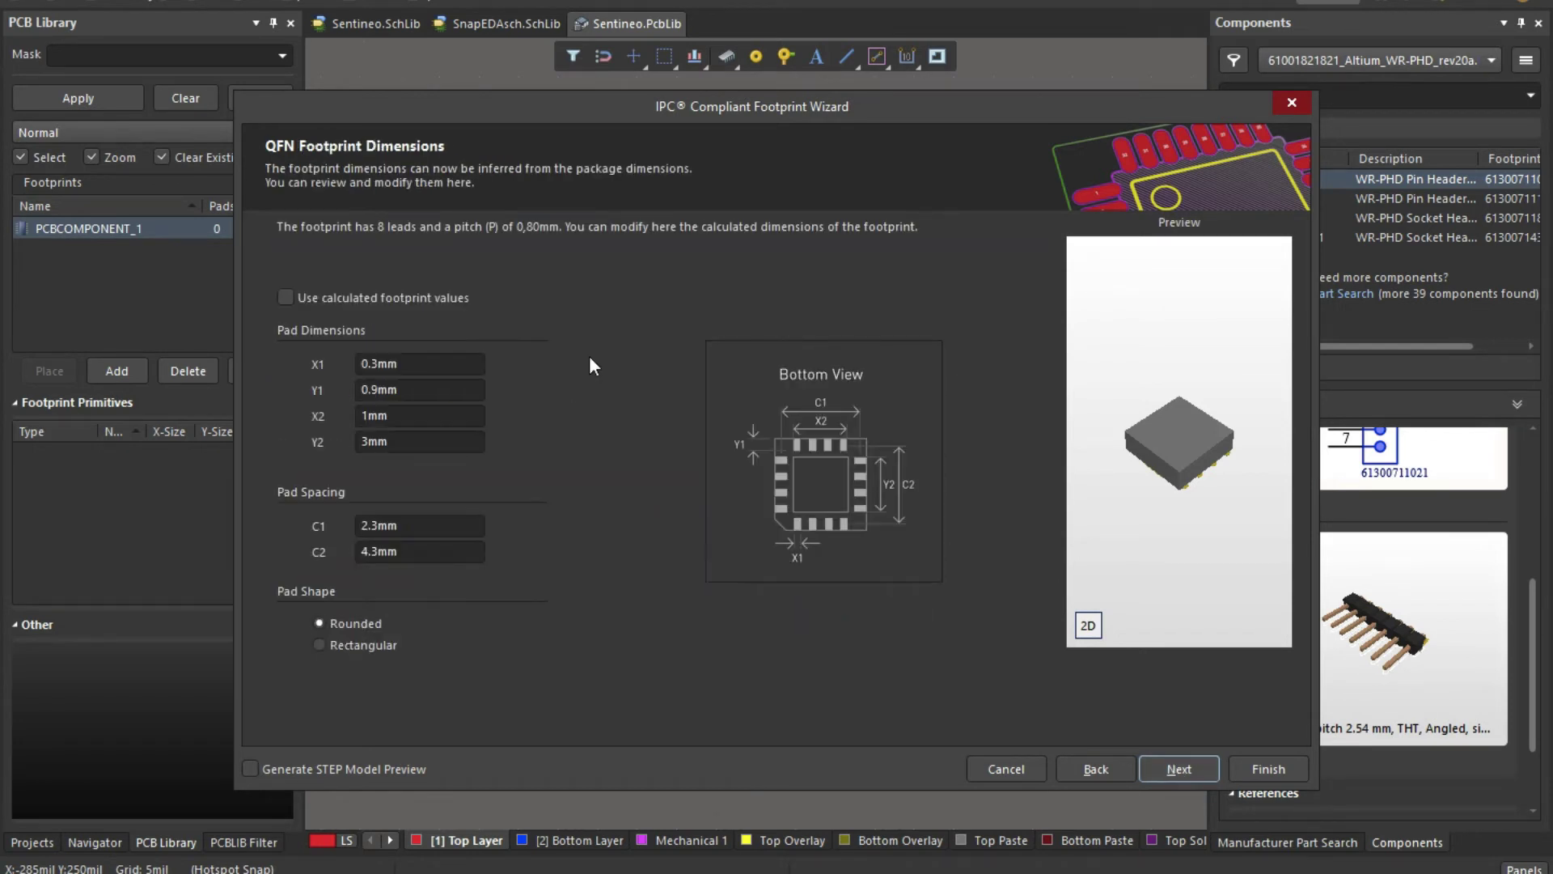
click(430, 364)
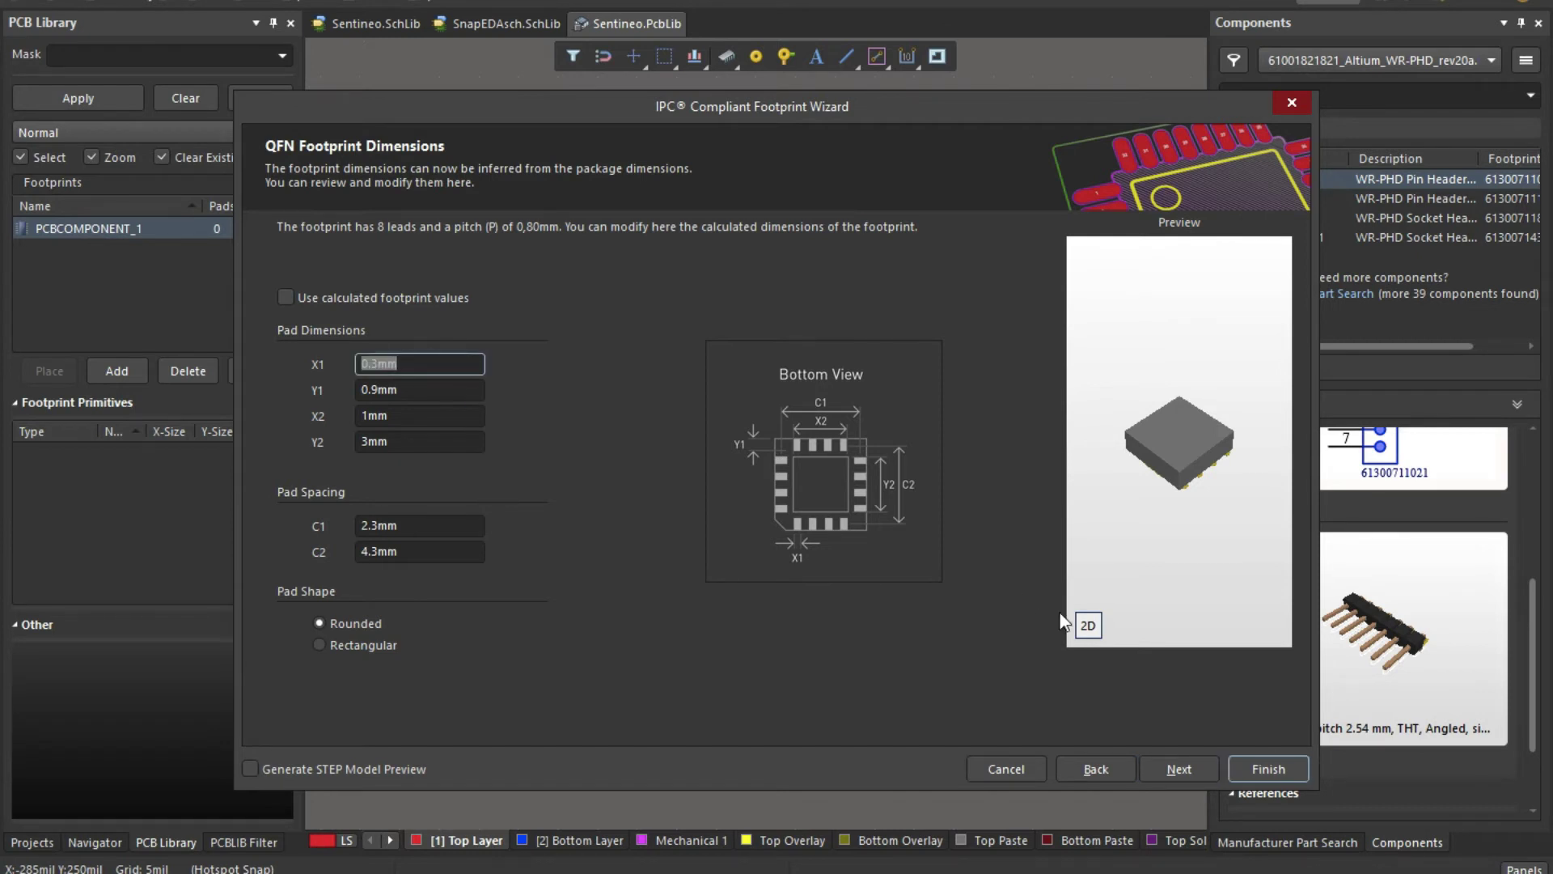
click(1089, 625)
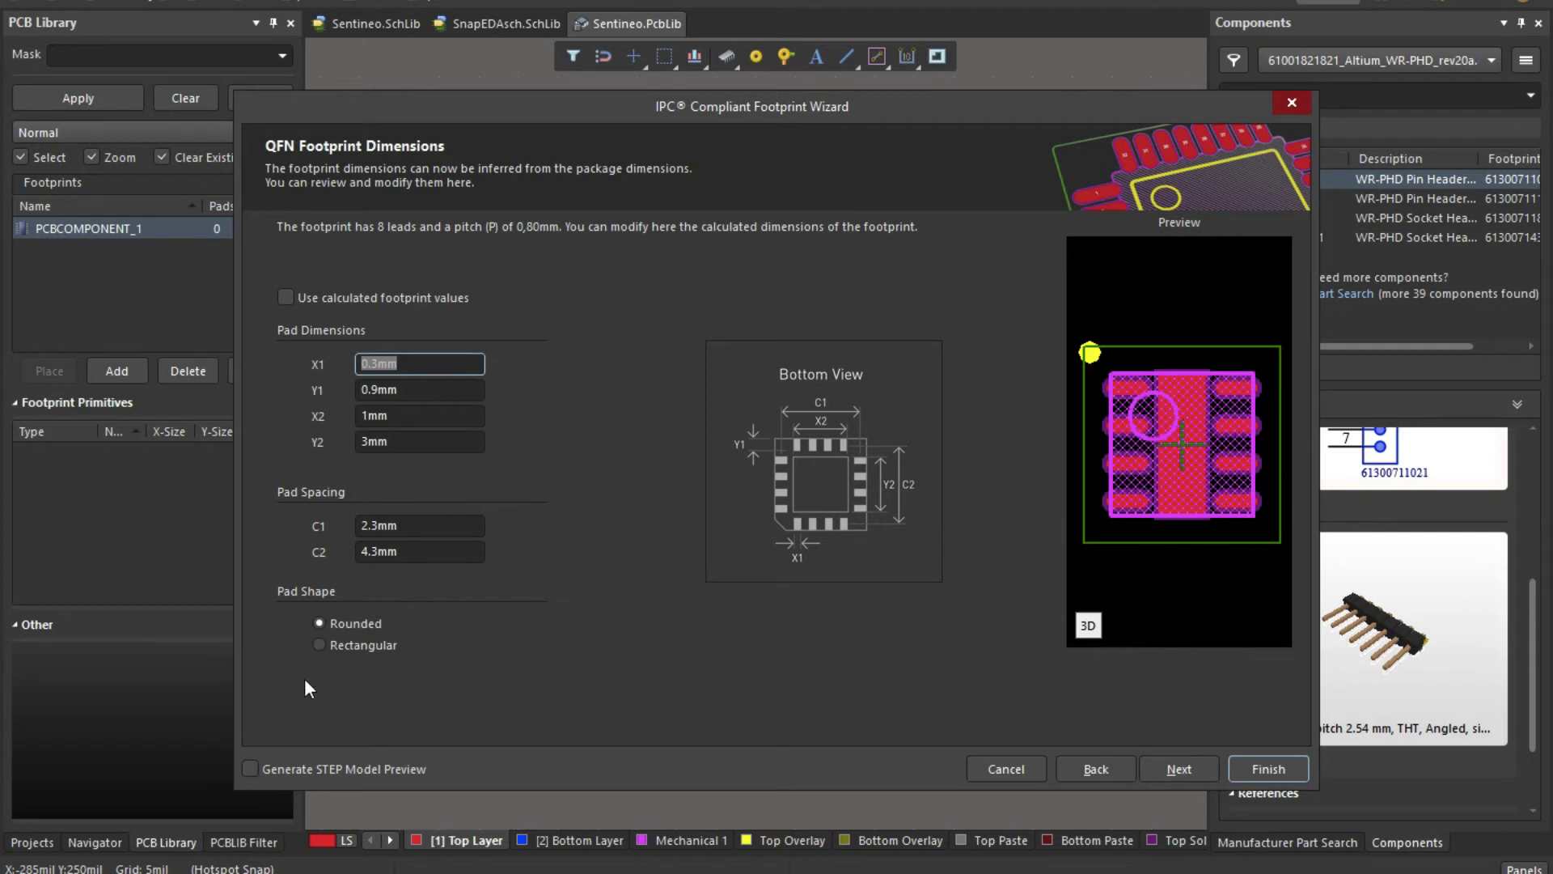
click(319, 645)
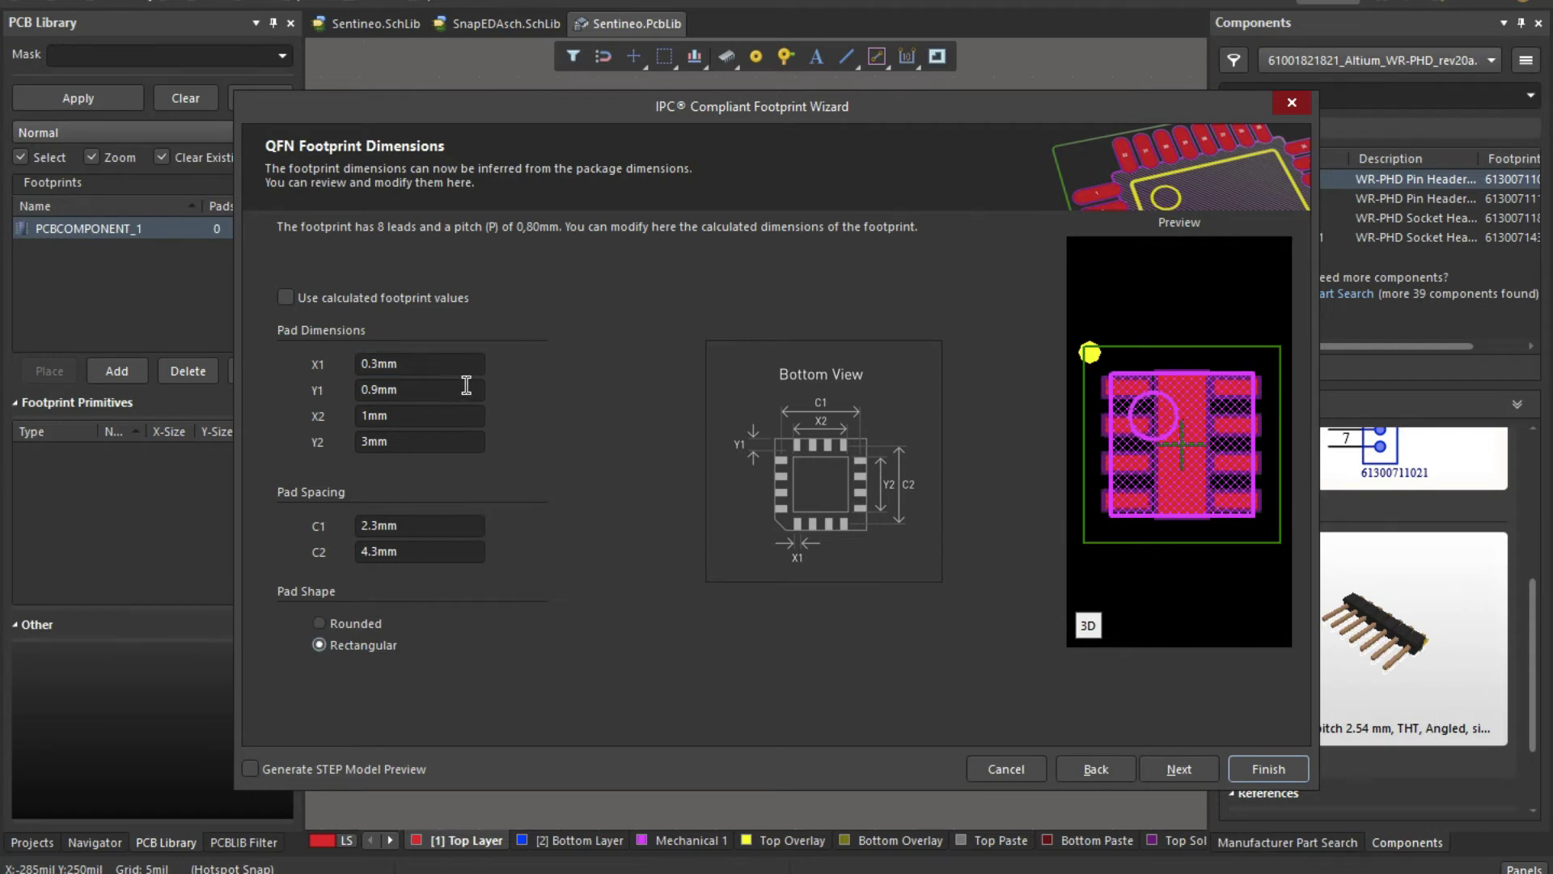
Step: Set pad width X1 and pad length Y1 to 0.4mm
click(411, 365)
text(0.4mm)
key(Tab)
text(0.4)
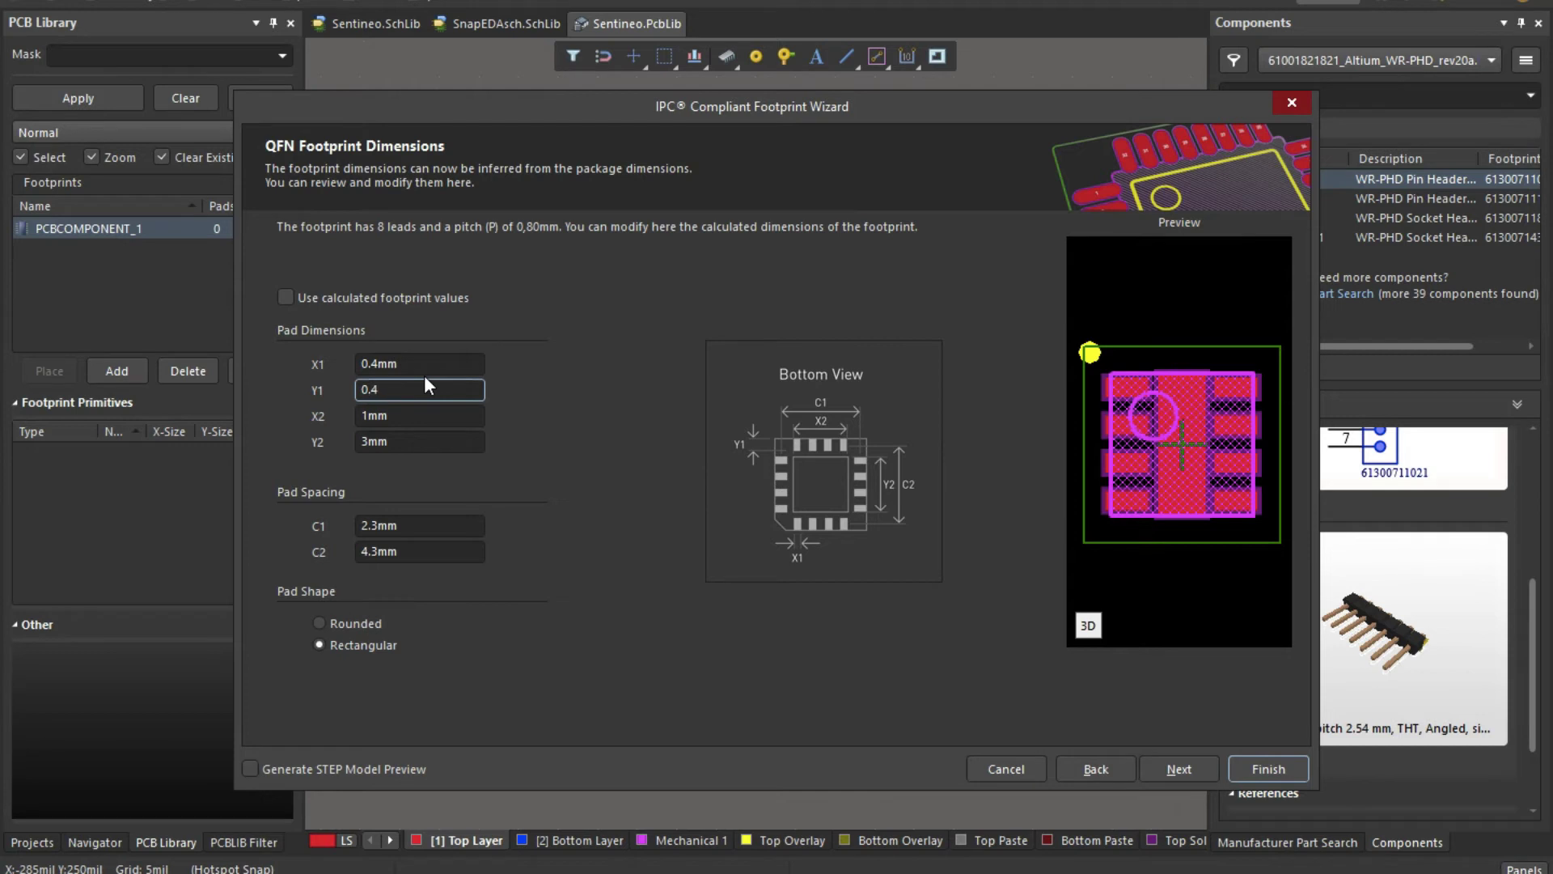
text(mm)
key(Tab)
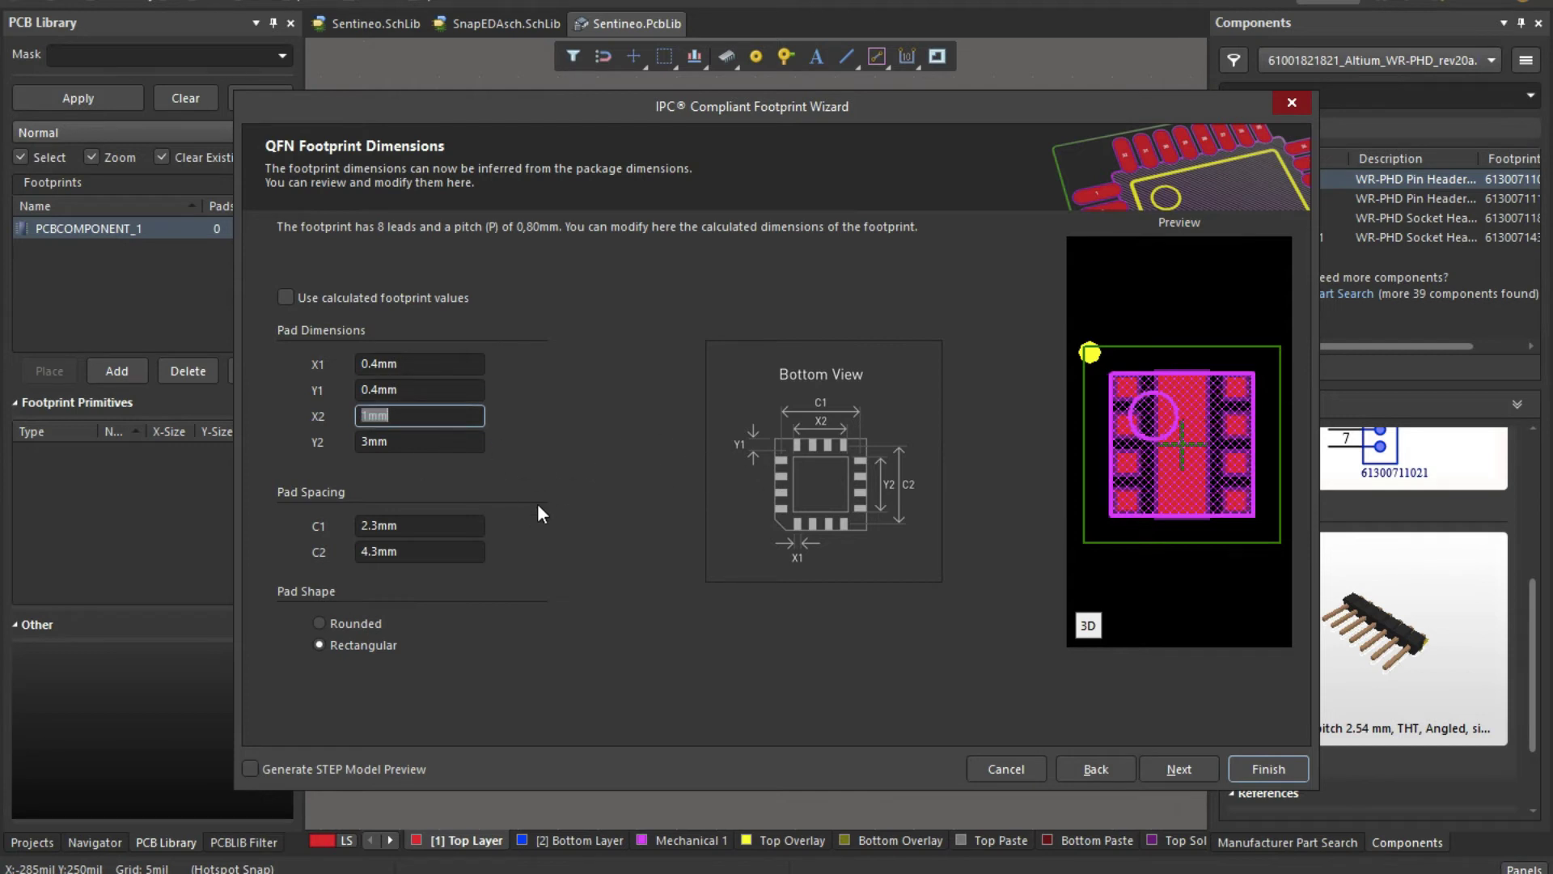
Step: Set pad spacing C1 and C2 to 2.4mm after checking the datasheet
click(450, 522)
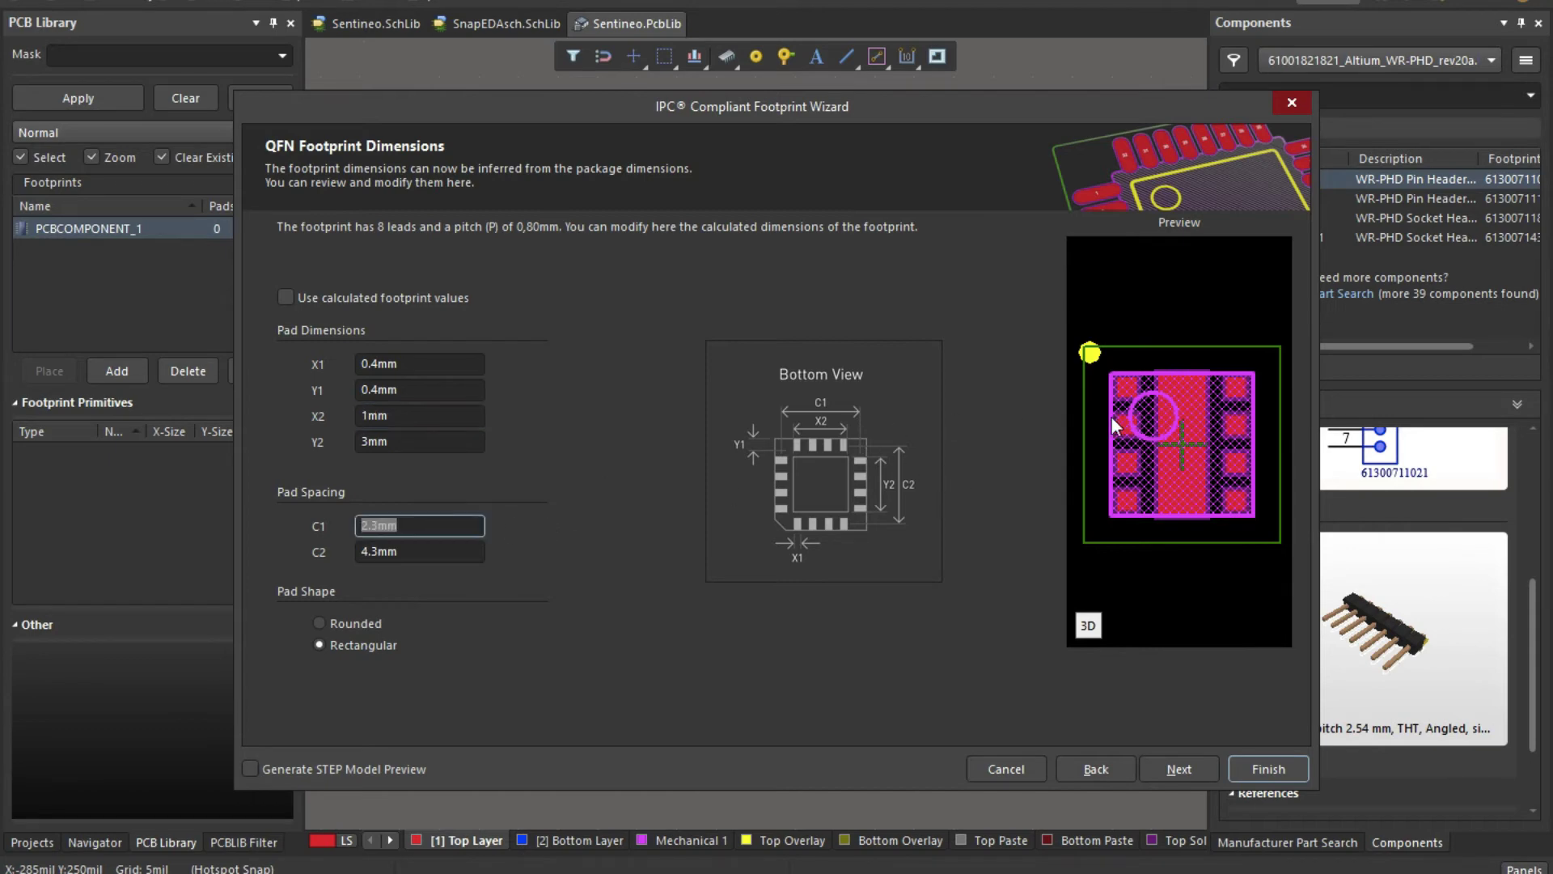
key(ctrl+Left)
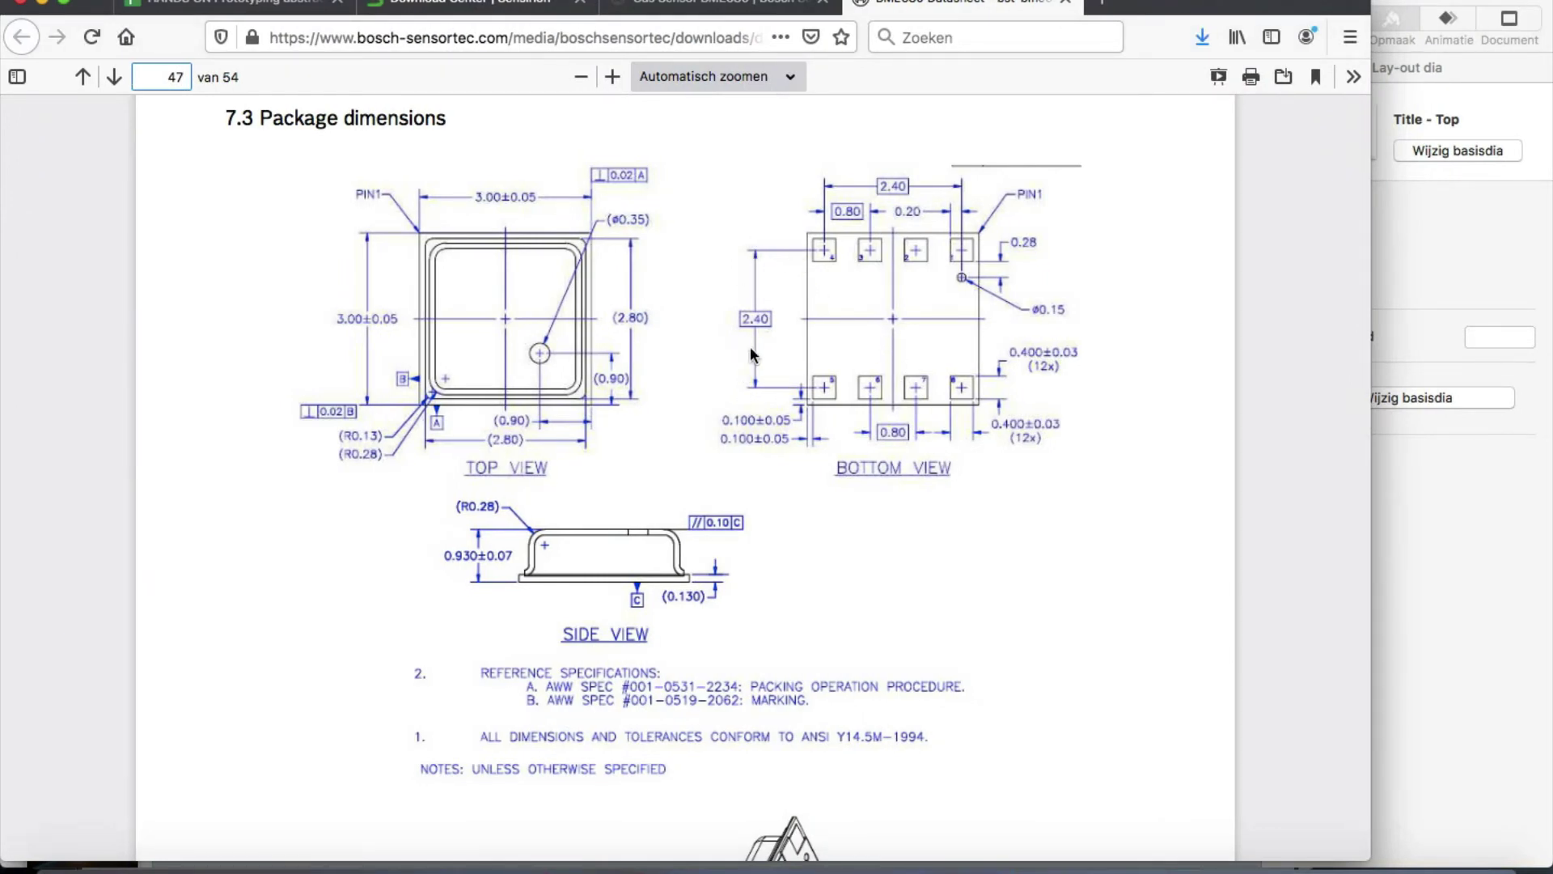
key(ctrl+Right)
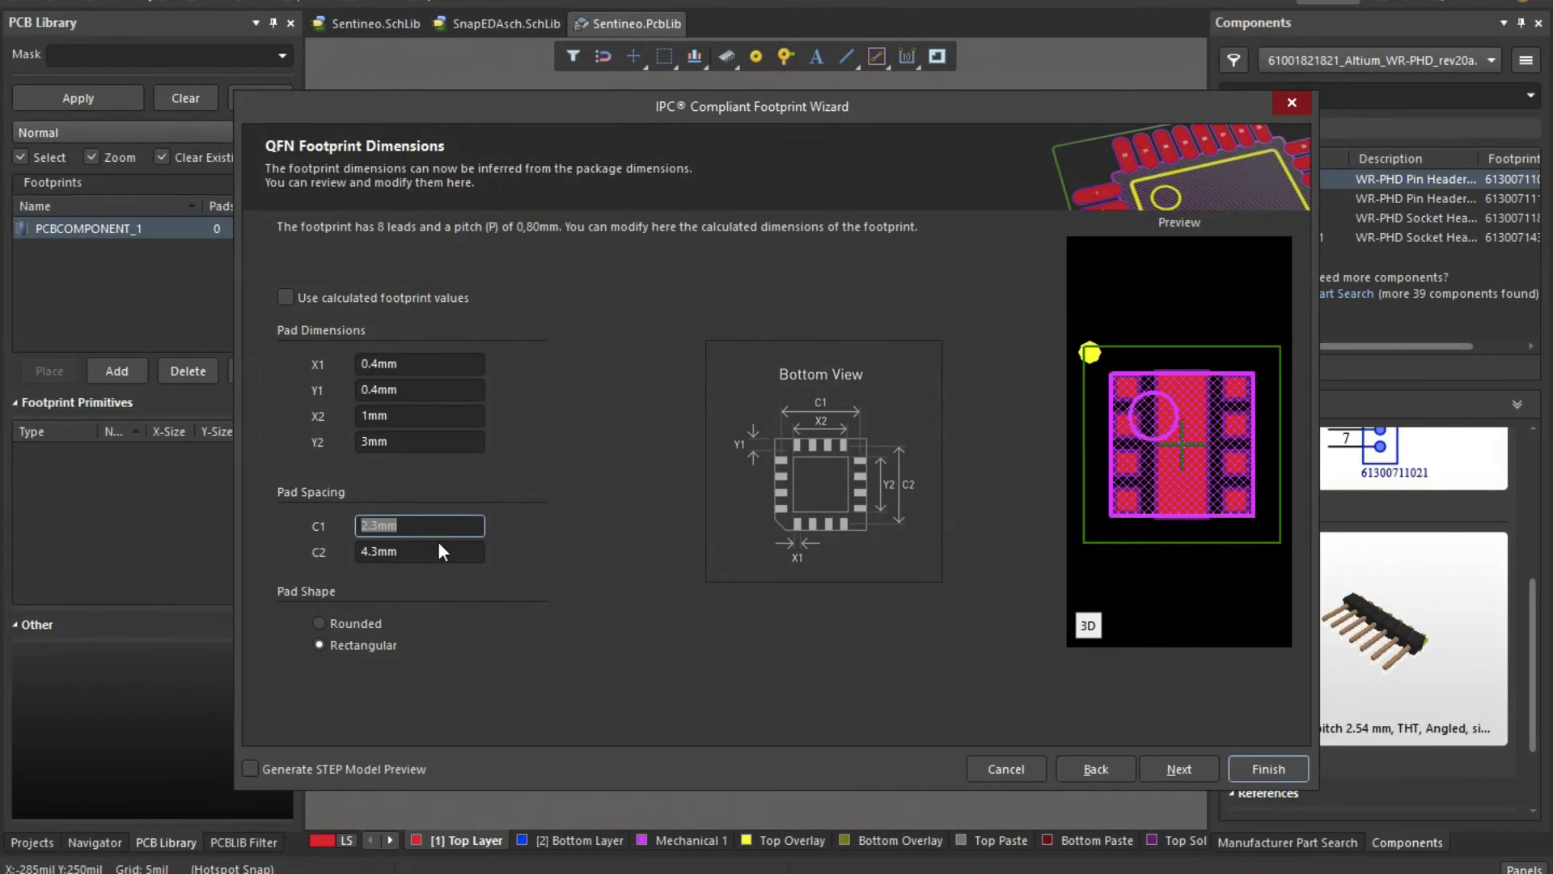
text(2.4)
key(Tab)
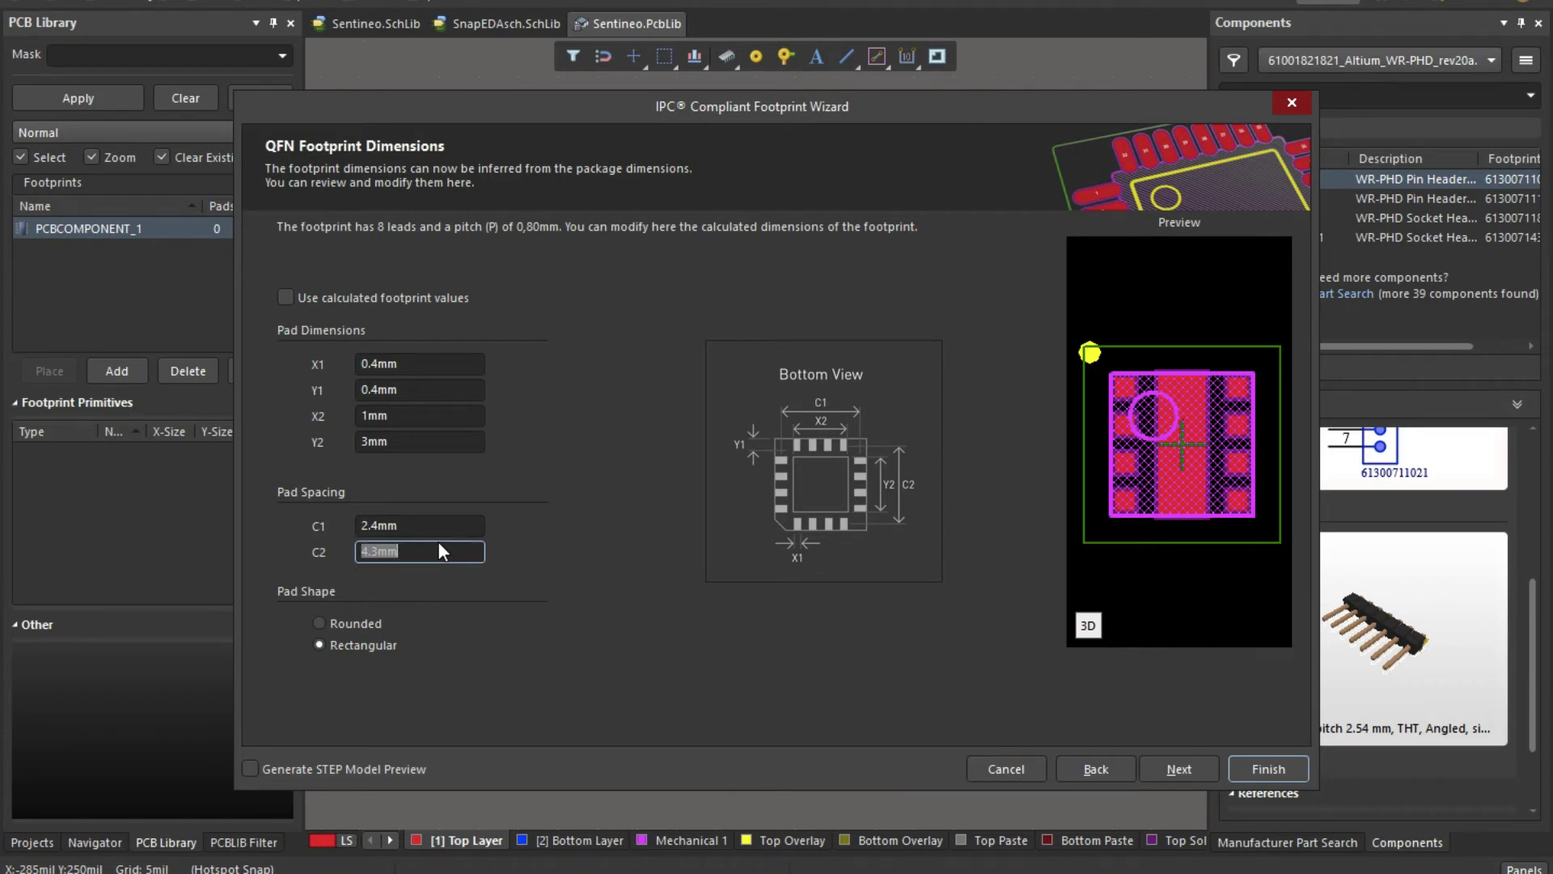
text(2.4)
key(Tab)
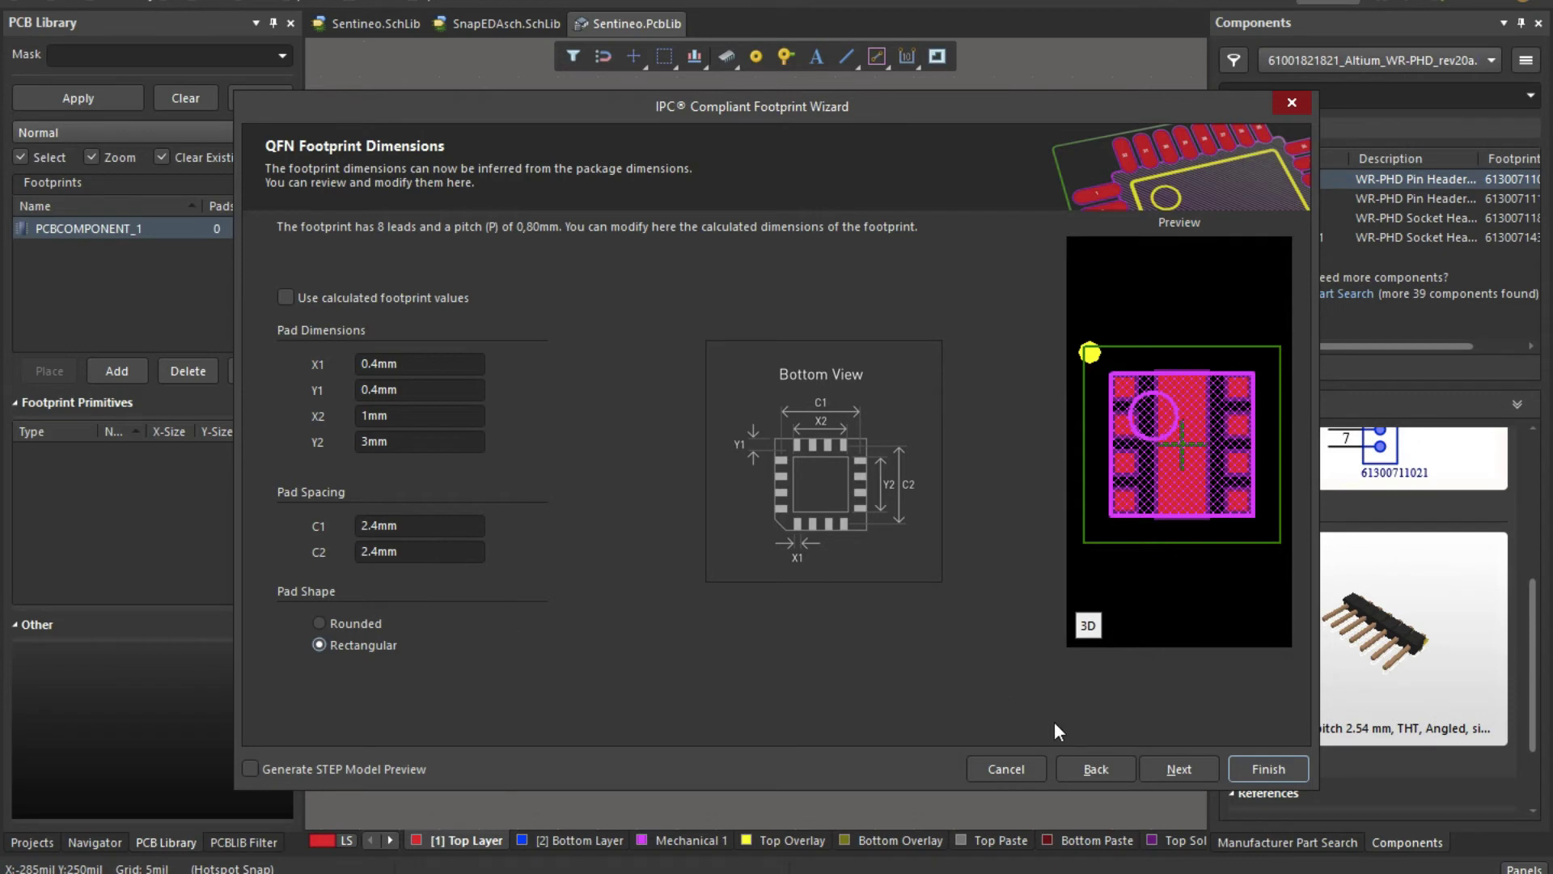
Step: Accept the default pad, silkscreen, courtyard, assembly and body settings
click(1173, 769)
click(1173, 769)
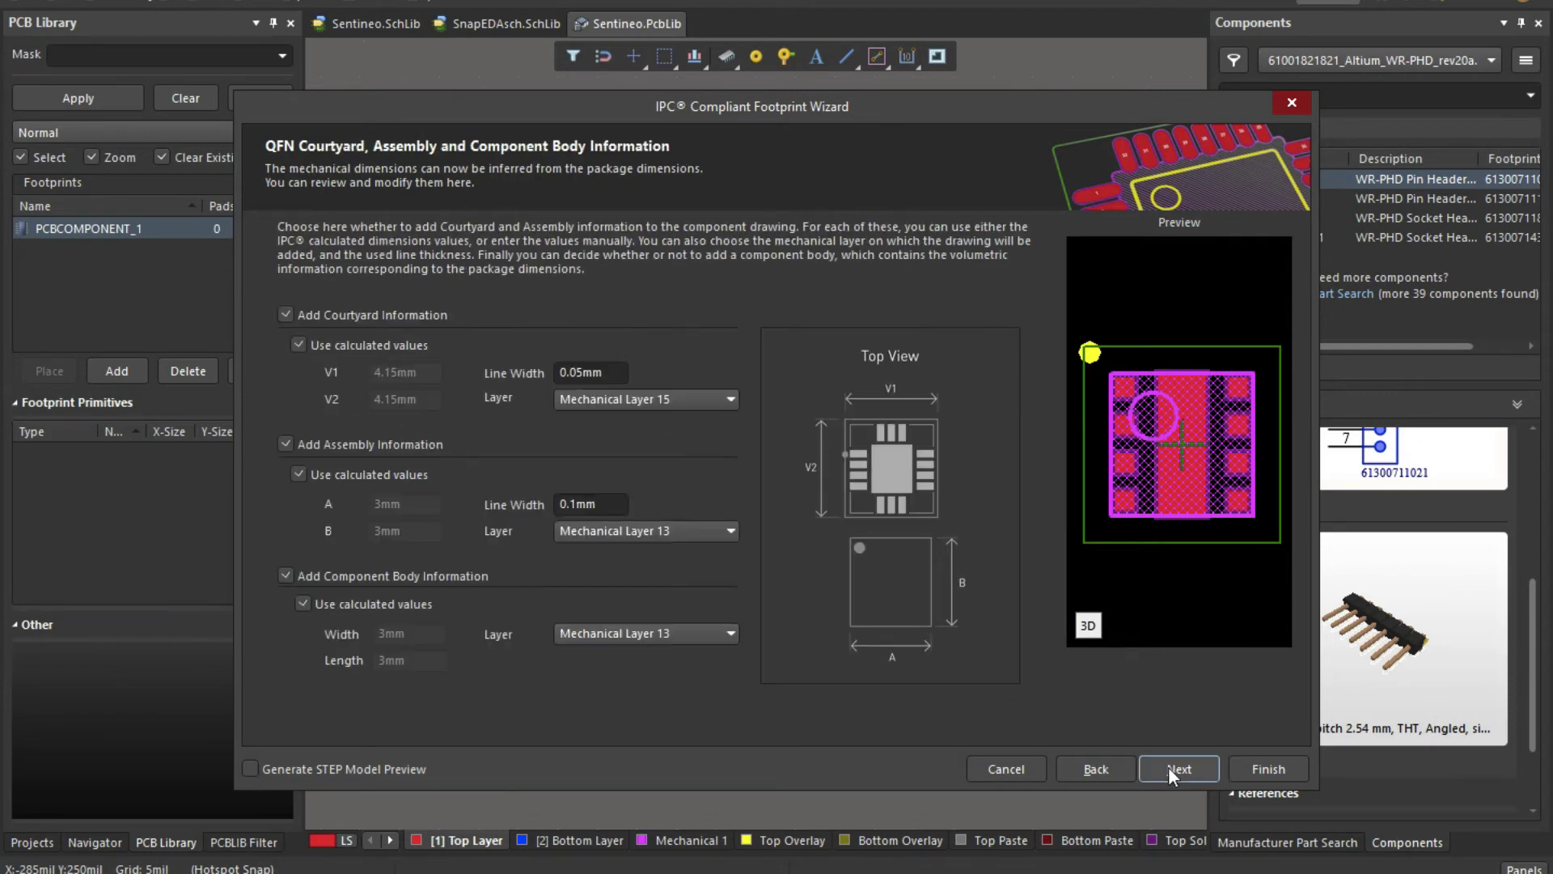
click(1173, 769)
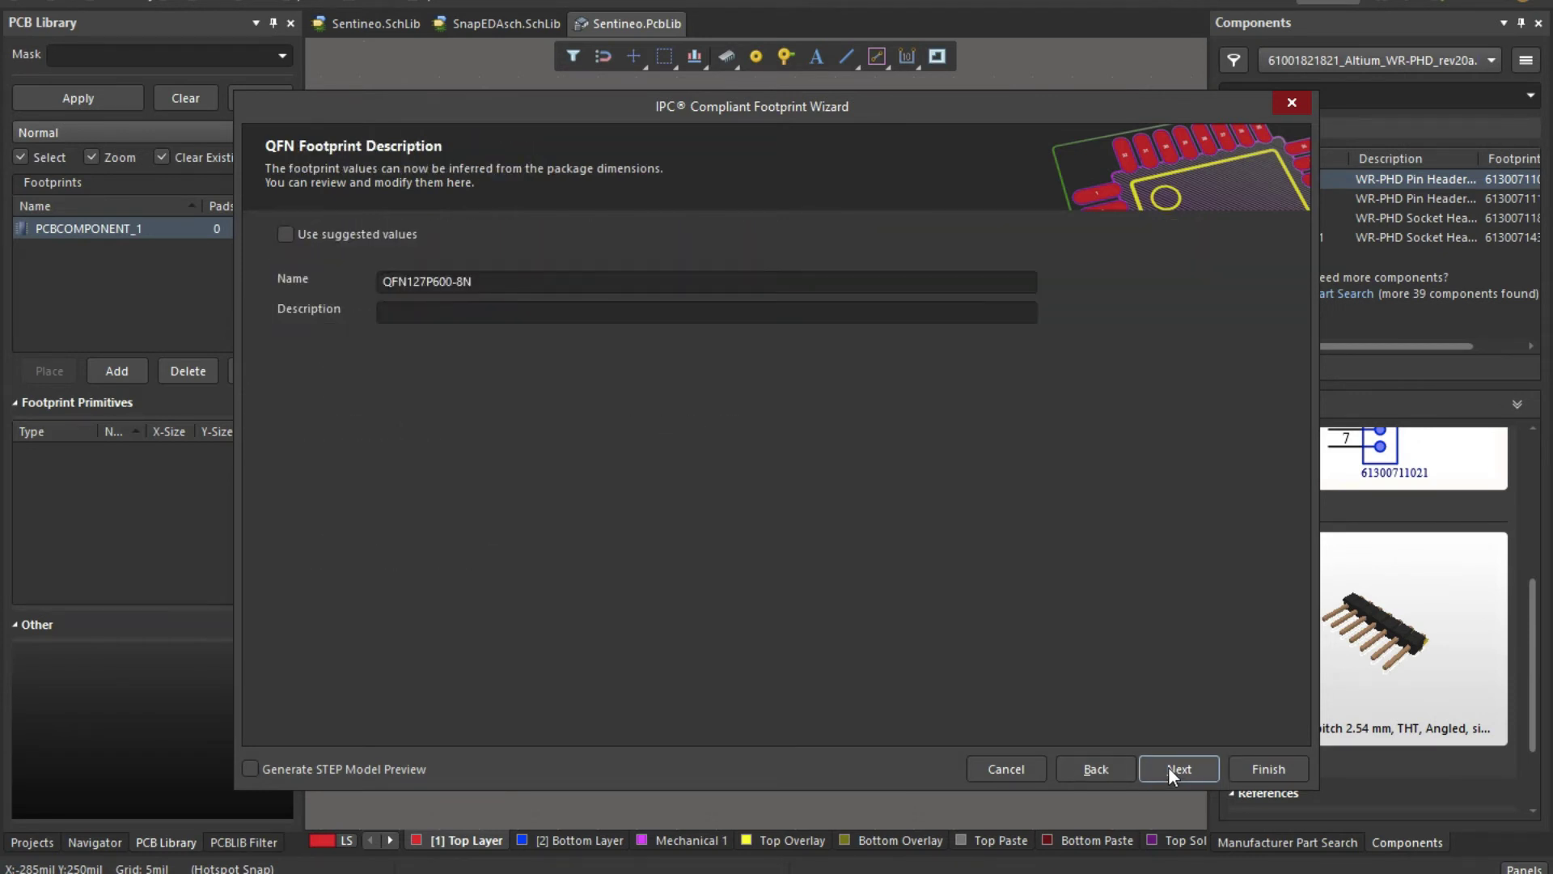
Step: Name the footprint BME680, describe it as 'Gas sensor', and store it in the current PcbLib
double_click(495, 285)
text(BME680)
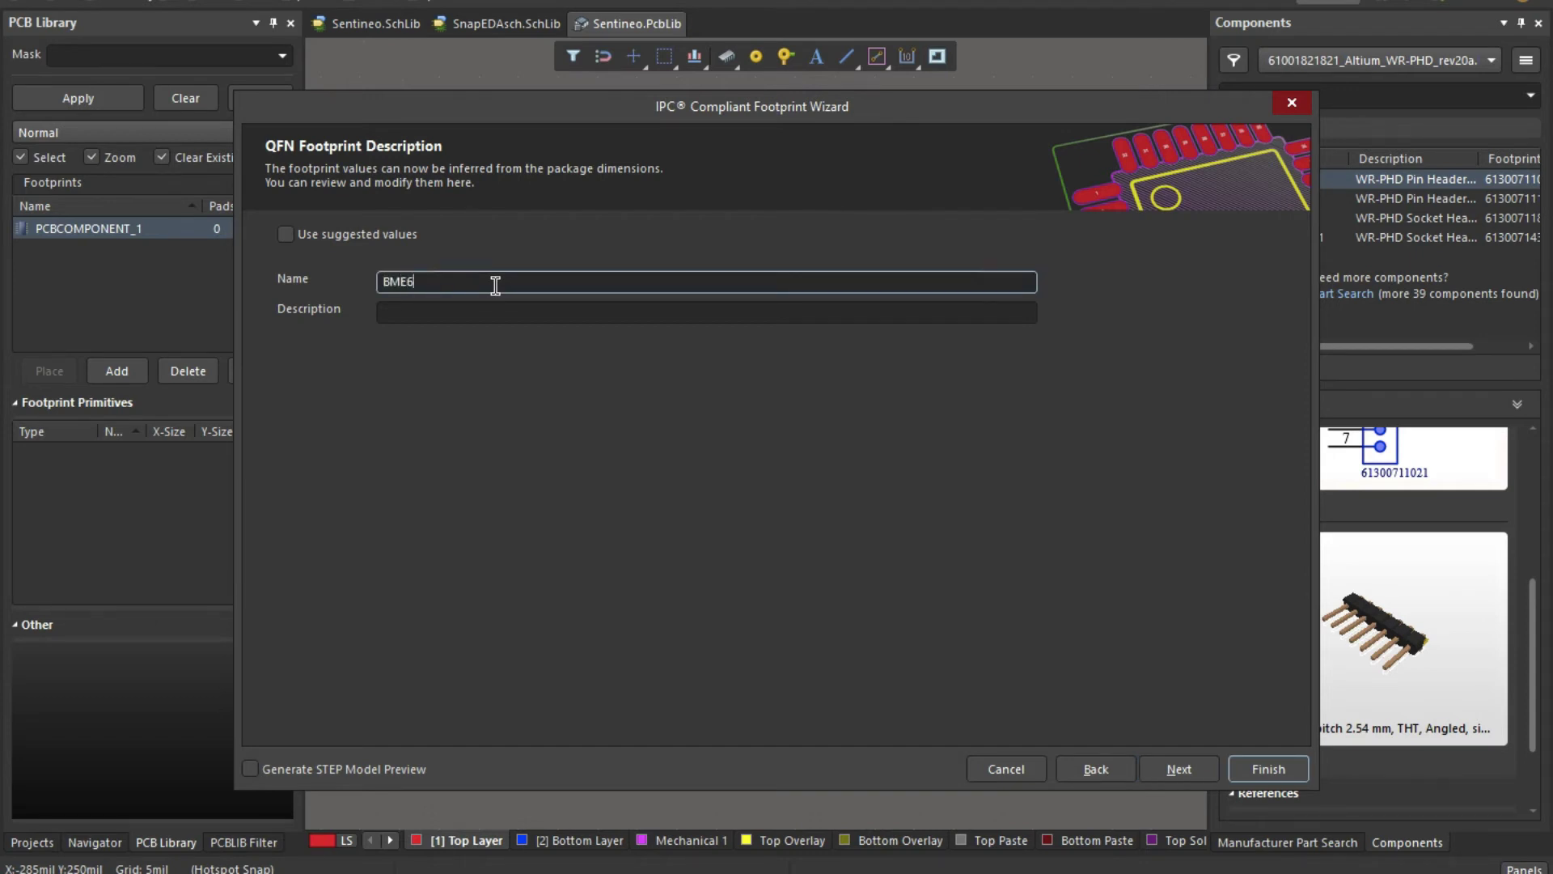
key(Tab)
text(Gas sensor)
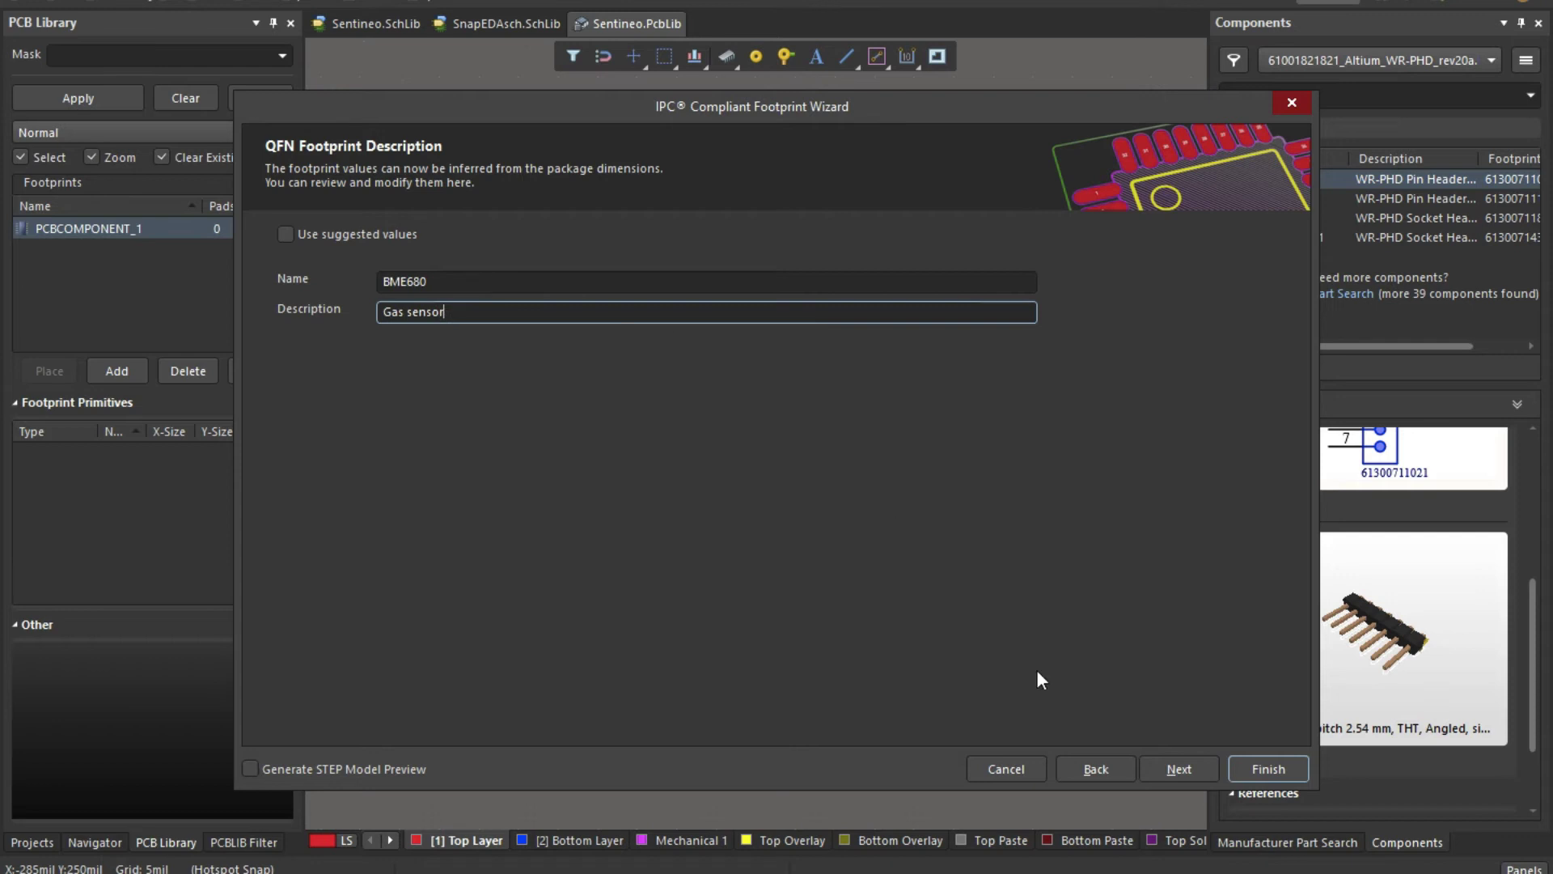
click(1176, 770)
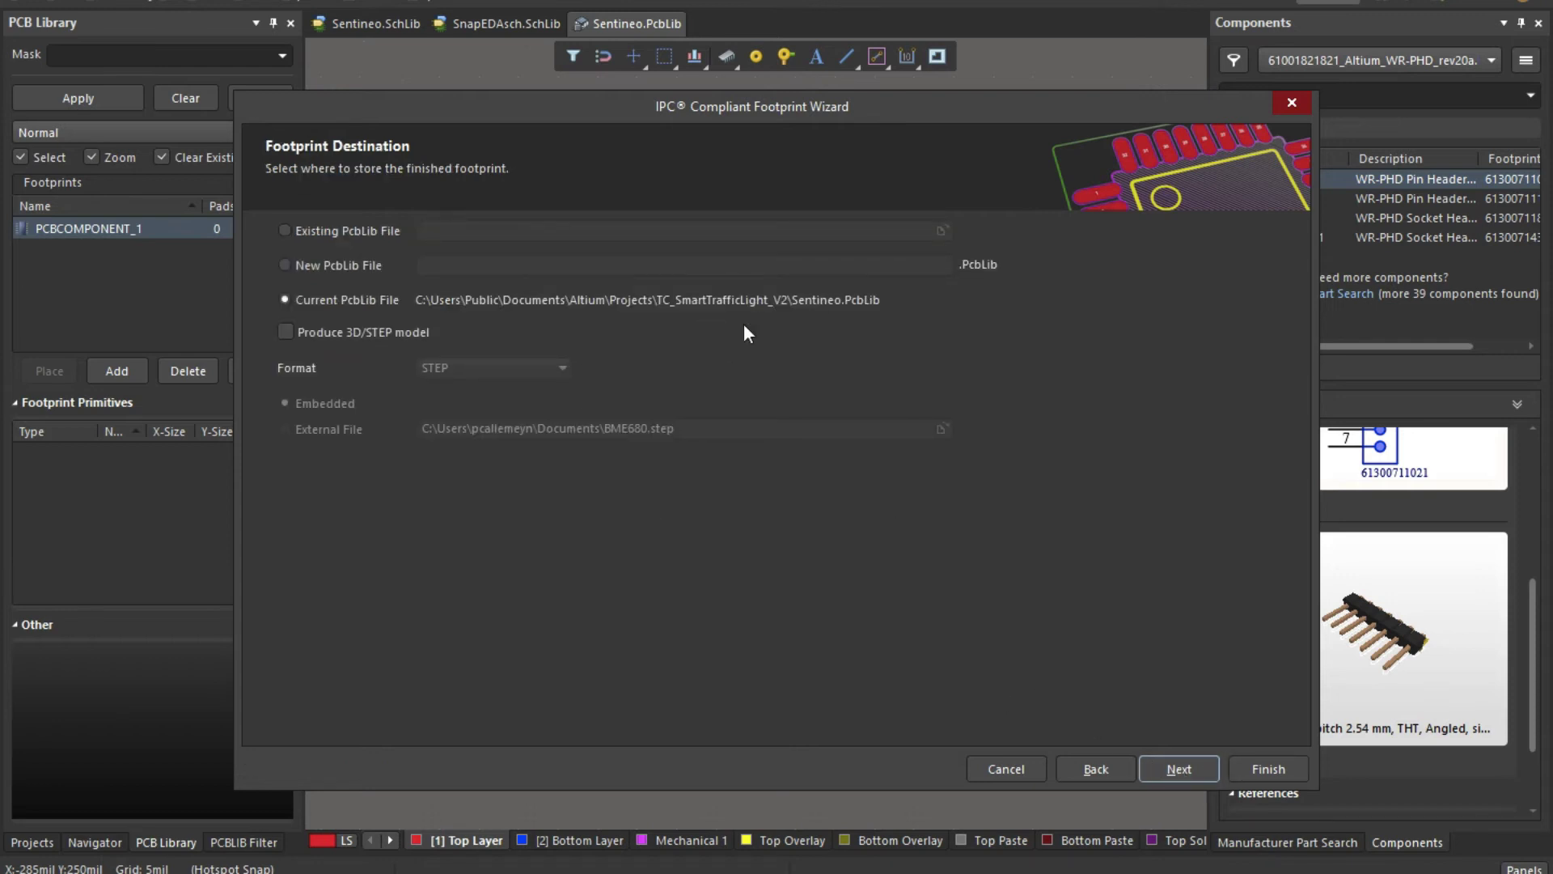
click(1168, 772)
Step: Generate the BME680 footprint, centre it, and delete its central pad Free-9
click(1269, 770)
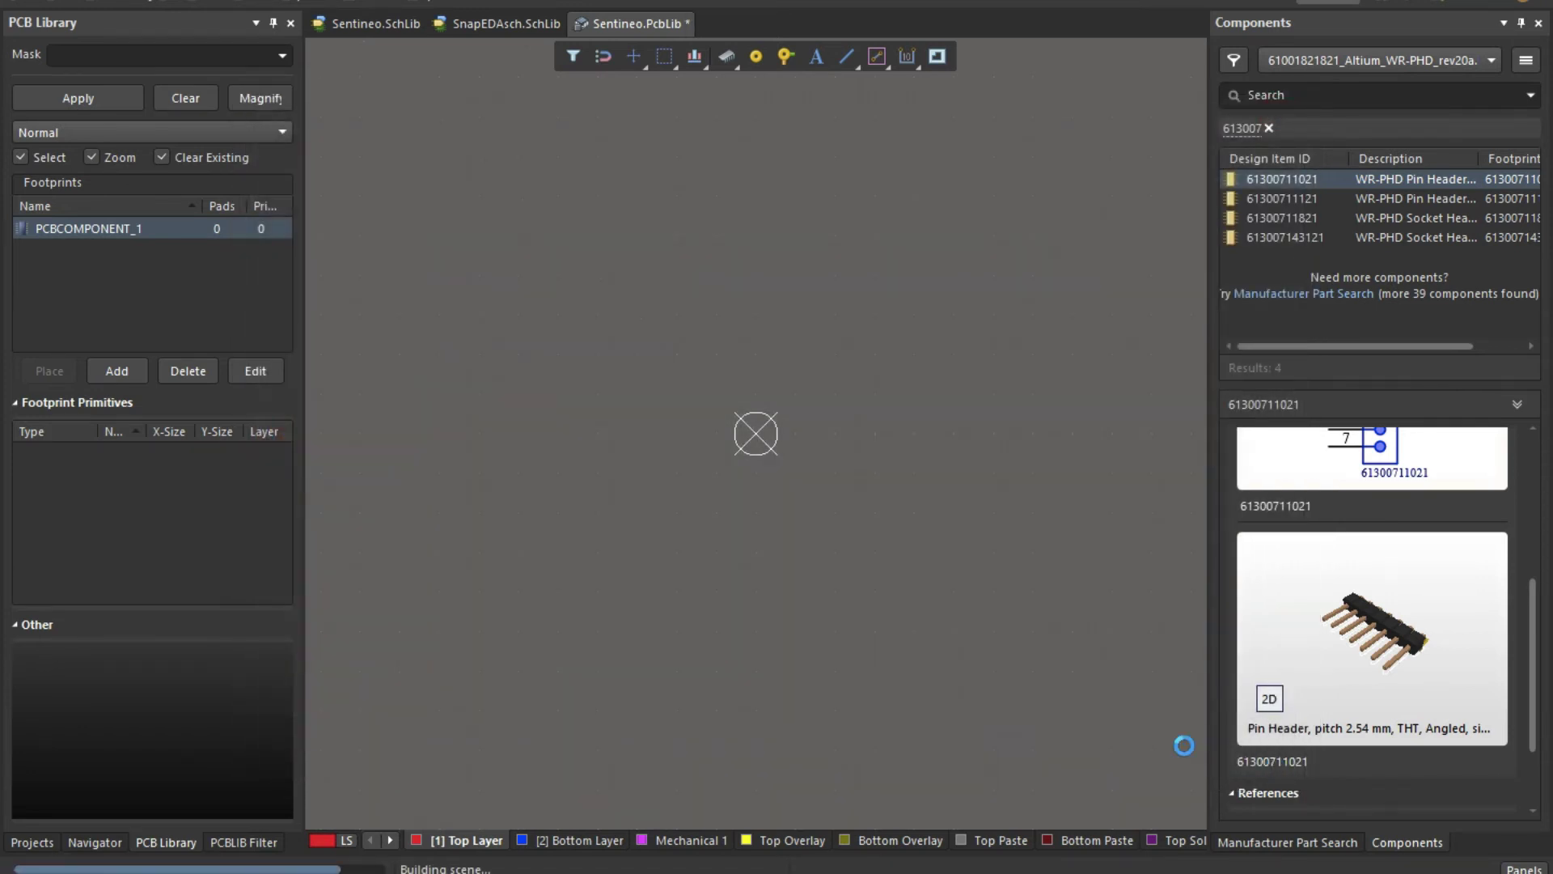
ctrl+scroll(902, 507, down, 2)
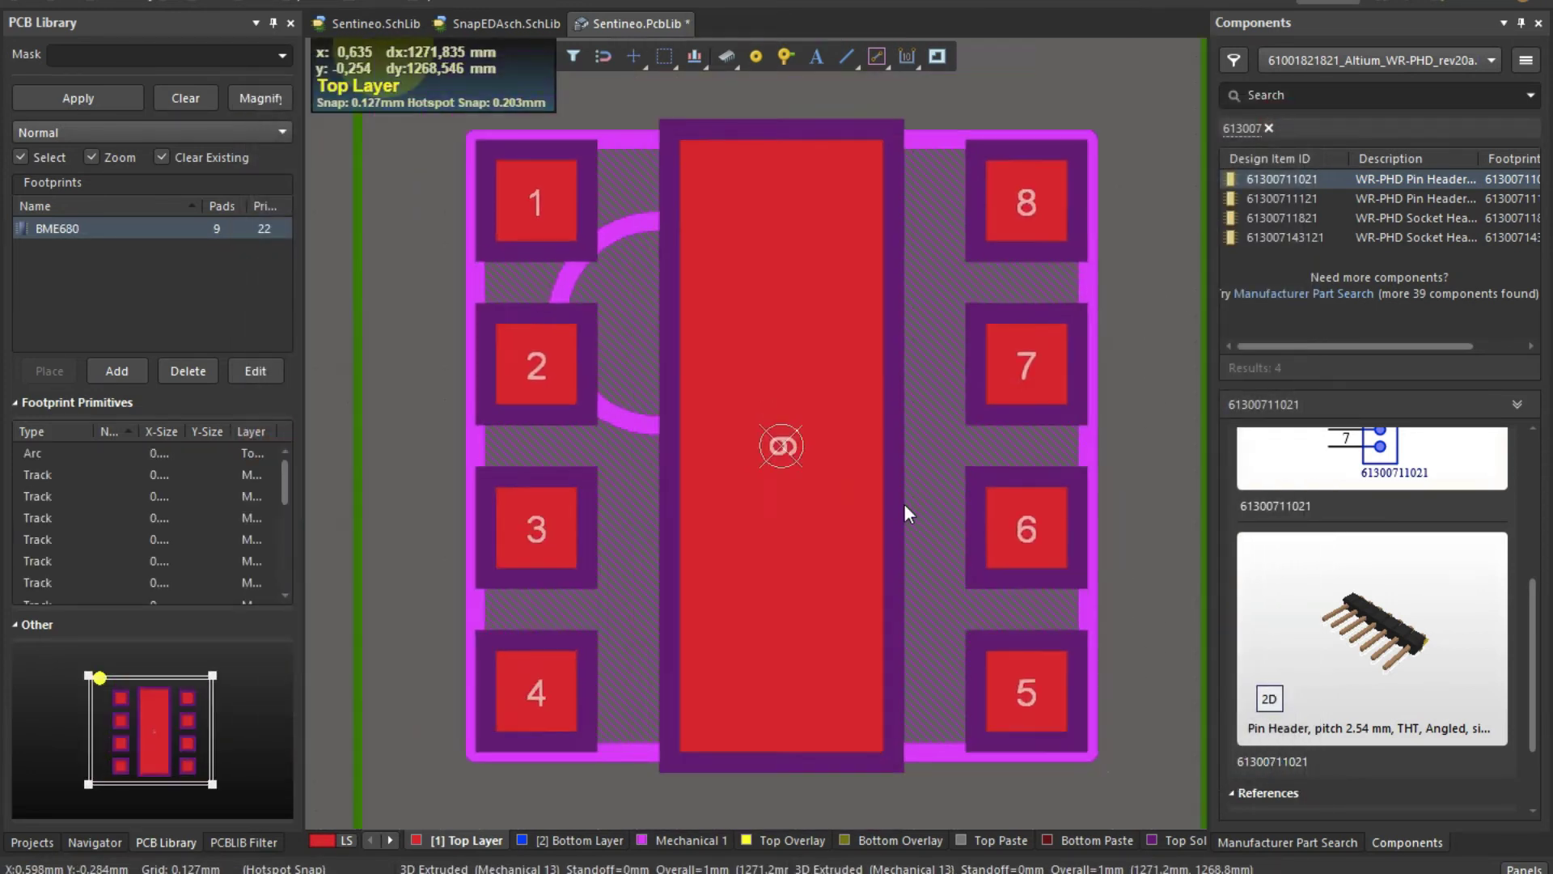
scroll(905, 503, down, 4)
right_drag(925, 449, 844, 695)
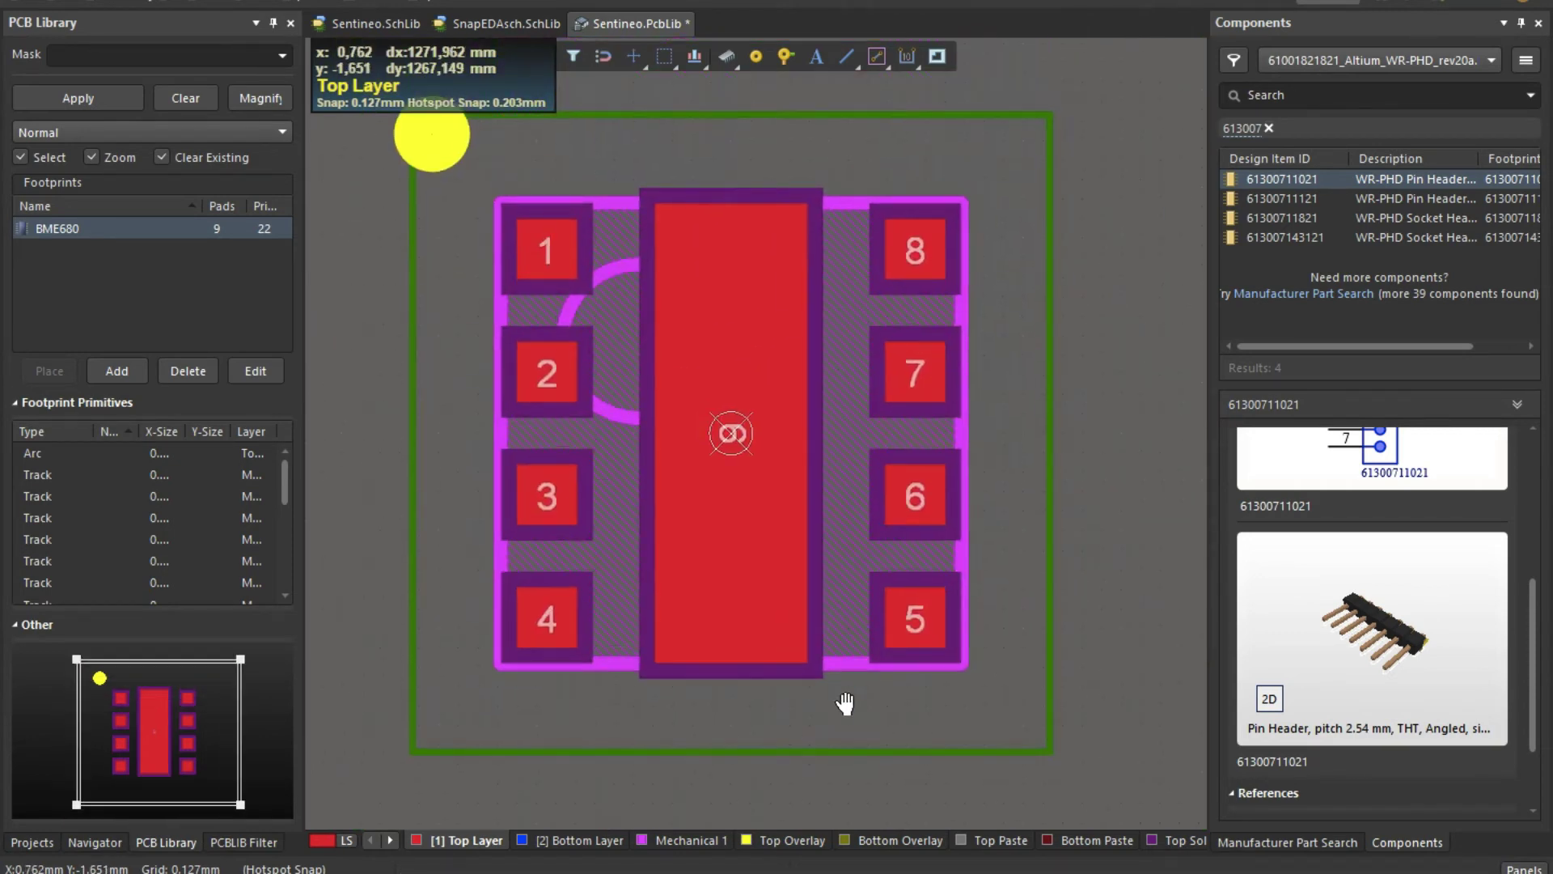
click(773, 349)
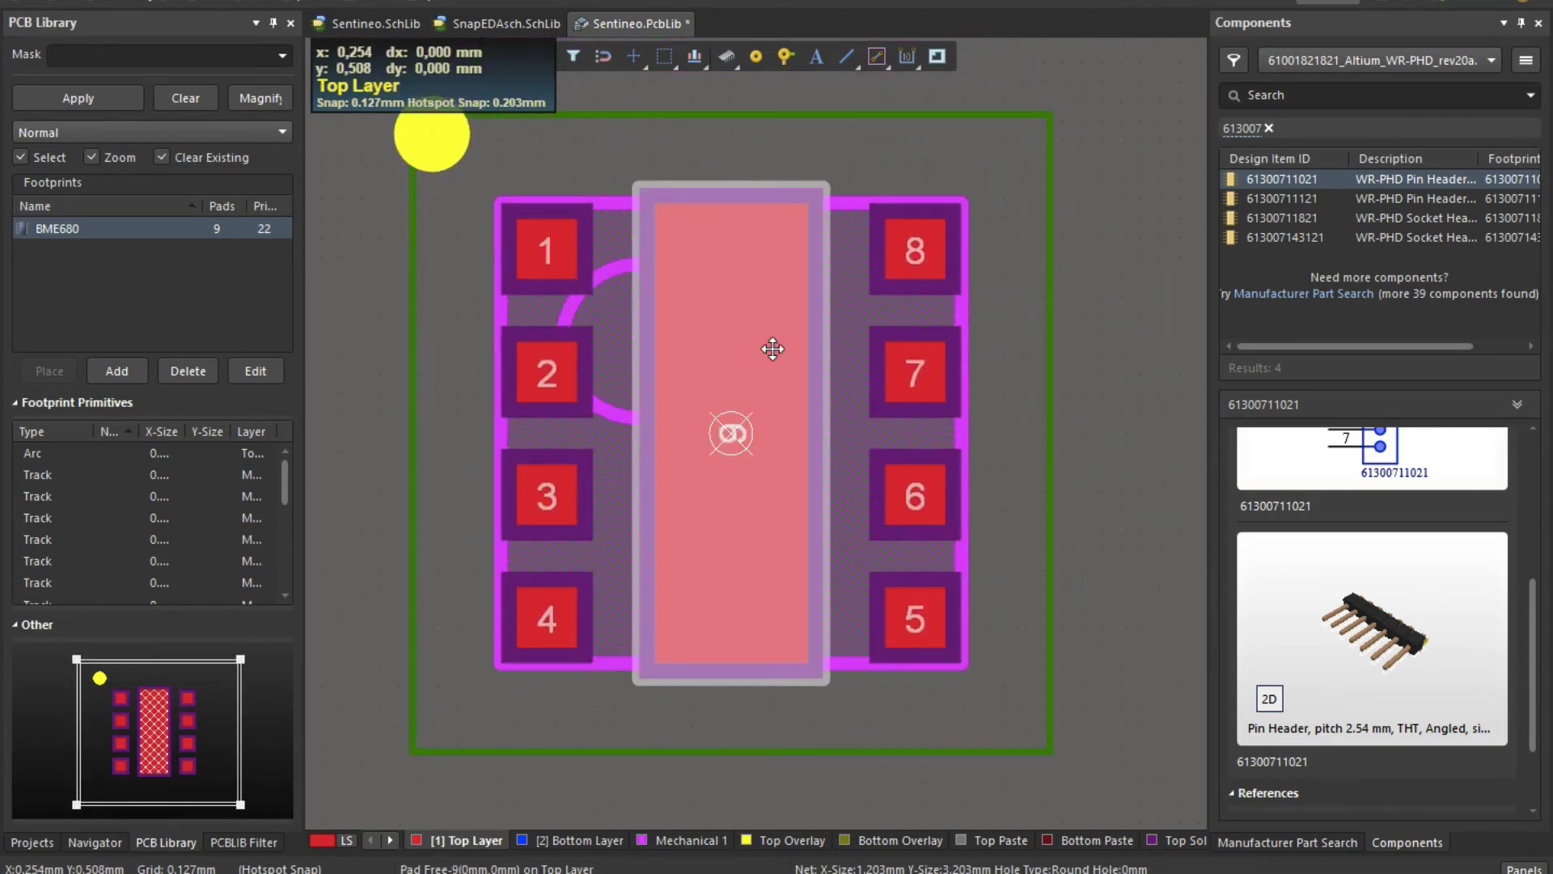
key(Delete)
Step: Scroll the BME680 datasheet up to section 7, Pin-out and connection diagram
key(ctrl+Left)
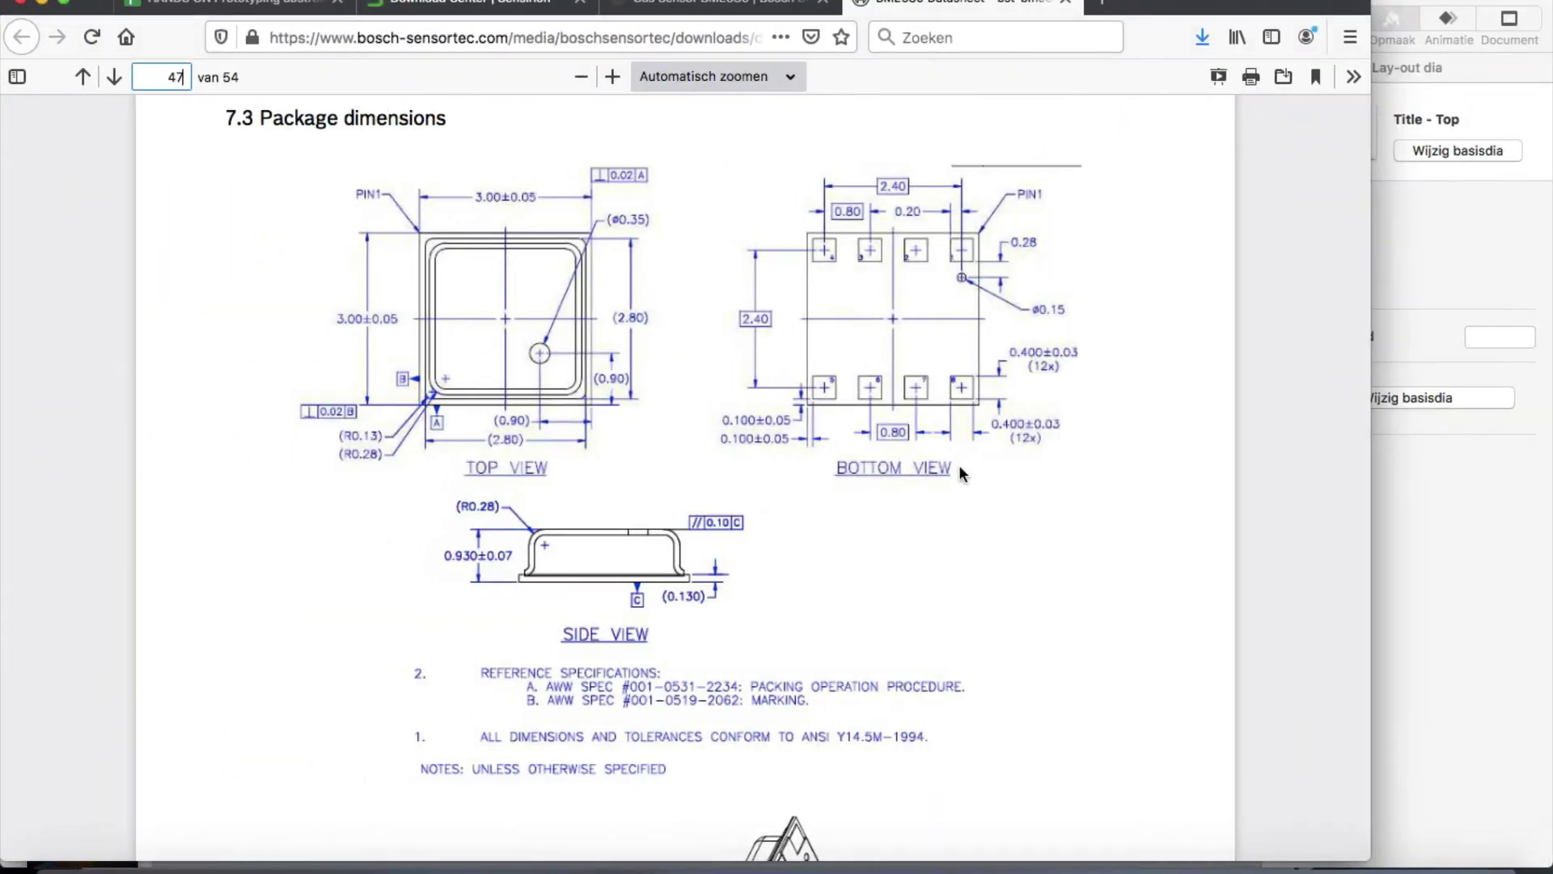
scroll(872, 350, up, 15)
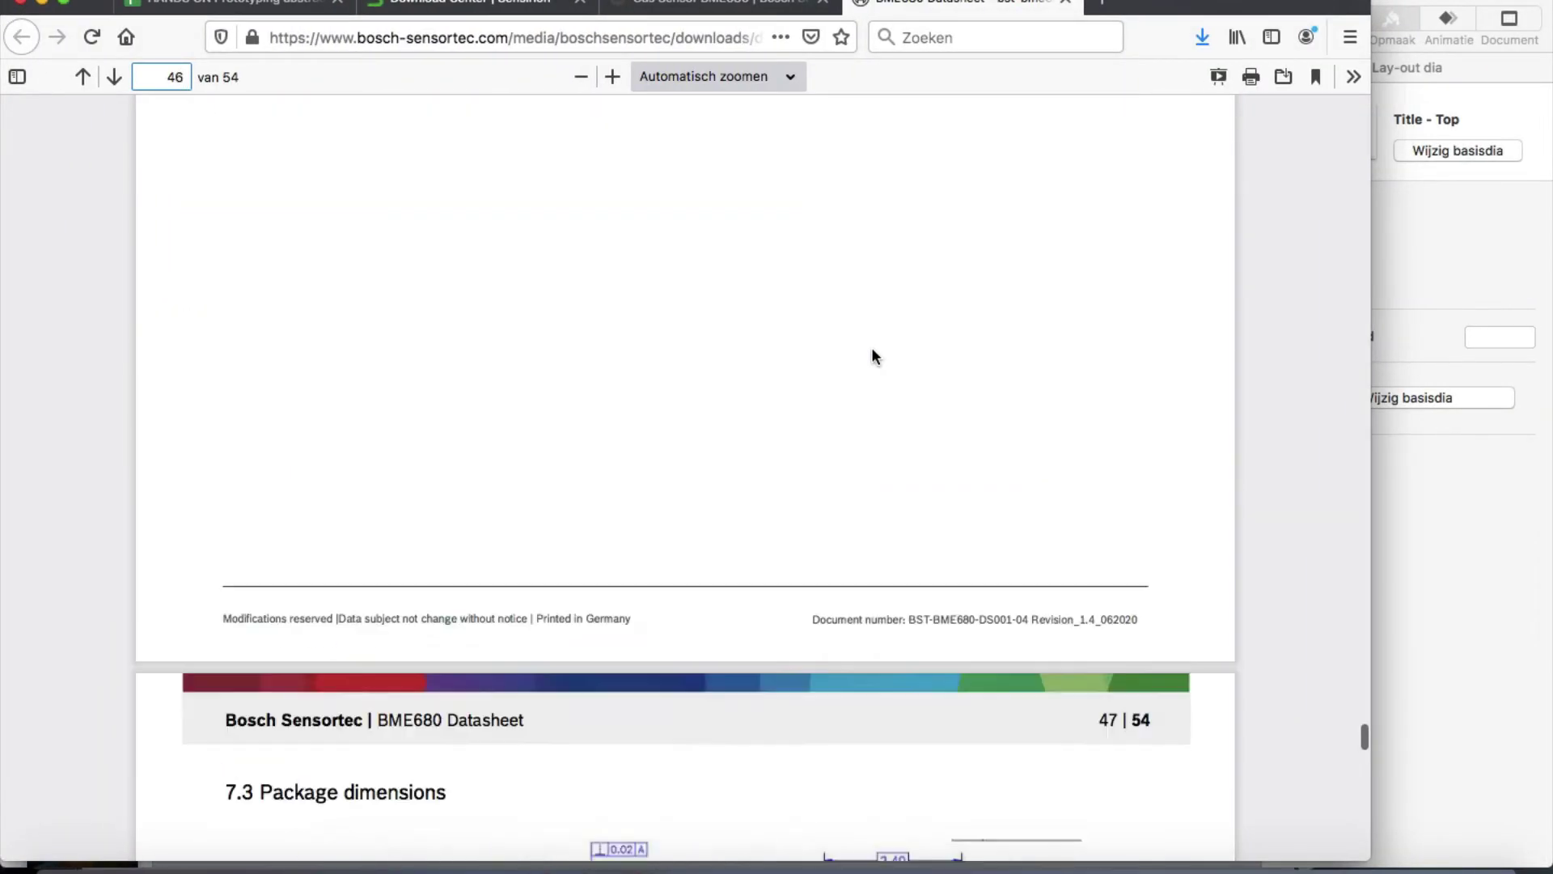
scroll(871, 347, up, 5)
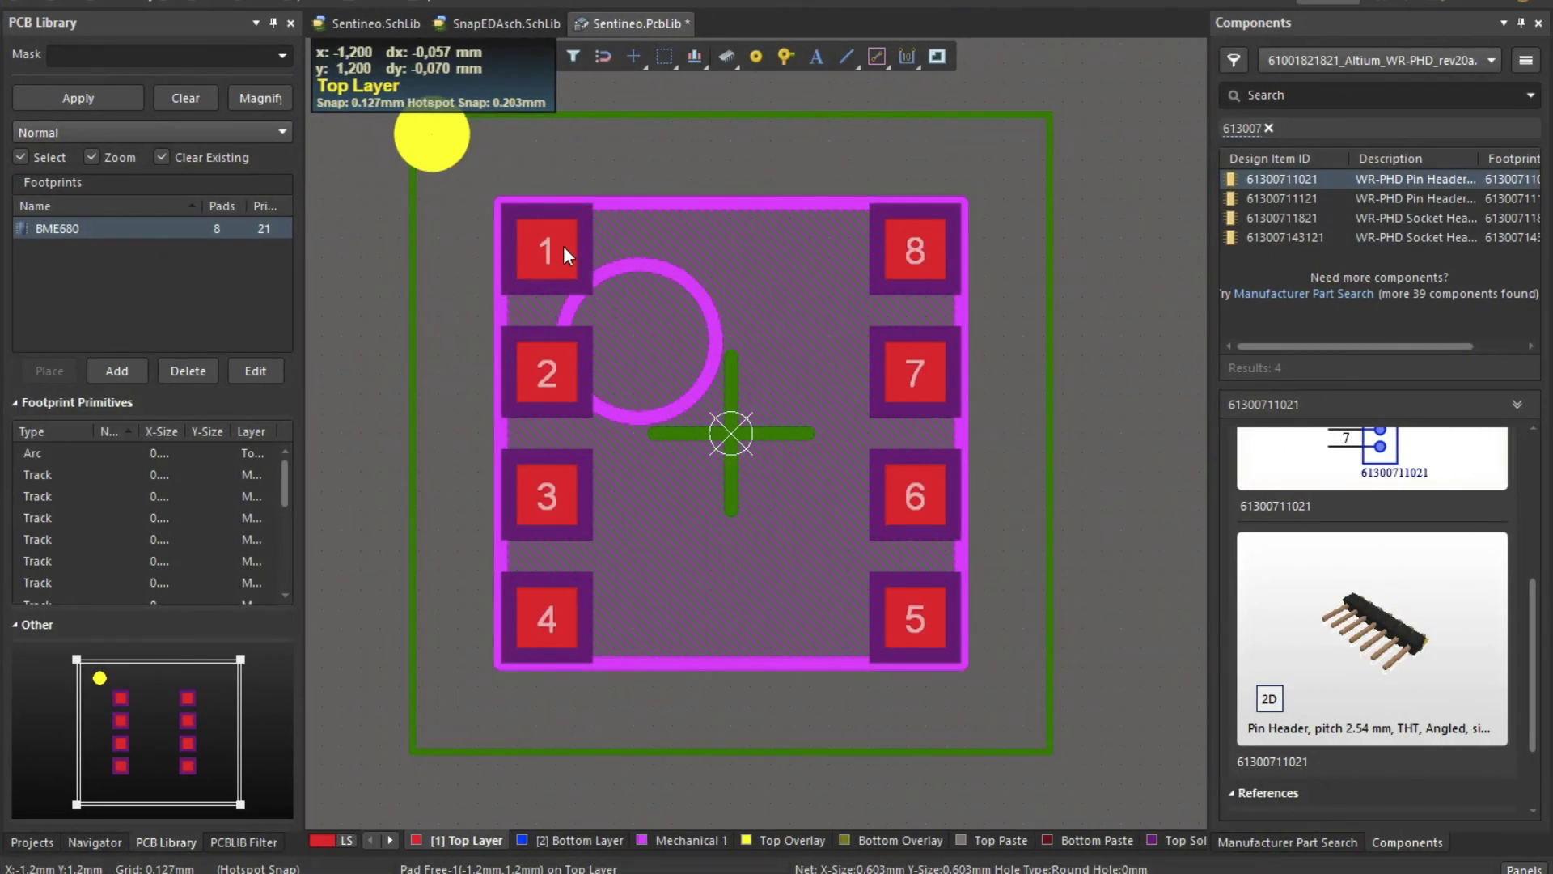
Step: Change the top-left pad's designator from 1 to 8 in its properties
click(547, 252)
click(546, 251)
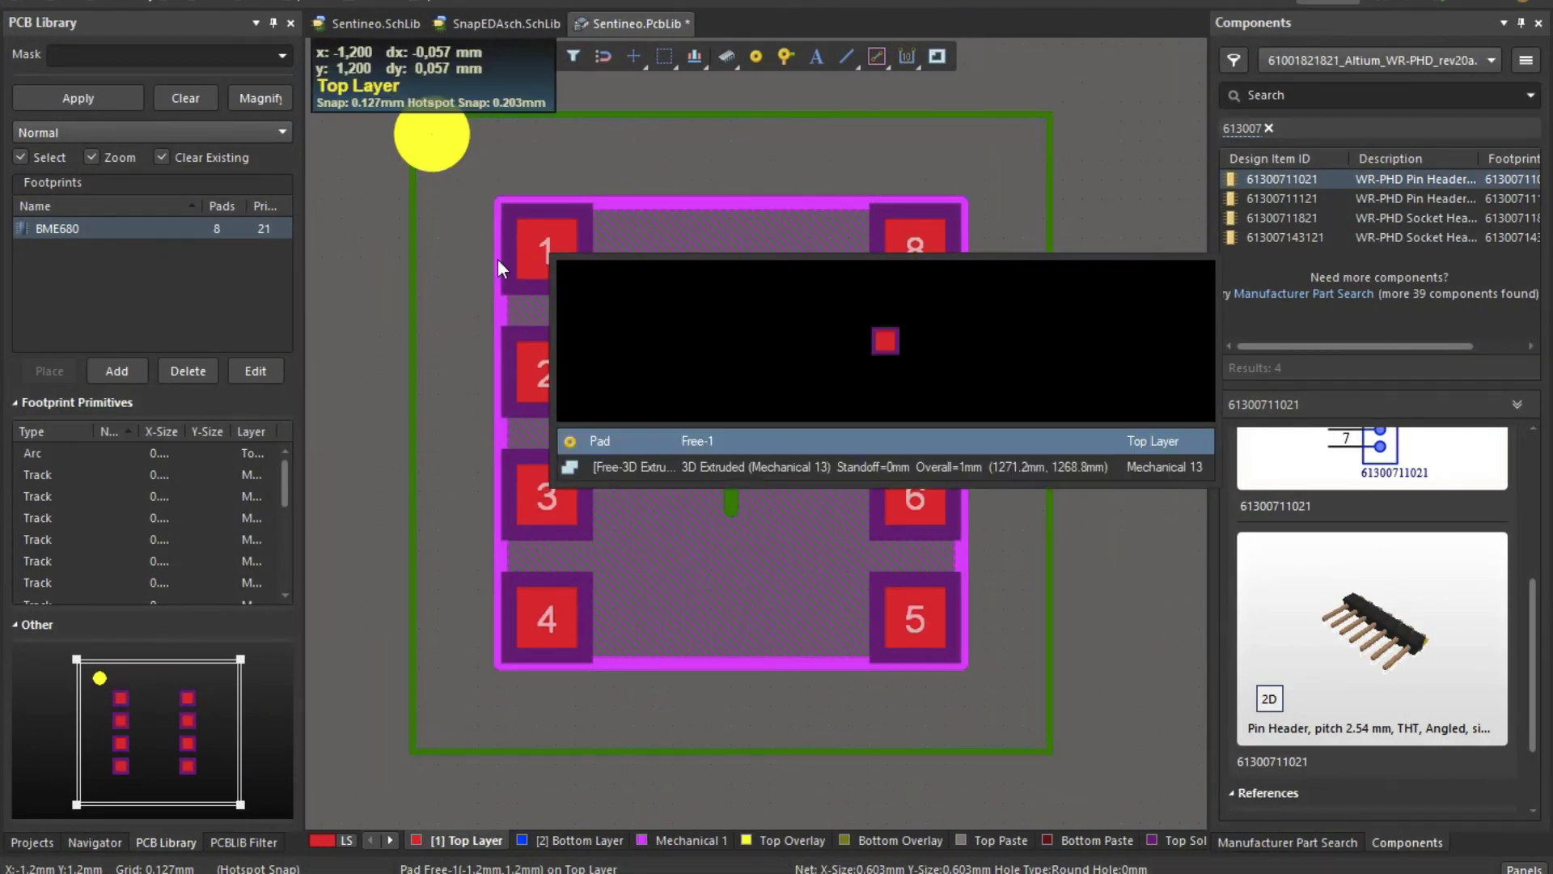
click(569, 254)
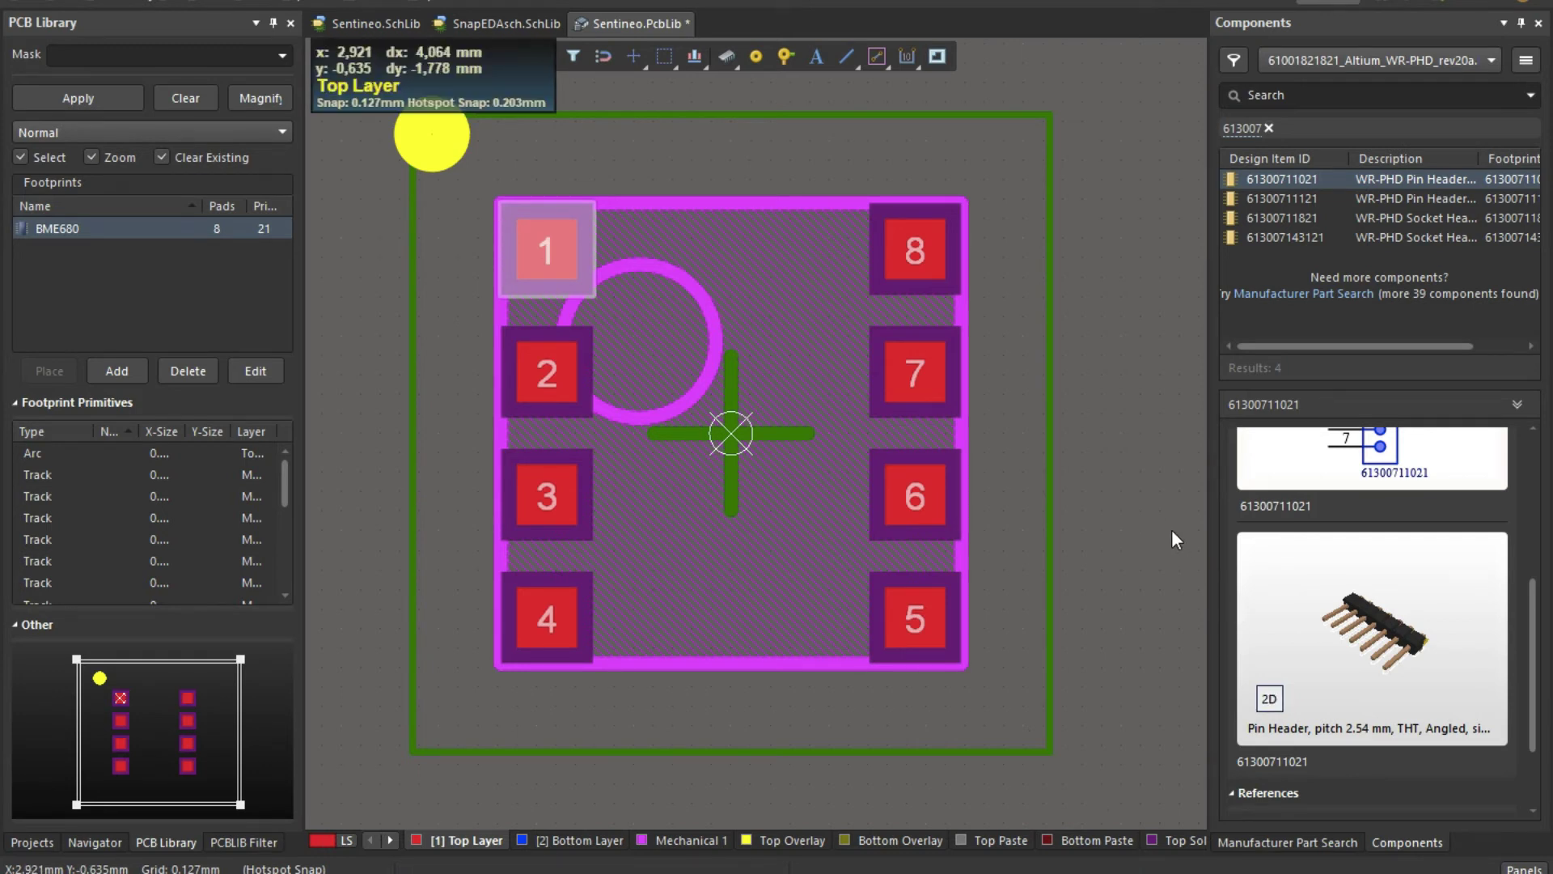
right_click(561, 264)
click(660, 558)
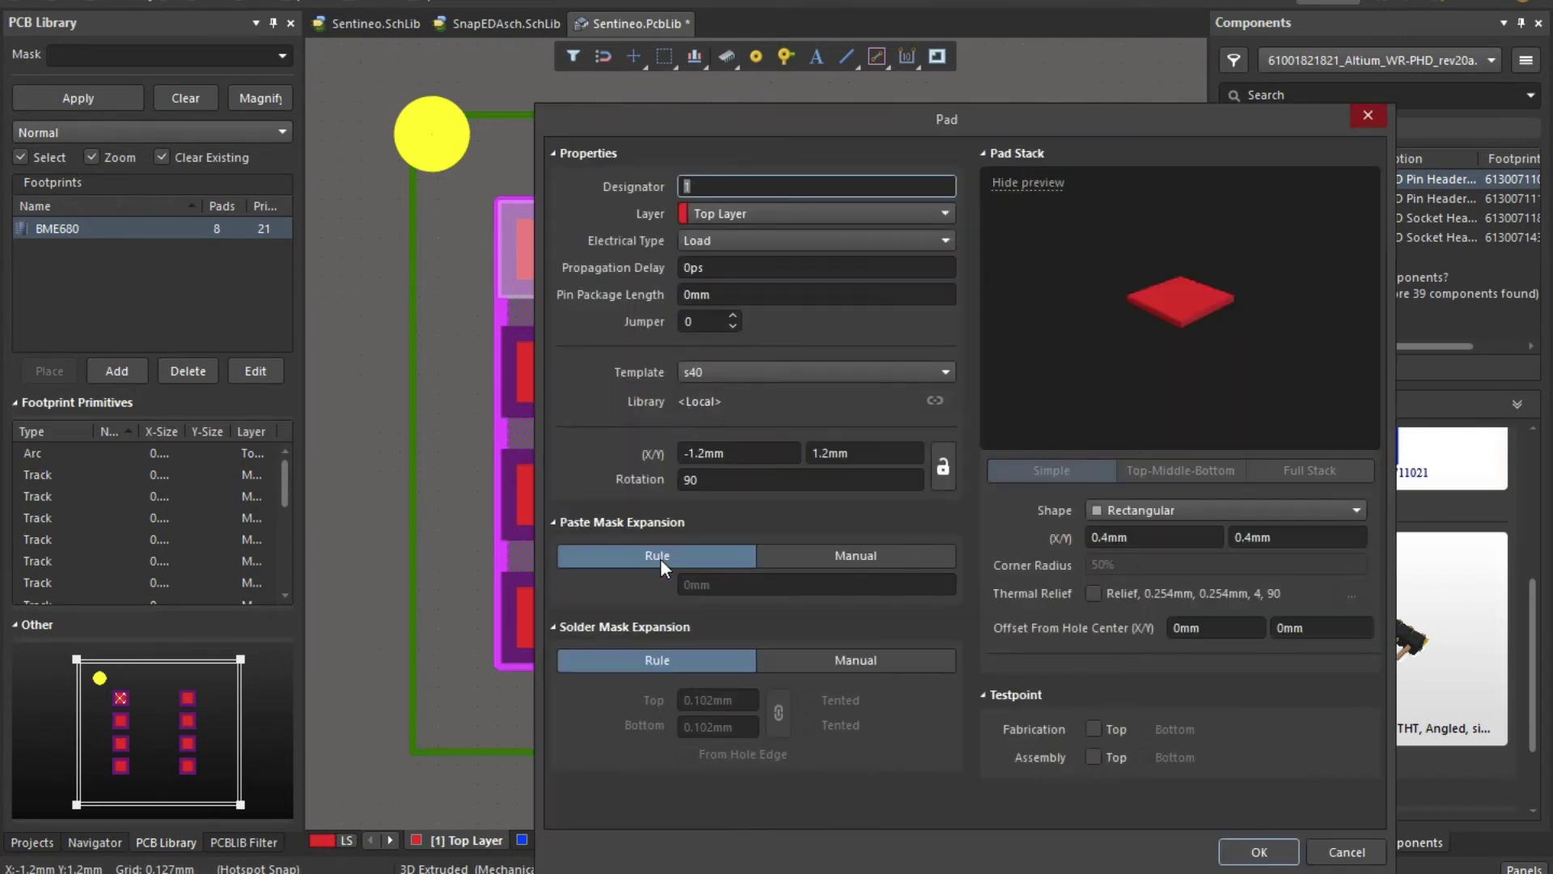
text(8)
key(Return)
Step: Select pad 2, close the Components panel, and bring up the Panels list
click(552, 368)
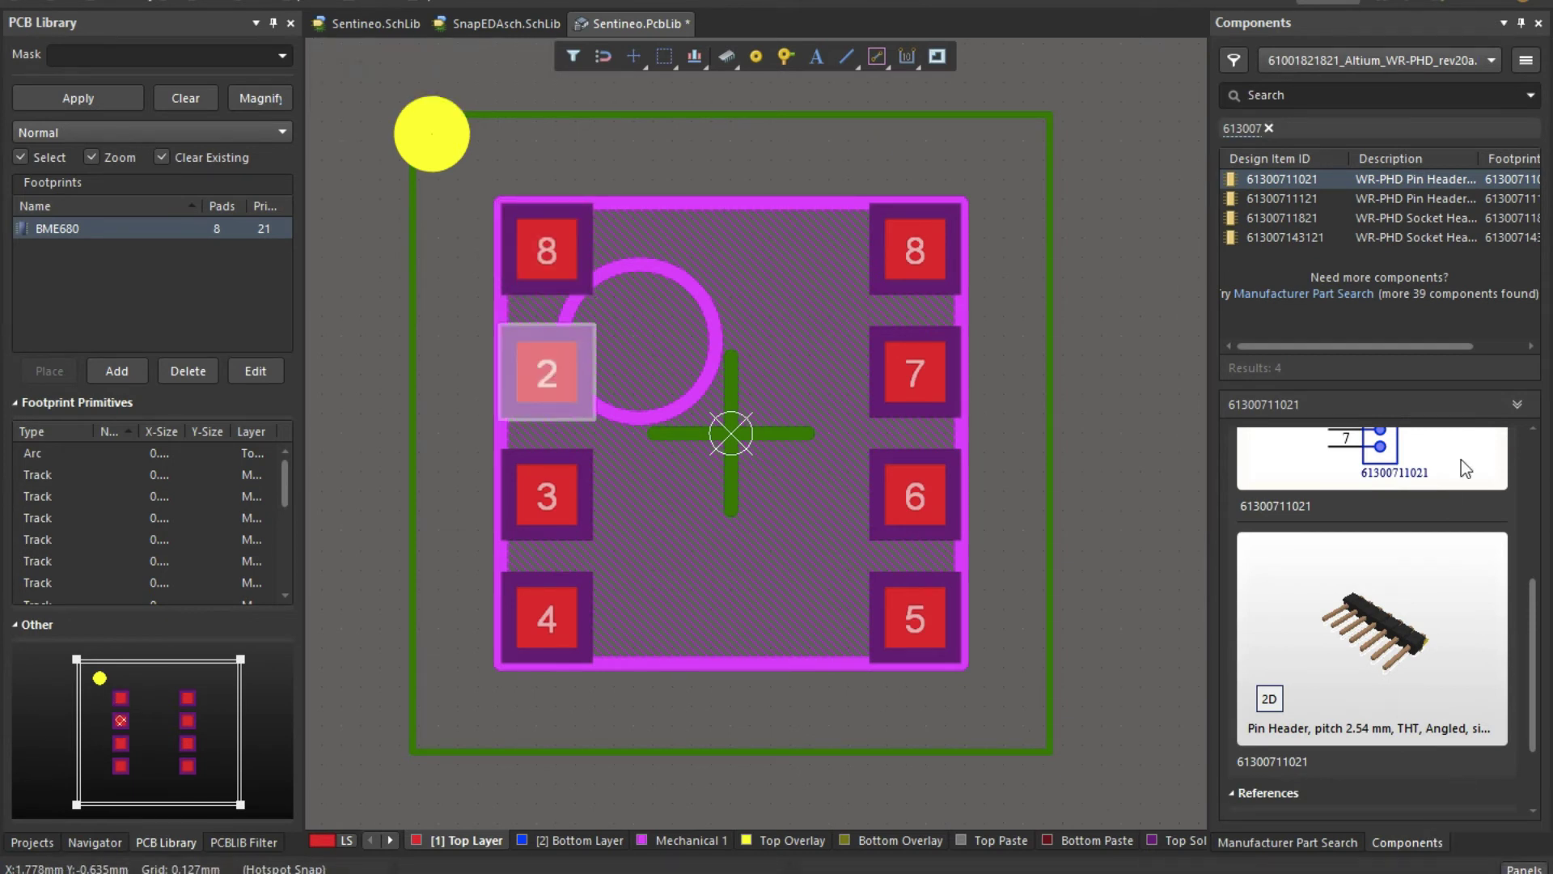
click(1541, 25)
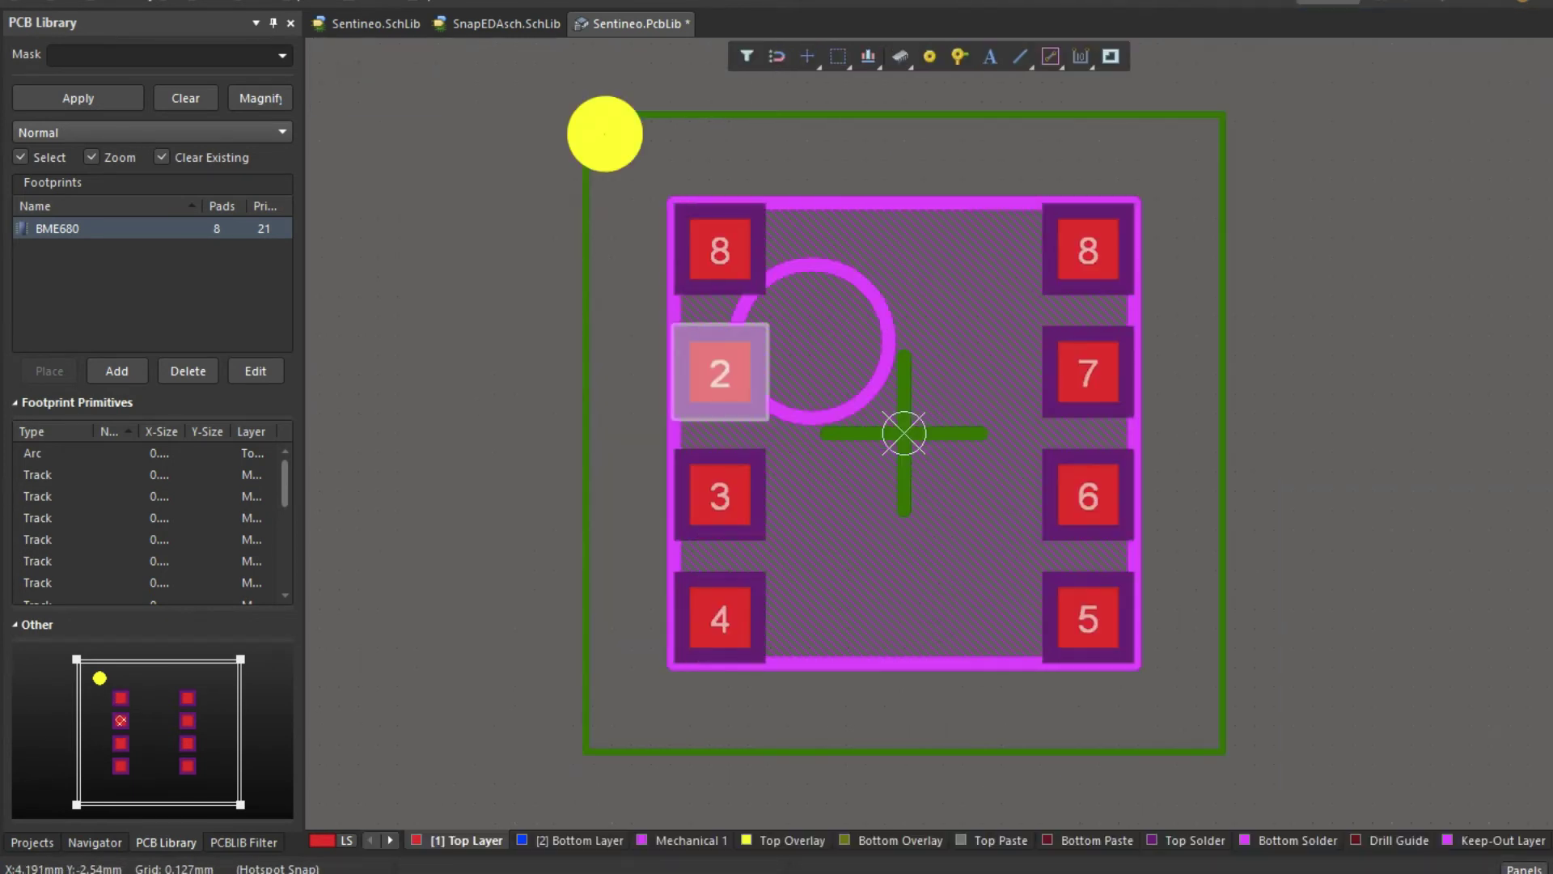
click(1524, 868)
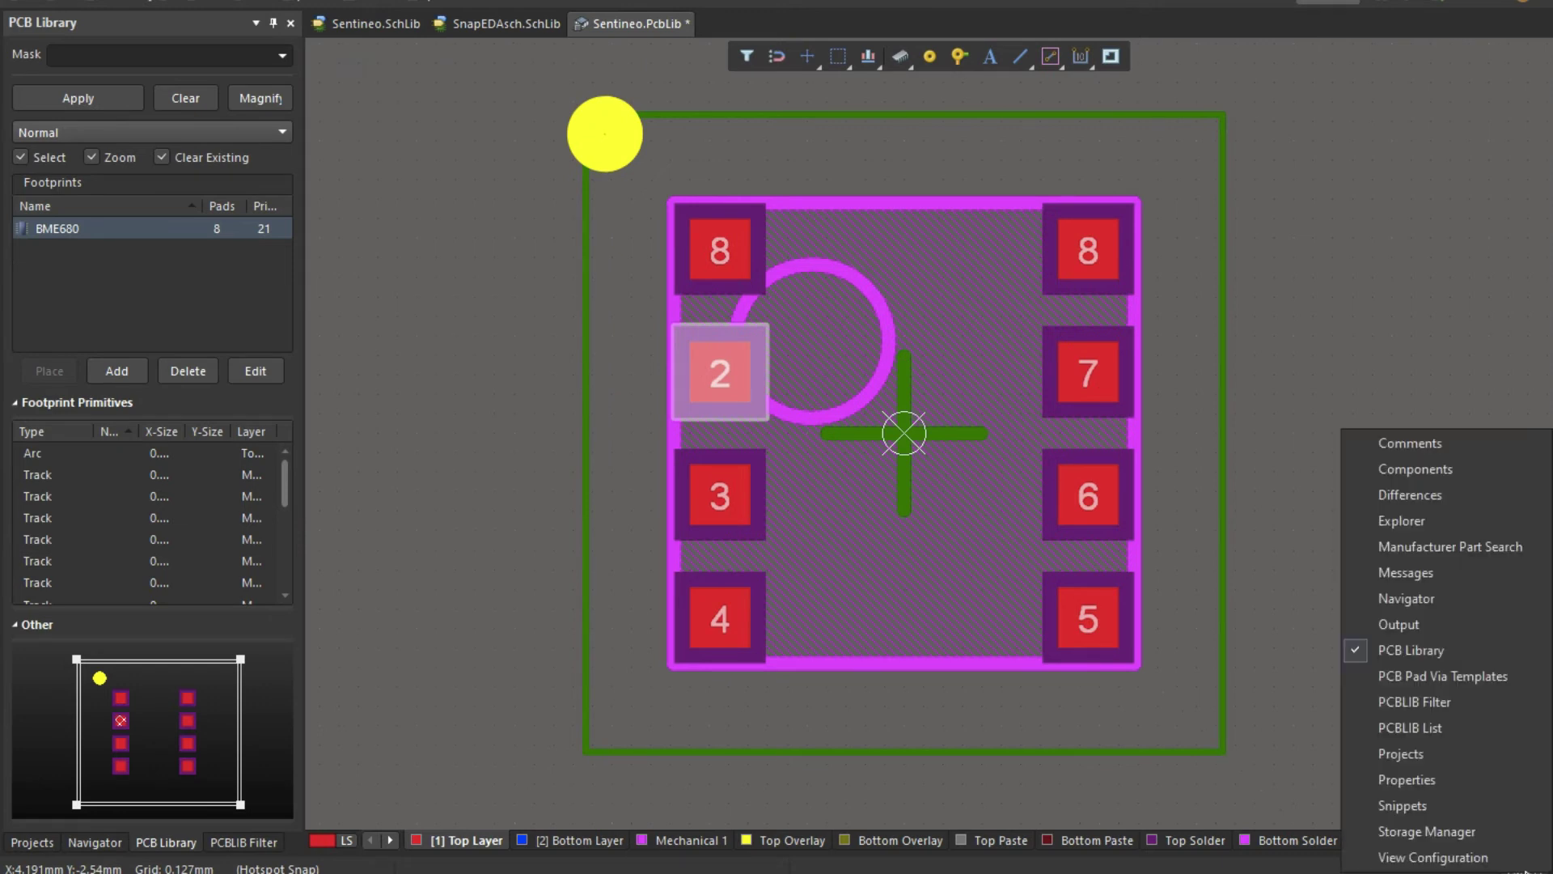
Step: In the Properties panel, renumber pad 2 to 7 and pad 3 to 6
click(1410, 777)
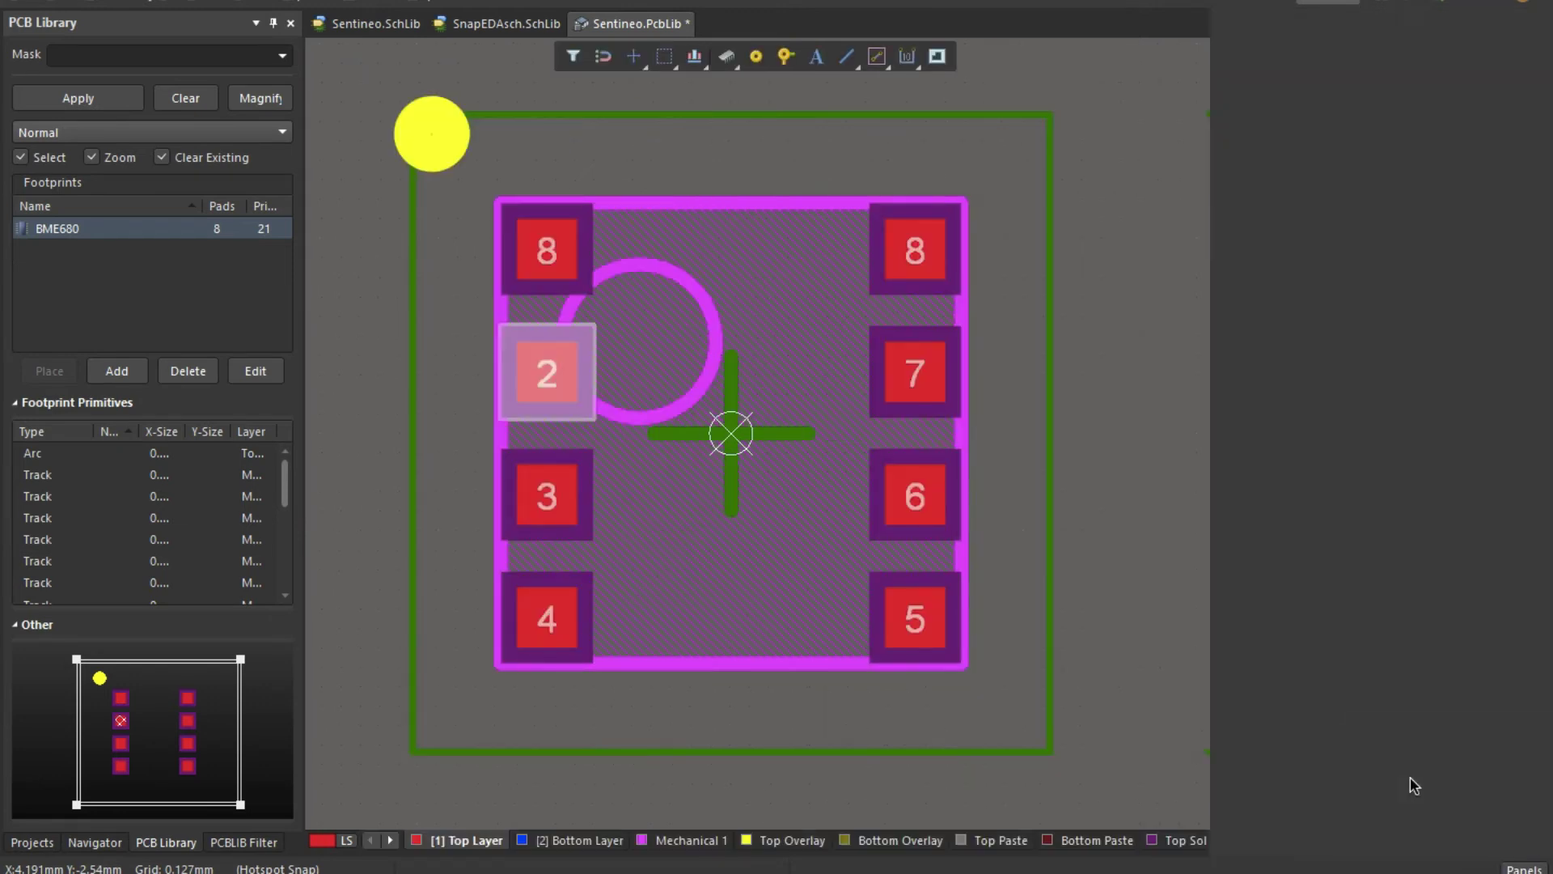
click(1375, 167)
text(7)
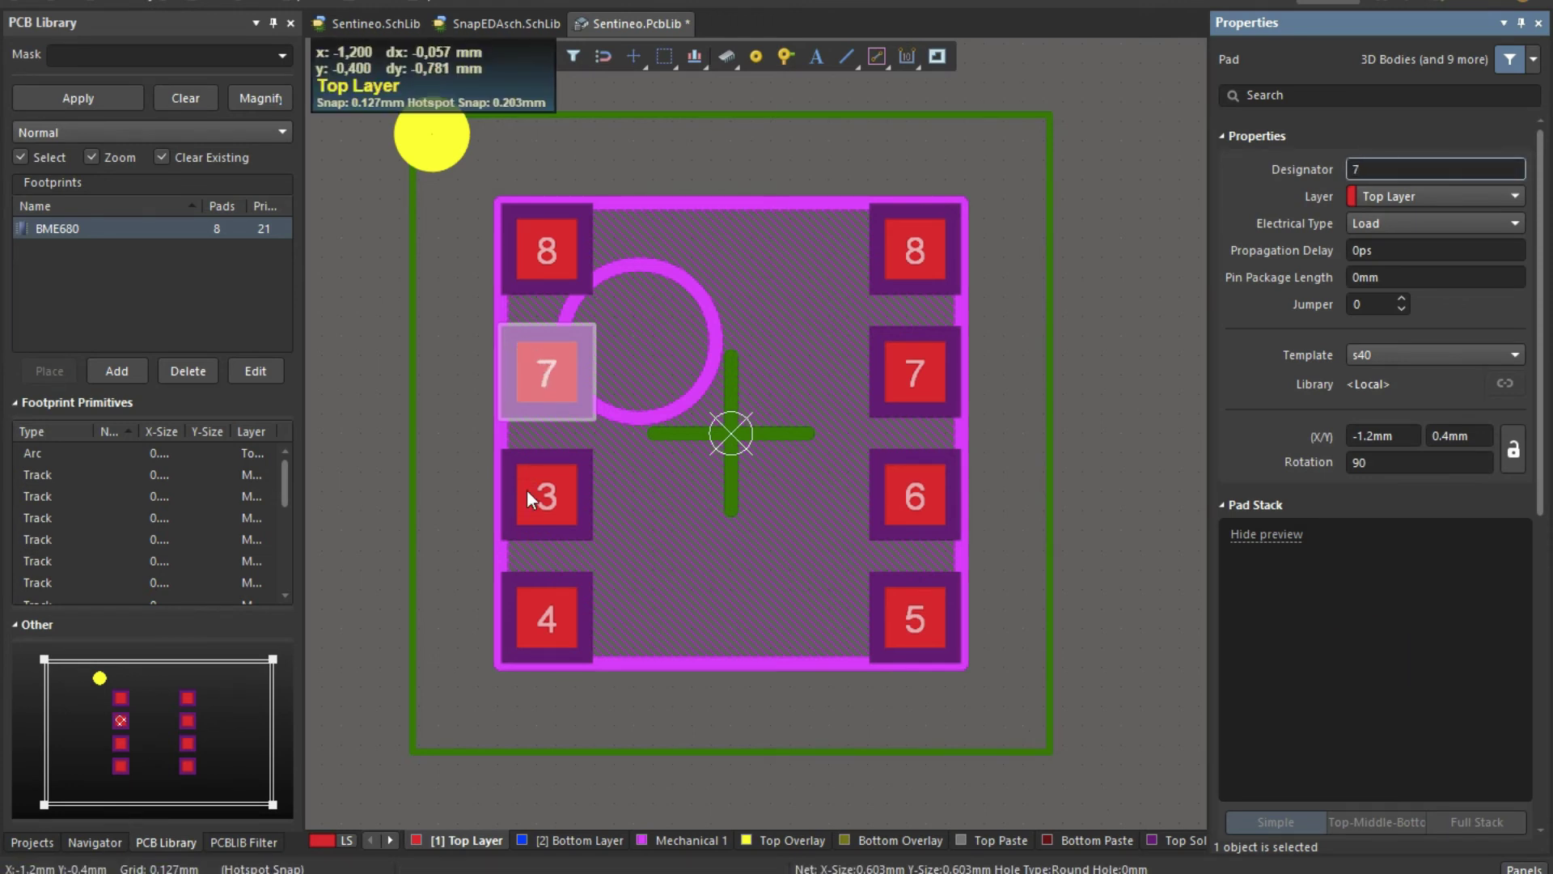
click(547, 513)
double_click(546, 508)
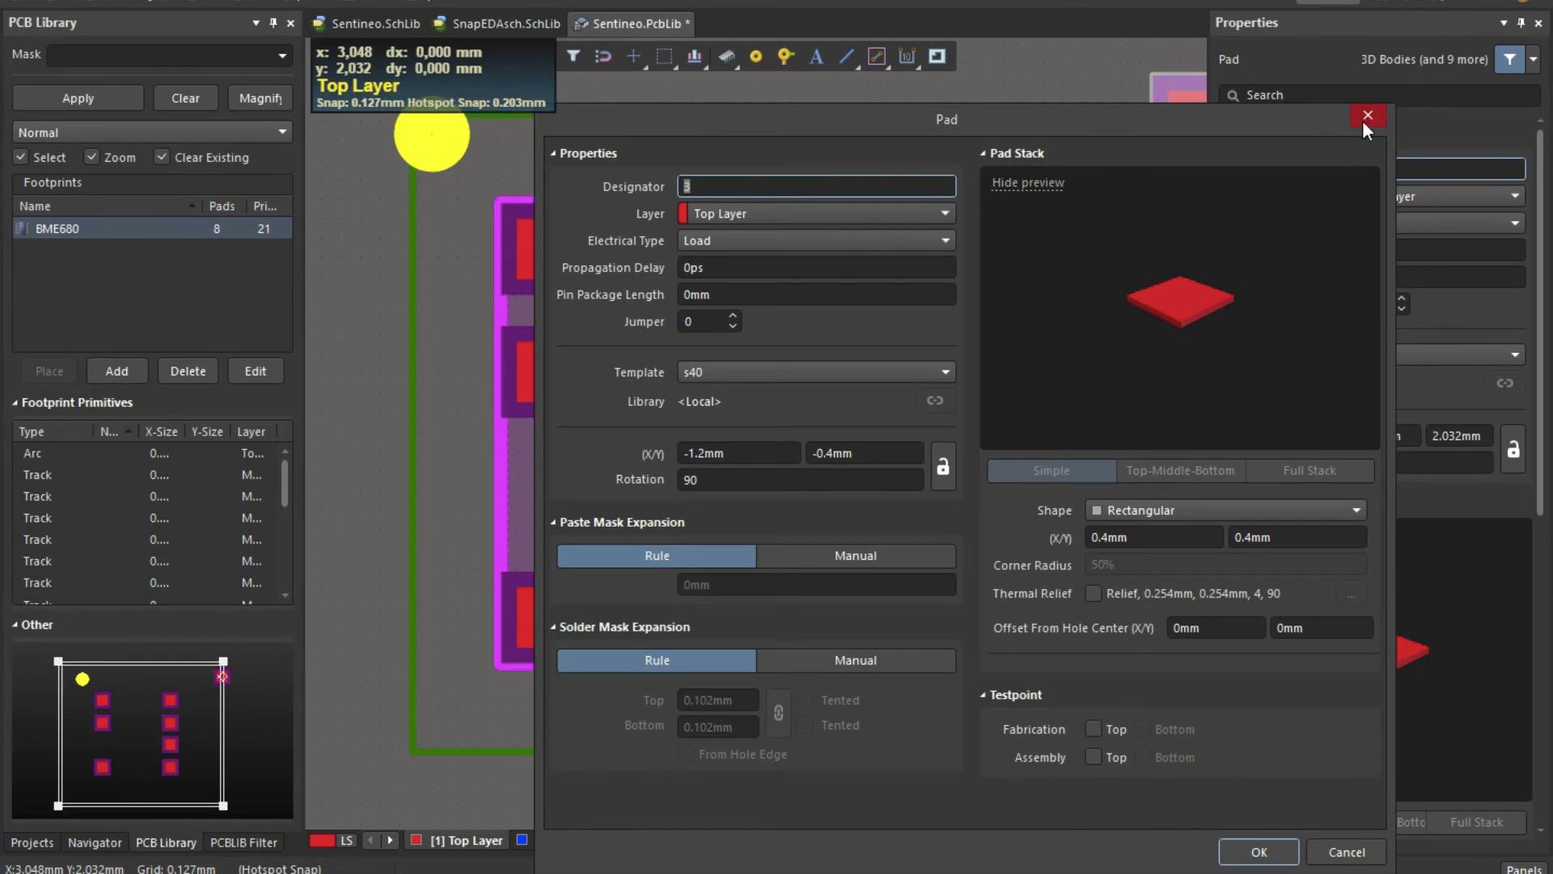
click(1367, 115)
click(1368, 169)
key(BackSpace)
text(6)
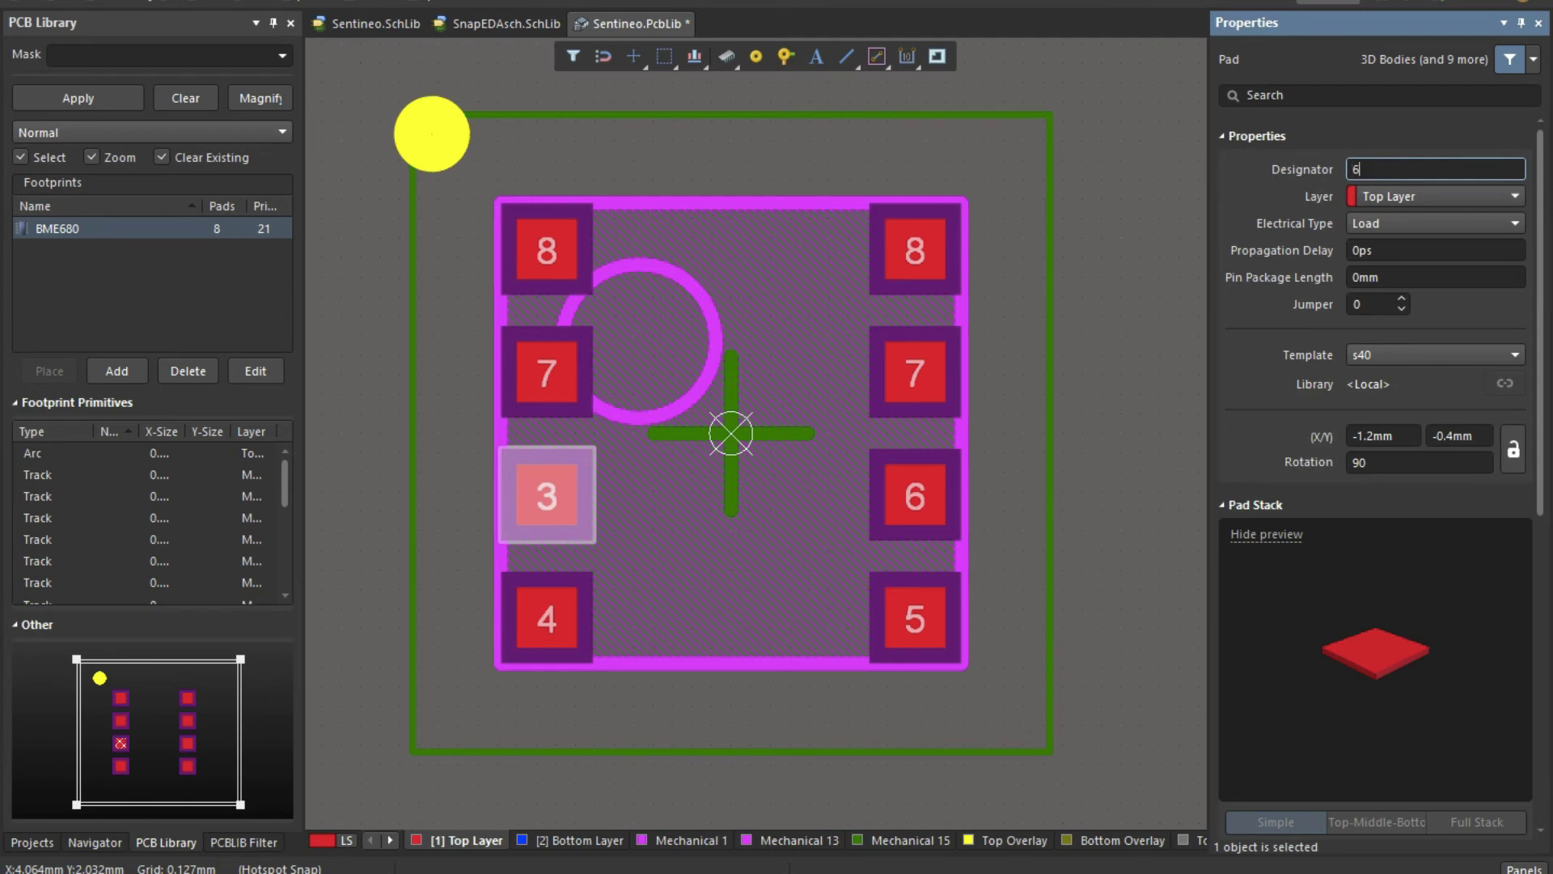
Step: Renumber pad 4 to designator 5
click(566, 600)
click(542, 636)
double_click(542, 636)
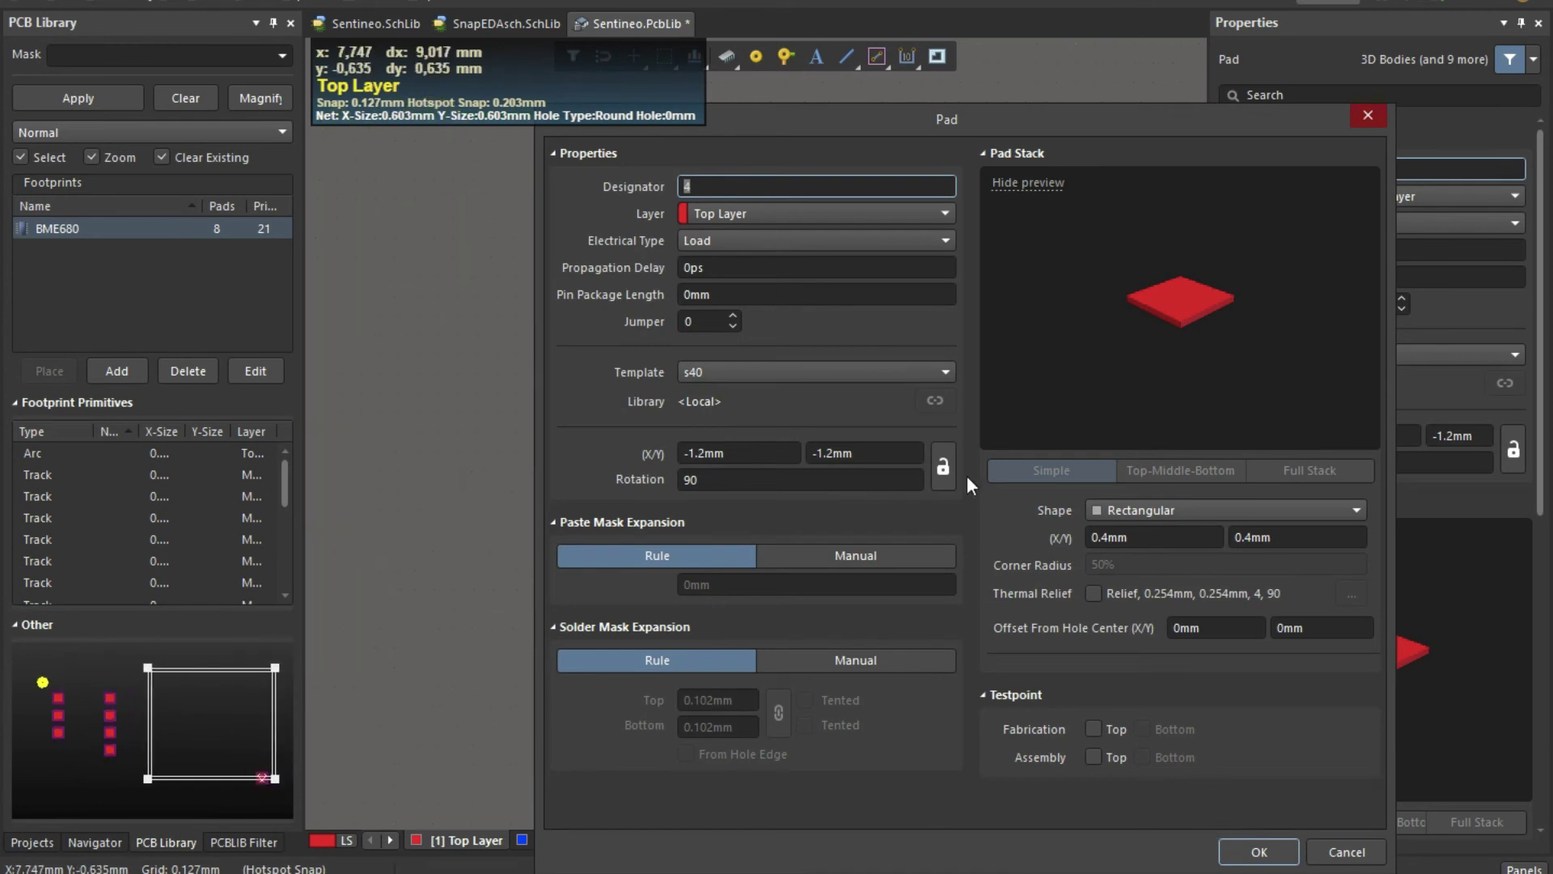
click(1336, 851)
click(1384, 168)
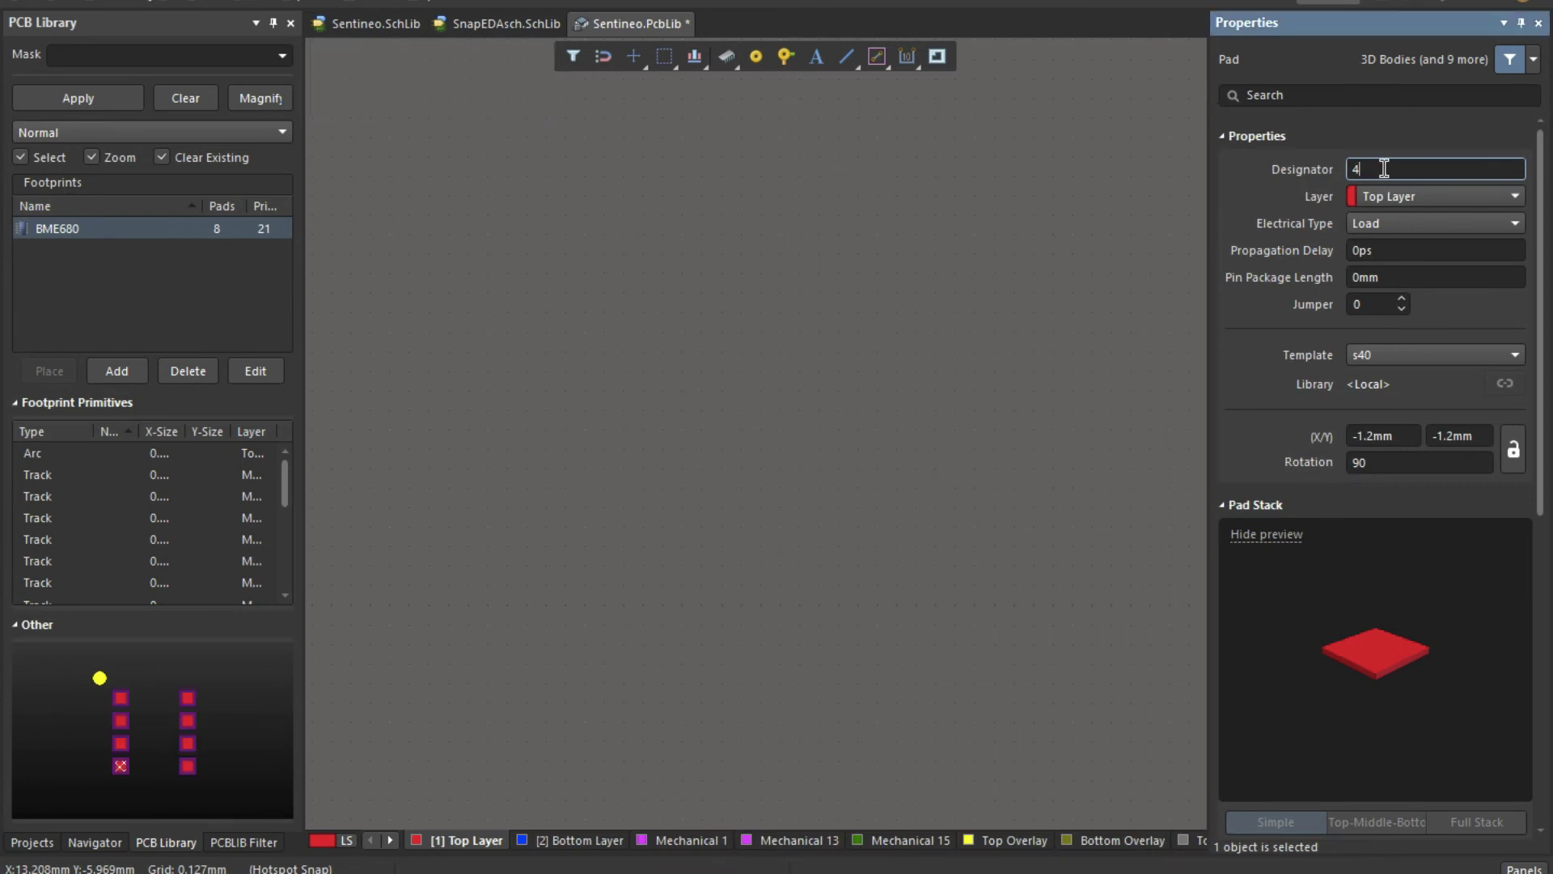
key(BackSpace)
text(5)
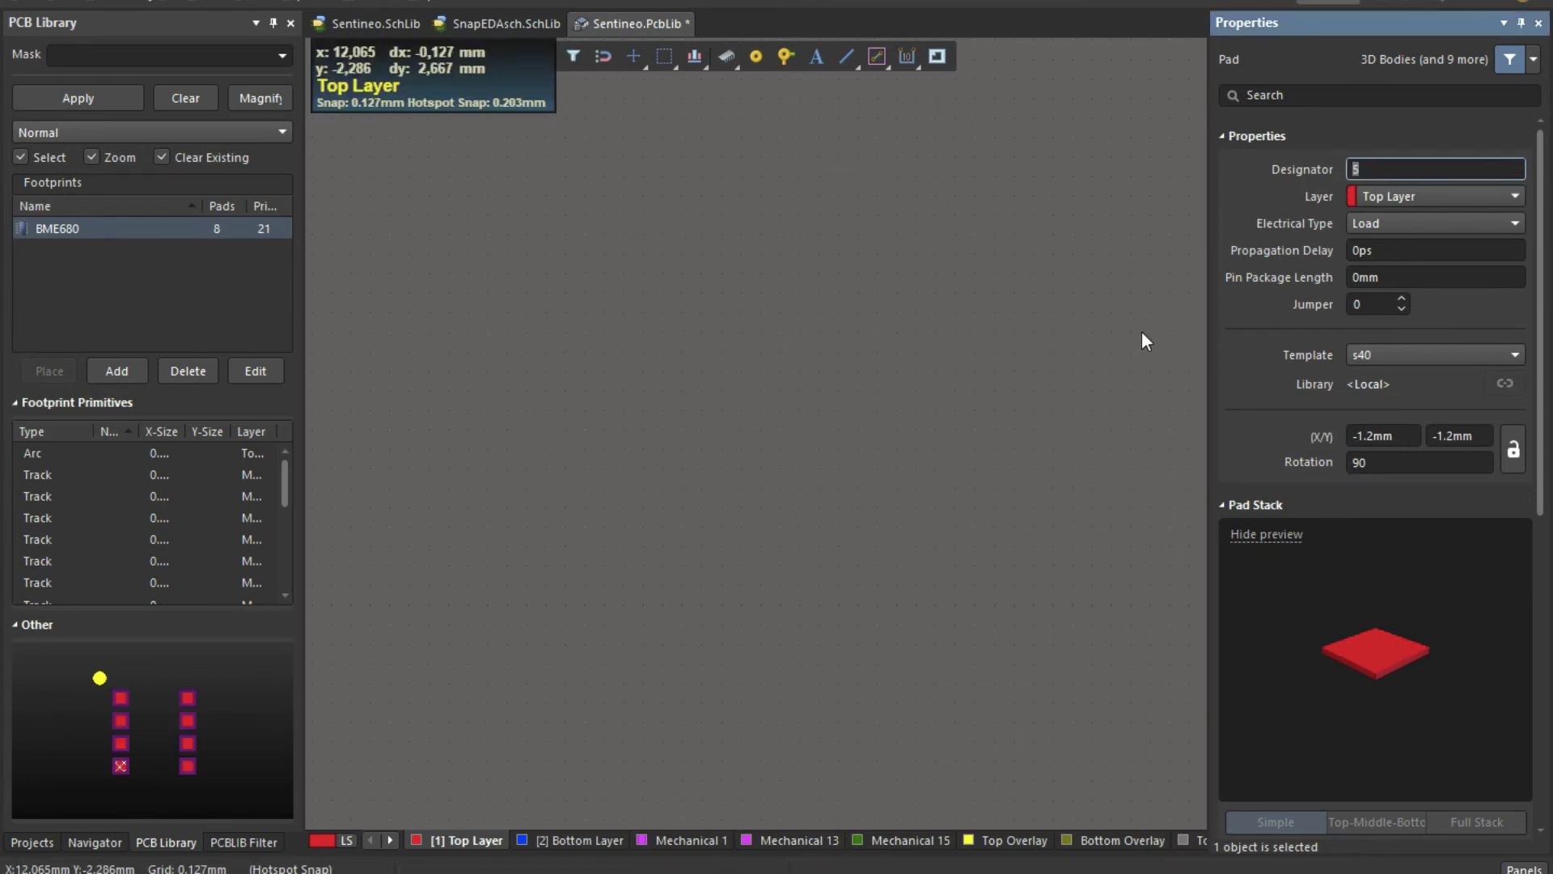
click(992, 410)
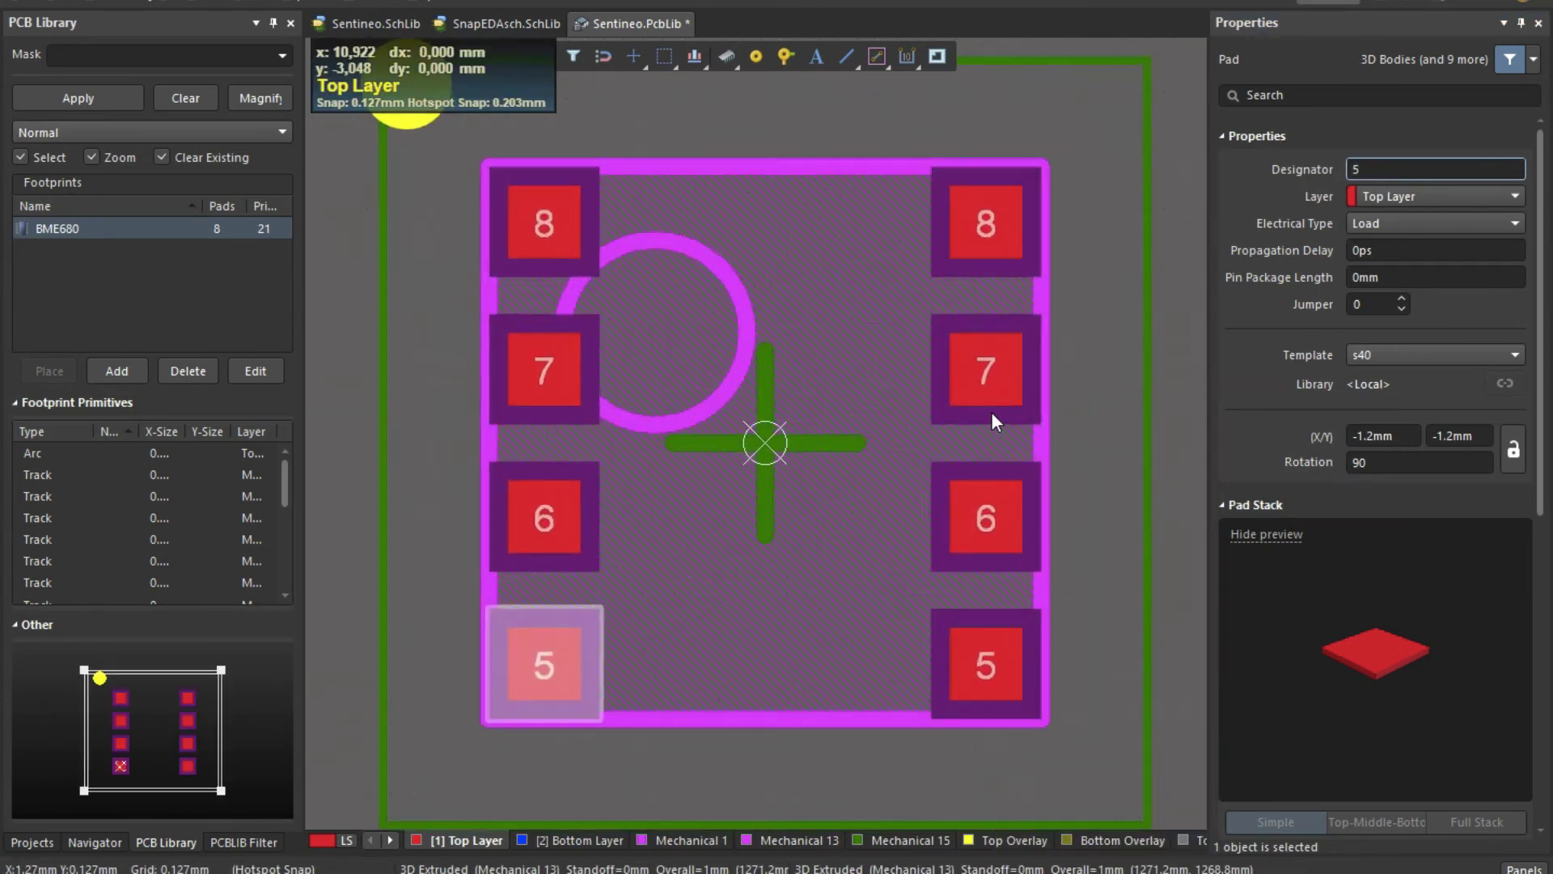
Step: Renumber the bottom-right pad from 5 to 4
click(957, 659)
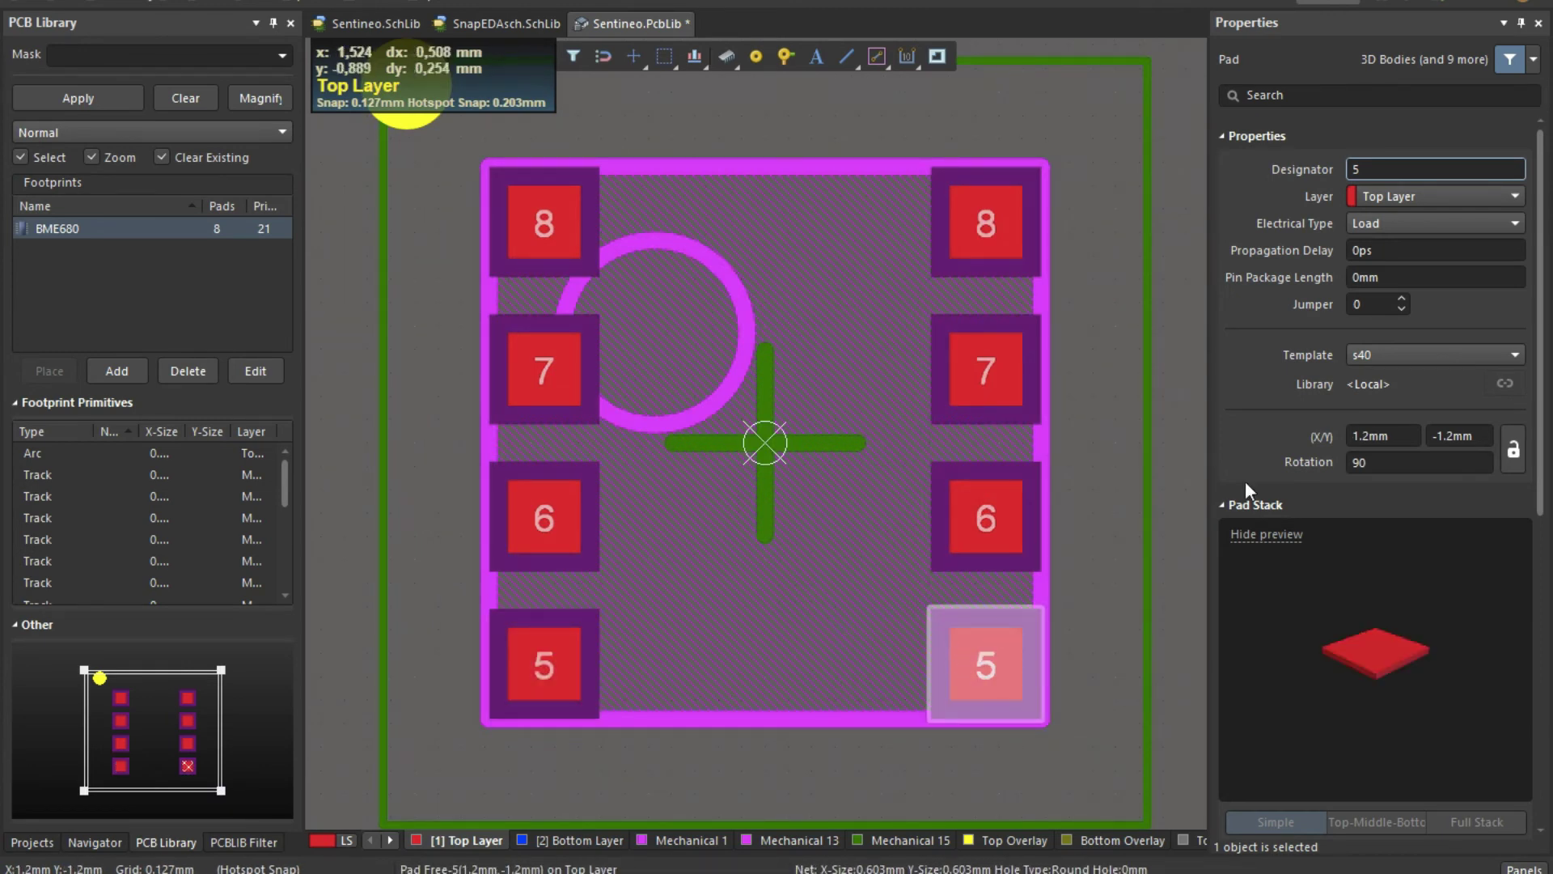
click(1373, 167)
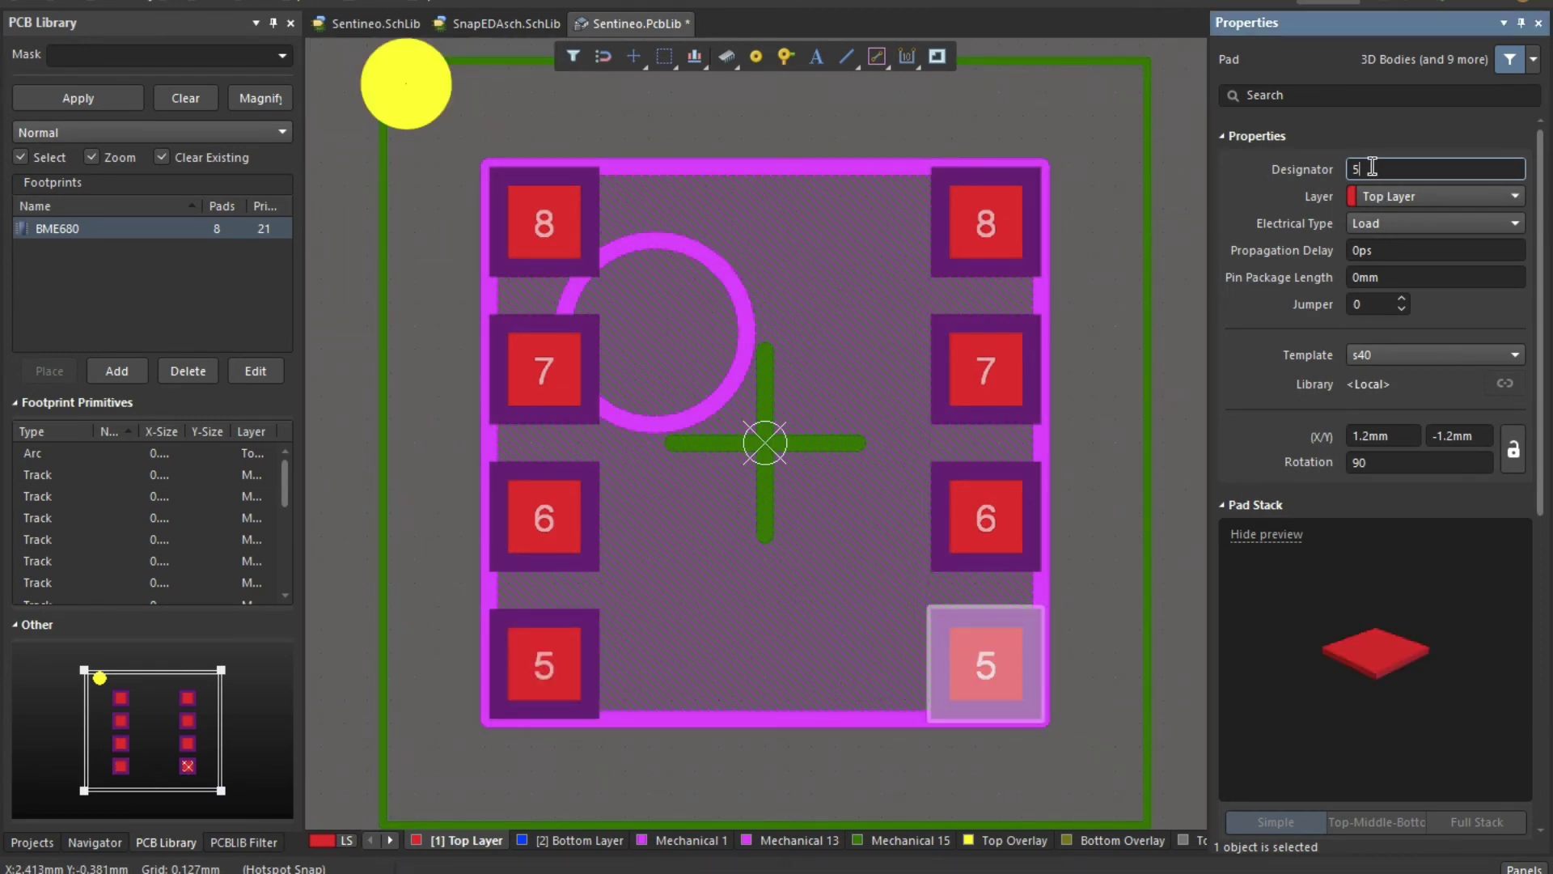
key(BackSpace)
text(4)
key(Return)
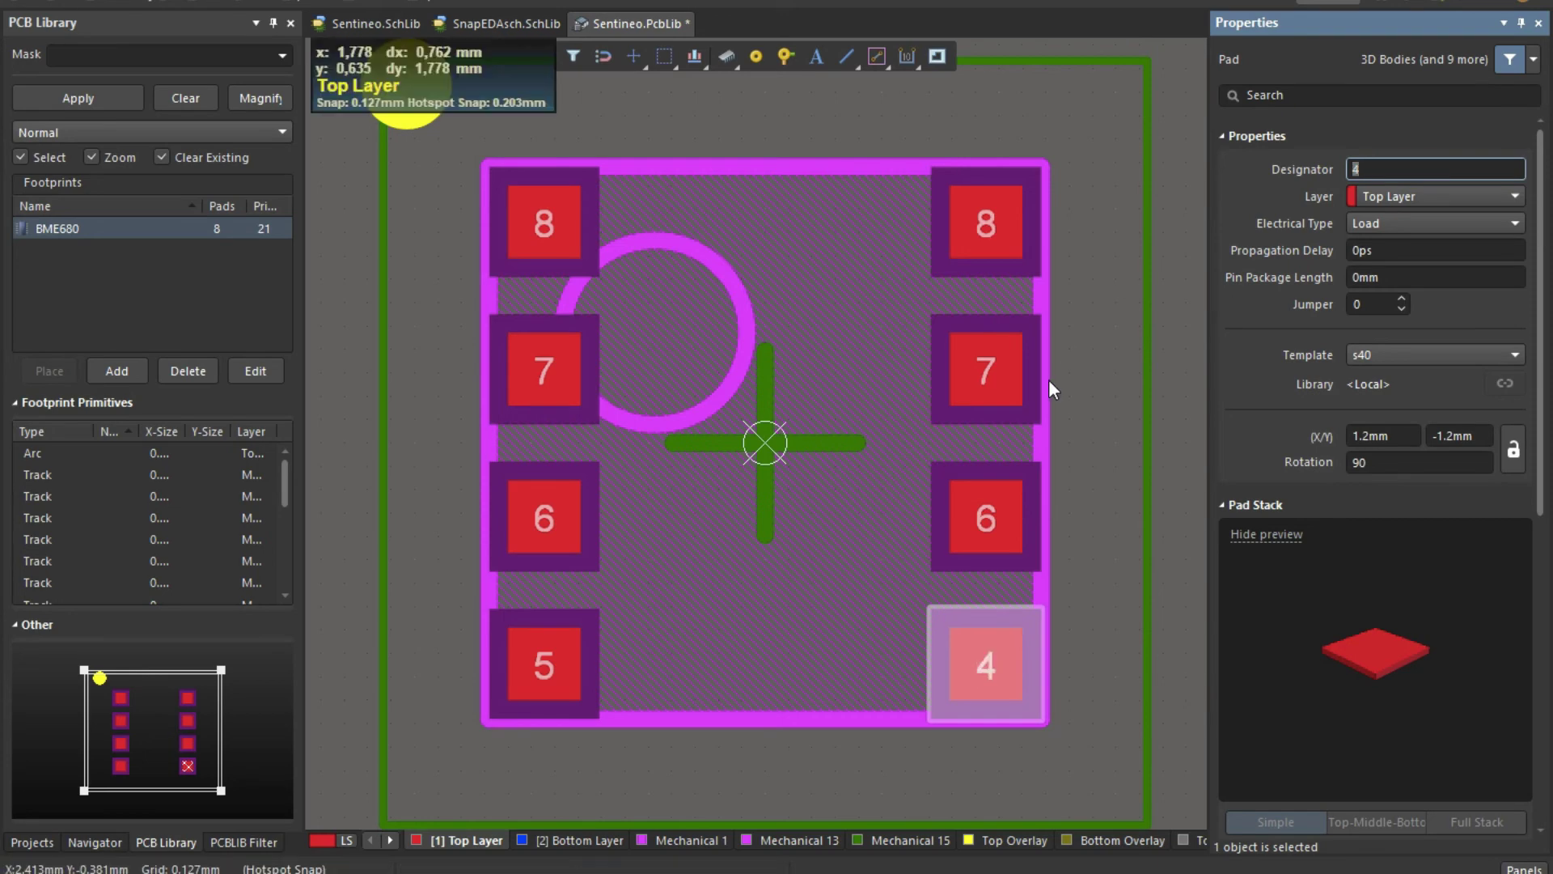
Step: Check the datasheet pinout and renumber the right-hand pad 6 to 3
key(ctrl+Left)
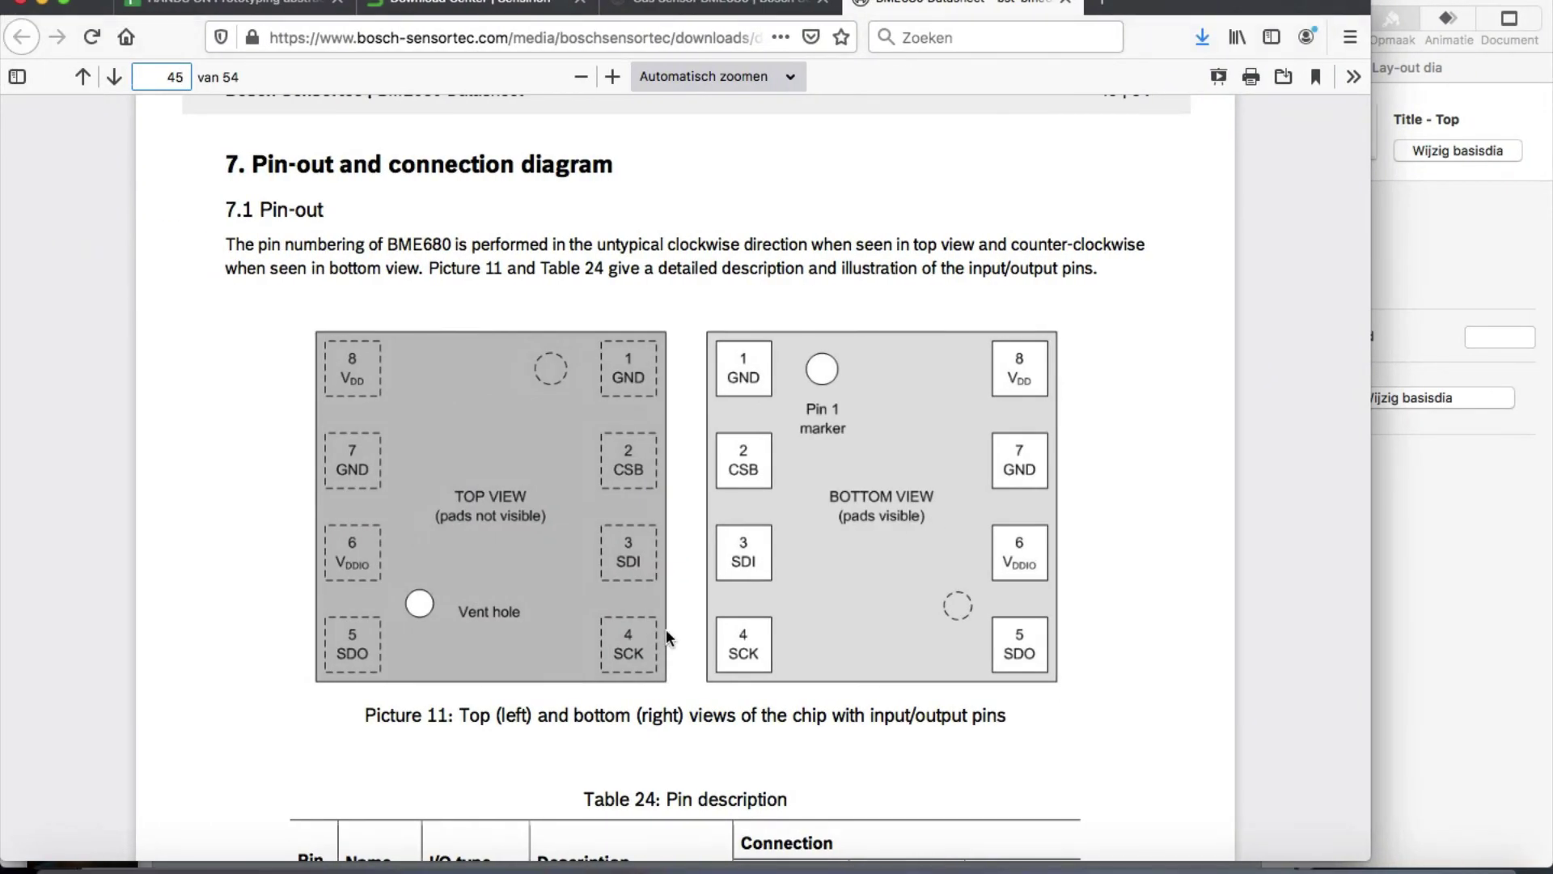
key(ctrl+Right)
click(989, 513)
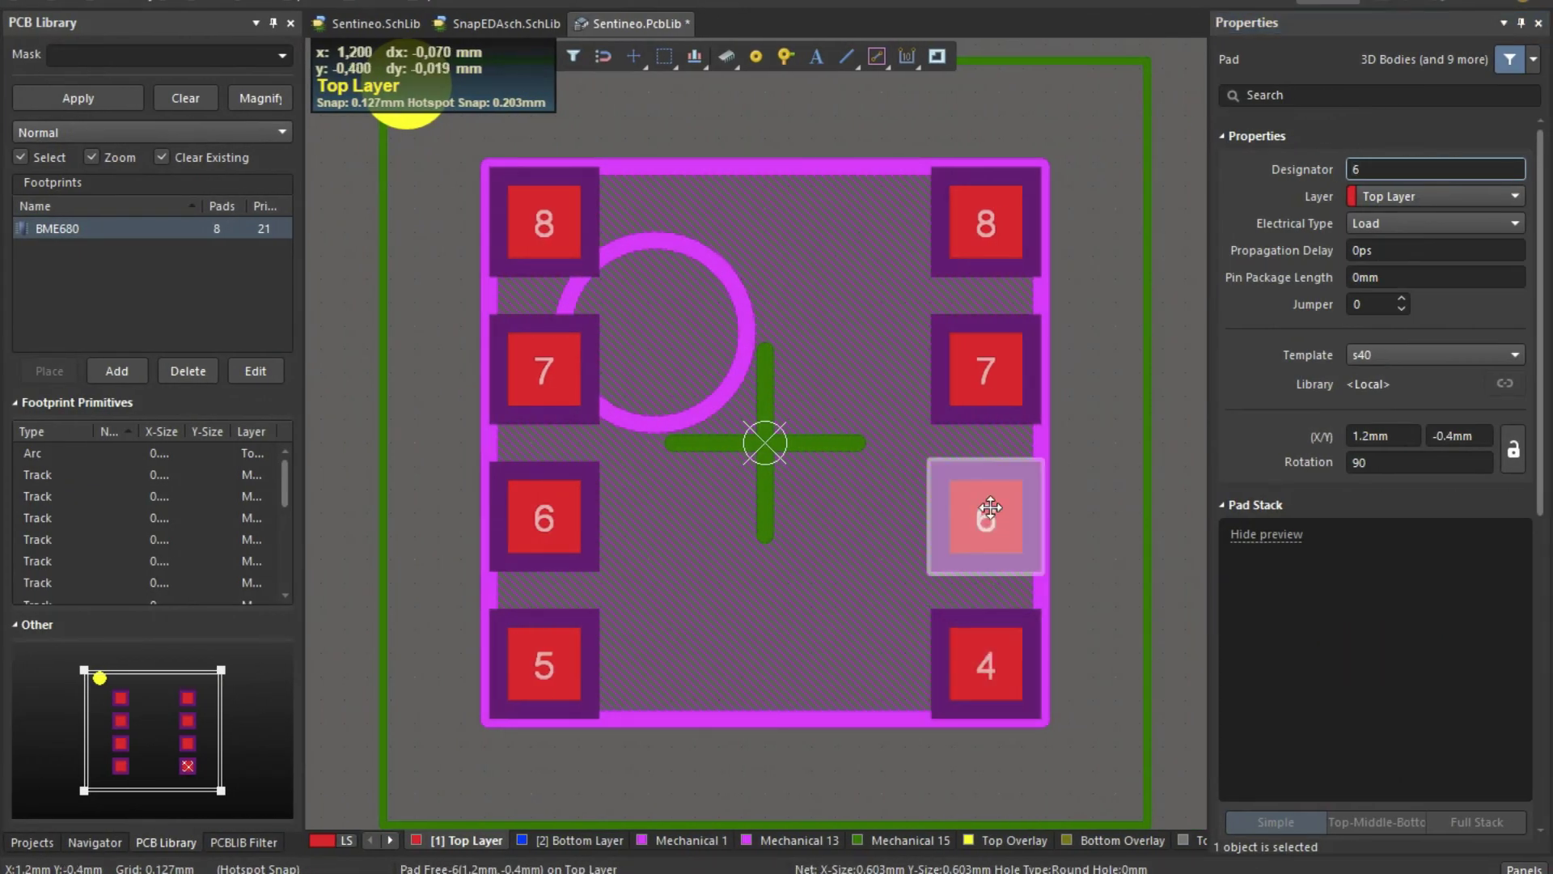
click(1406, 168)
key(BackSpace)
text(3)
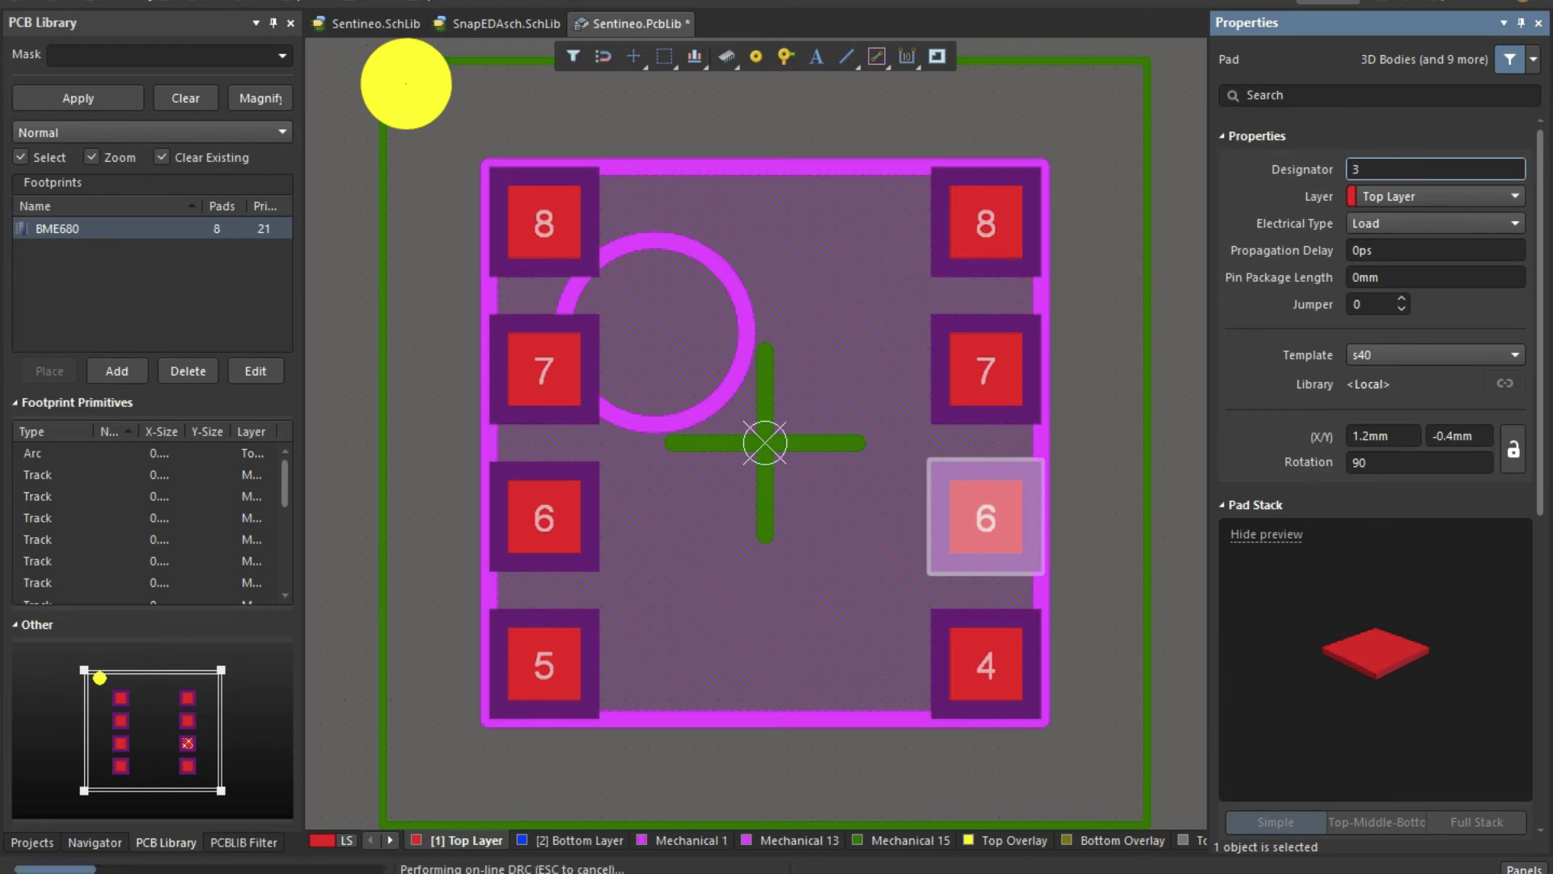
key(Return)
Step: Renumber the right-hand pad 7 to 2 and the top-right pad 8 to 1
click(974, 367)
click(1415, 167)
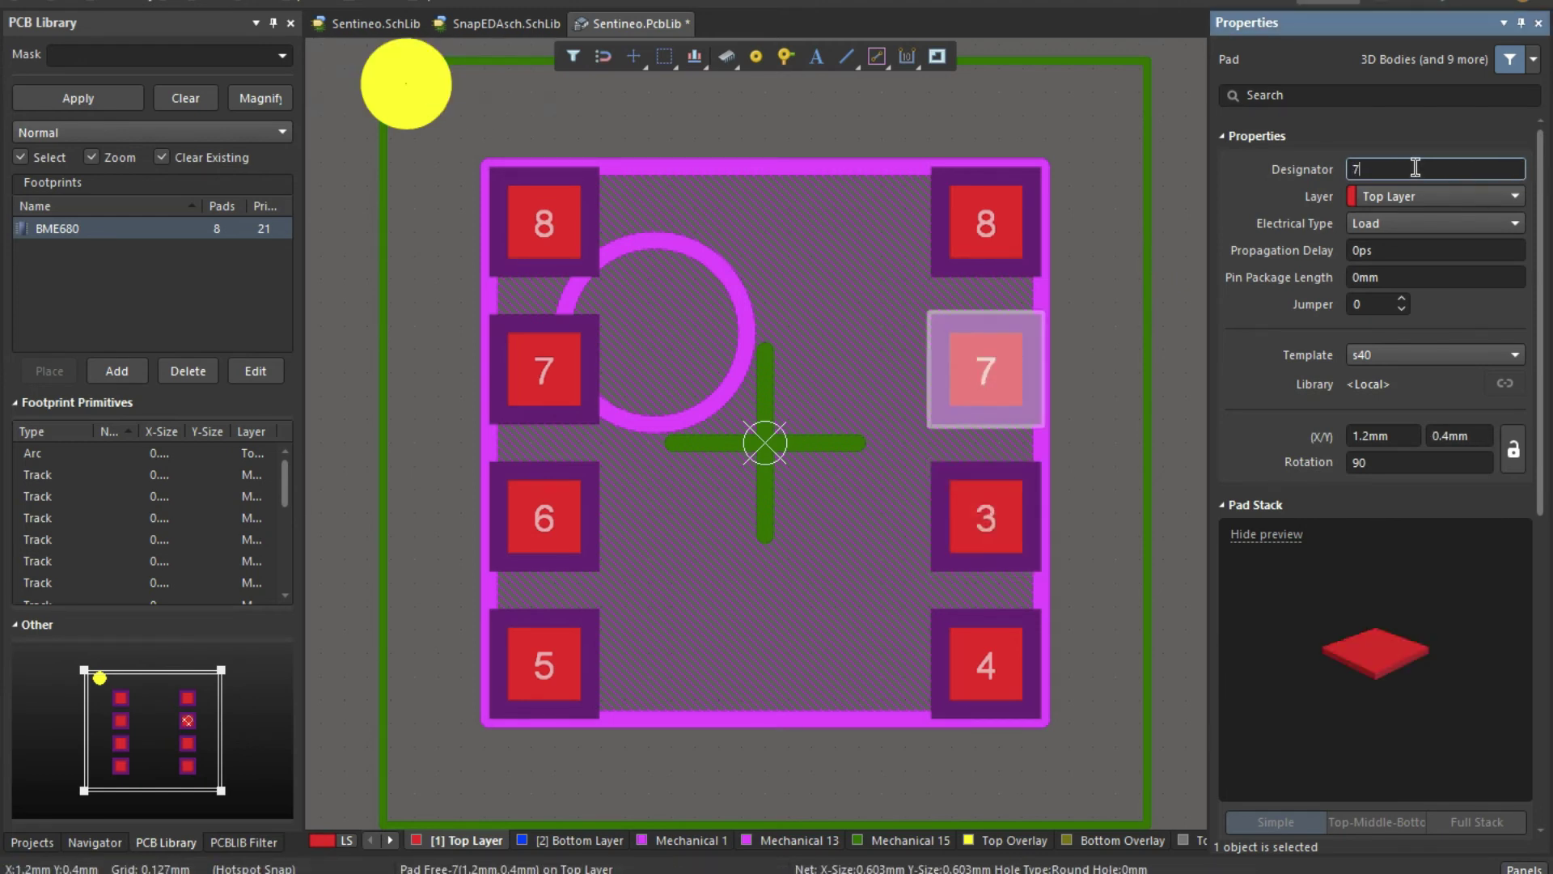
key(BackSpace)
text(2)
key(Return)
click(1011, 231)
click(1428, 167)
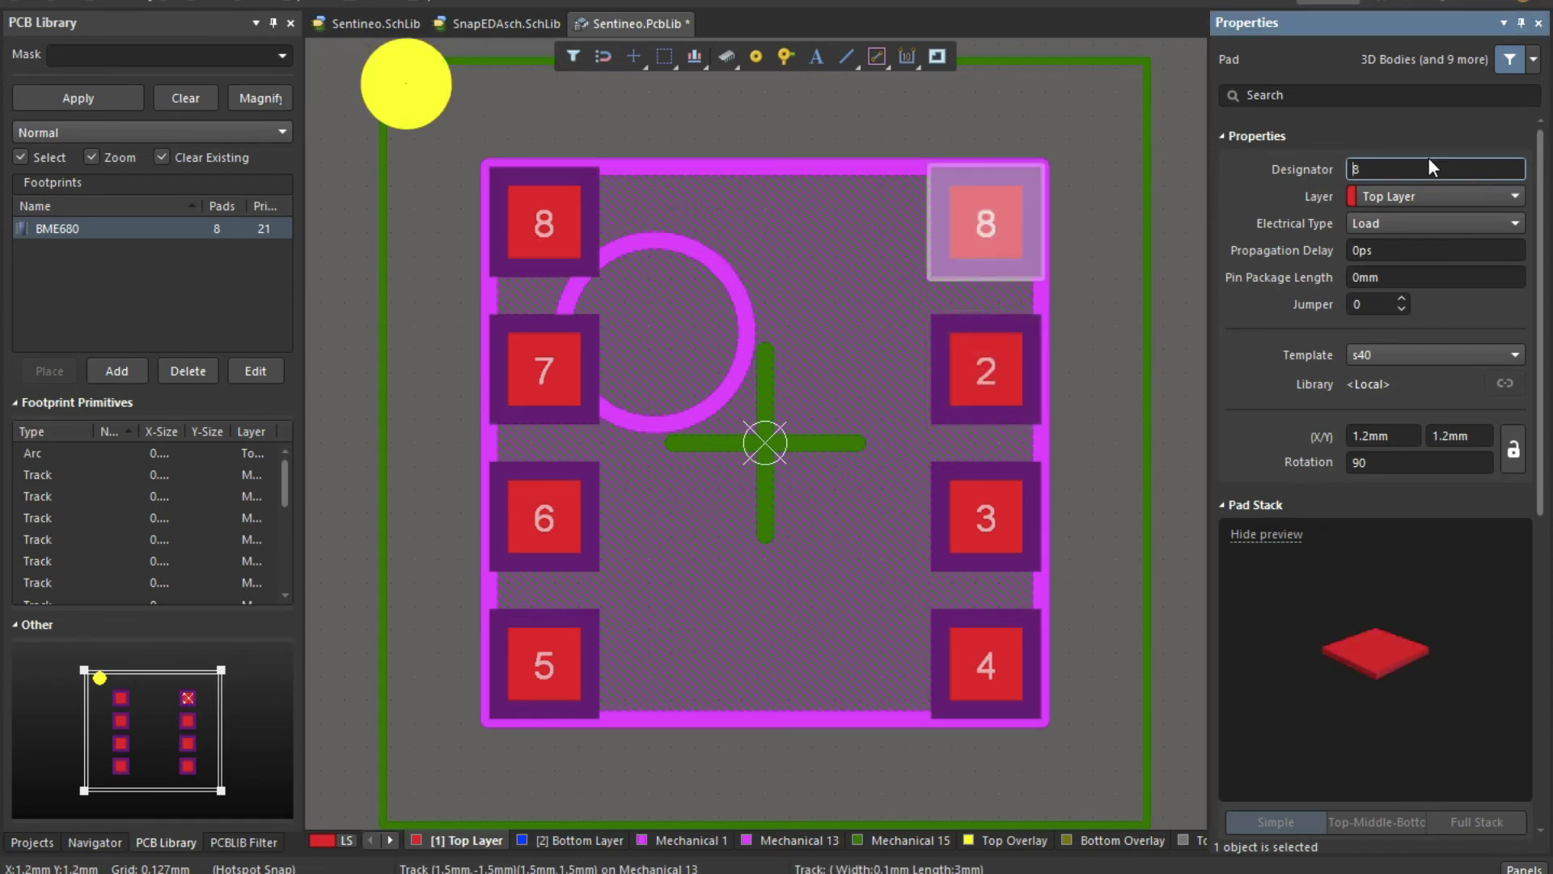
key(BackSpace)
text(1)
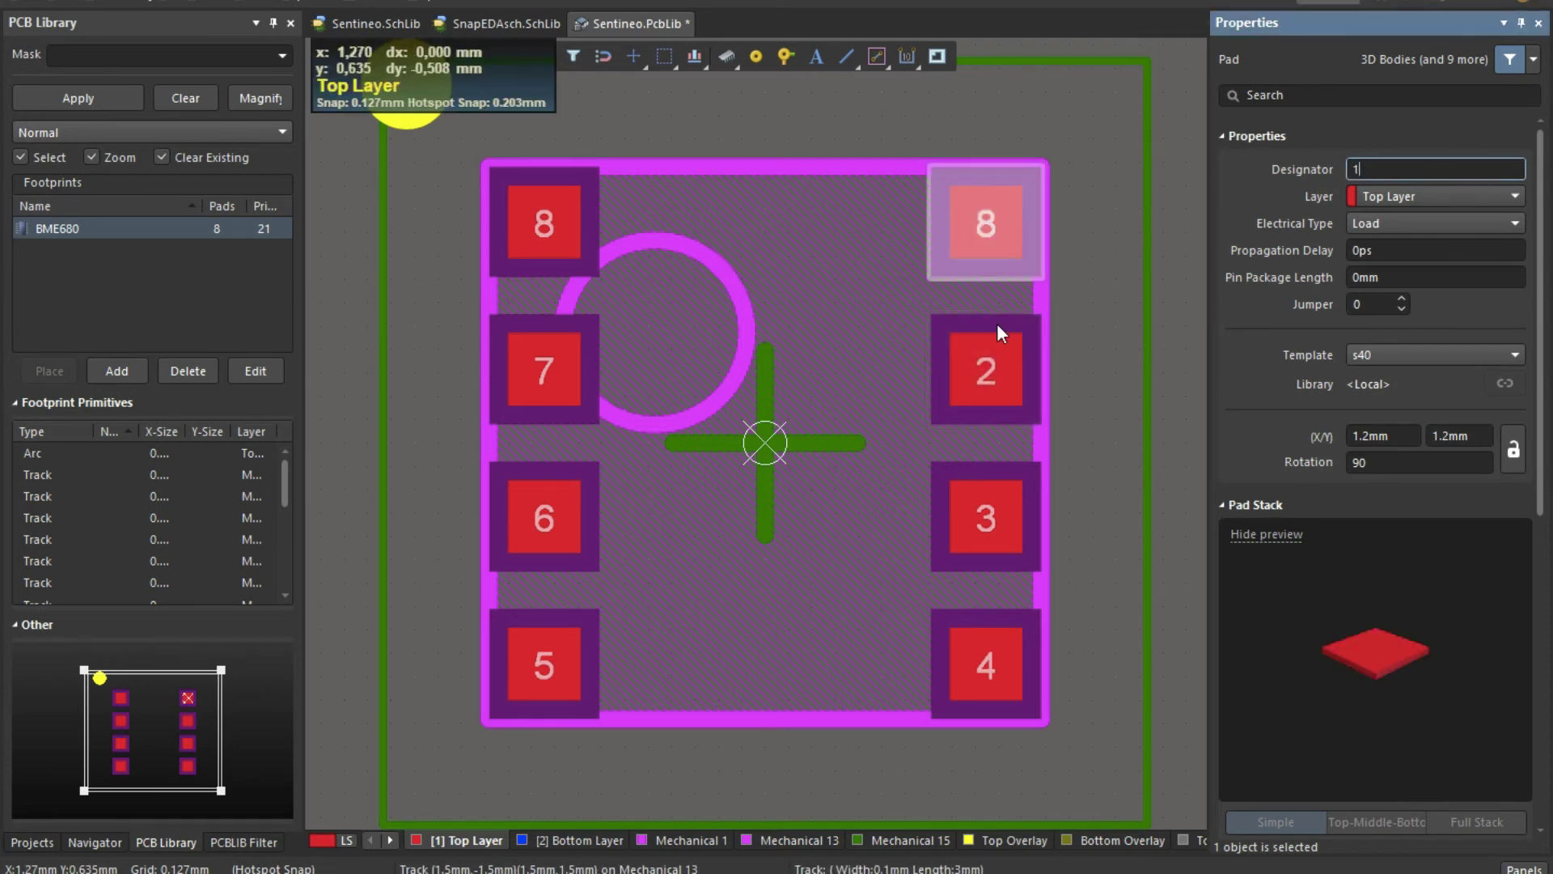
key(Return)
click(1105, 333)
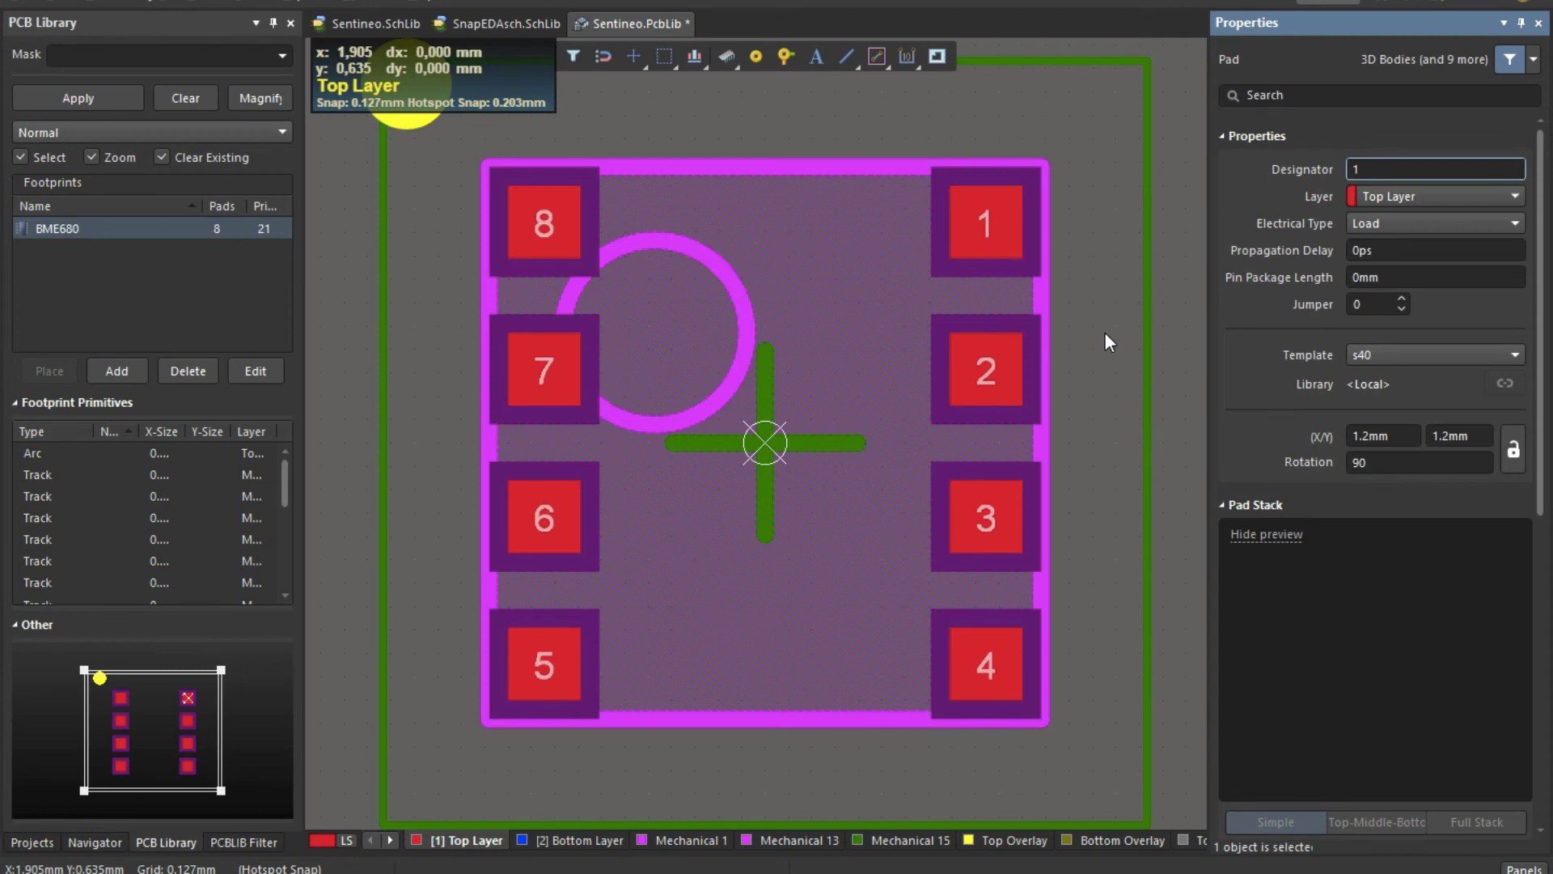
ctrl+scroll(1105, 331, down, 2)
right_drag(869, 577, 803, 773)
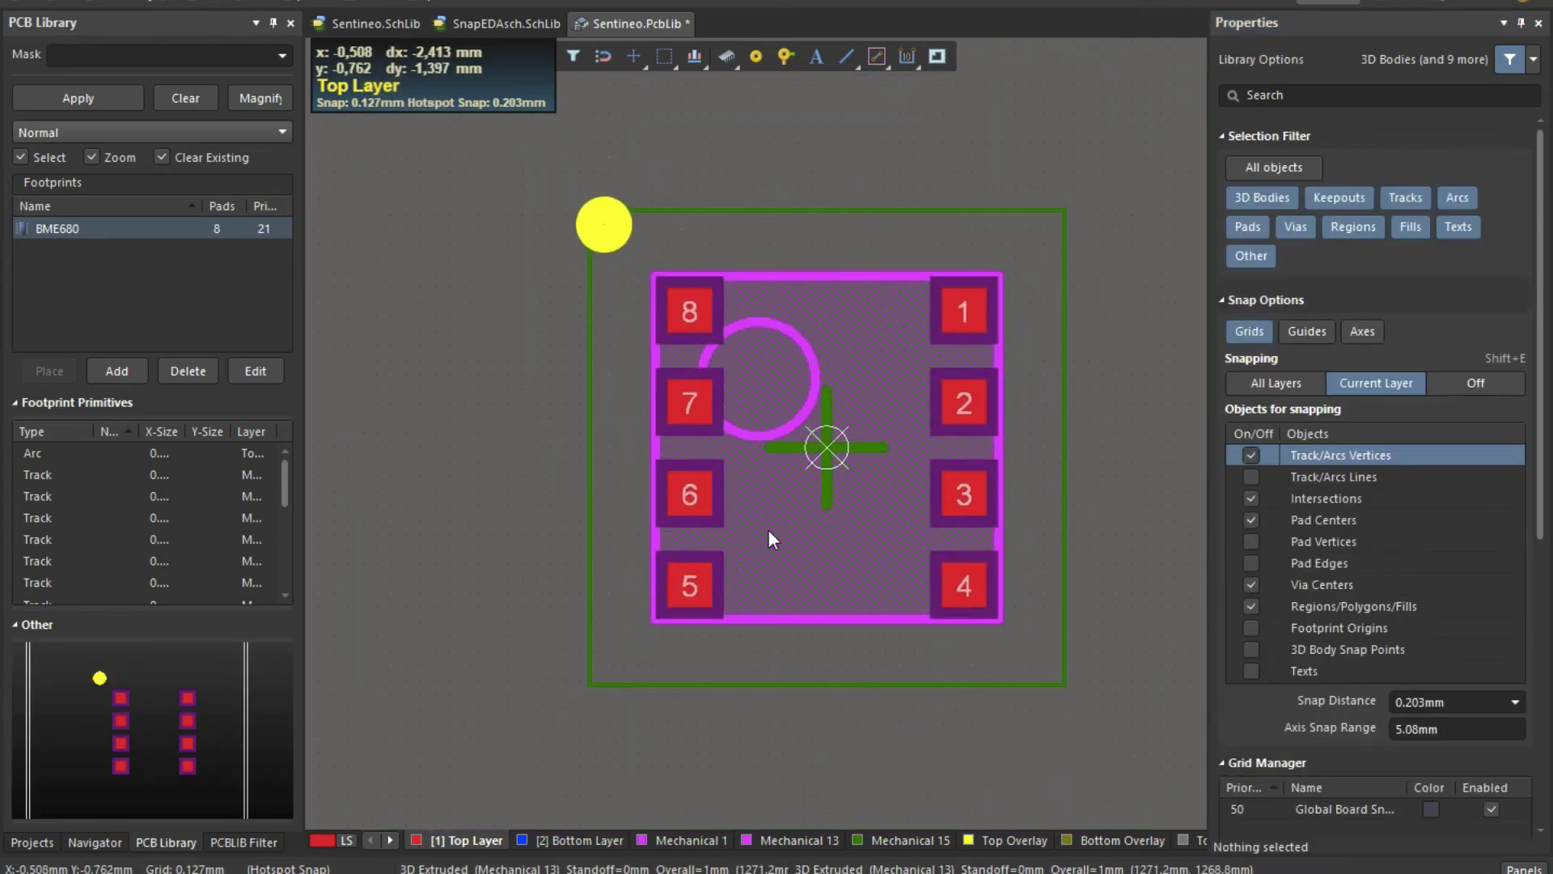
key(ctrl+Left)
scroll(720, 515, down, 10)
scroll(720, 516, down, 20)
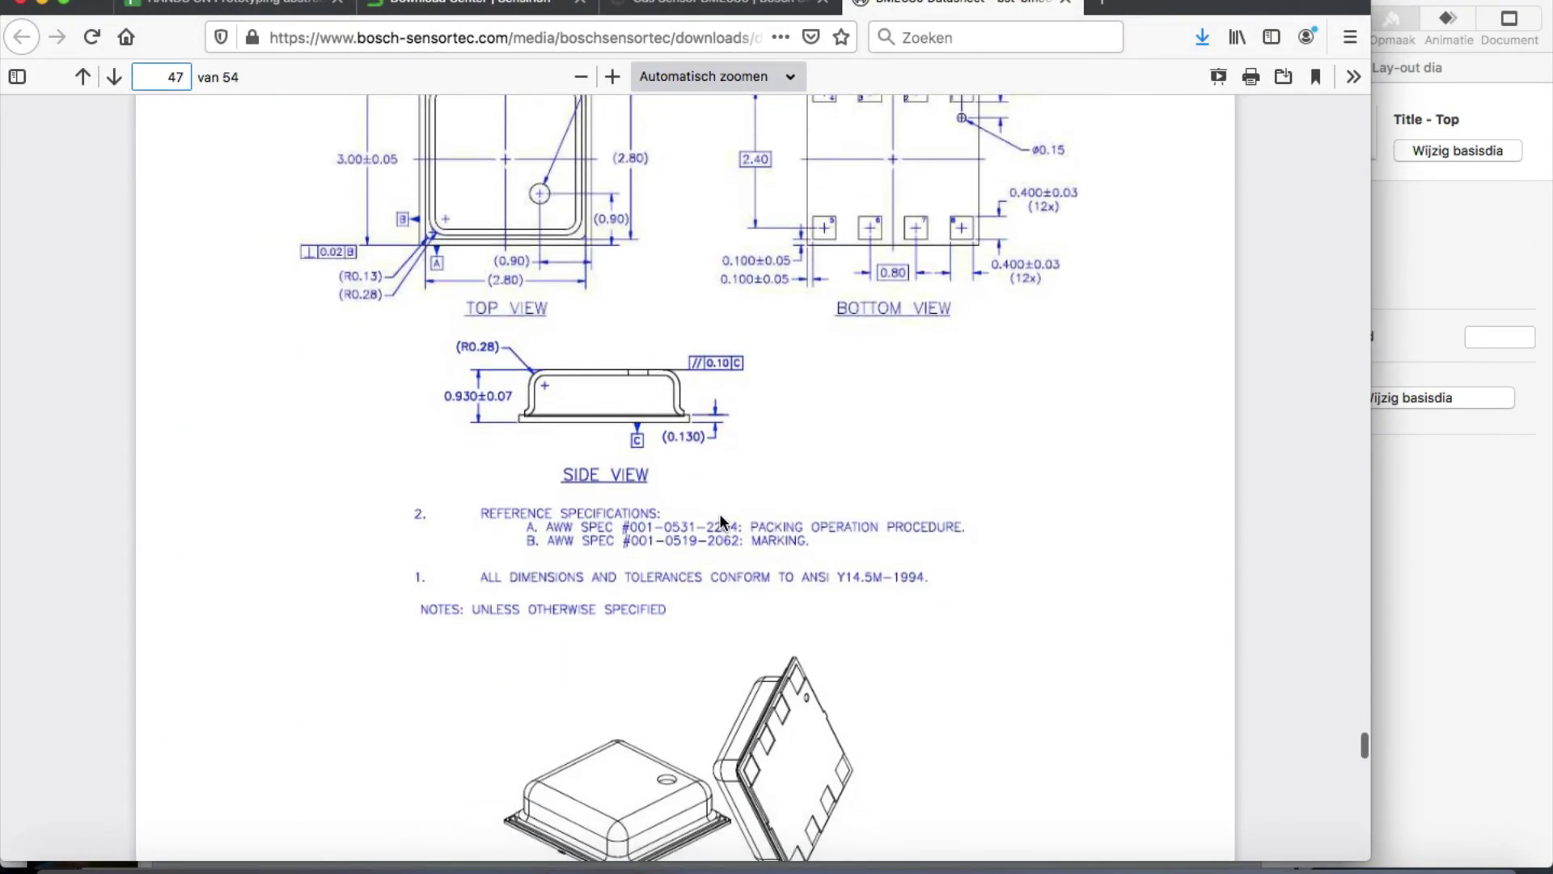
scroll(720, 518, down, 10)
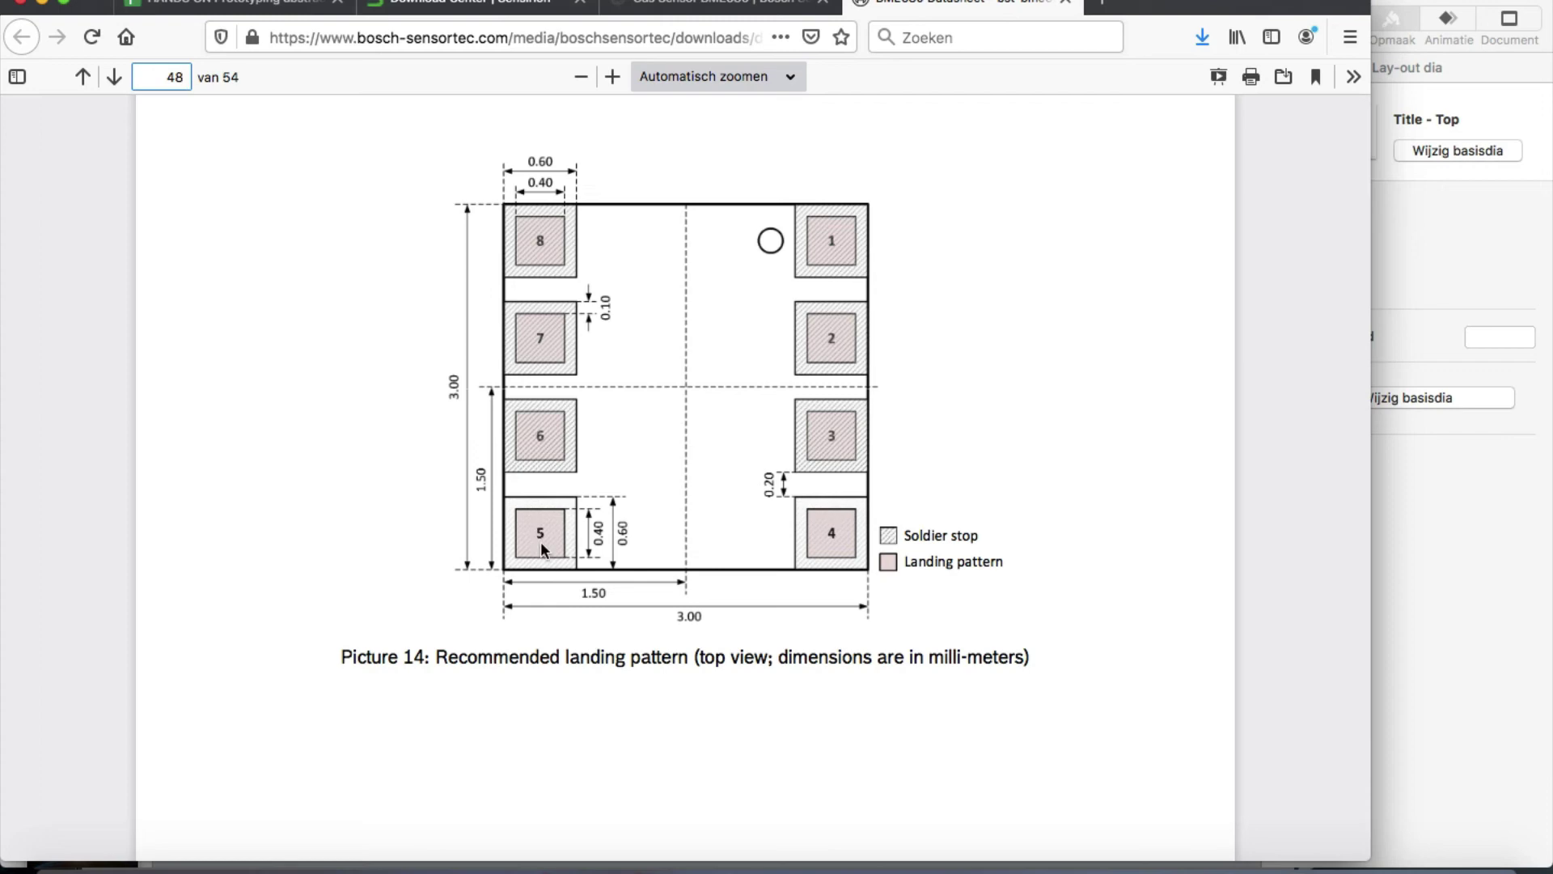
scroll(564, 532, up, 15)
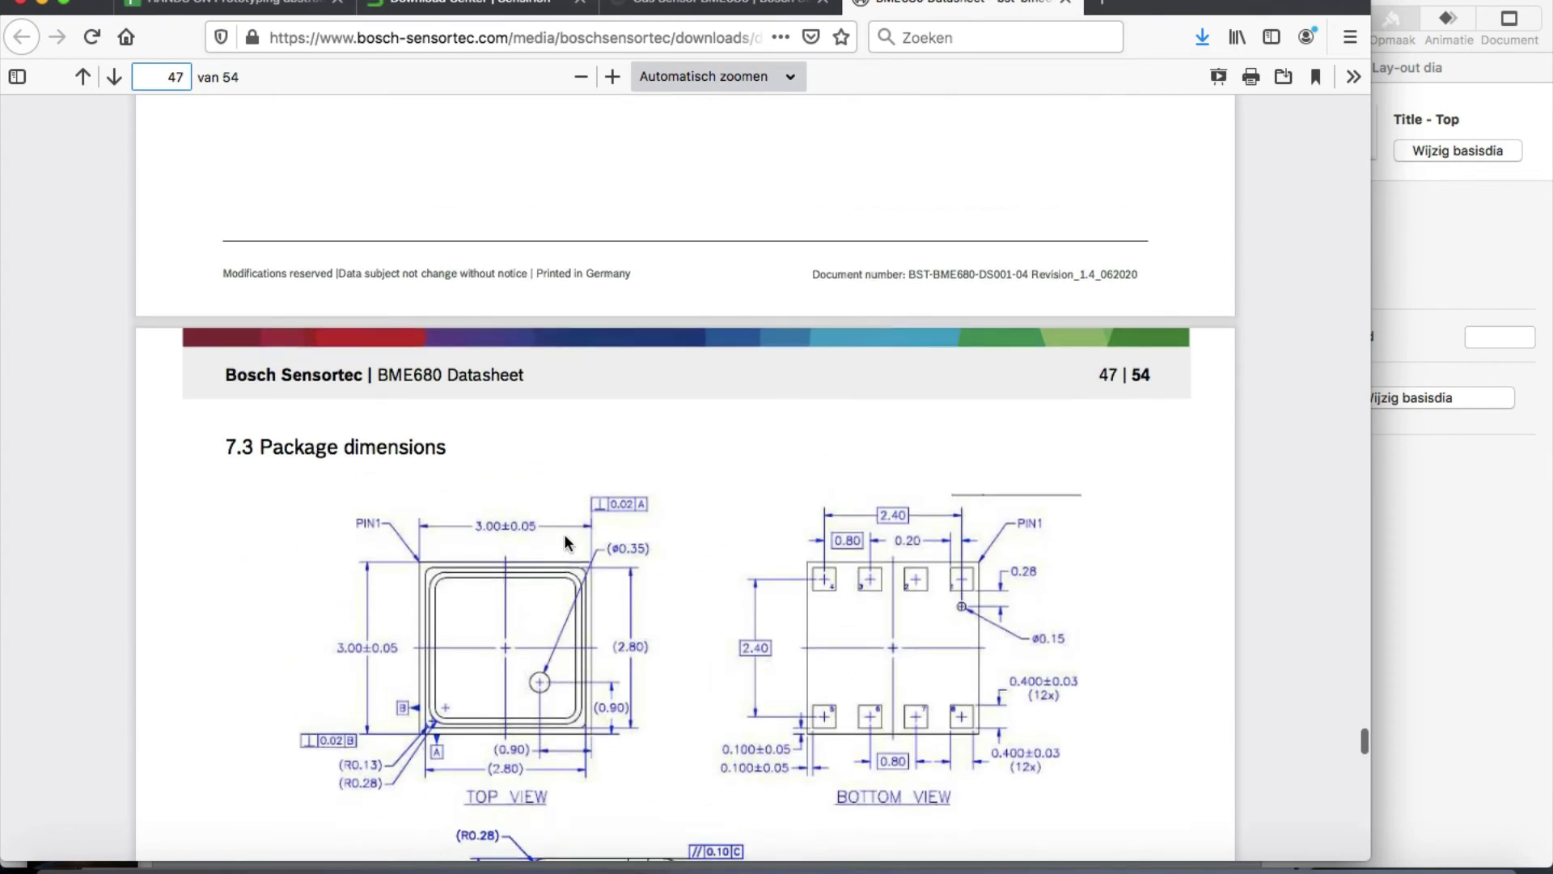
key(ctrl+Right)
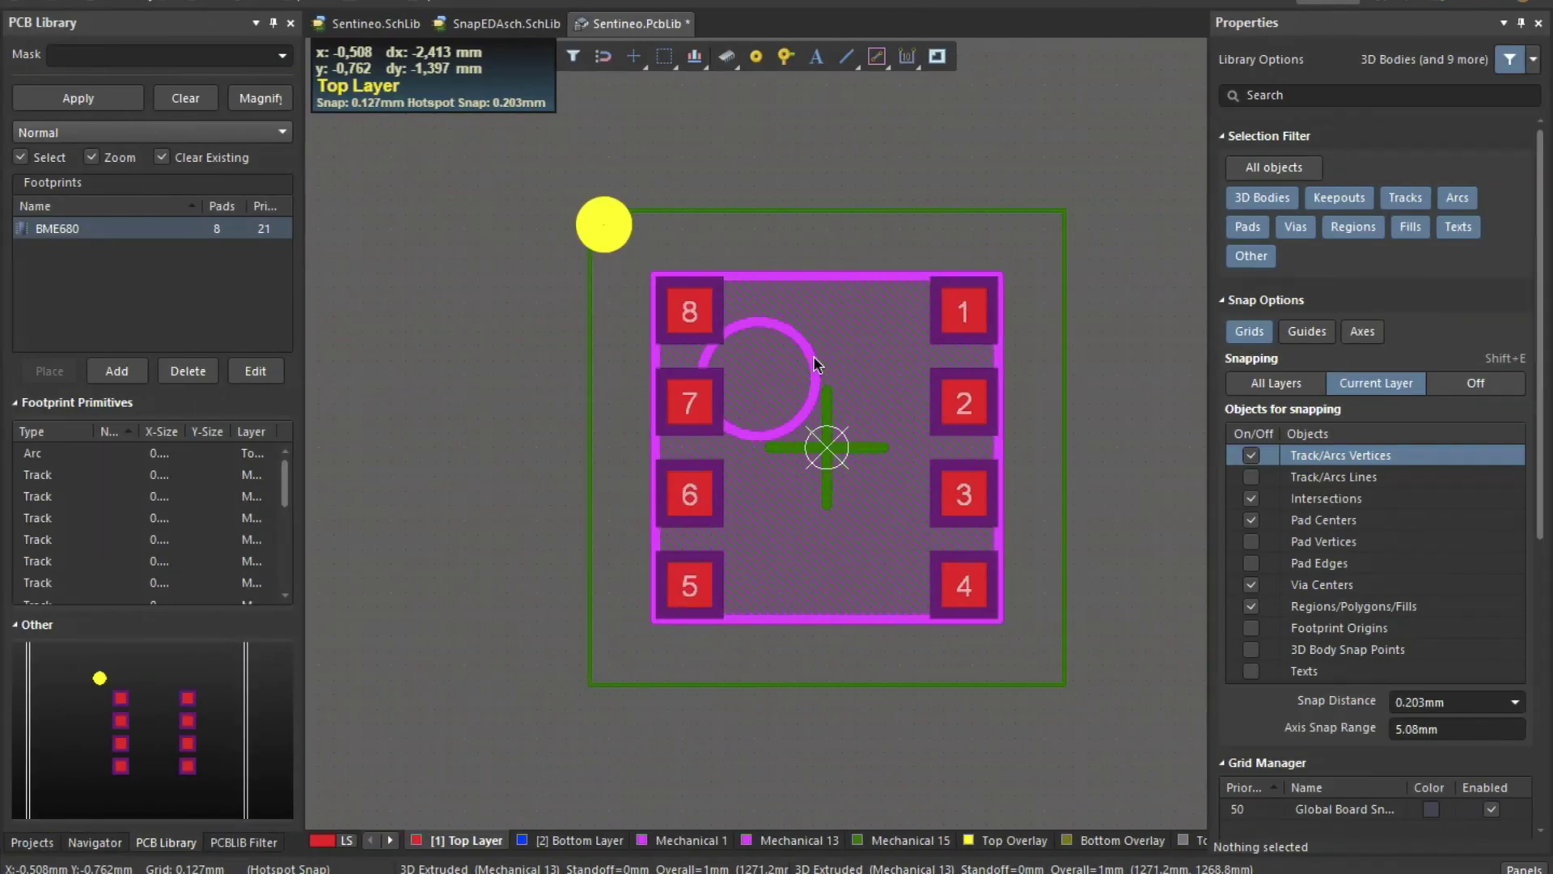
Step: Compare the positions of pads 1 and 5–8 with the datasheet's ±1.2mm package dimensions
click(689, 316)
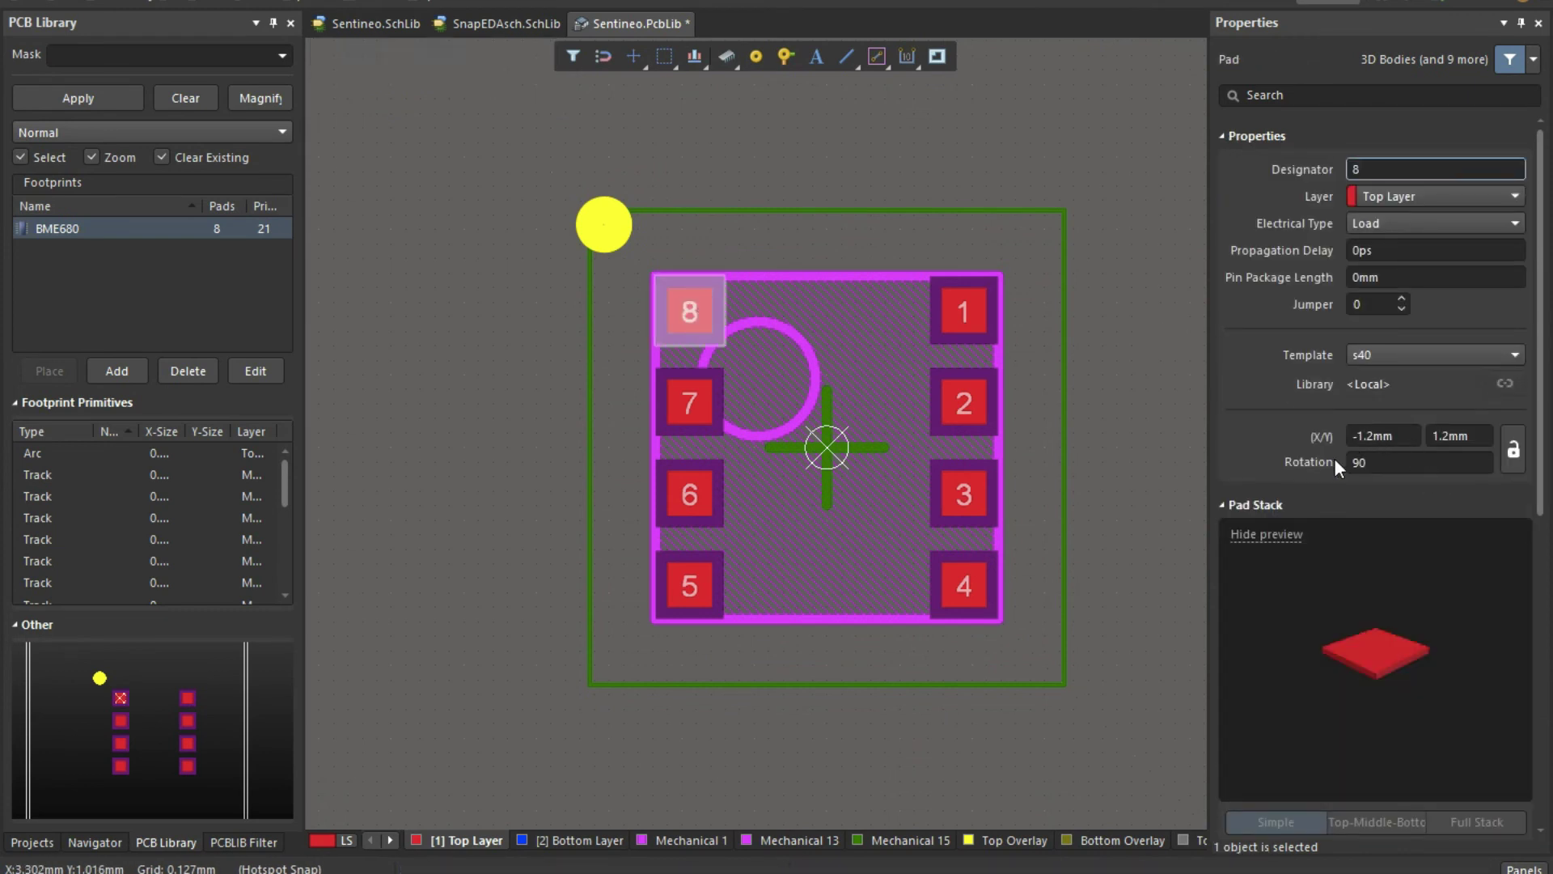
click(977, 313)
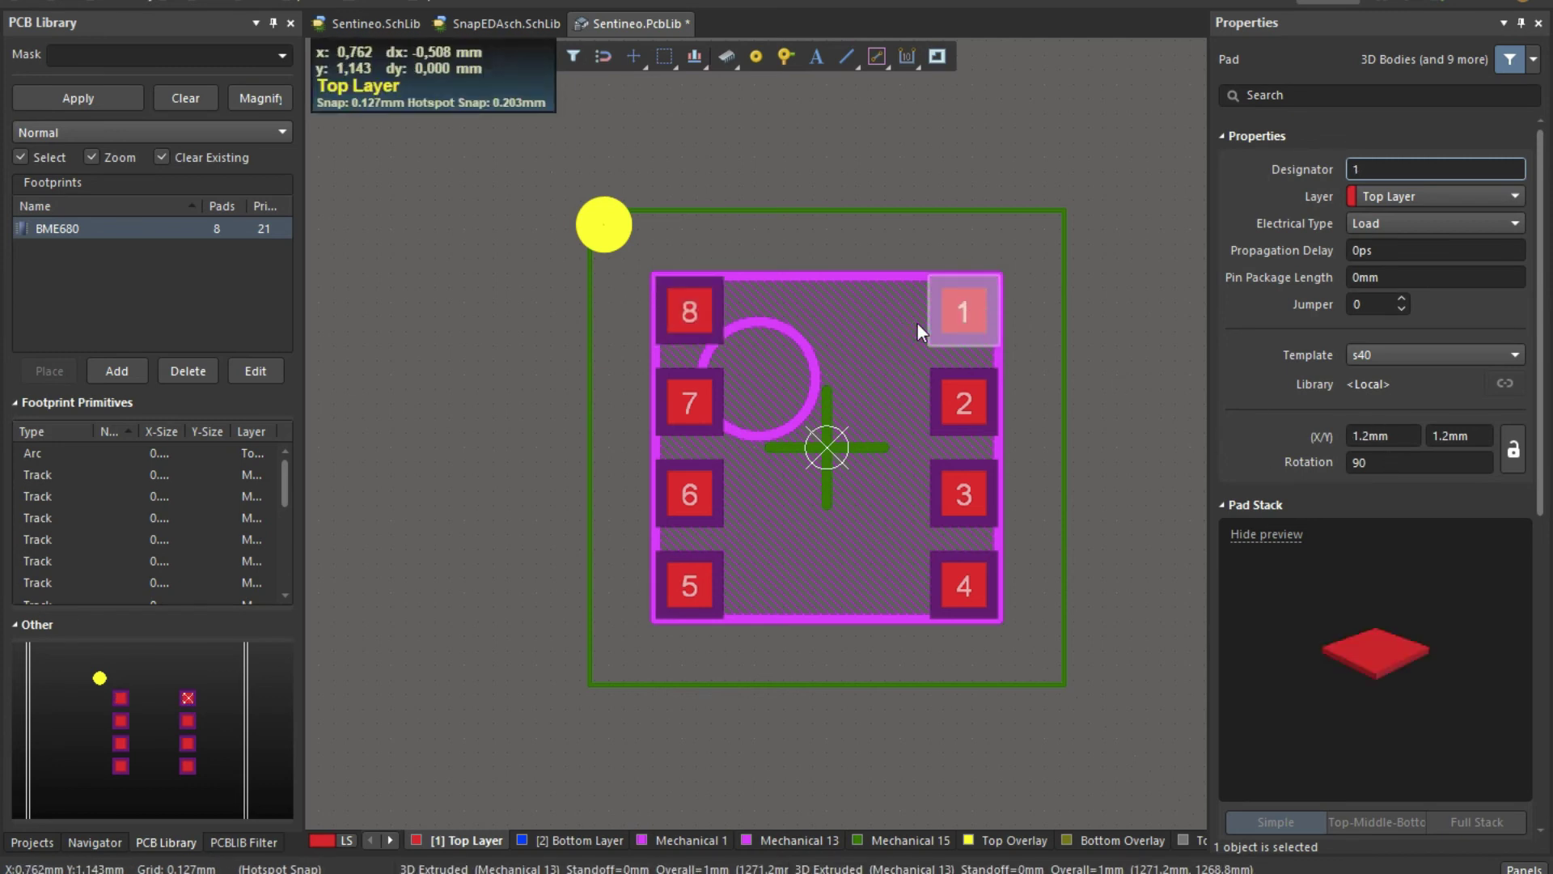
key(ctrl+Left)
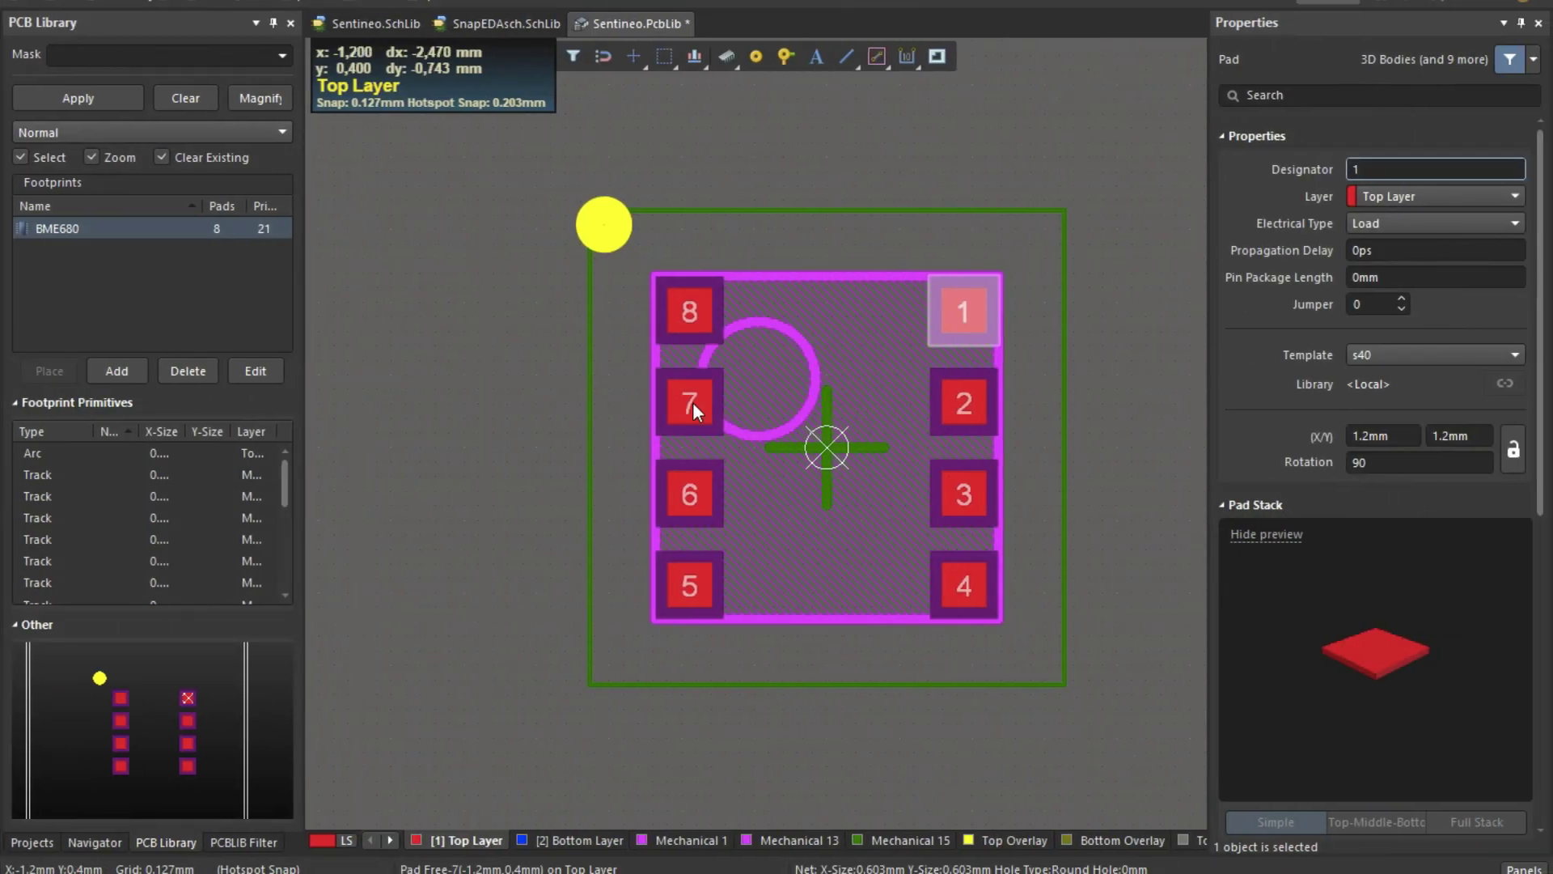
click(692, 401)
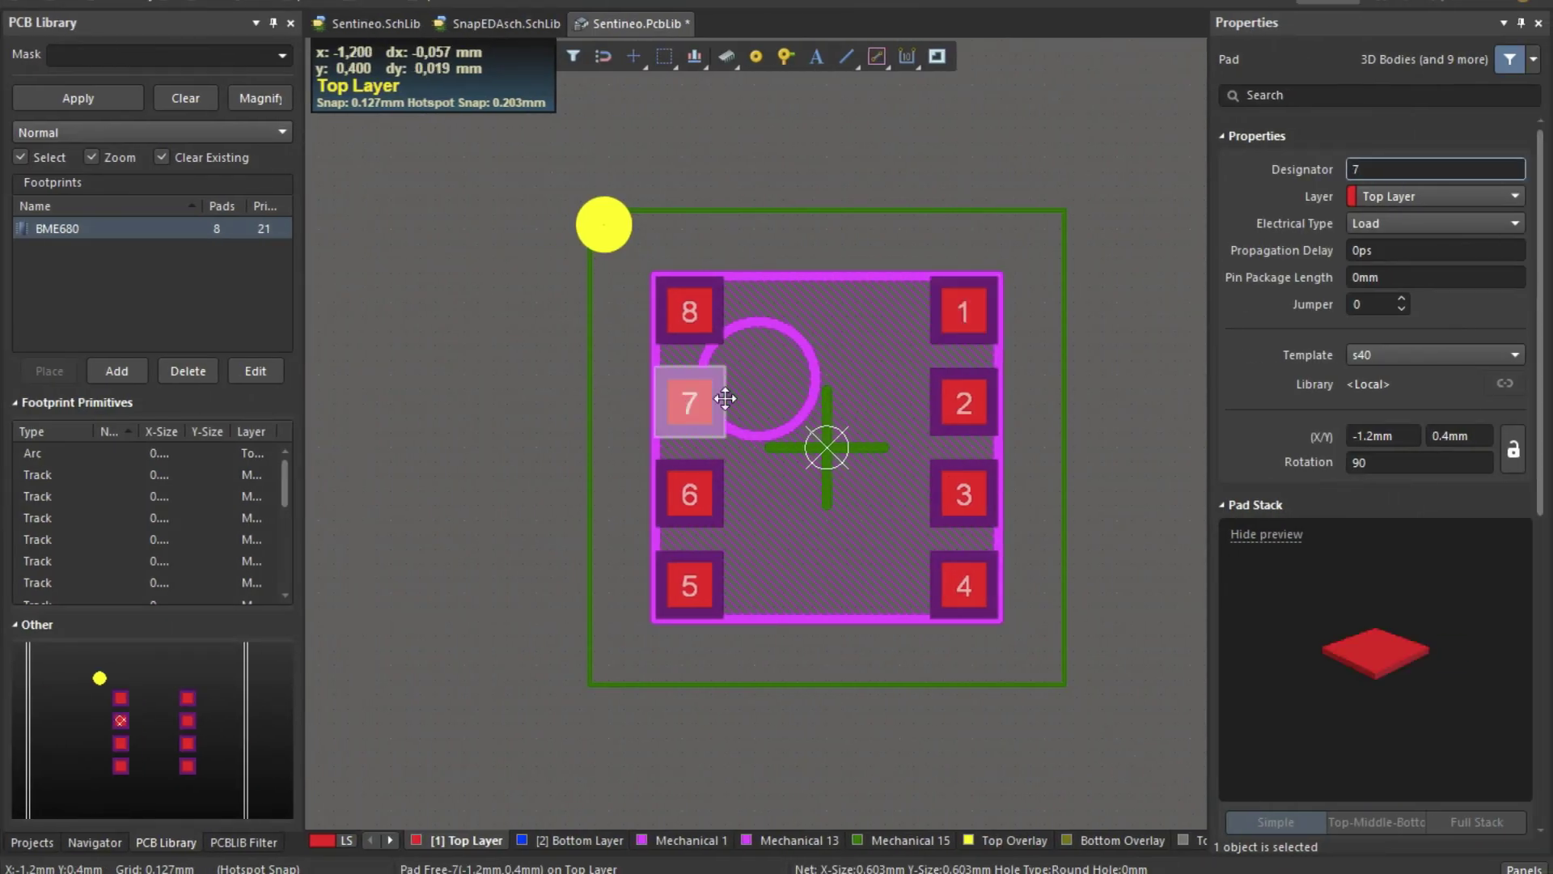
click(686, 311)
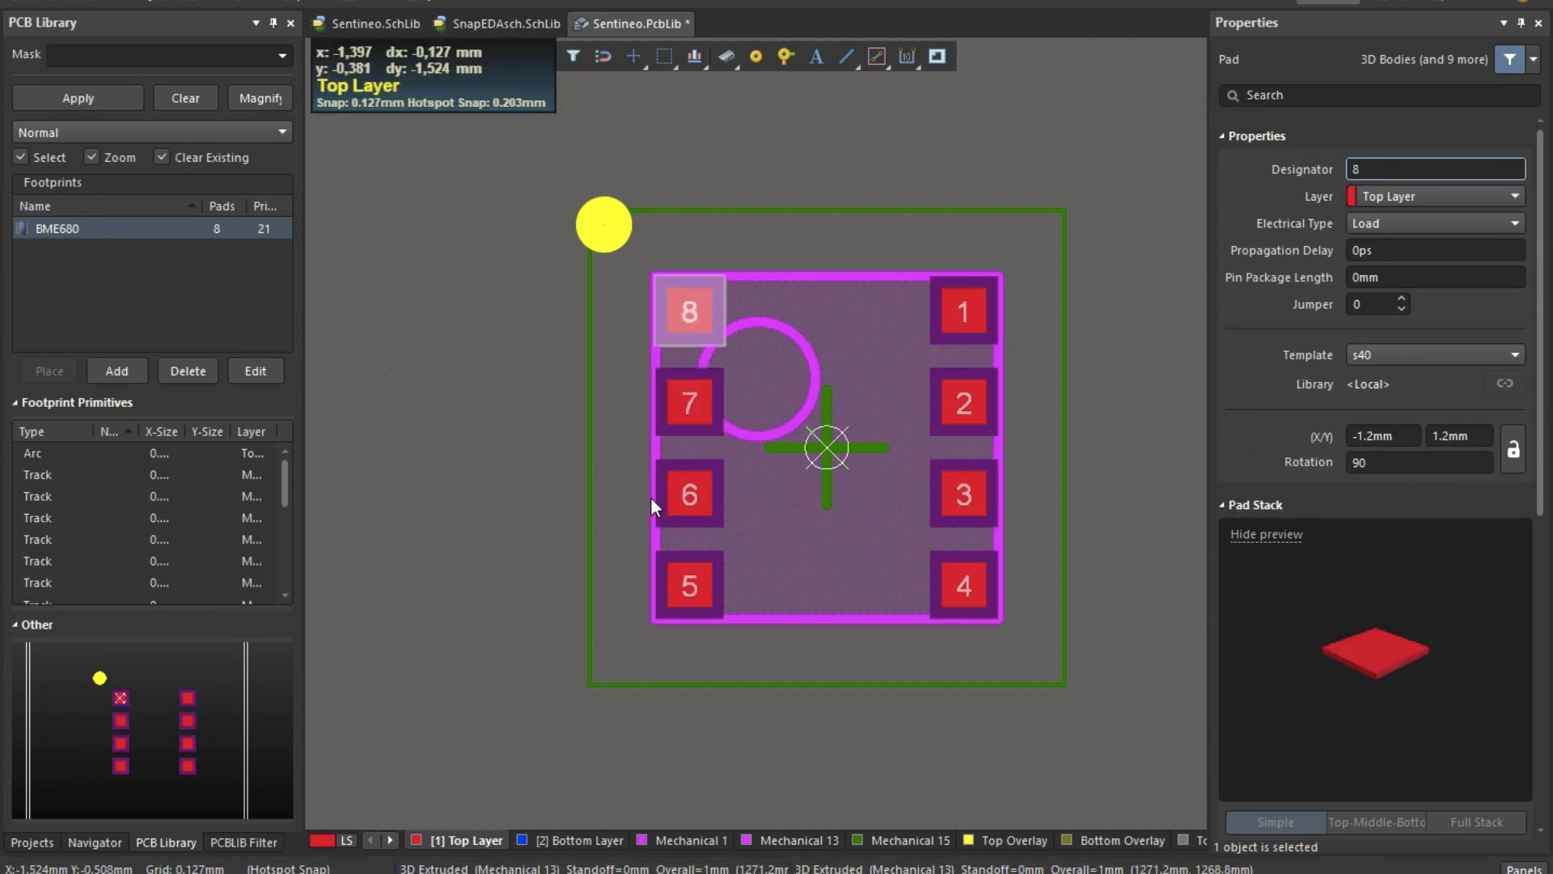
click(691, 503)
click(692, 588)
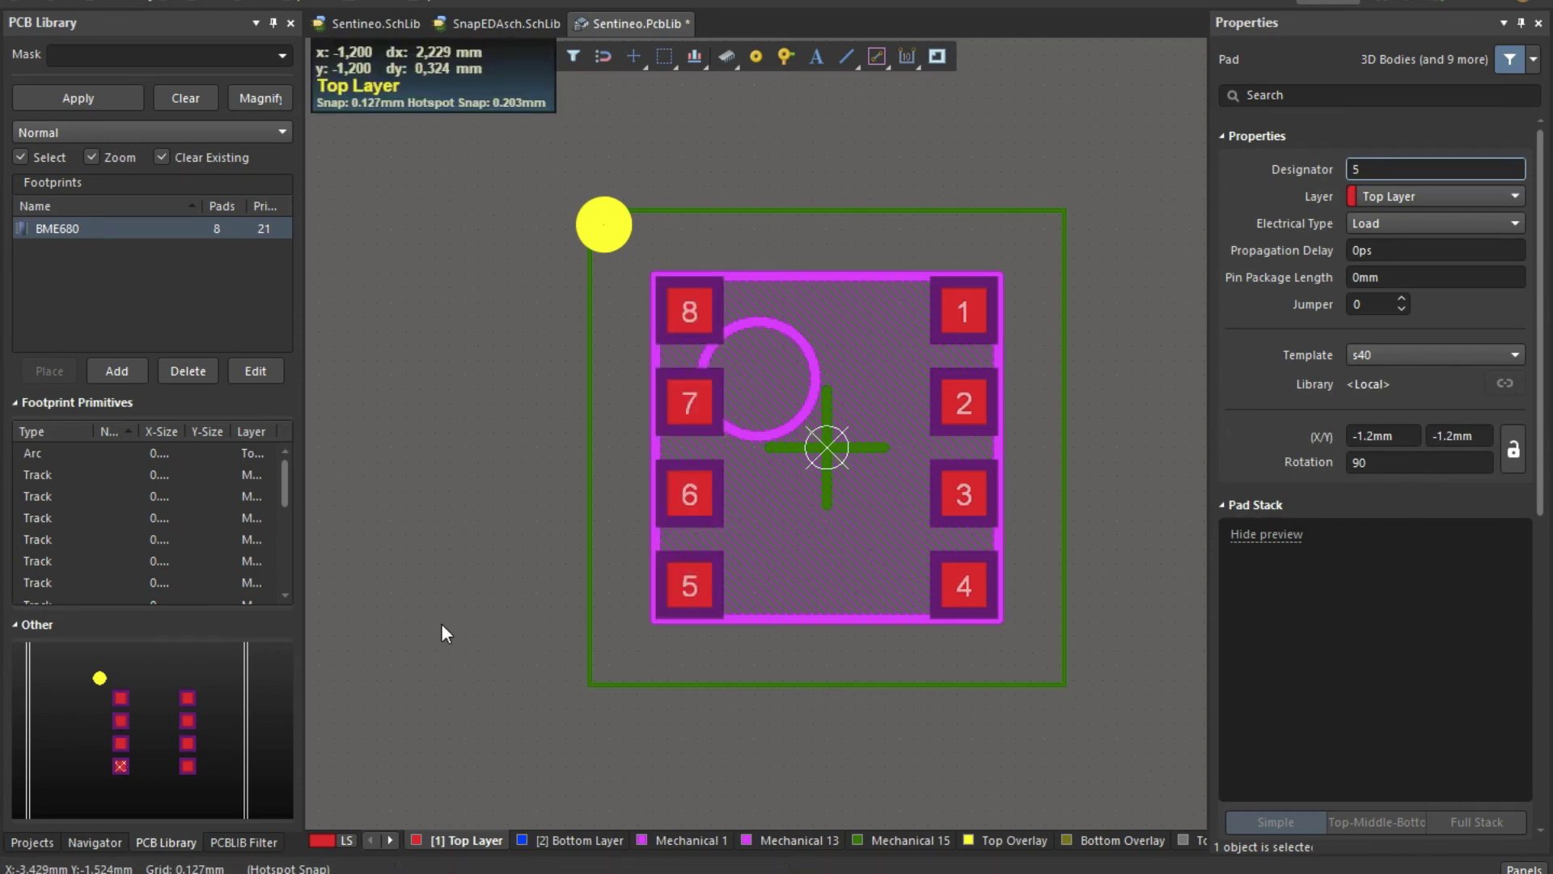
click(443, 627)
Step: Switch to 3D view and orbit the BME680 body to inspect it in perspective
key(3)
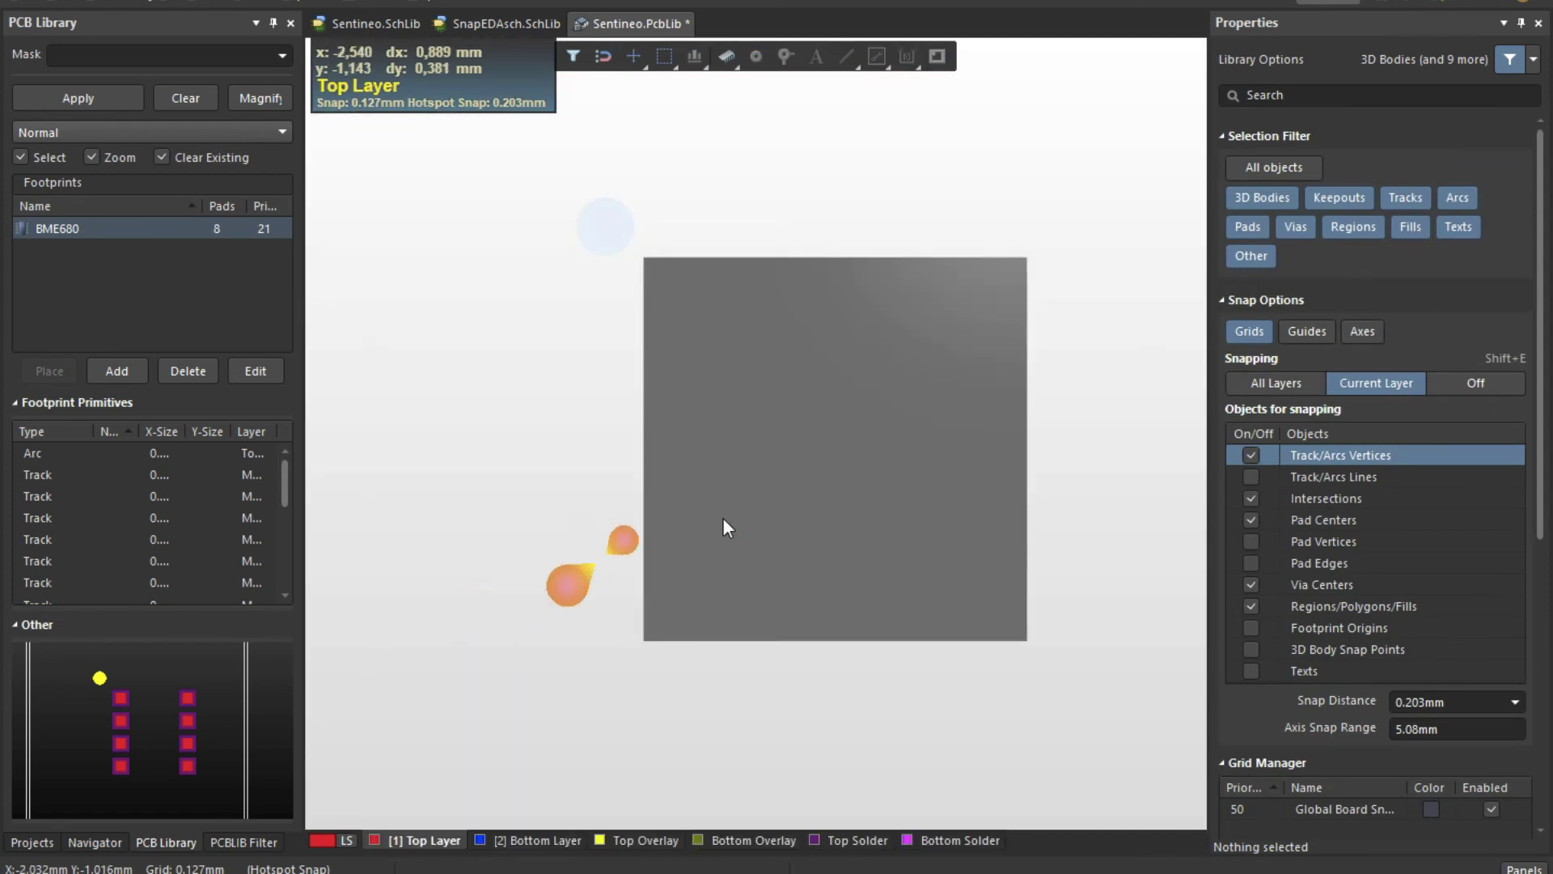
shift+right_drag(663, 542, 734, 400)
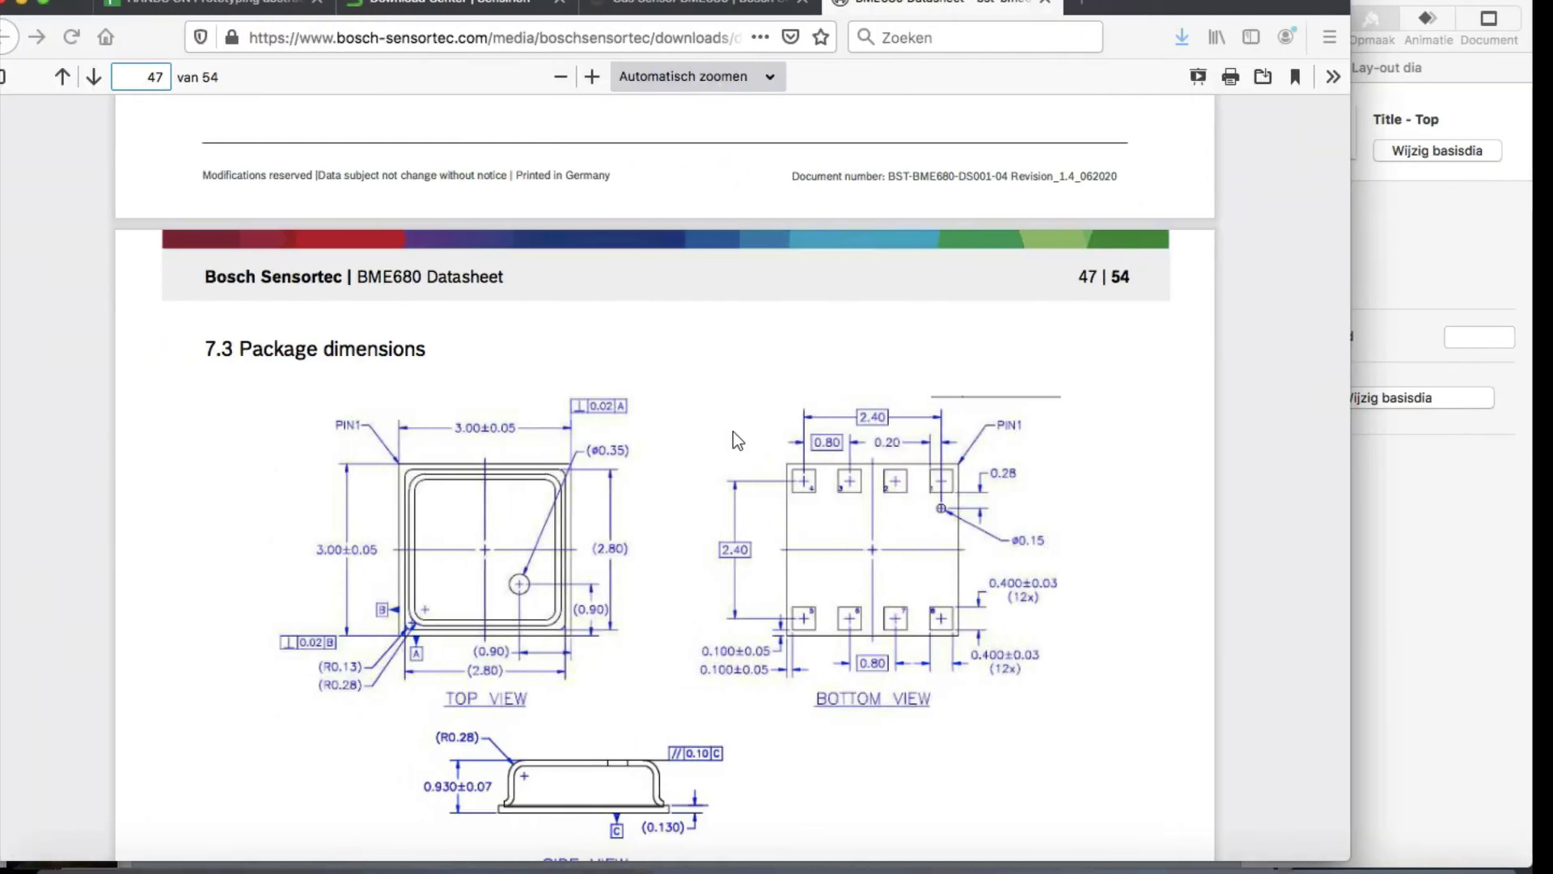
scroll(720, 569, up, 20)
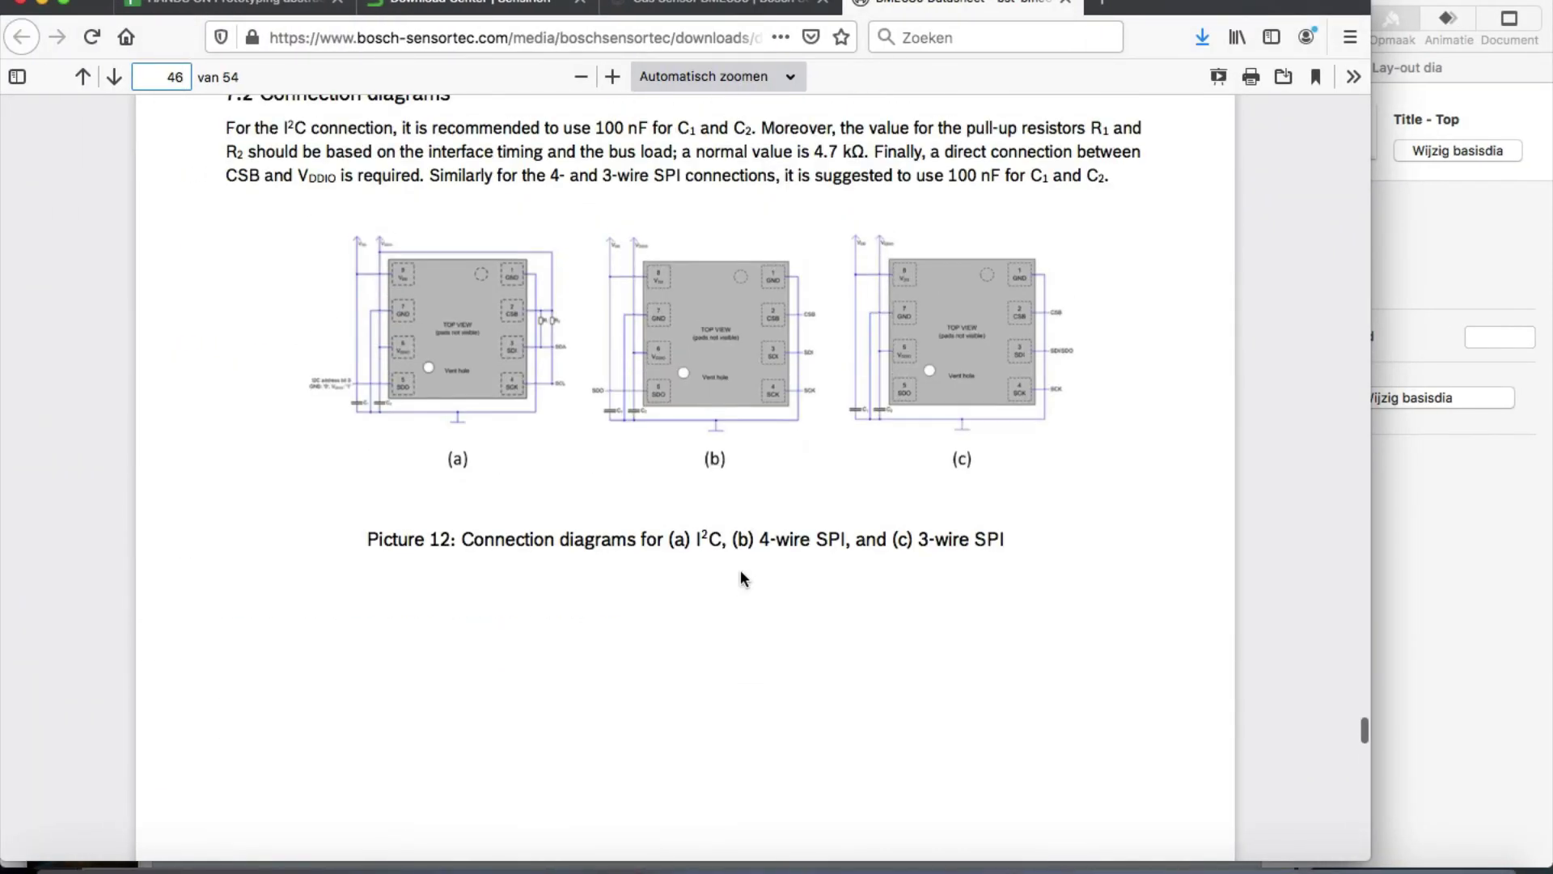
scroll(741, 571, up, 20)
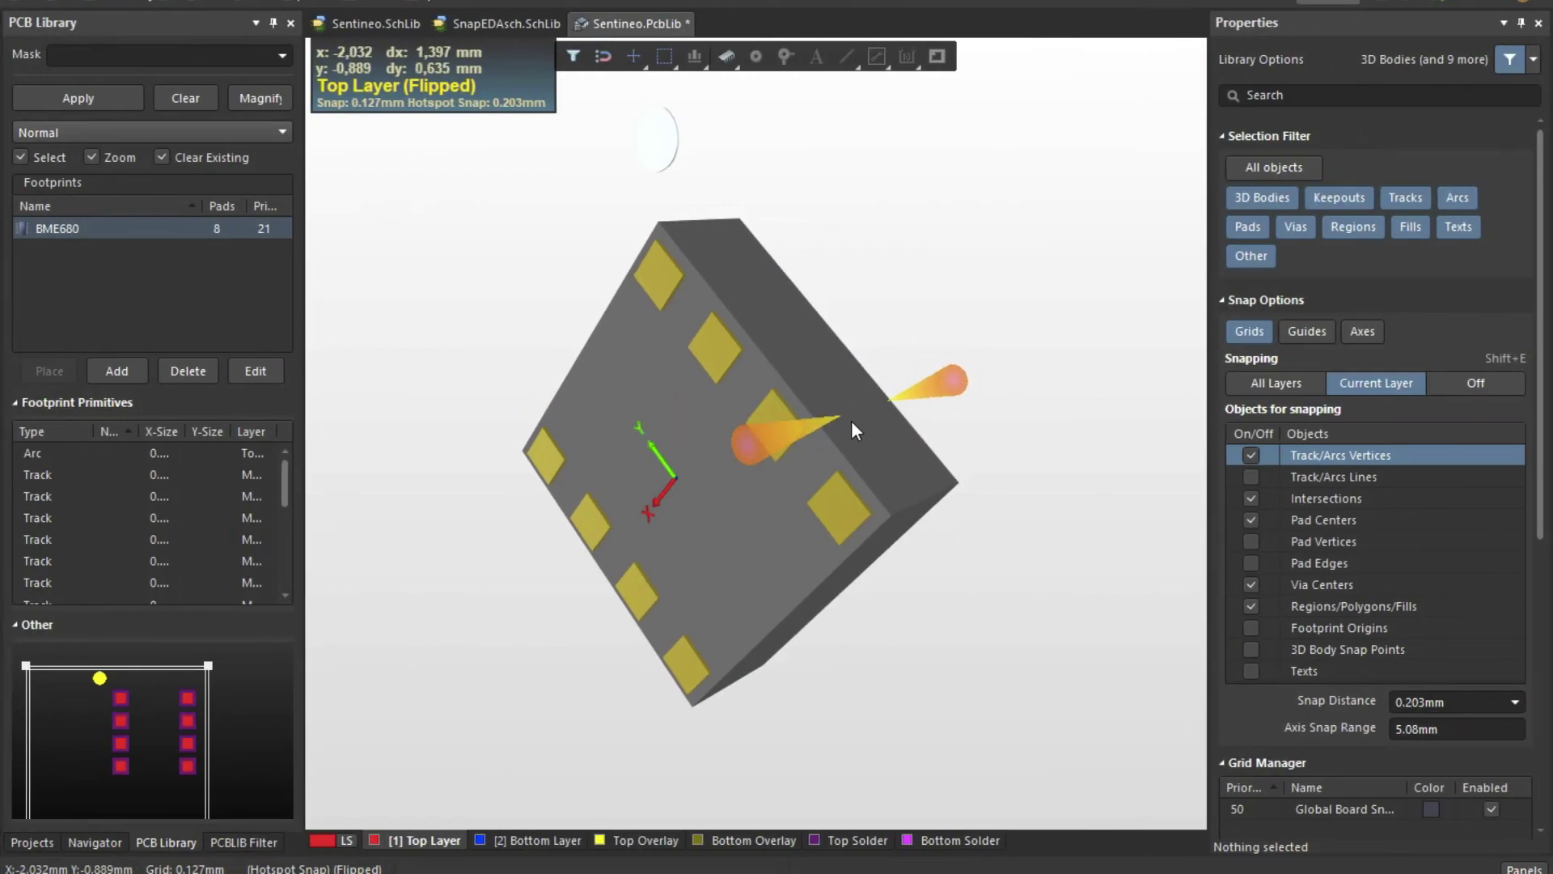
Step: Orbit the BME680 3D body to side and angled top views, then go back to 2D
shift+right_drag(970, 420, 560, 500)
shift+right_drag(442, 500, 561, 409)
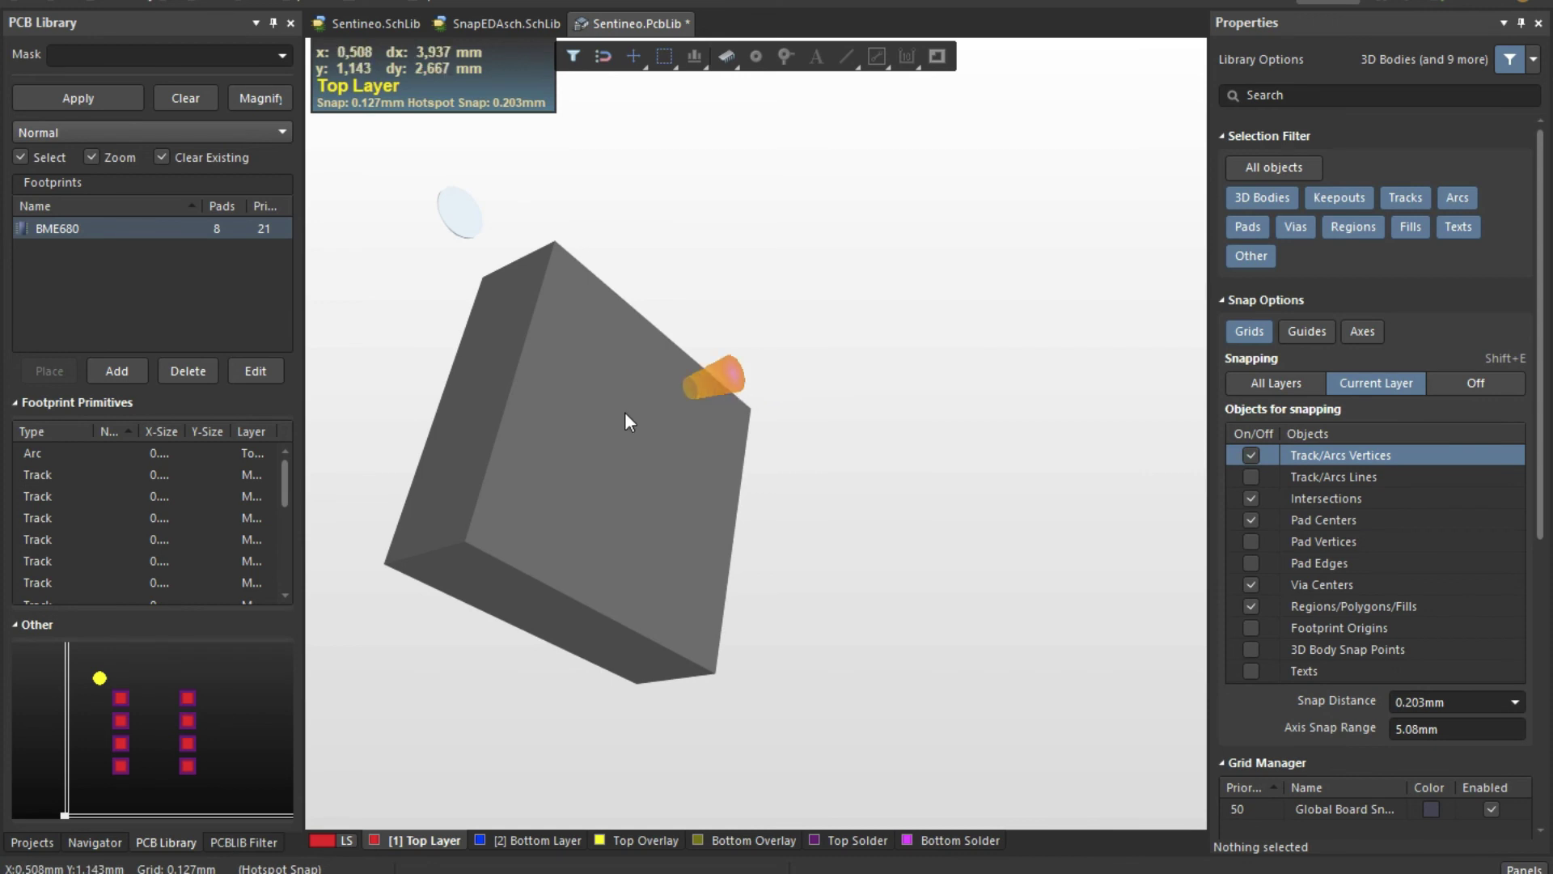
key(2)
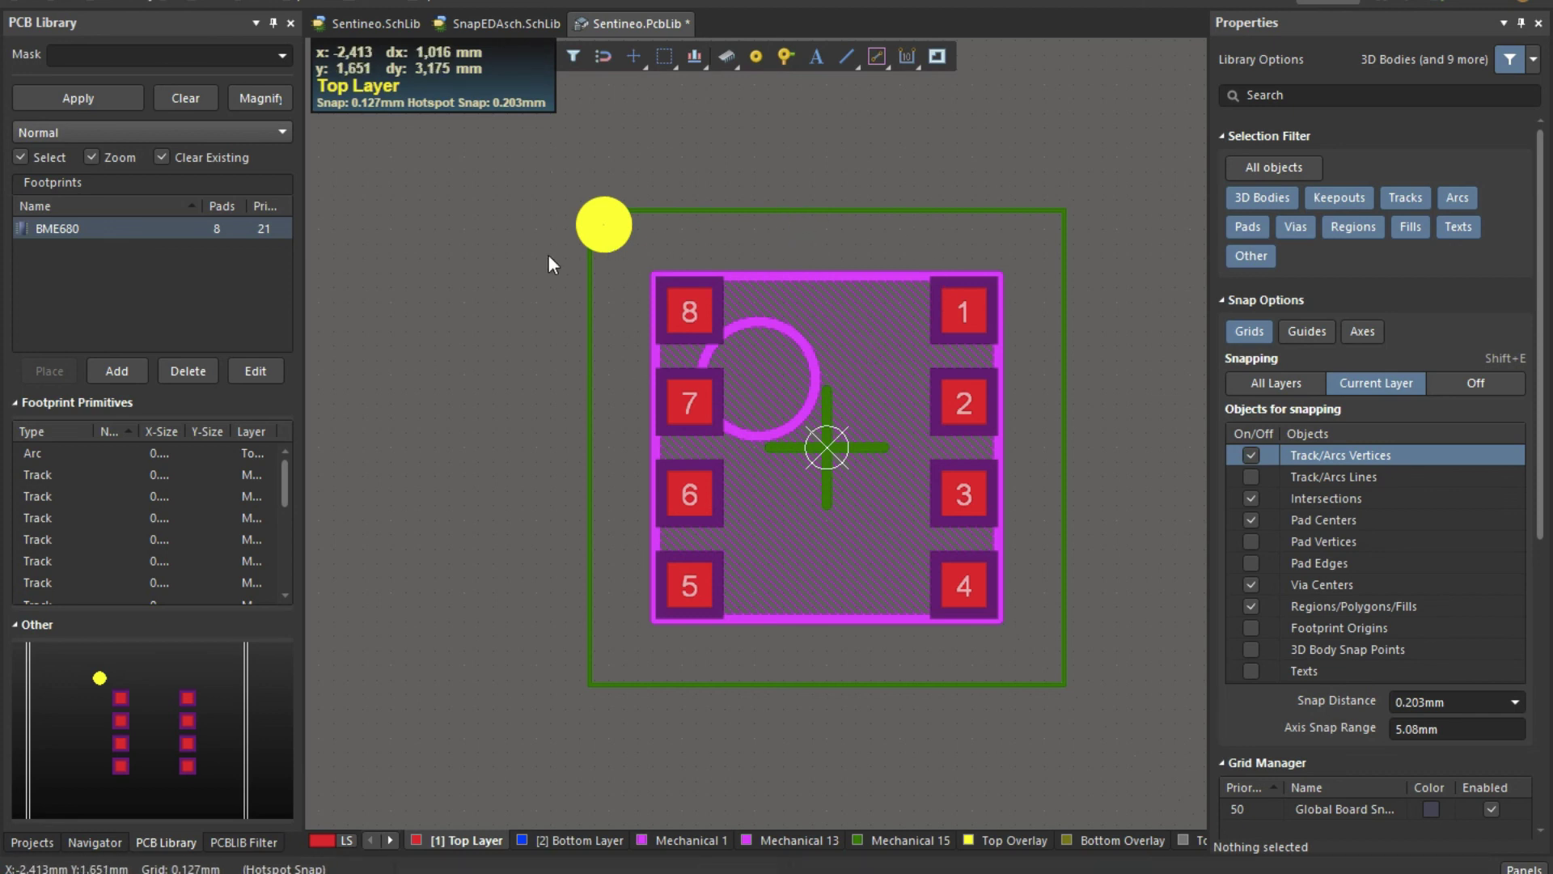
Step: Move the yellow Top Overlay pin-1 dot from the top-left corner to the top-right beside pad 1
click(614, 241)
drag(621, 240, 1036, 206)
click(1108, 317)
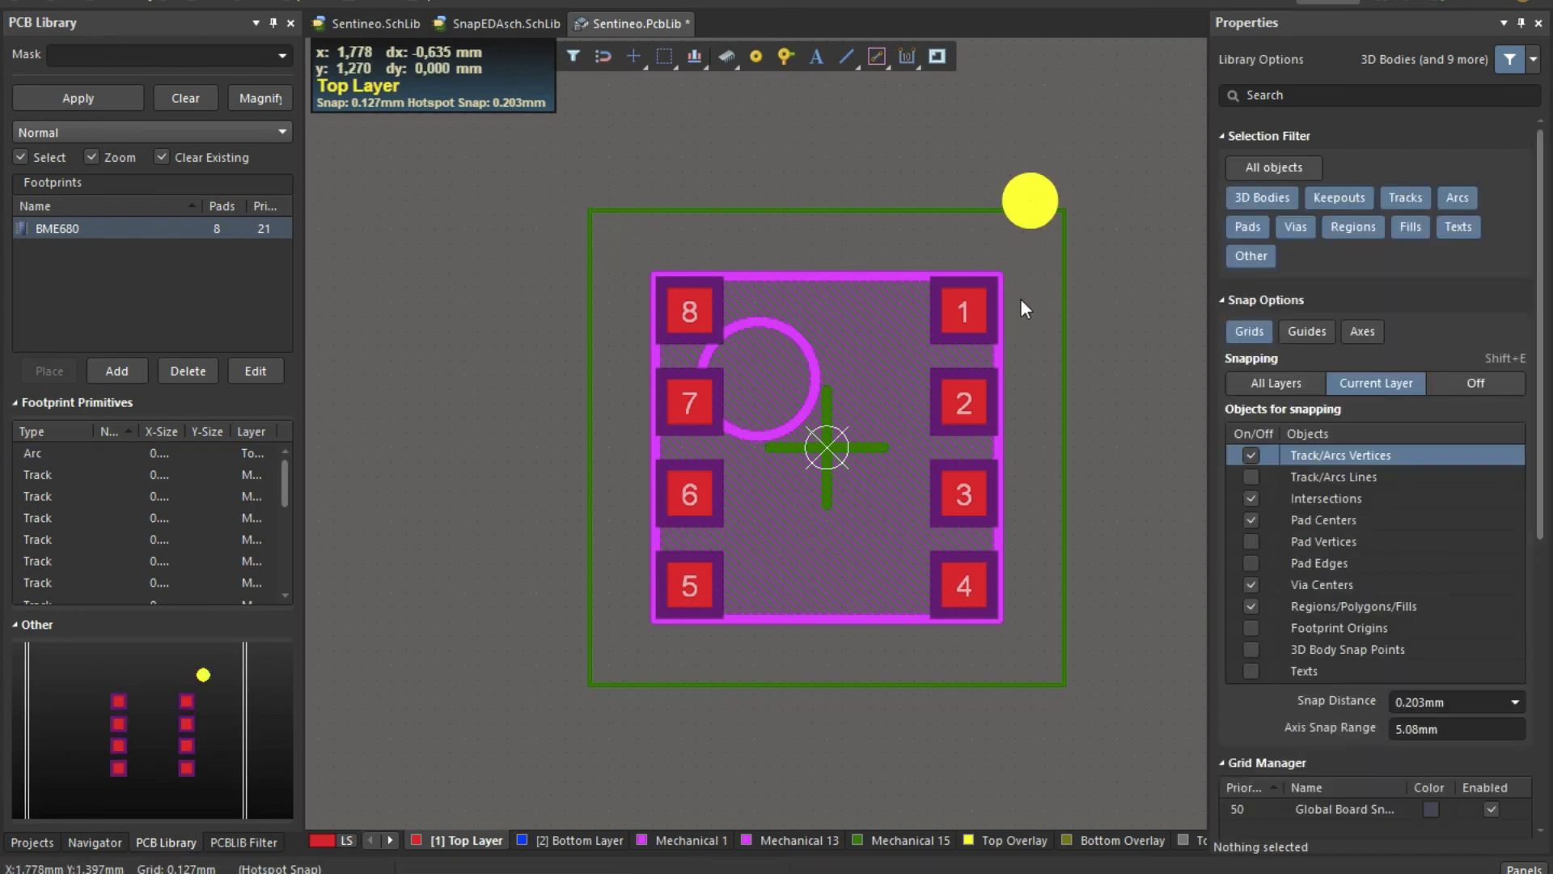